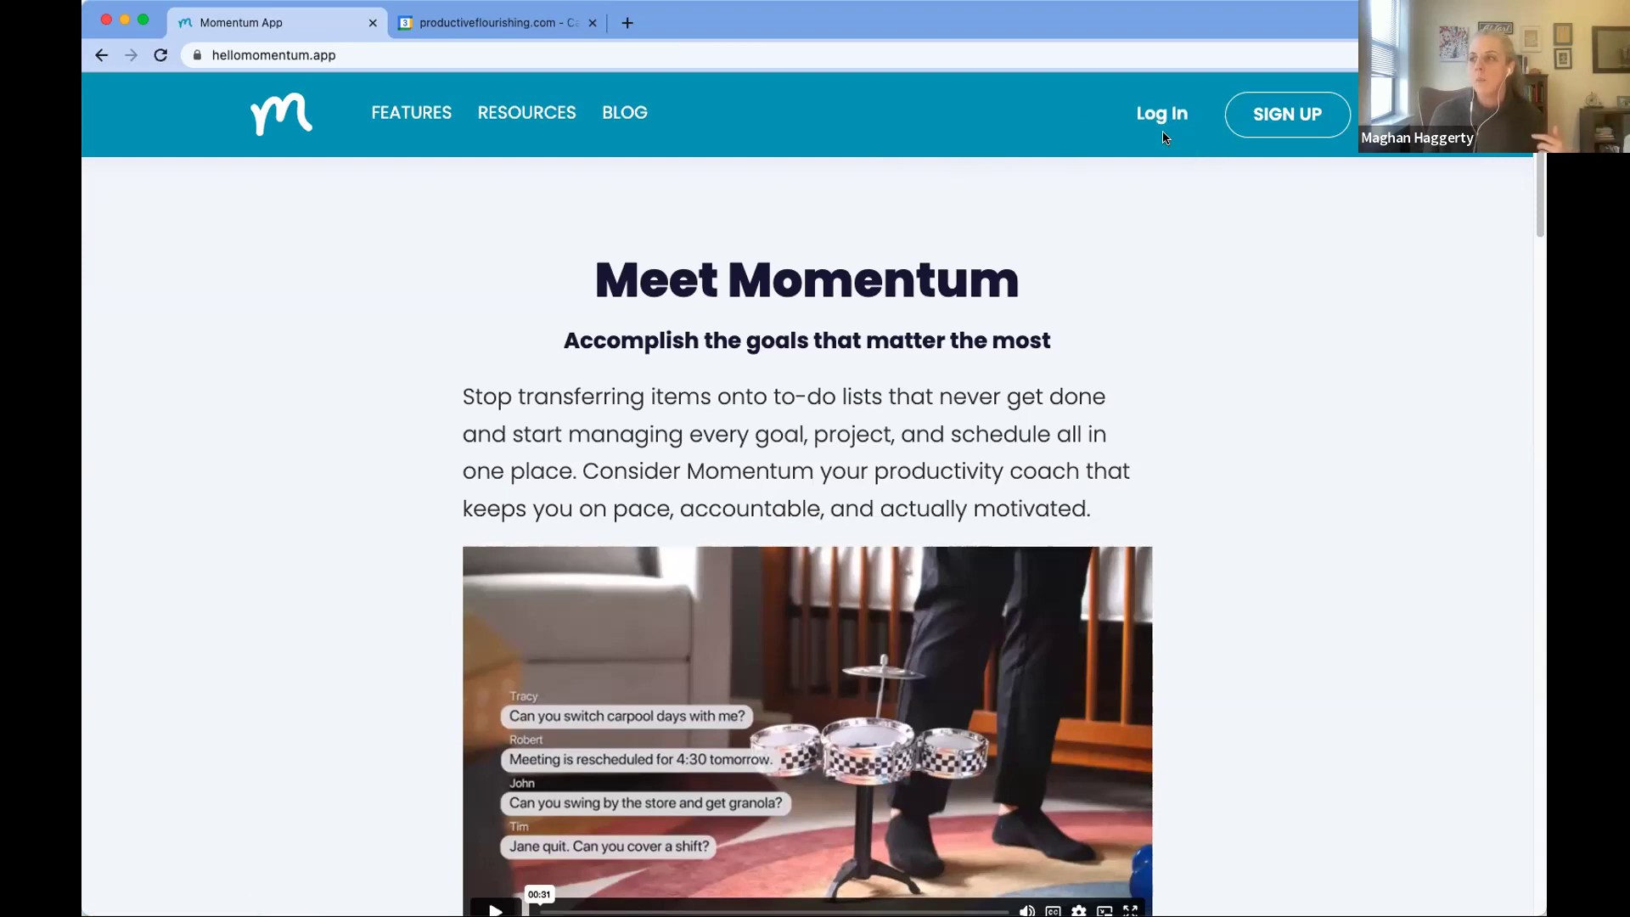
Step: Open Momentum's login page and fill in the saved account e-mail, leaving the password field next
left_click(1159, 111)
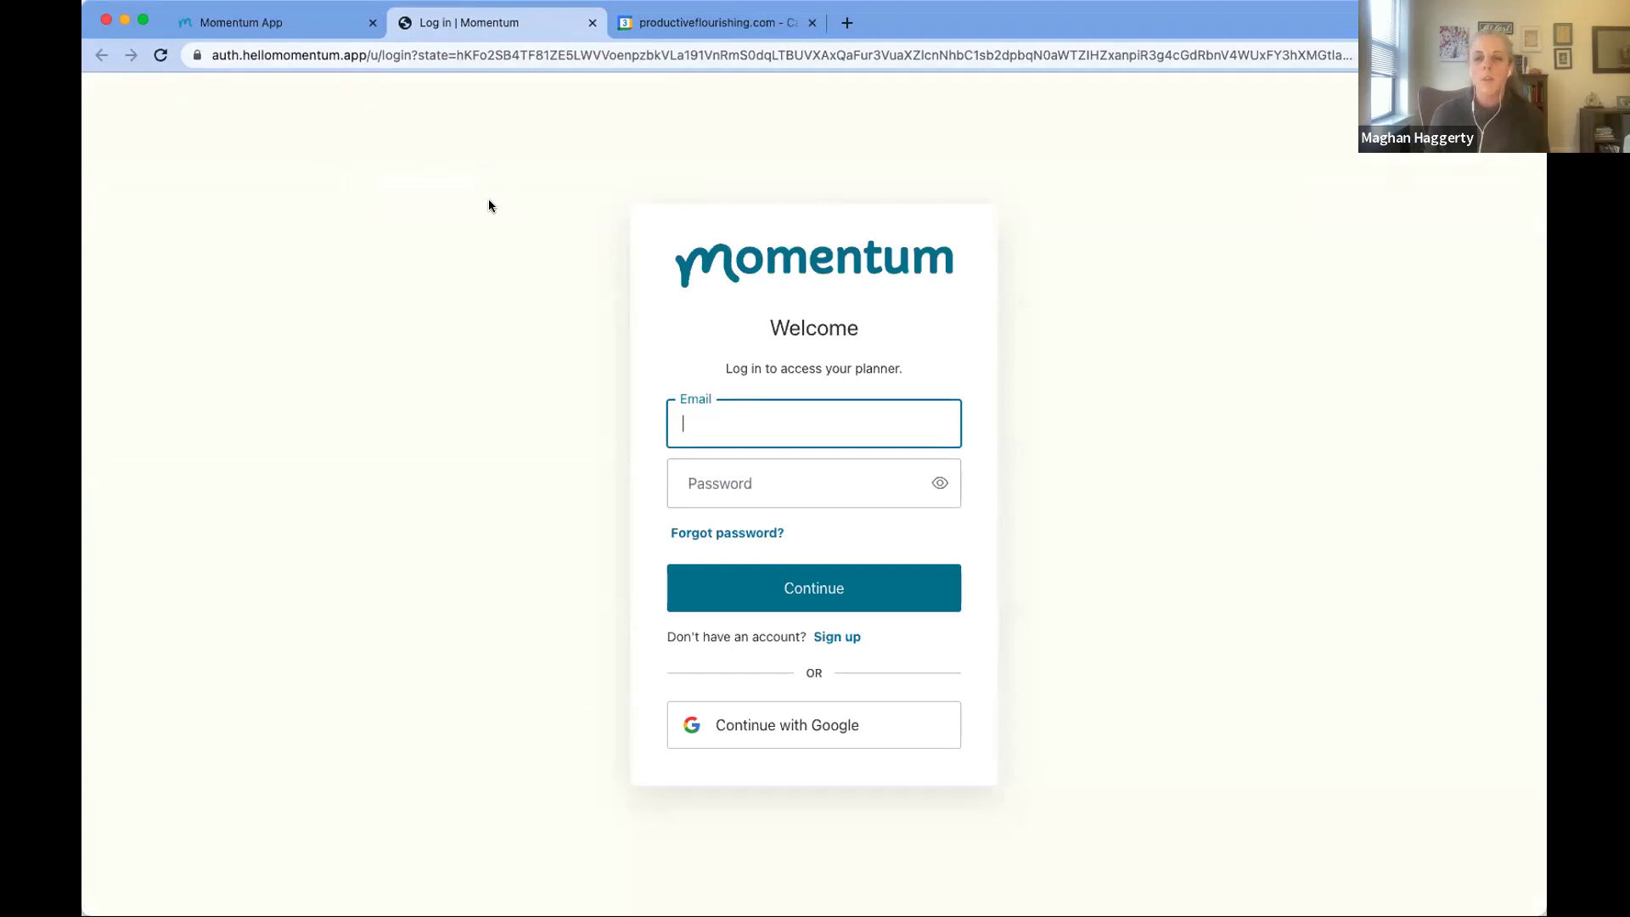
left_click(758, 421)
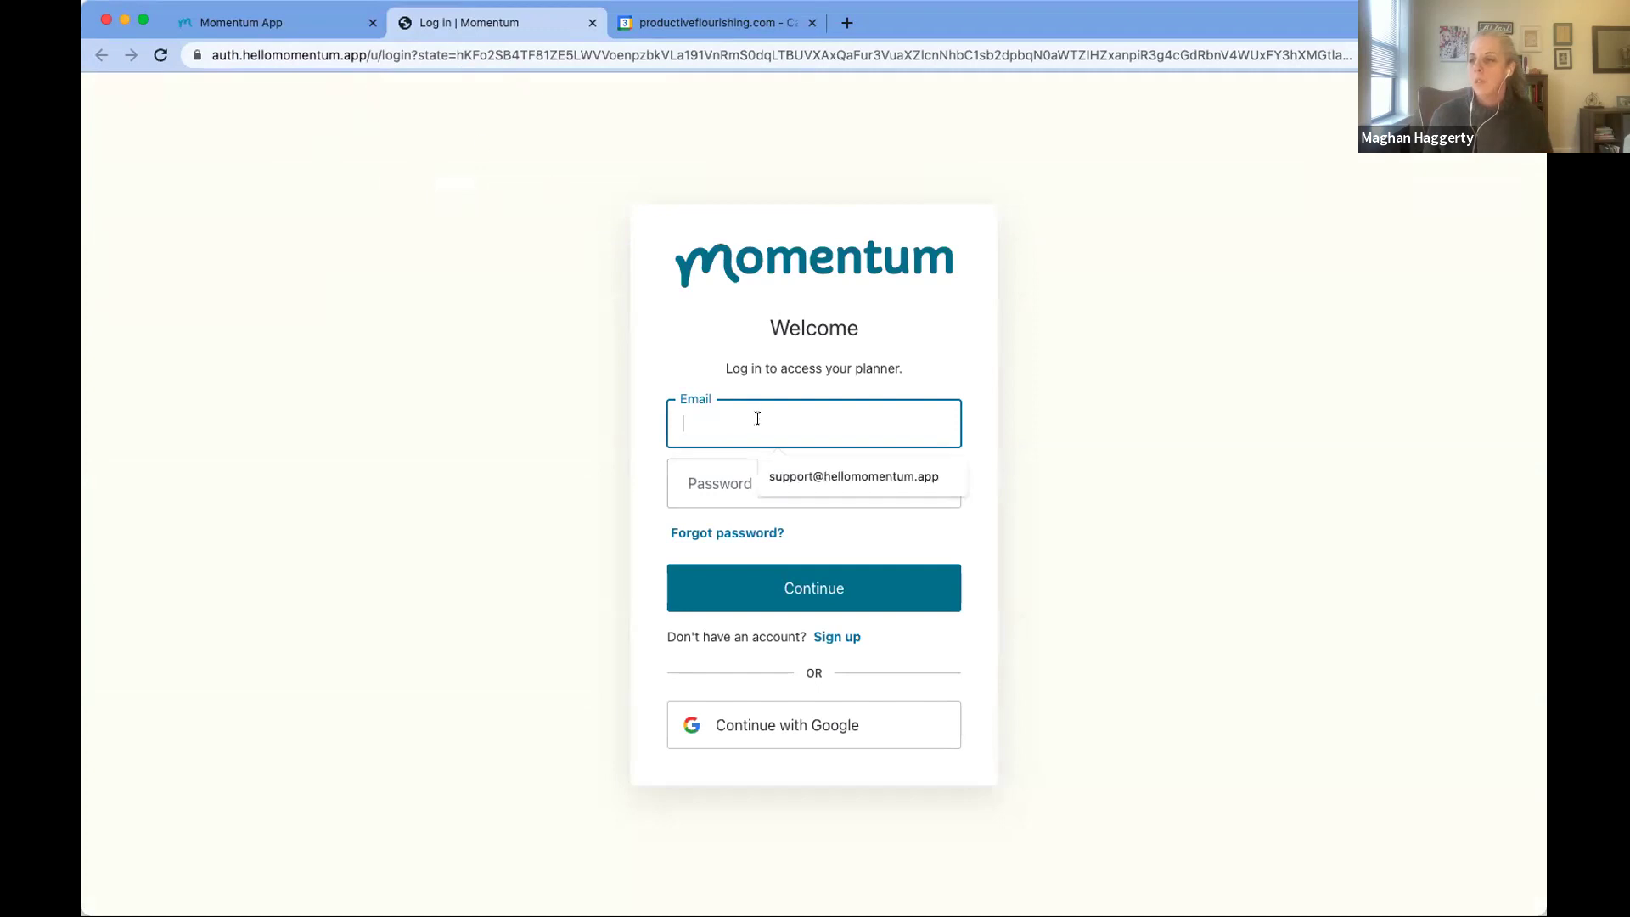
left_click(828, 478)
left_click(795, 482)
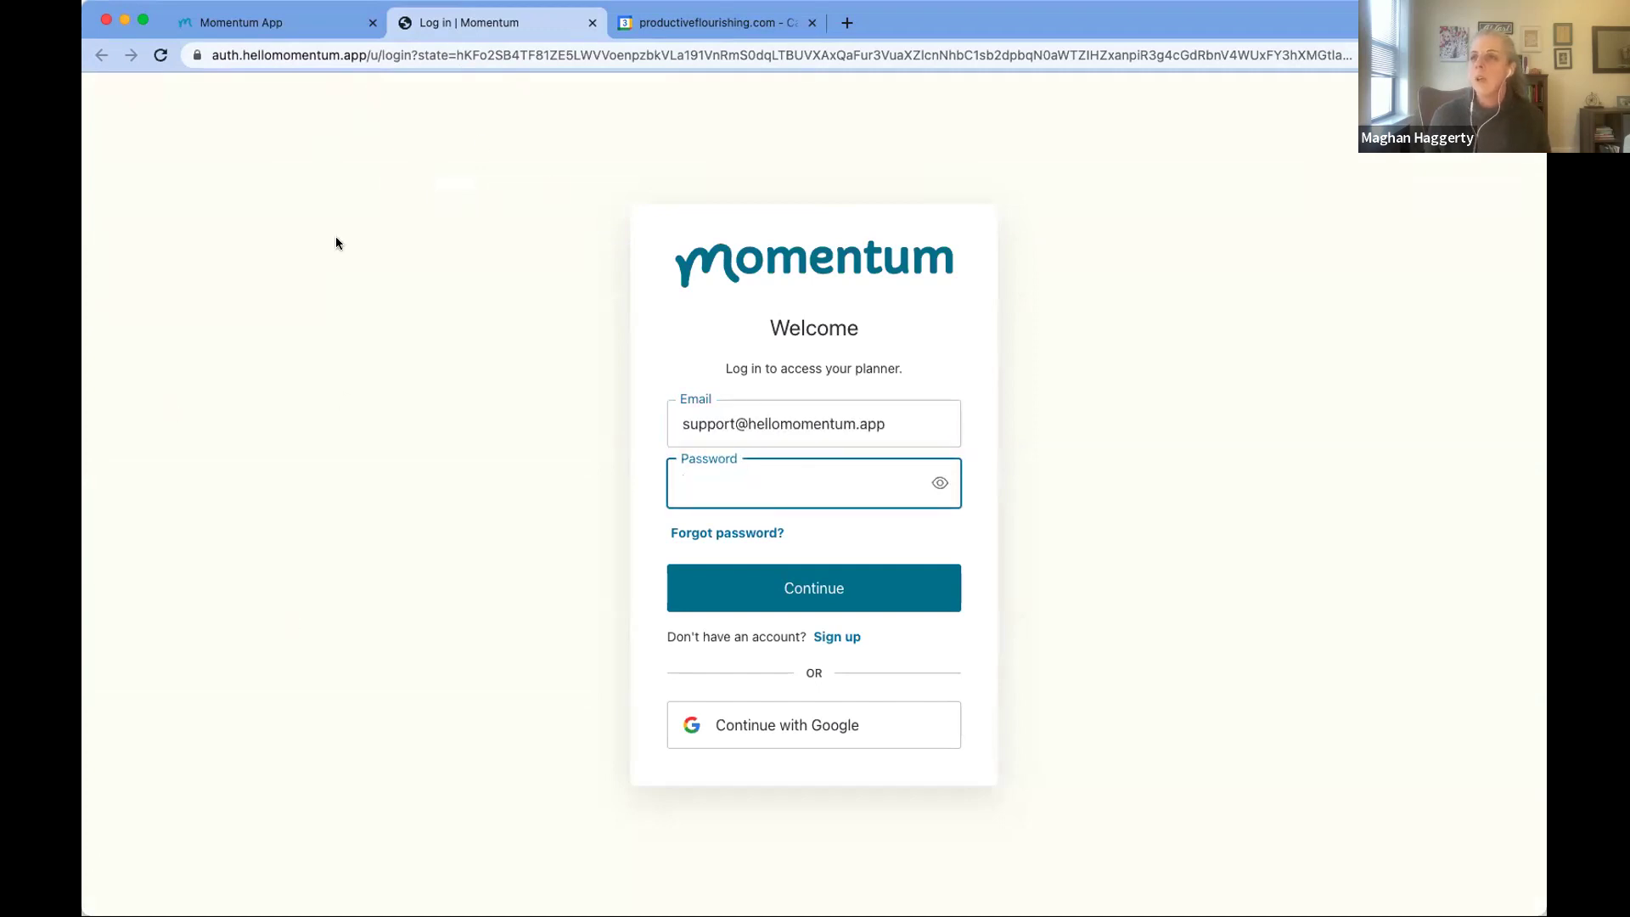
left_click(91, 695)
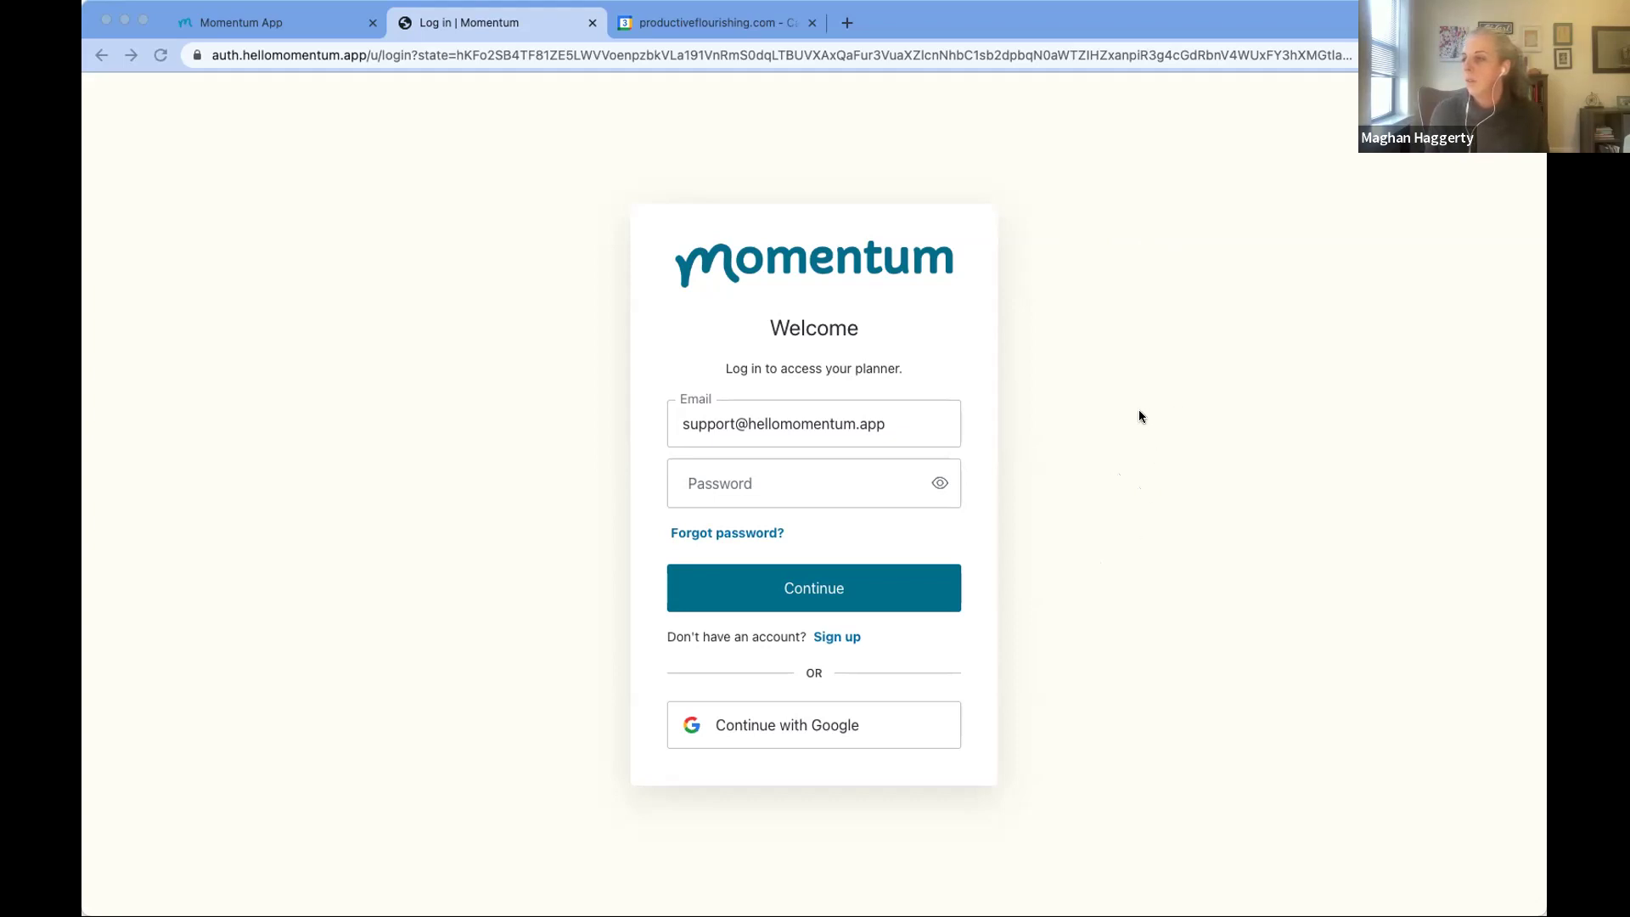
left_click(685, 340)
Step: Sign in with the saved password and switch to the Quarter 1 2023 planner
key("super+v")
left_click(798, 591)
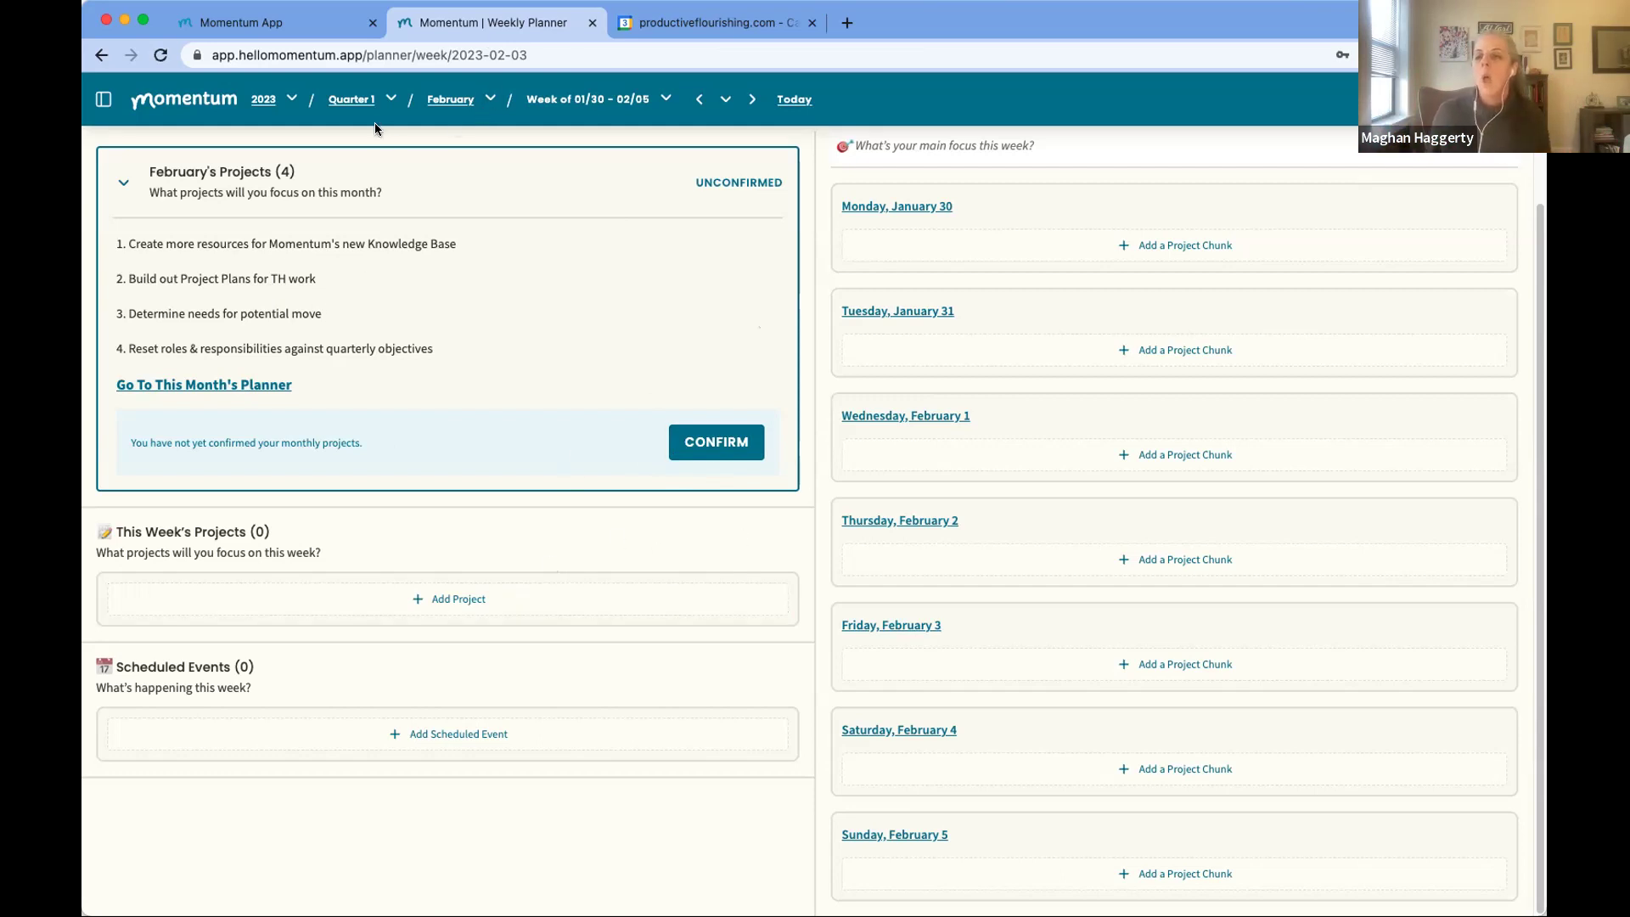
left_click(350, 100)
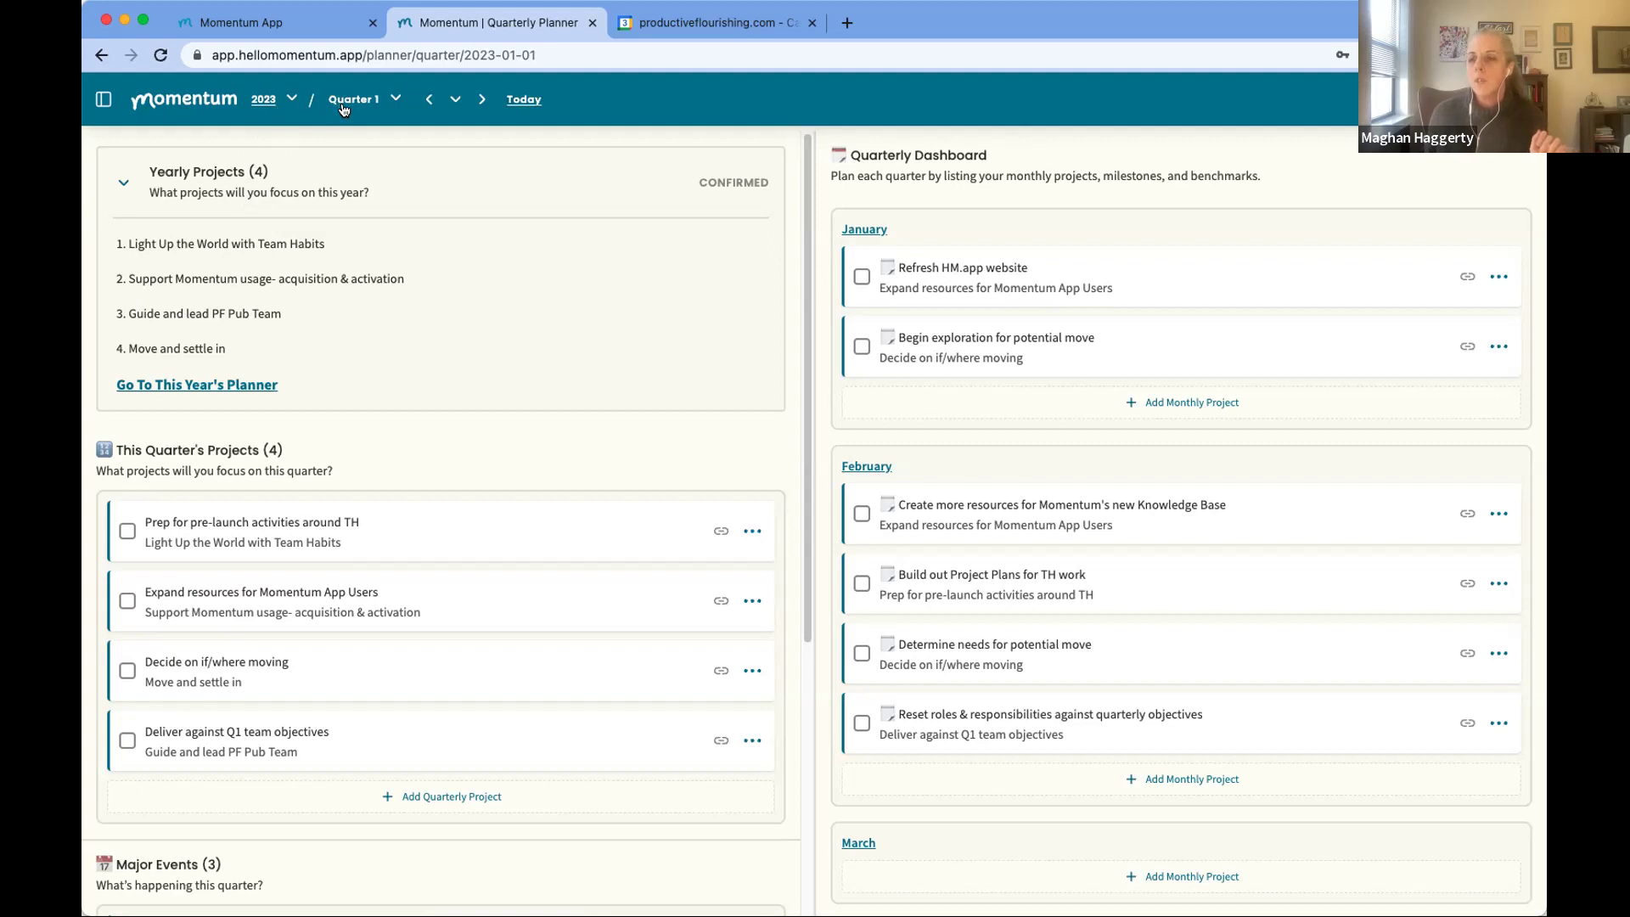
Step: Save a new quarterly project 'test quarterly project' under the yearly project 'Move and settle in'
left_click(439, 798)
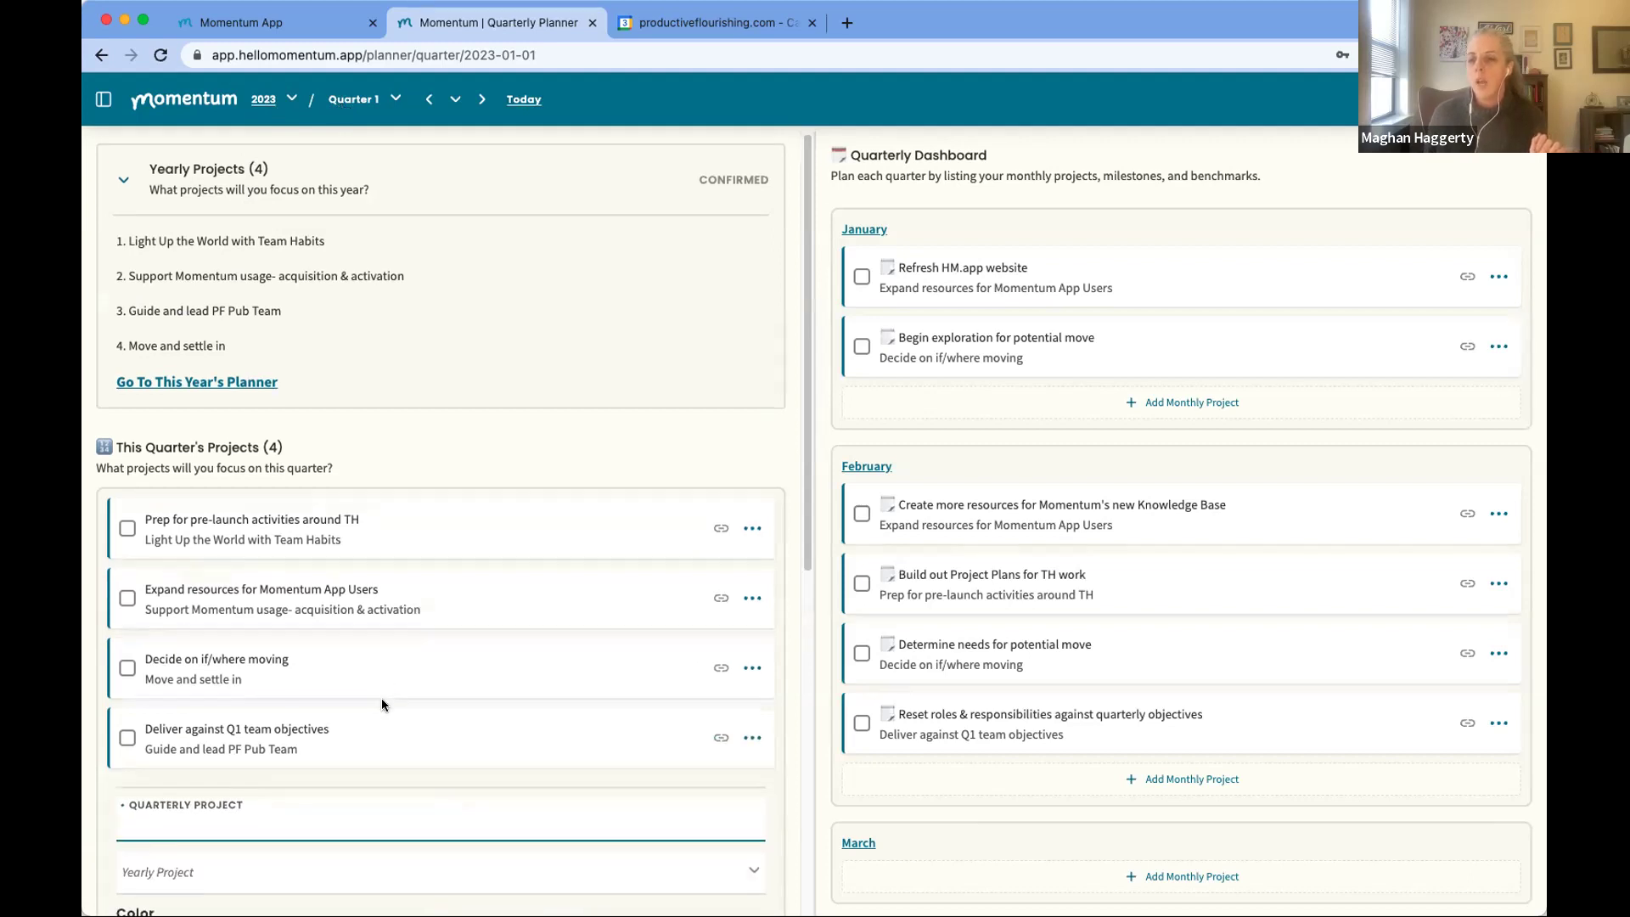
type("test")
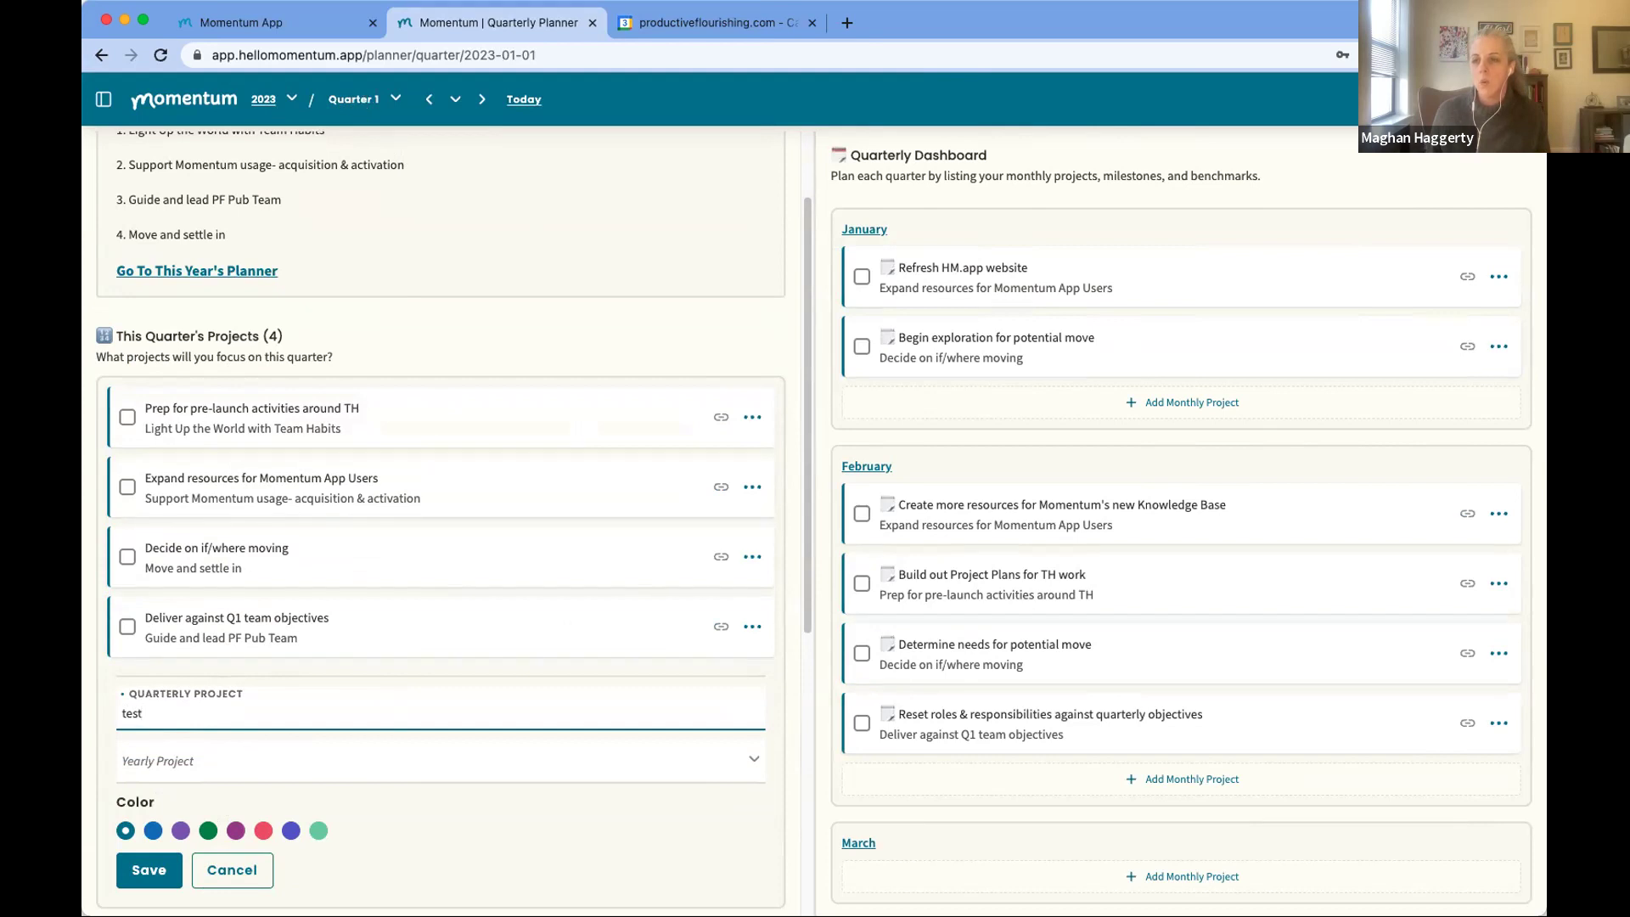
type("quarterly project")
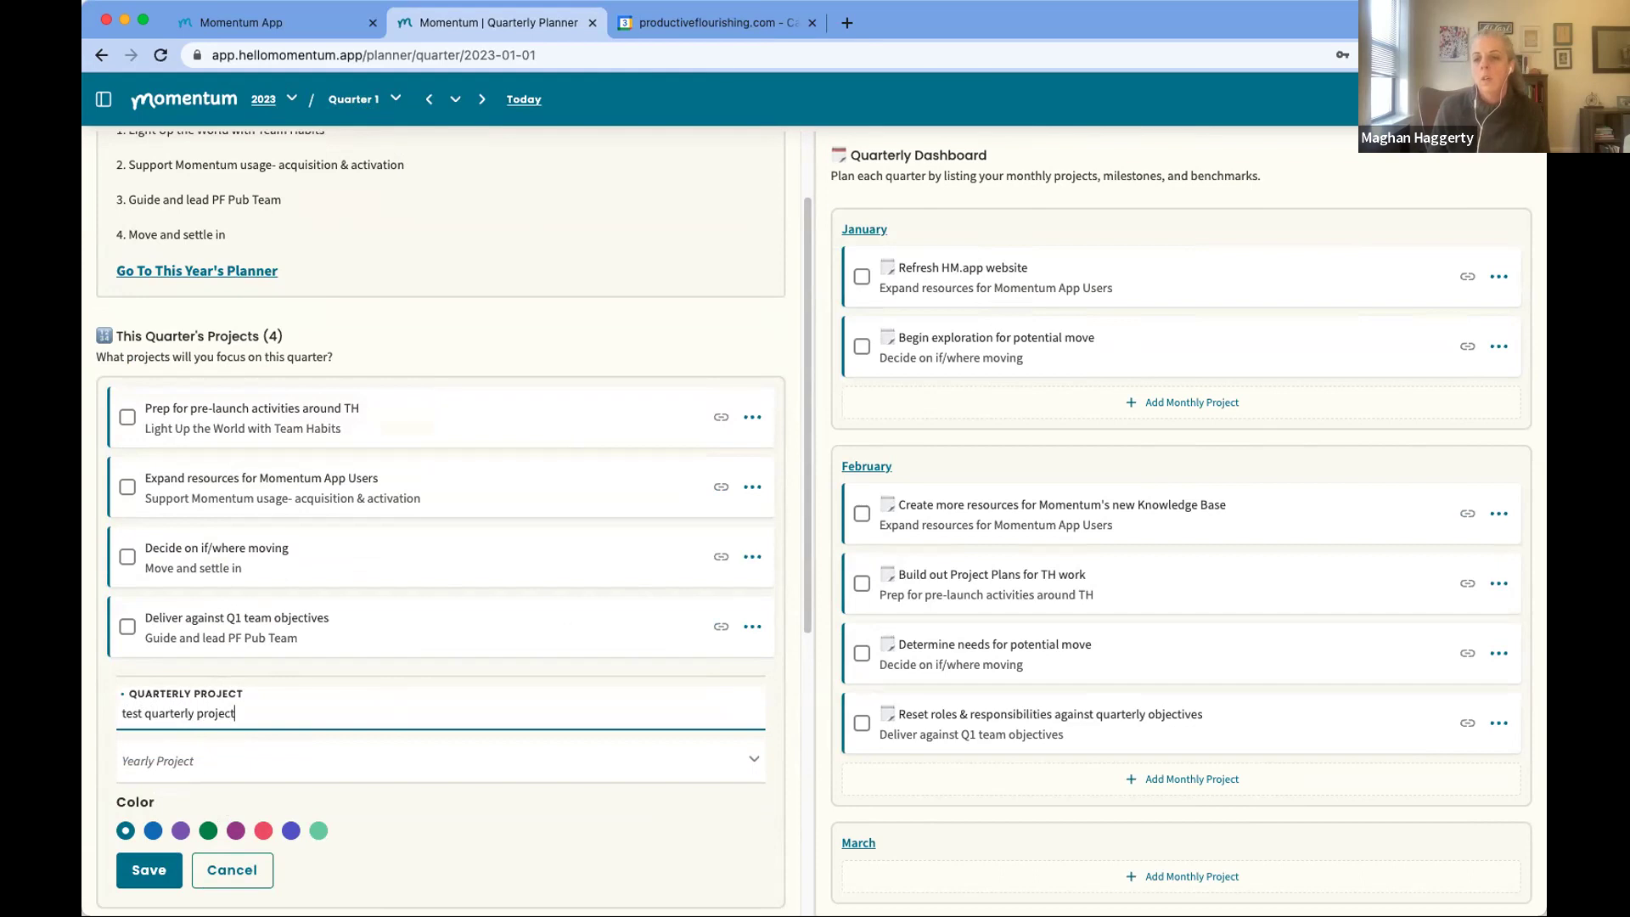
left_click(144, 759)
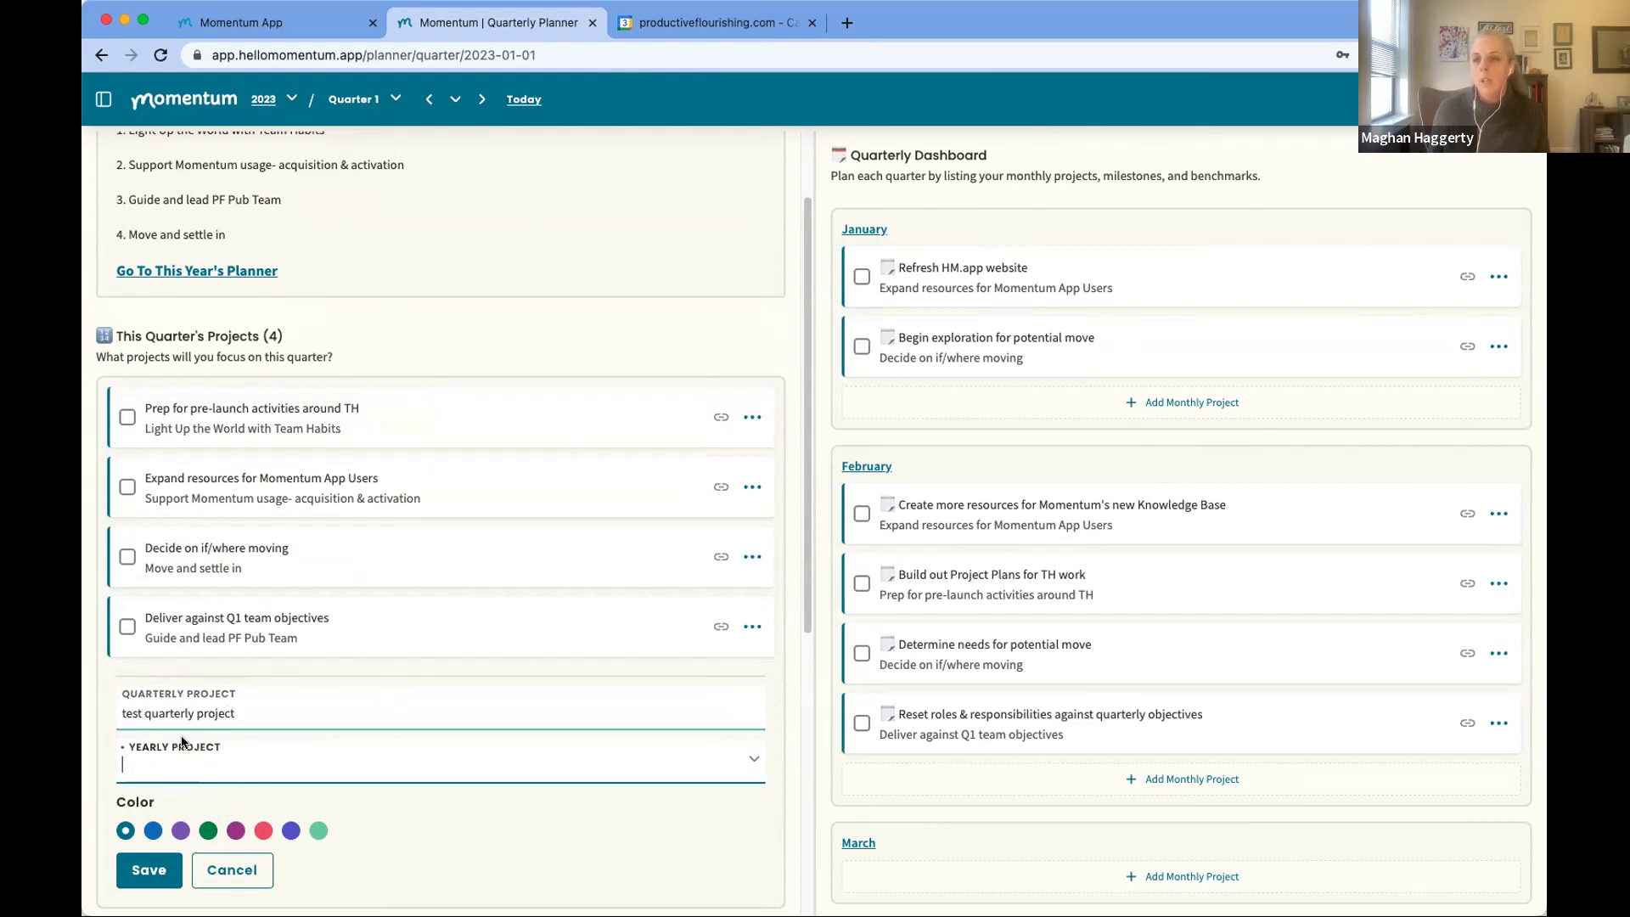
type("move")
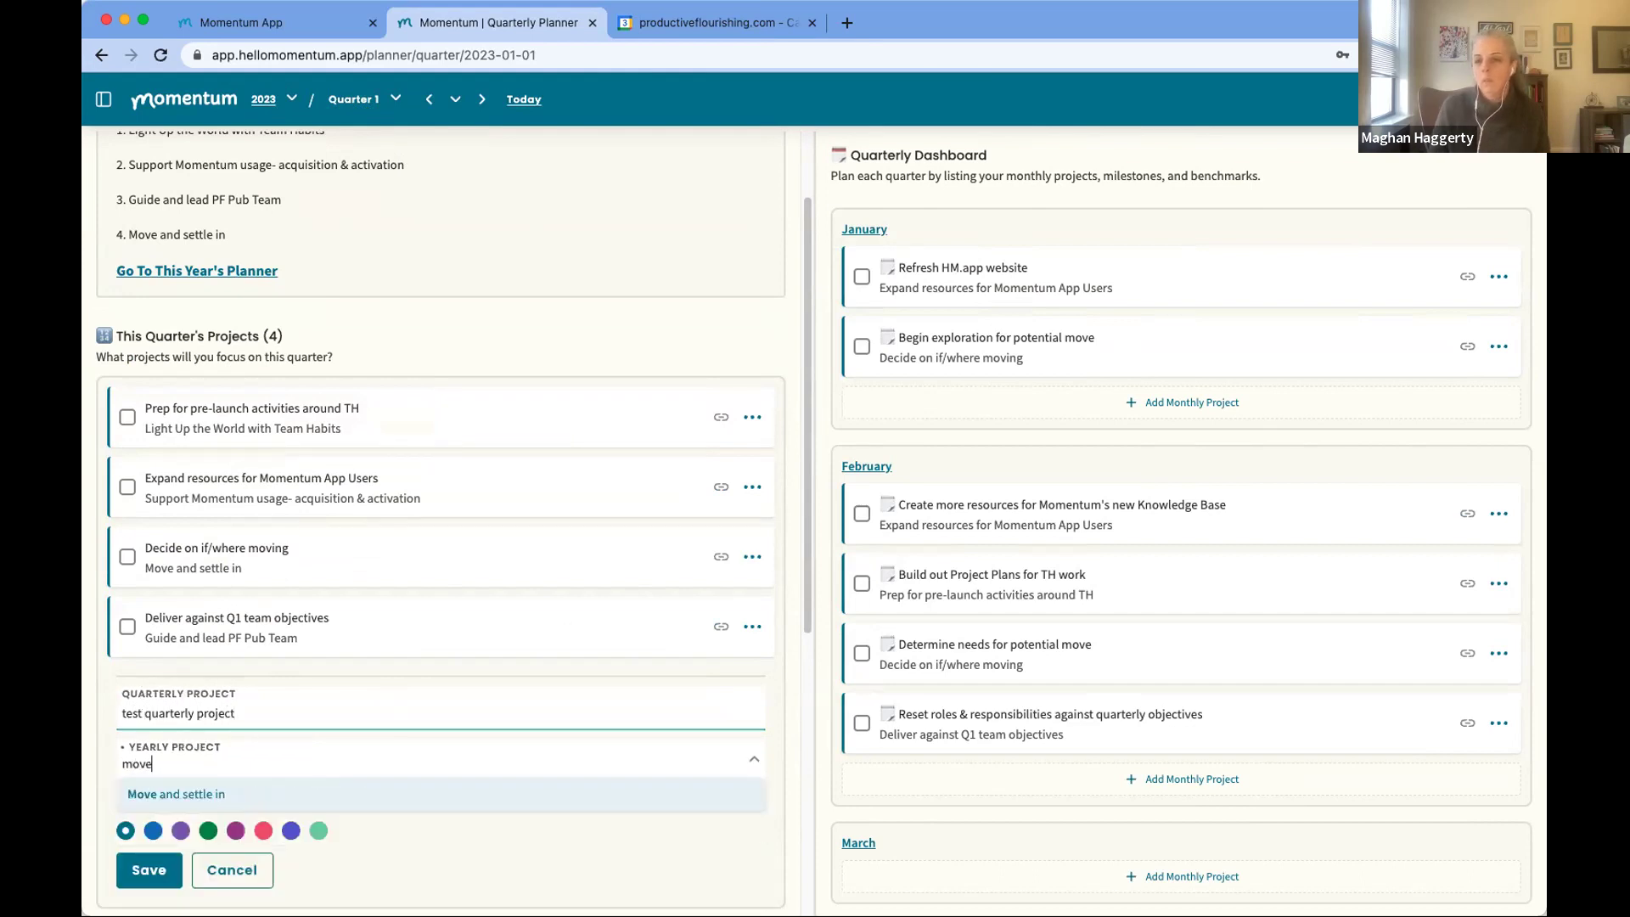
left_click(165, 794)
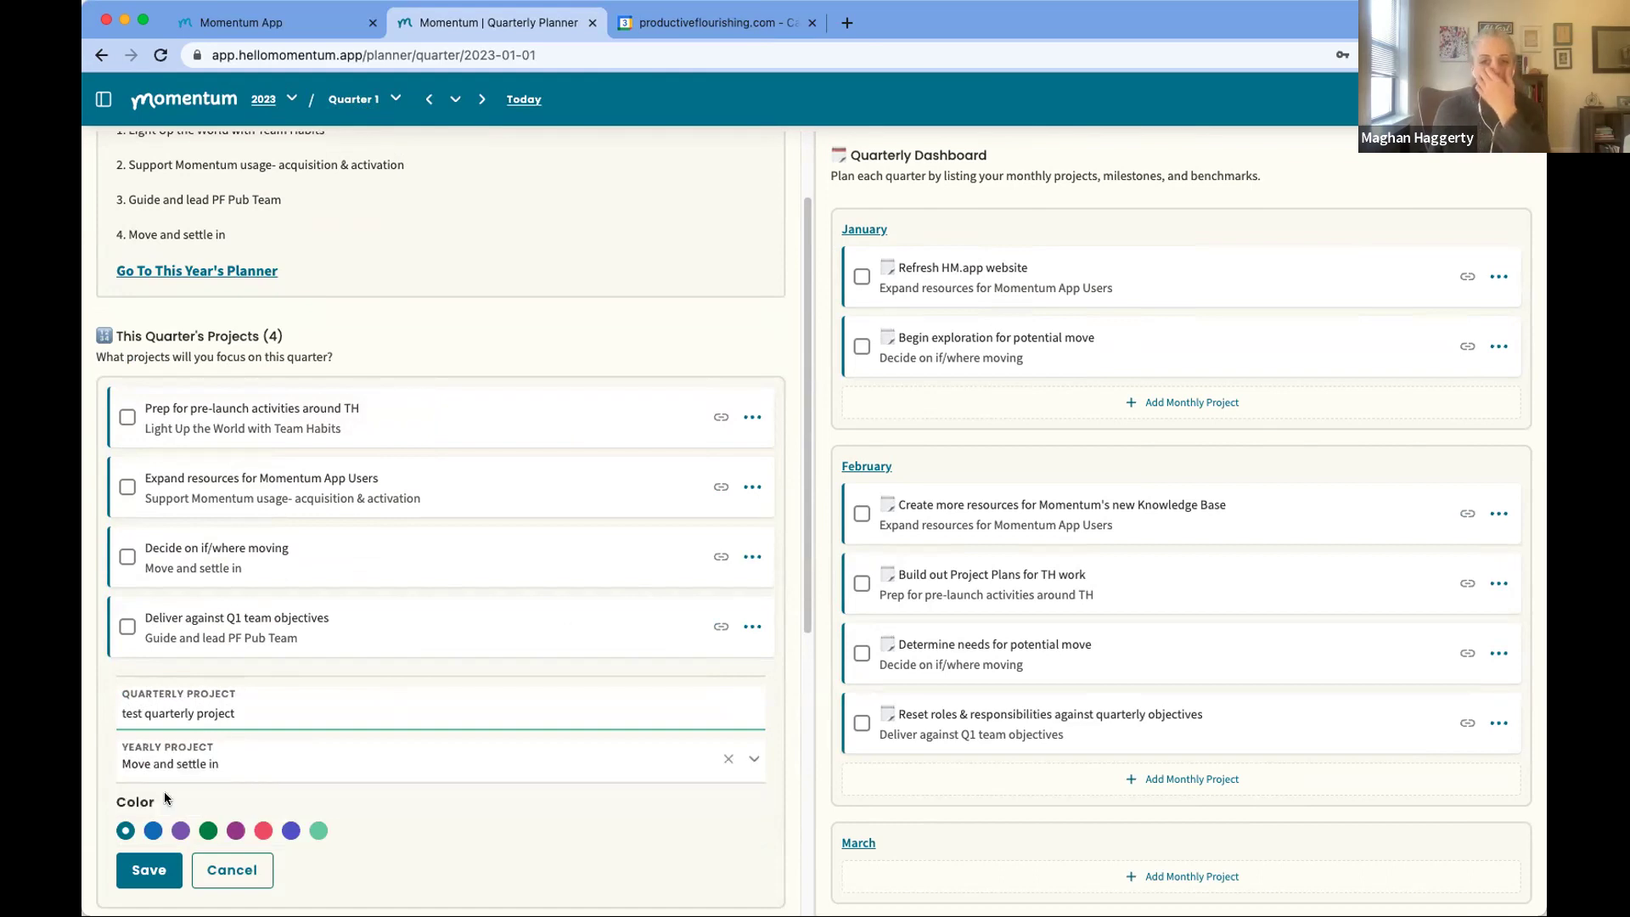
left_click(152, 873)
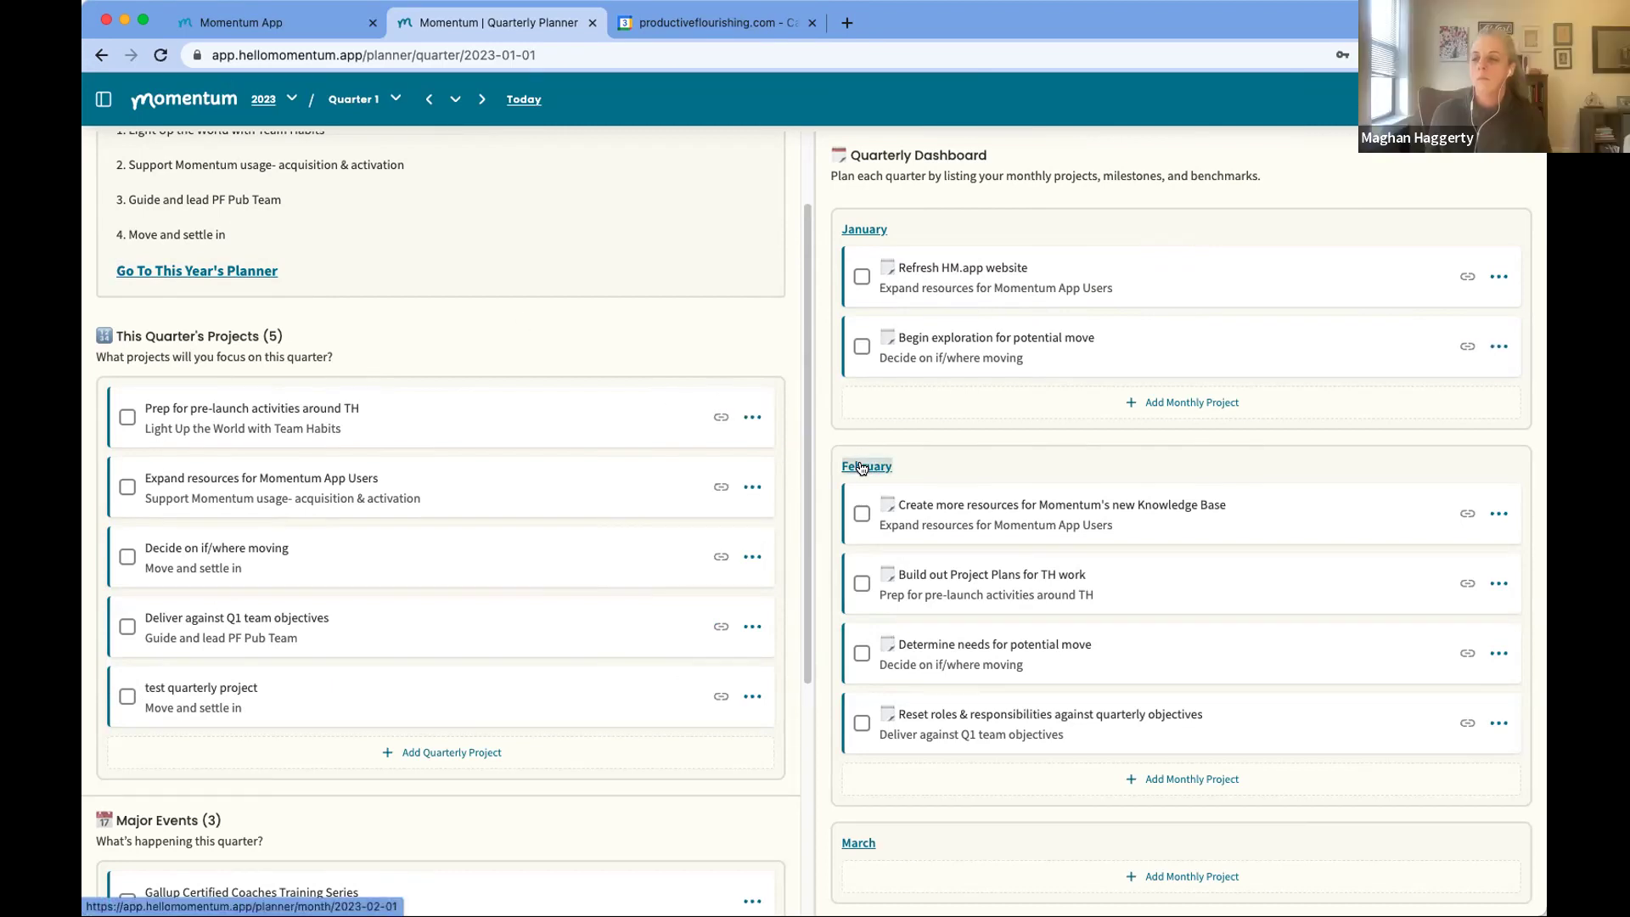
left_click(1010, 776)
Step: Type 'test' as the name of the draft February monthly project
scroll(1006, 757, "down", 3)
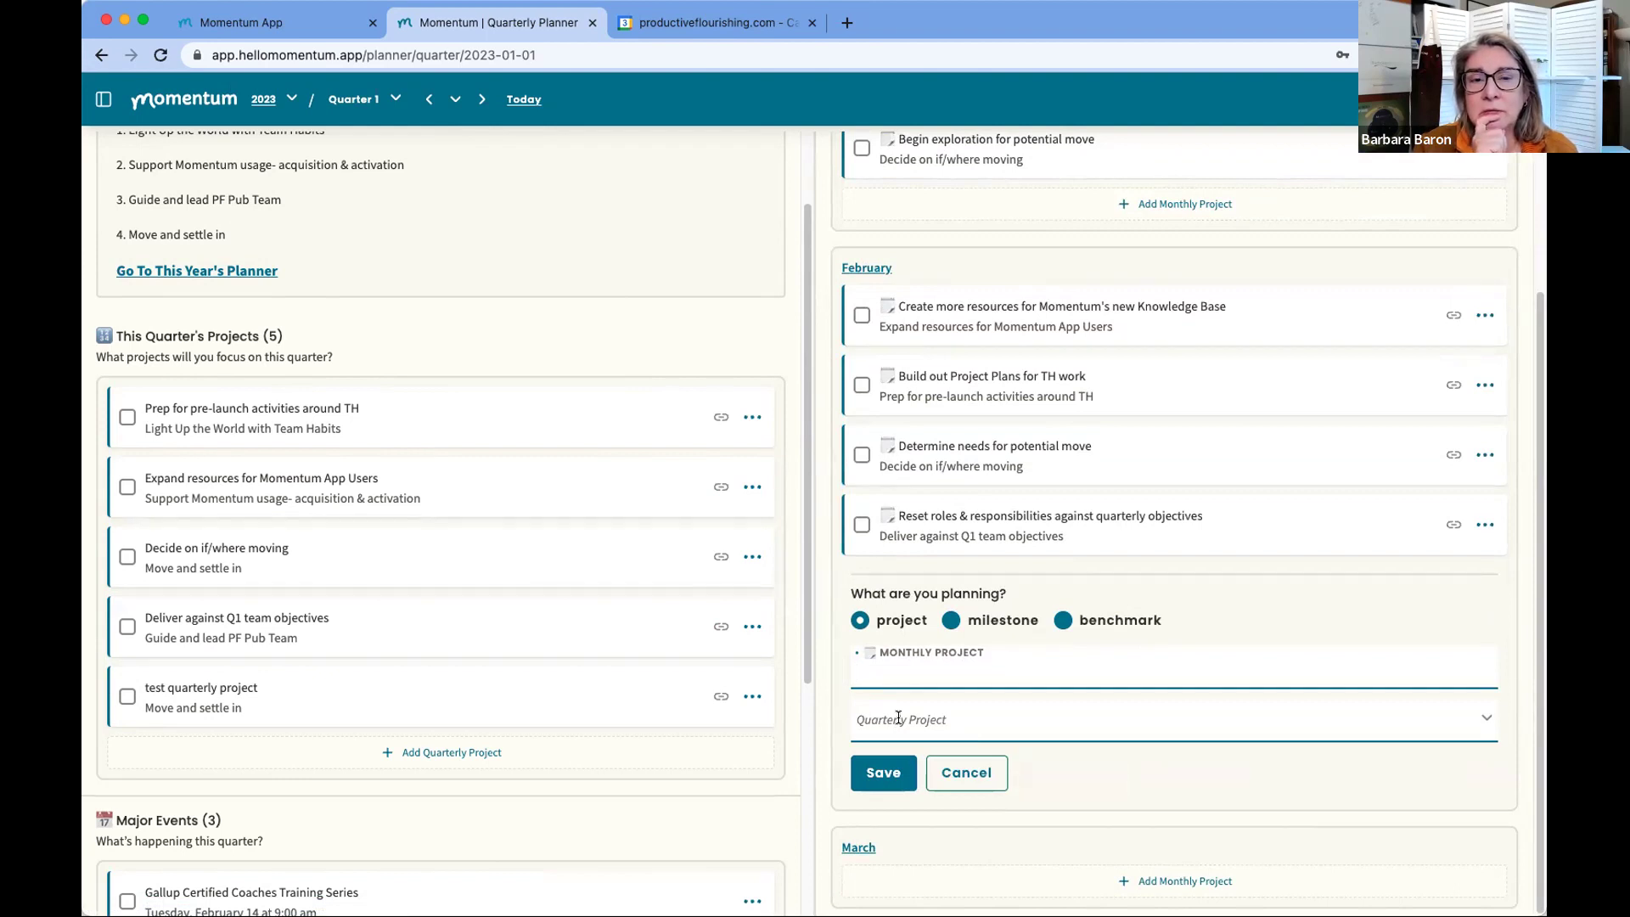
type("test")
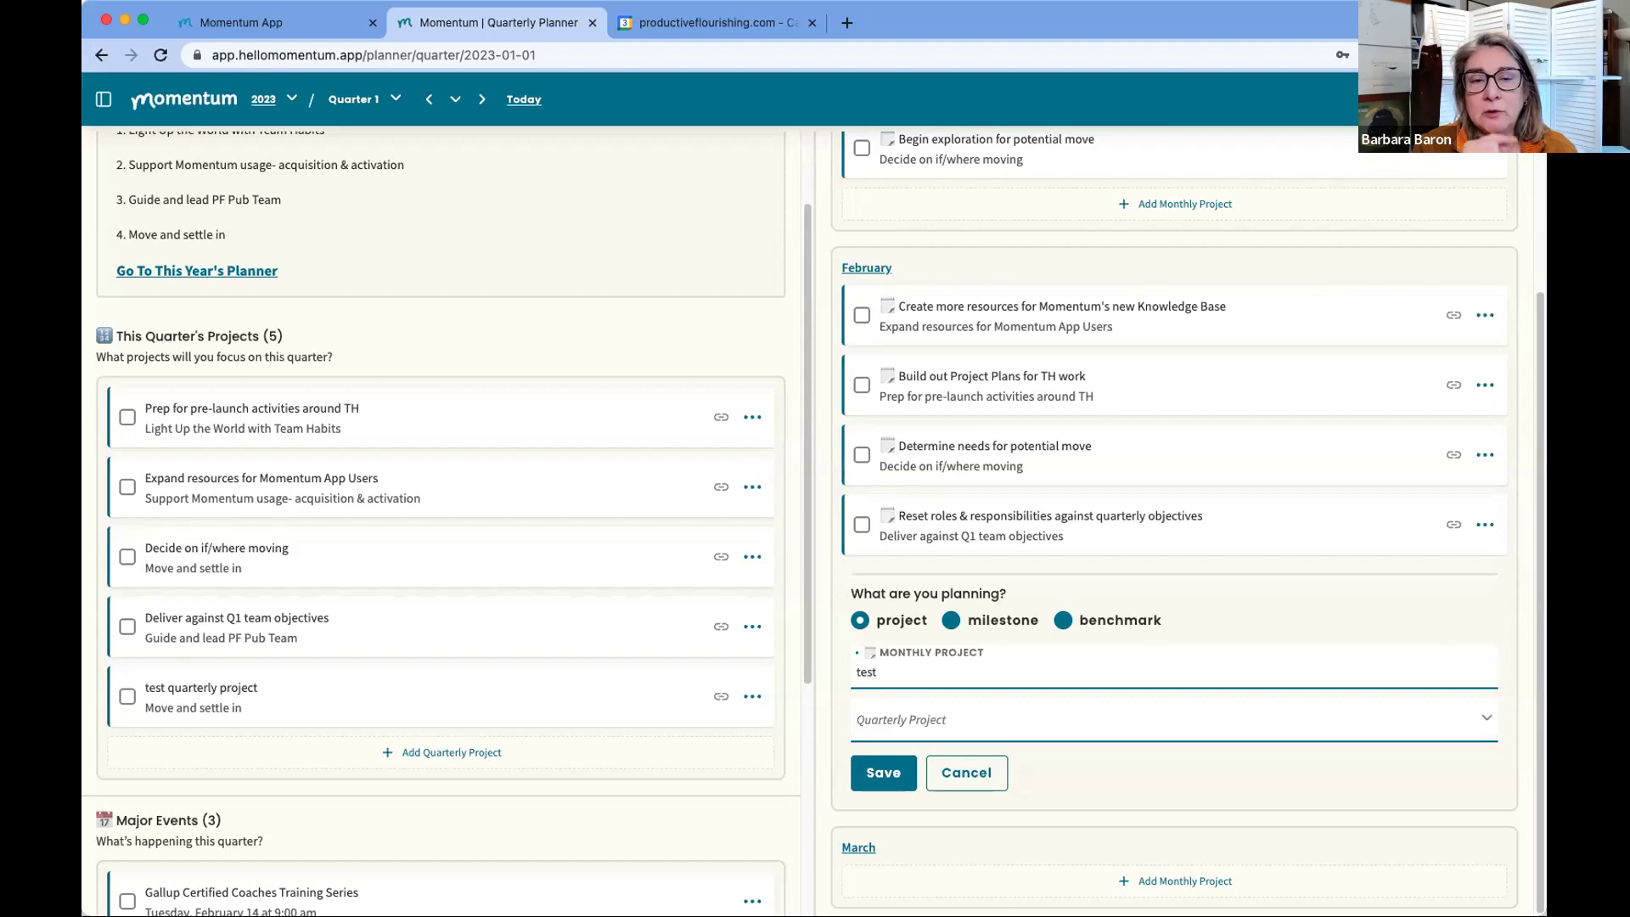
key("Tab")
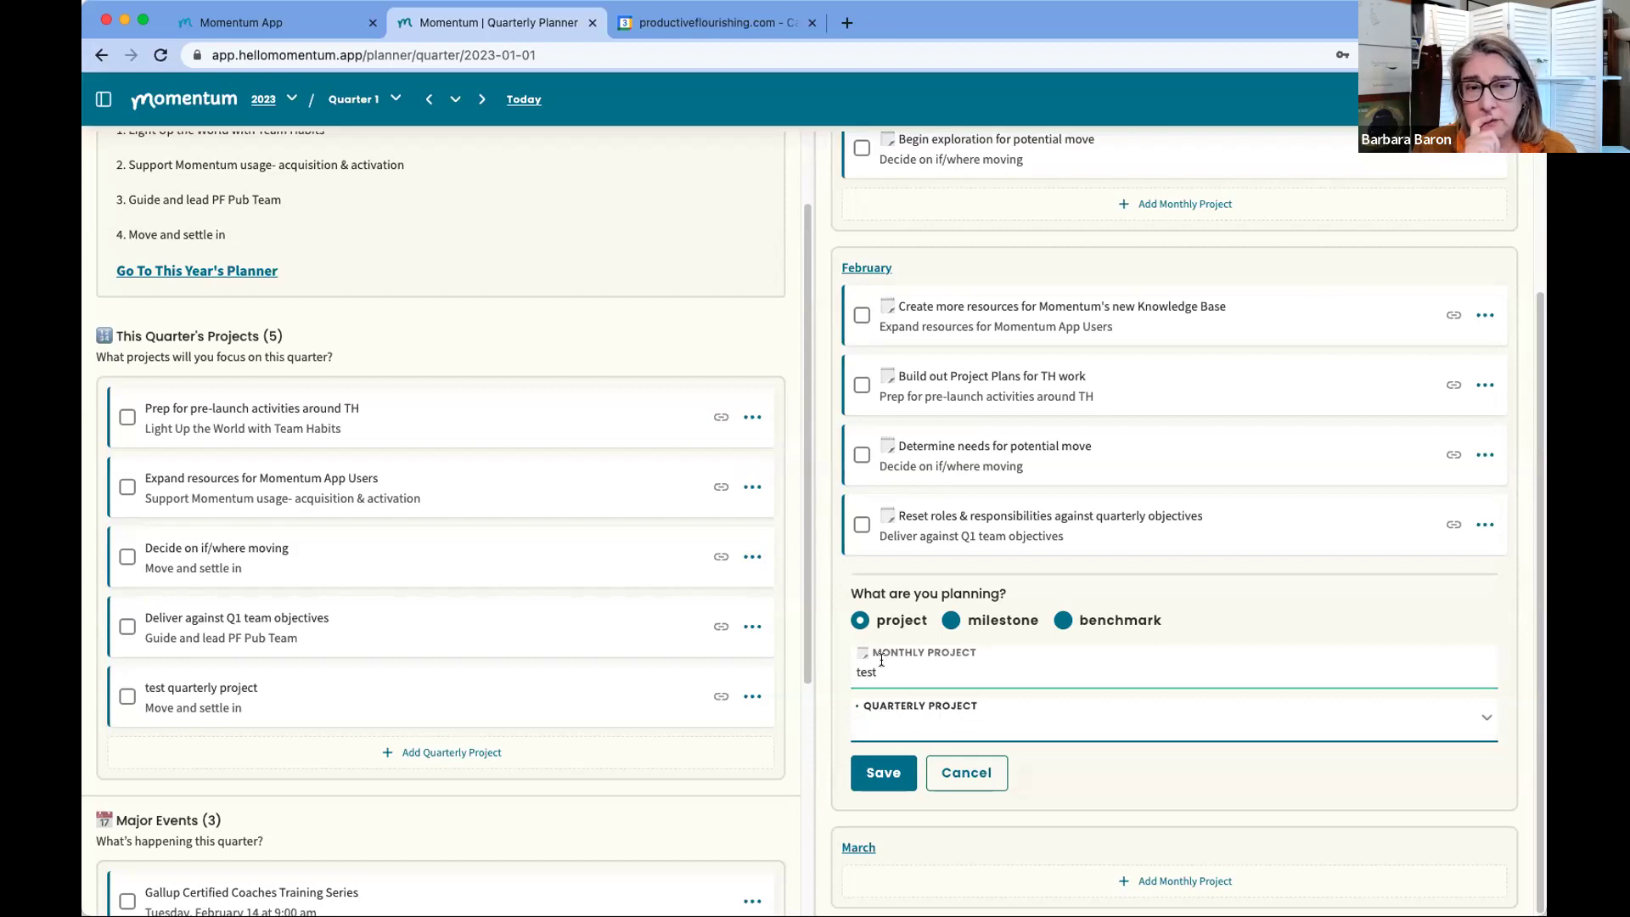
Step: Open February's monthly planner and begin a new monthly project form there
left_click(868, 266)
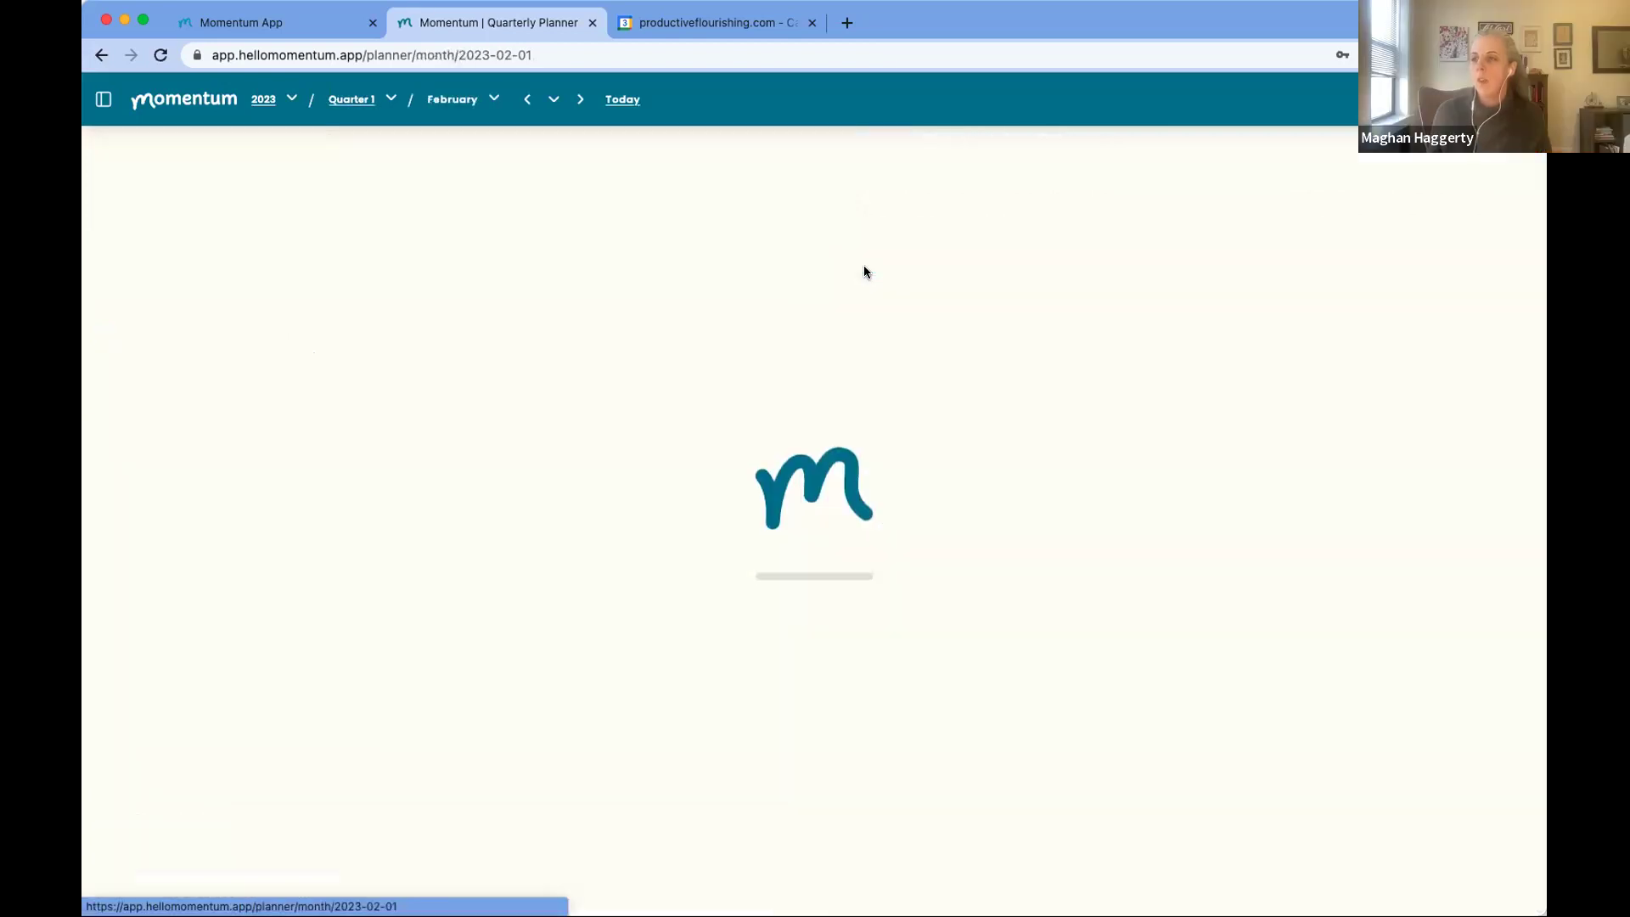
scroll(334, 577, "down", 2)
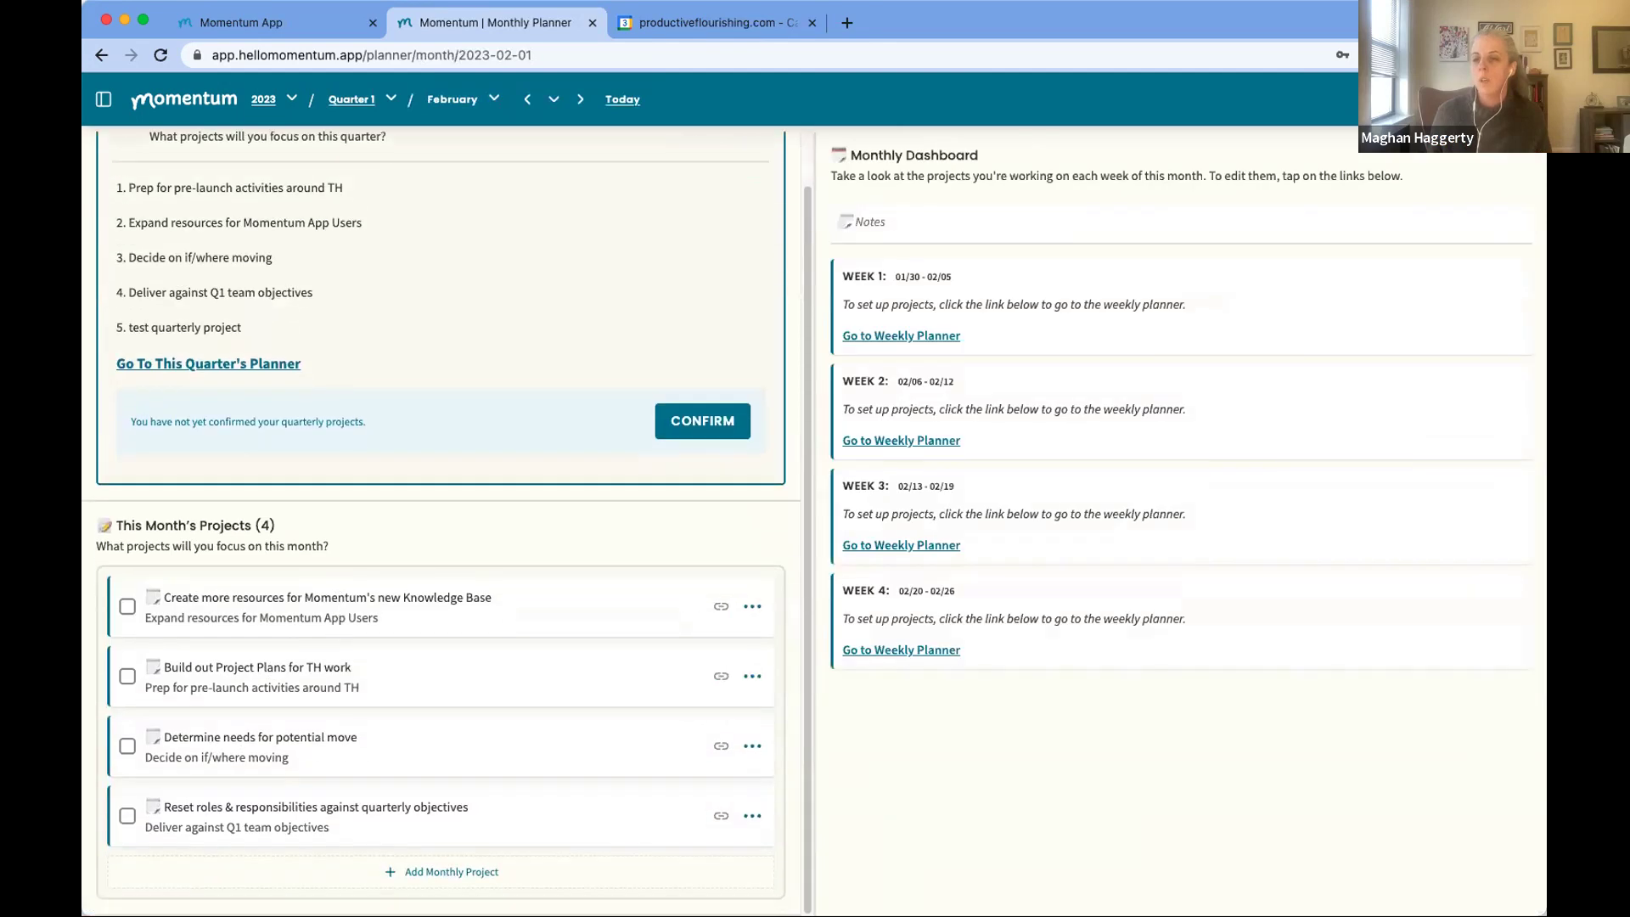
left_click(328, 871)
left_click(244, 753)
left_click(240, 712)
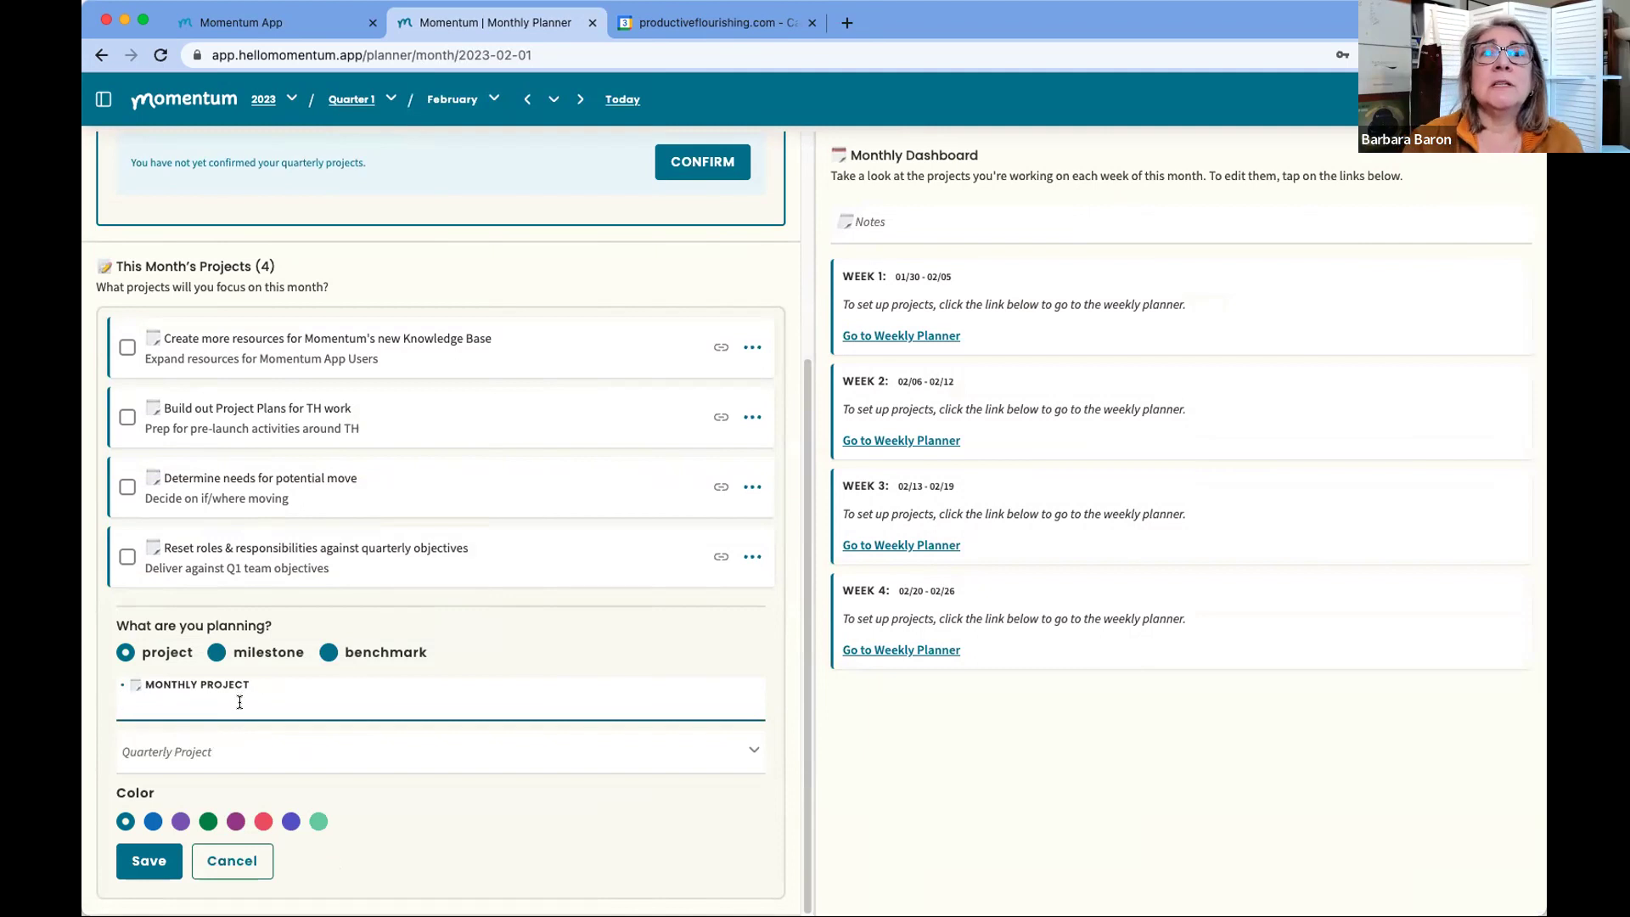
Step: Return to the Quarter 1 planner and scroll down to Major Events
scroll(284, 353, "up", 4)
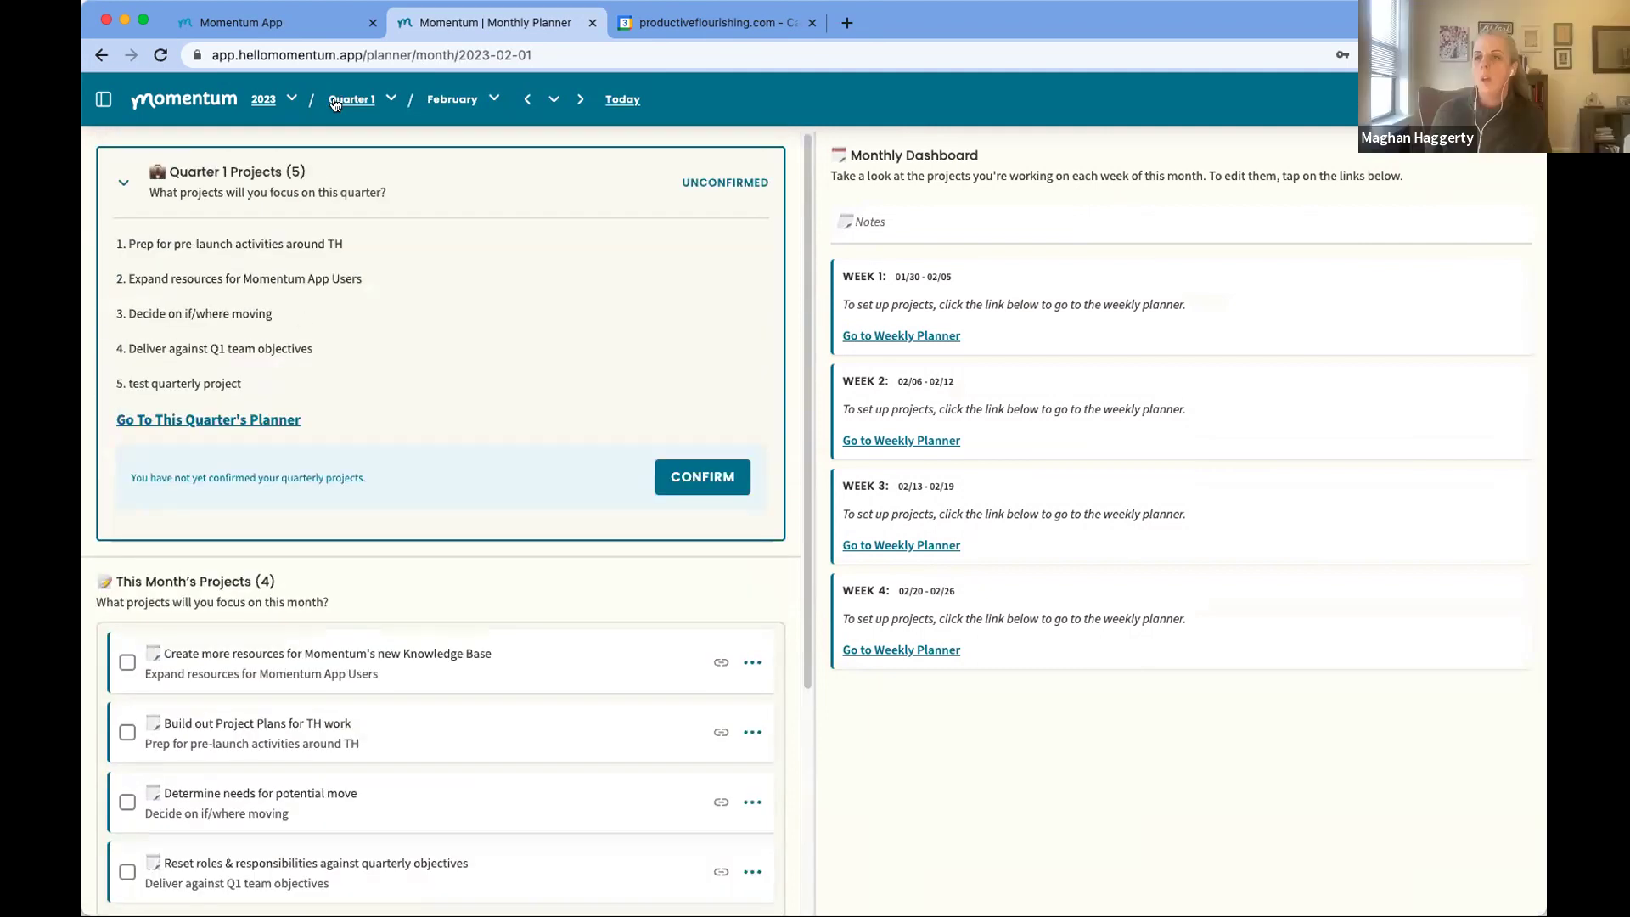
left_click(340, 100)
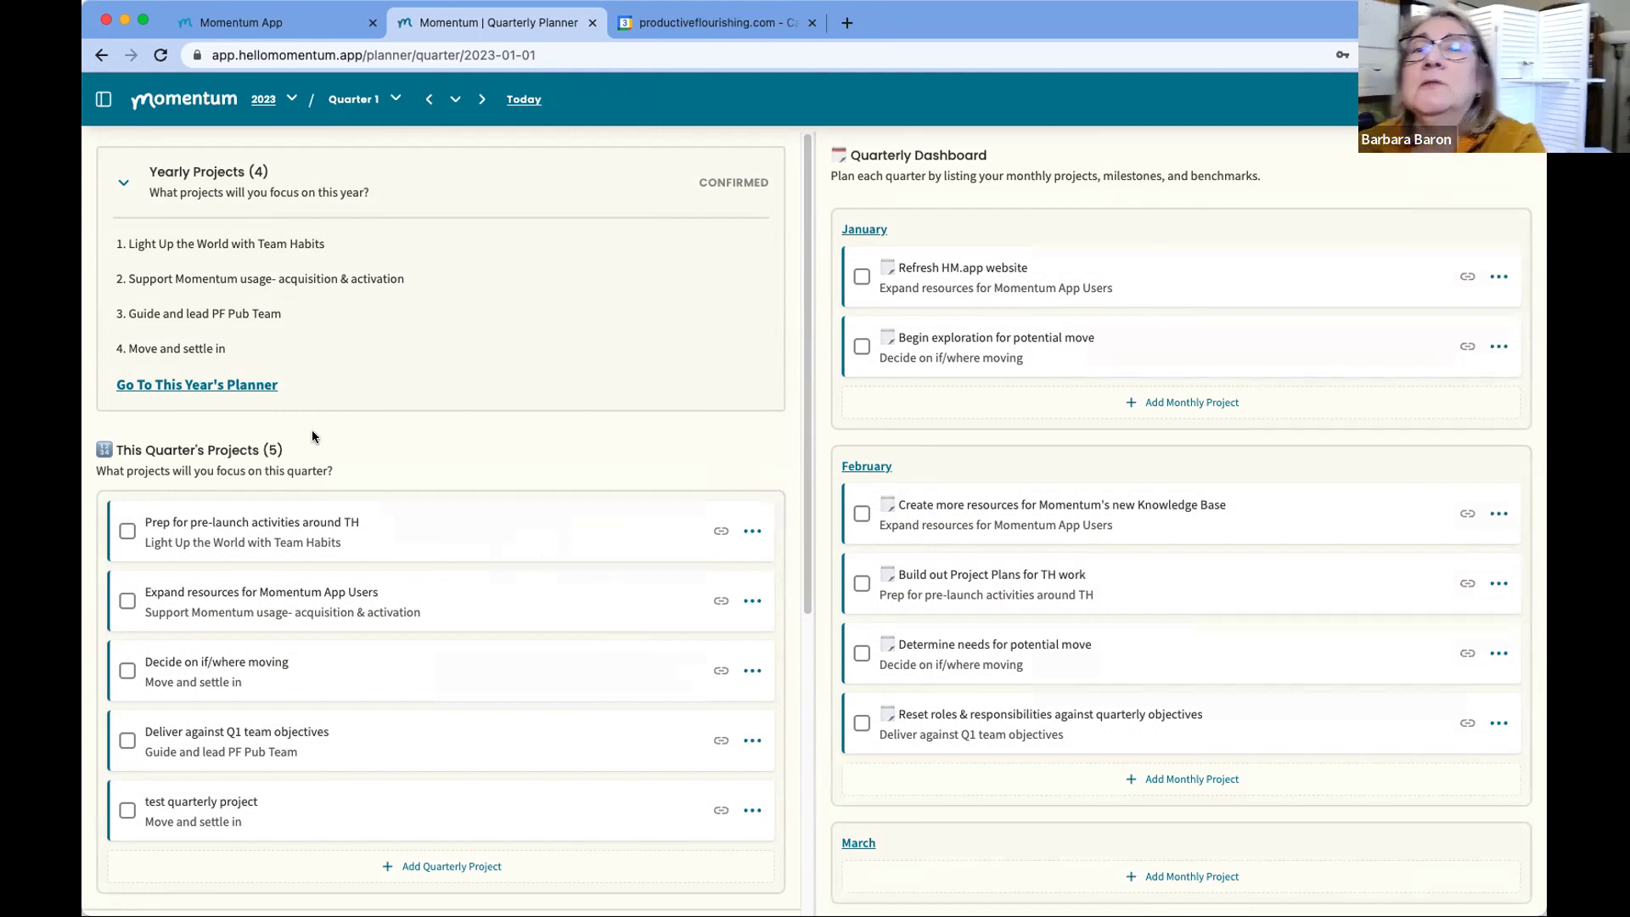
scroll(388, 535, "down", 5)
scroll(389, 545, "down", 2)
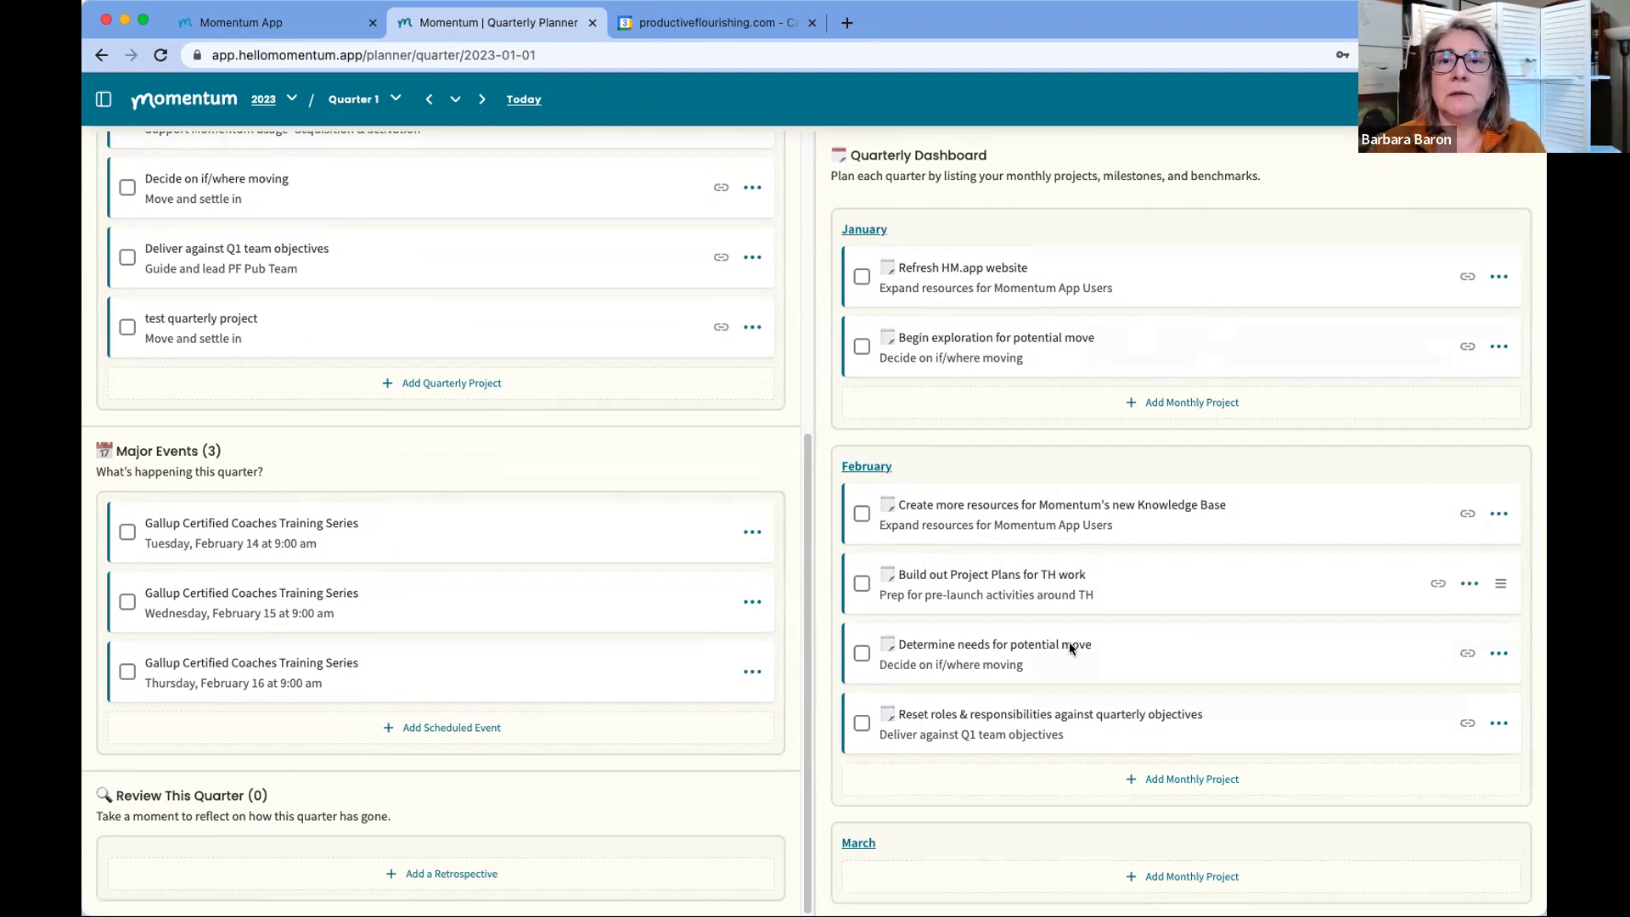
Step: Draft February monthly project 'test monthly' linked to 'Deliver against Q1 team objectives'
left_click(944, 781)
left_click(905, 670)
type("test monthly")
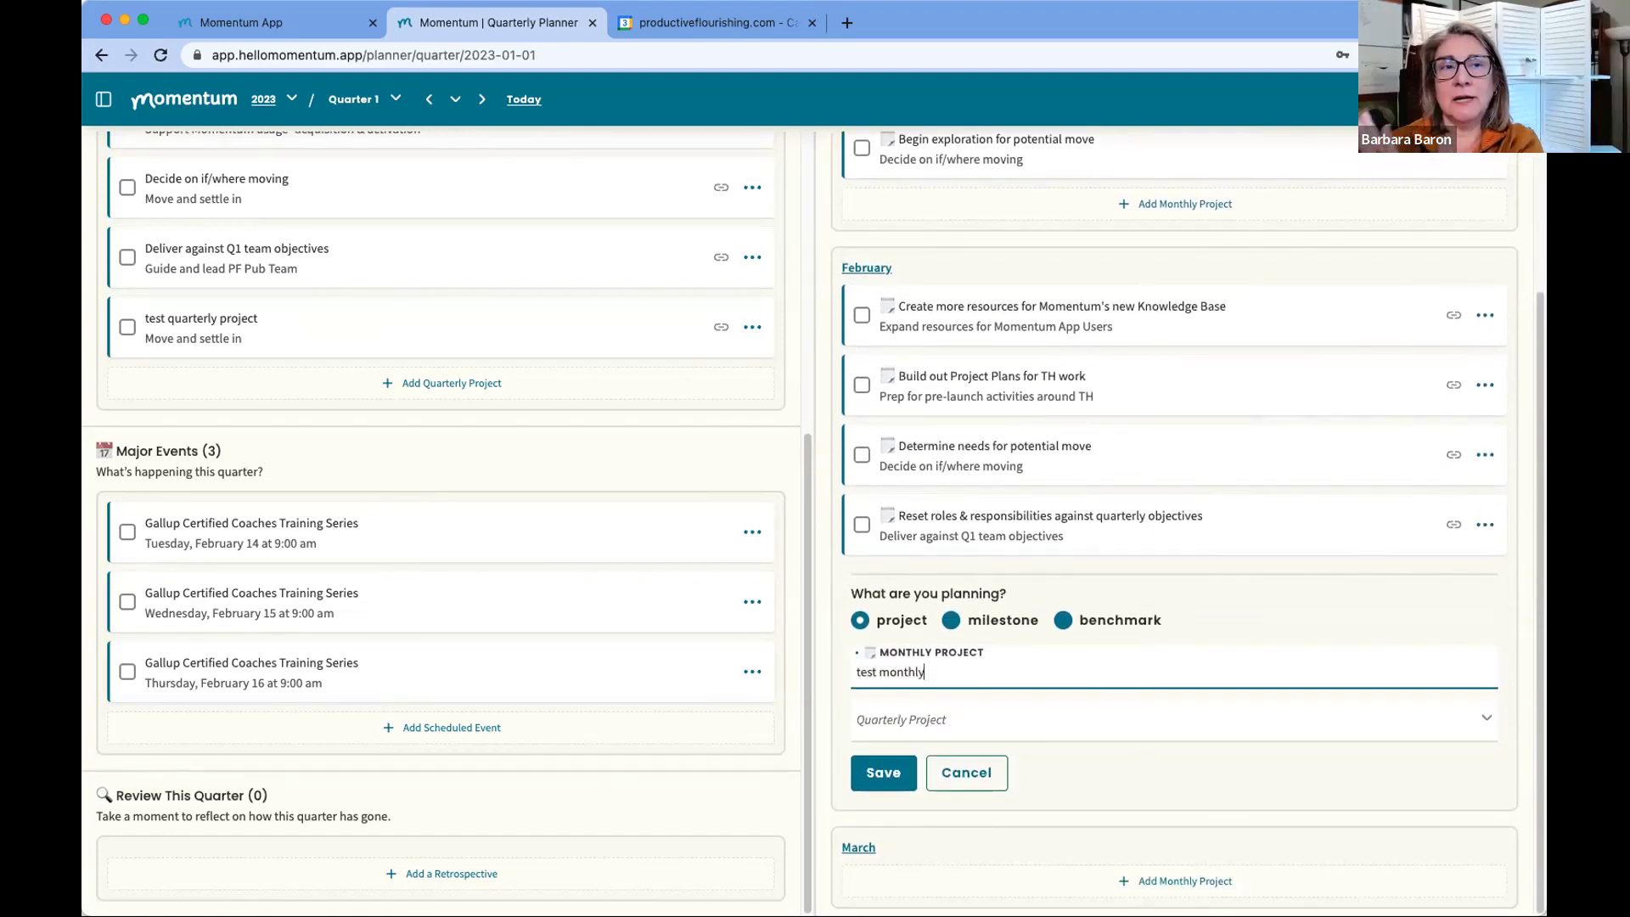
left_click(886, 718)
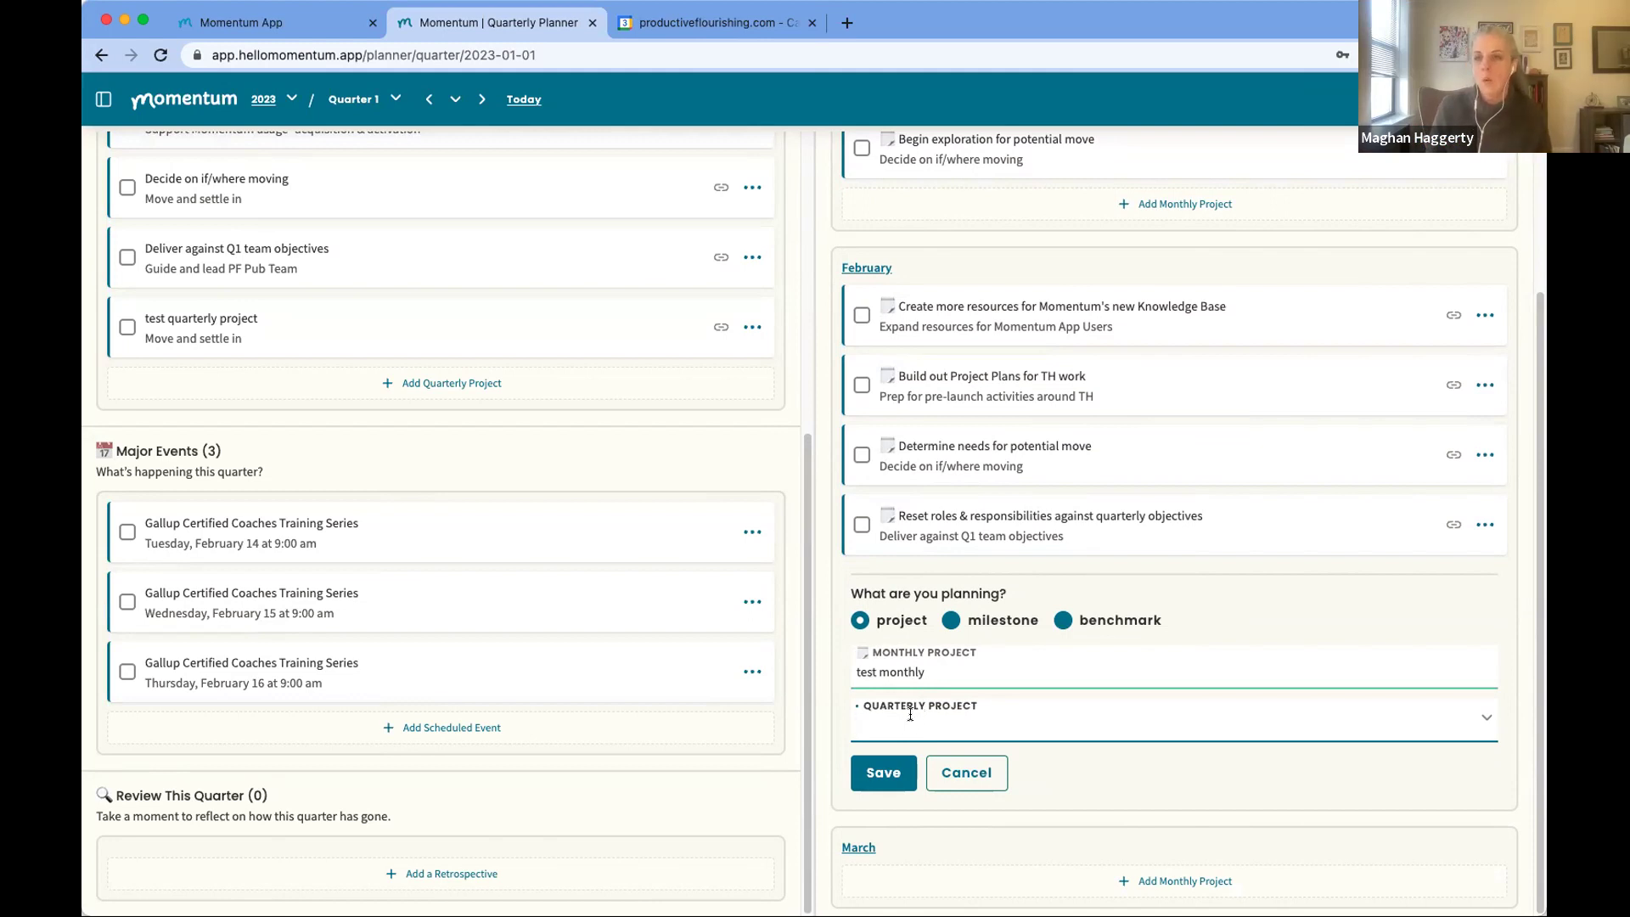
left_click(910, 714)
type("deliver")
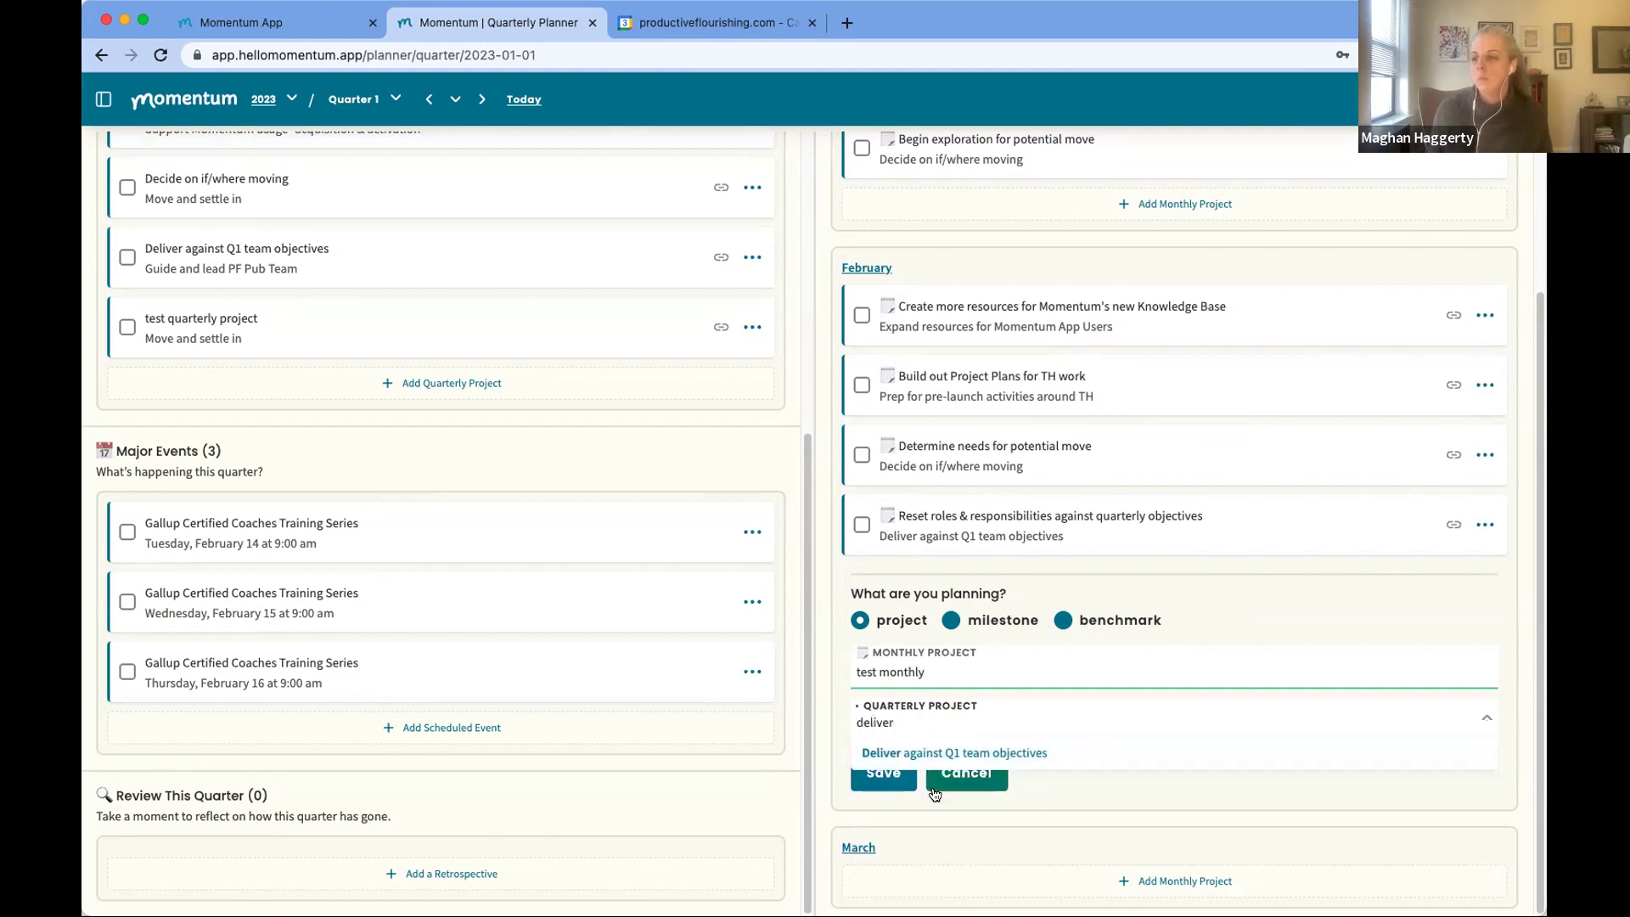
left_click(905, 754)
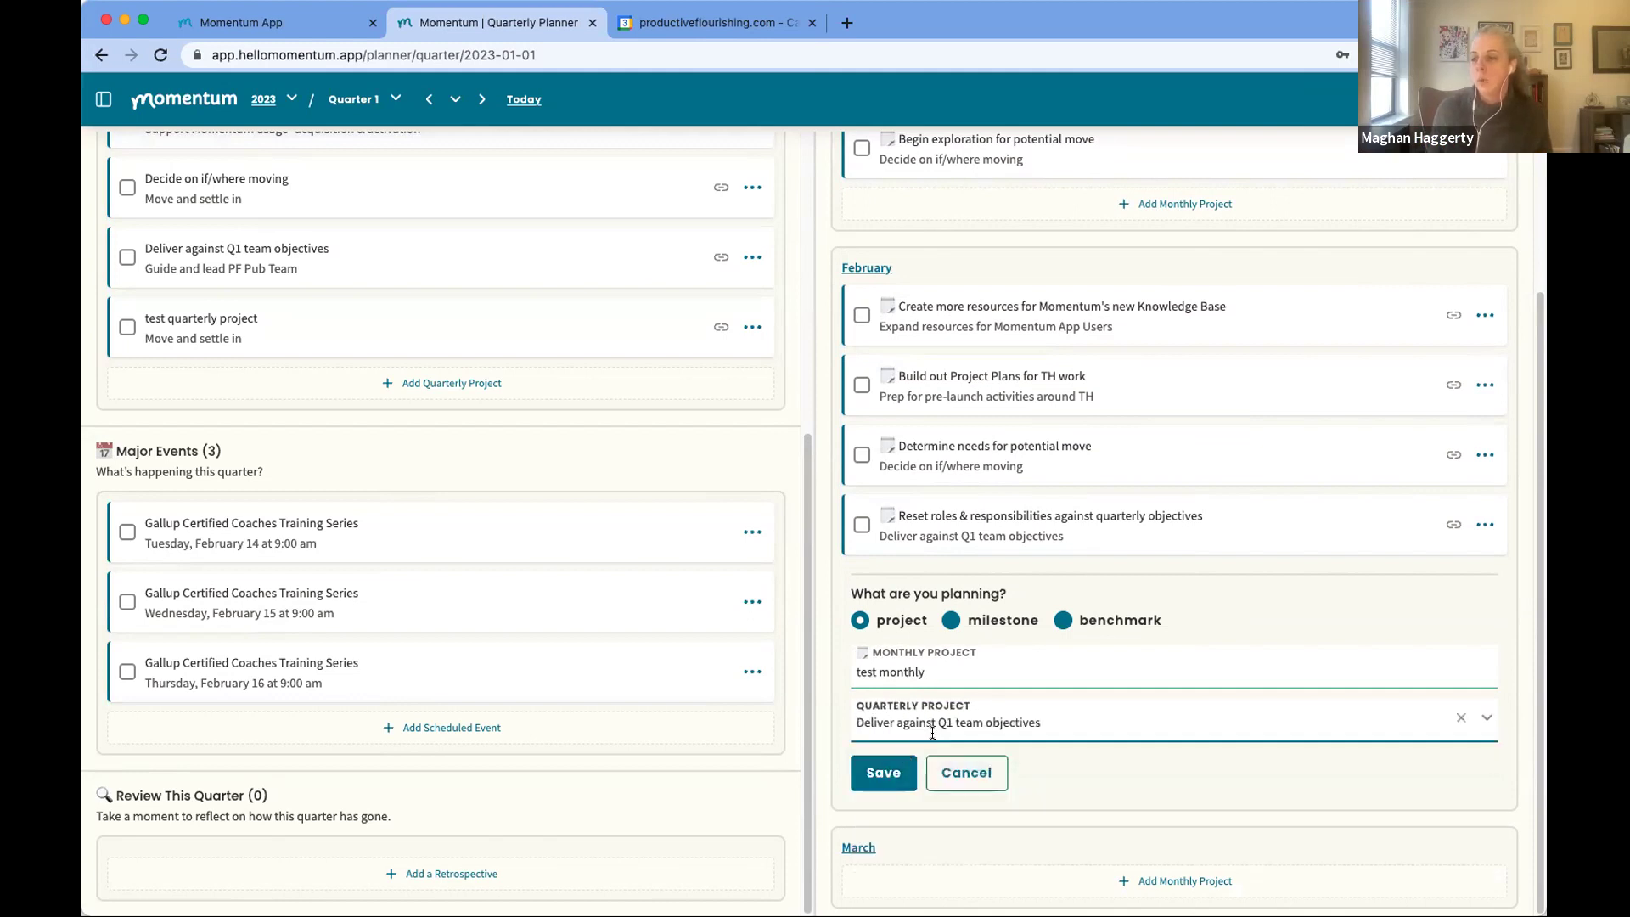
scroll(247, 263, "up", 4)
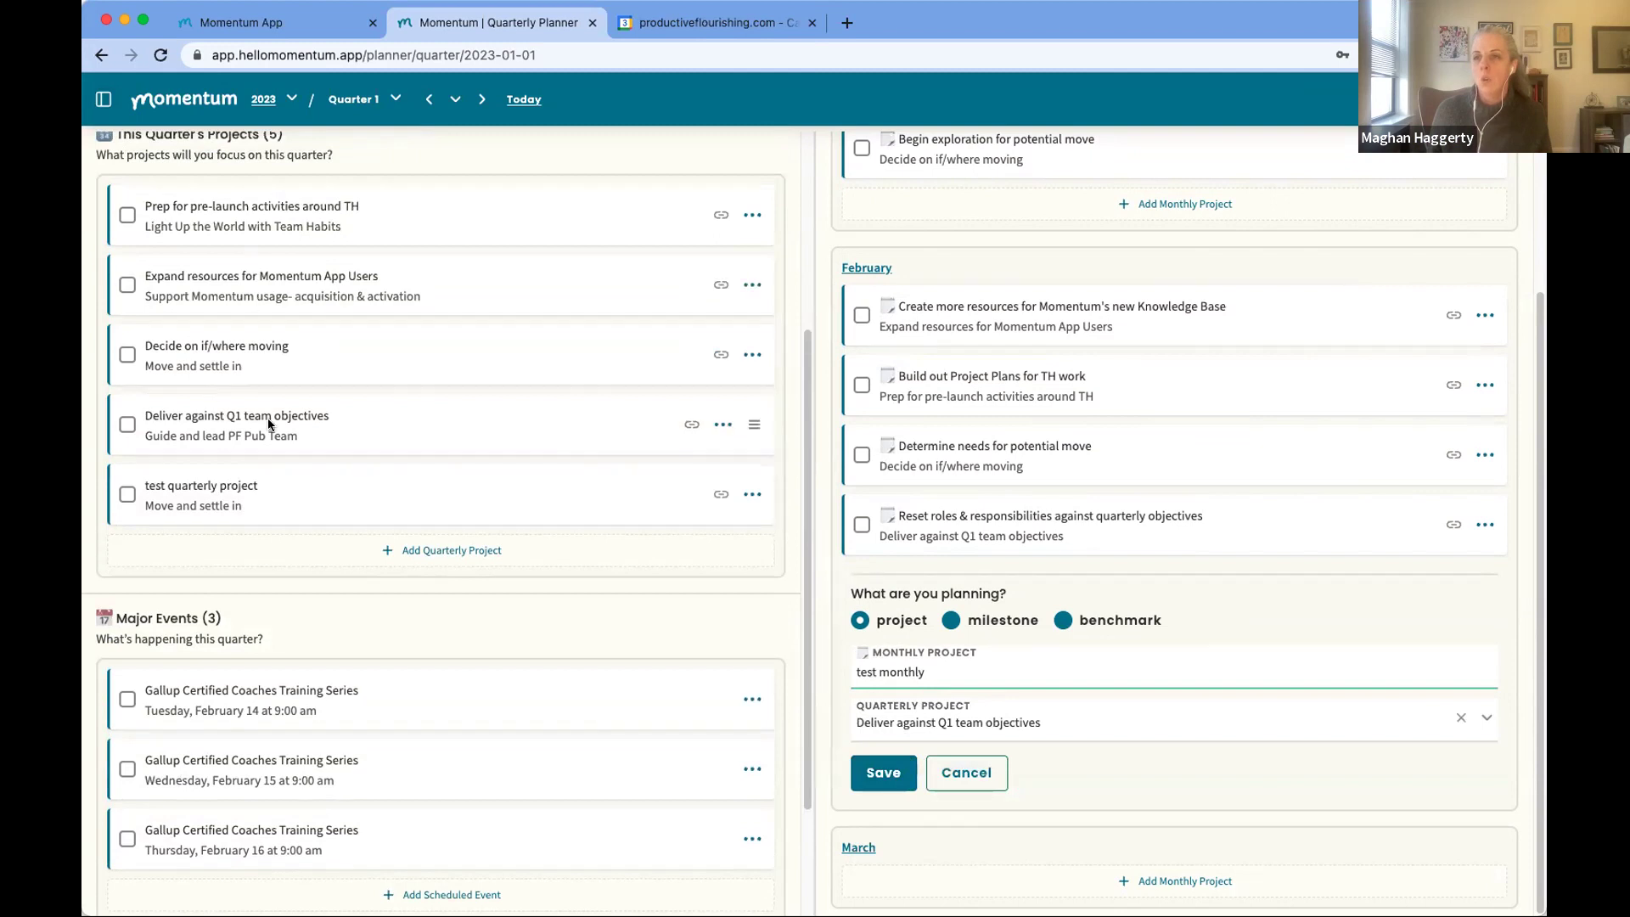
scroll(303, 343, "up", 1)
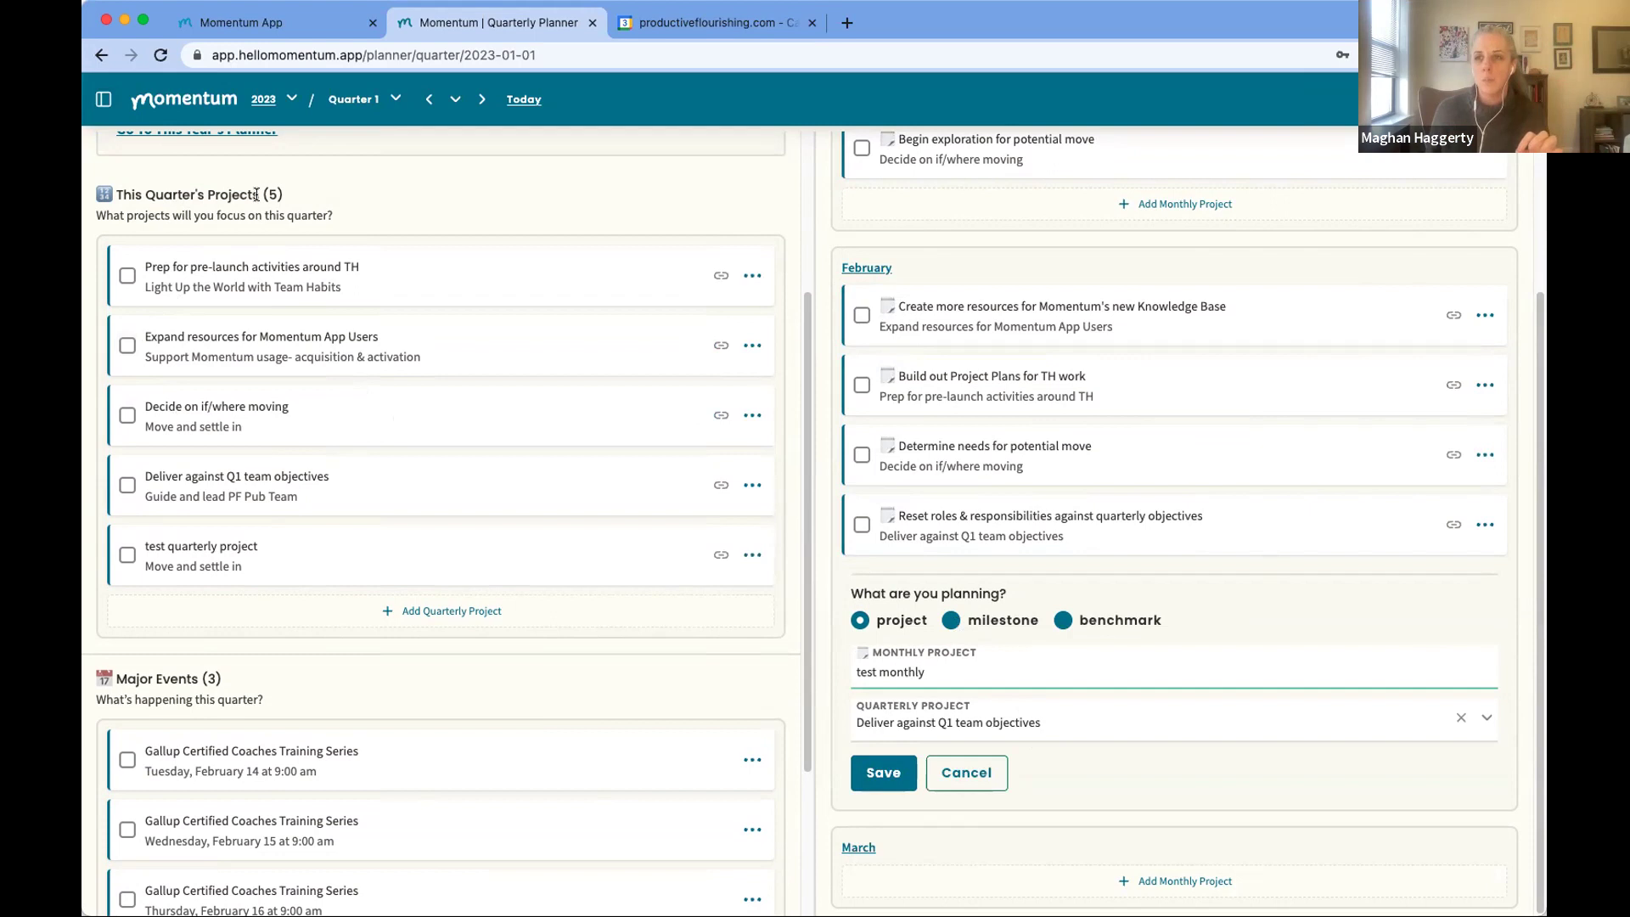
scroll(218, 273, "up", 3)
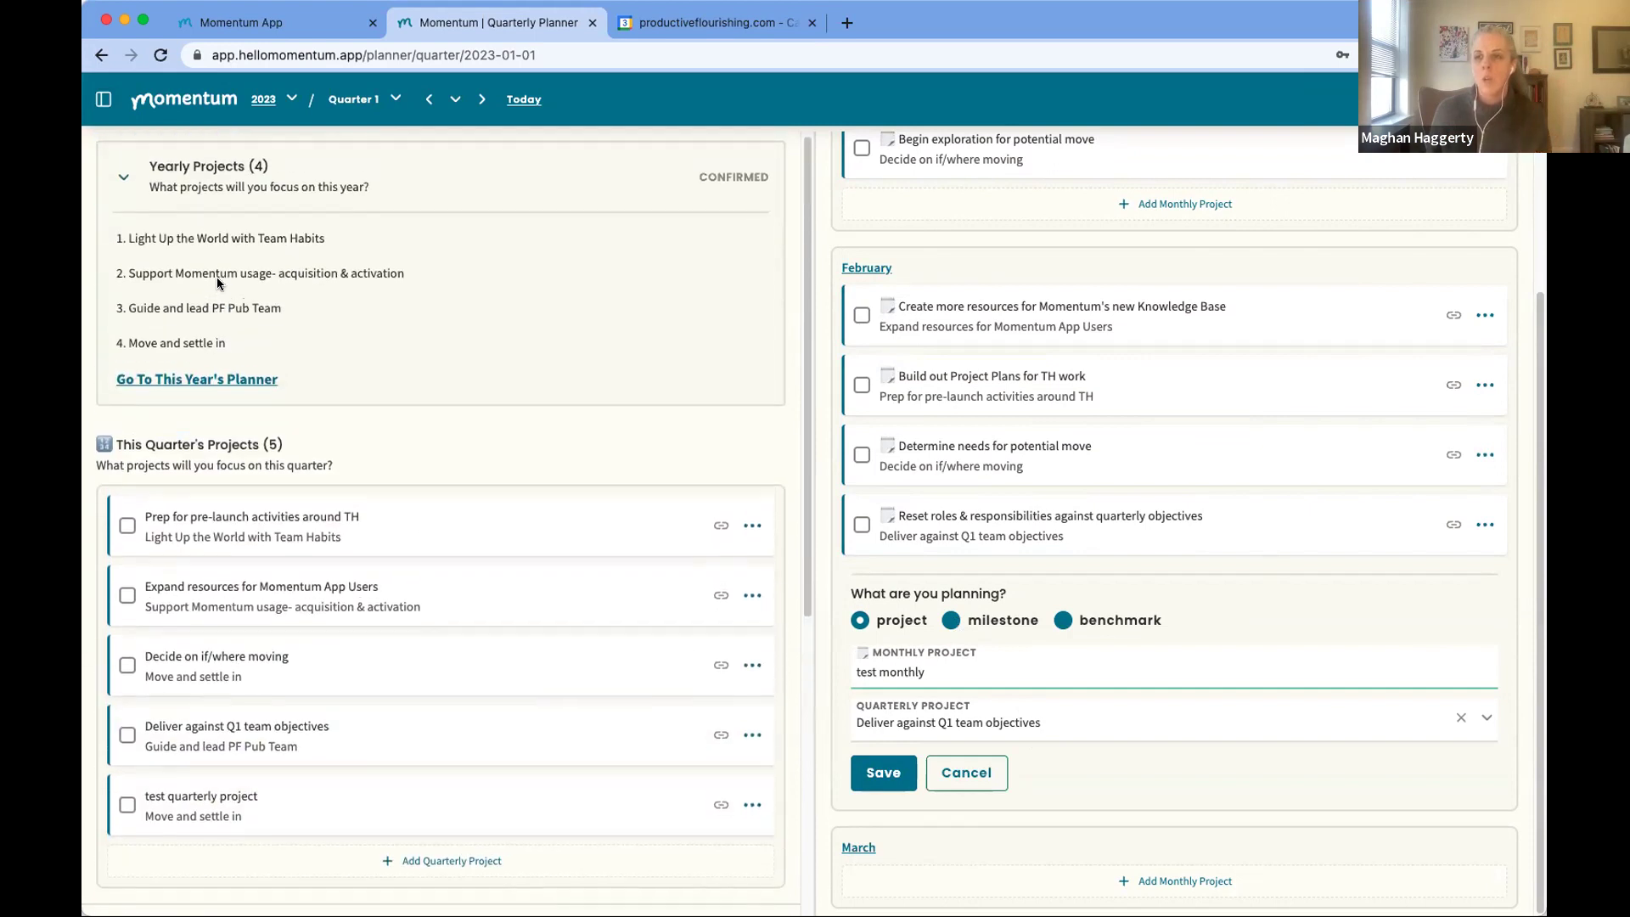
Step: Cancel the unsaved 'test monthly' form so it is discarded
scroll(346, 411, "down", 1)
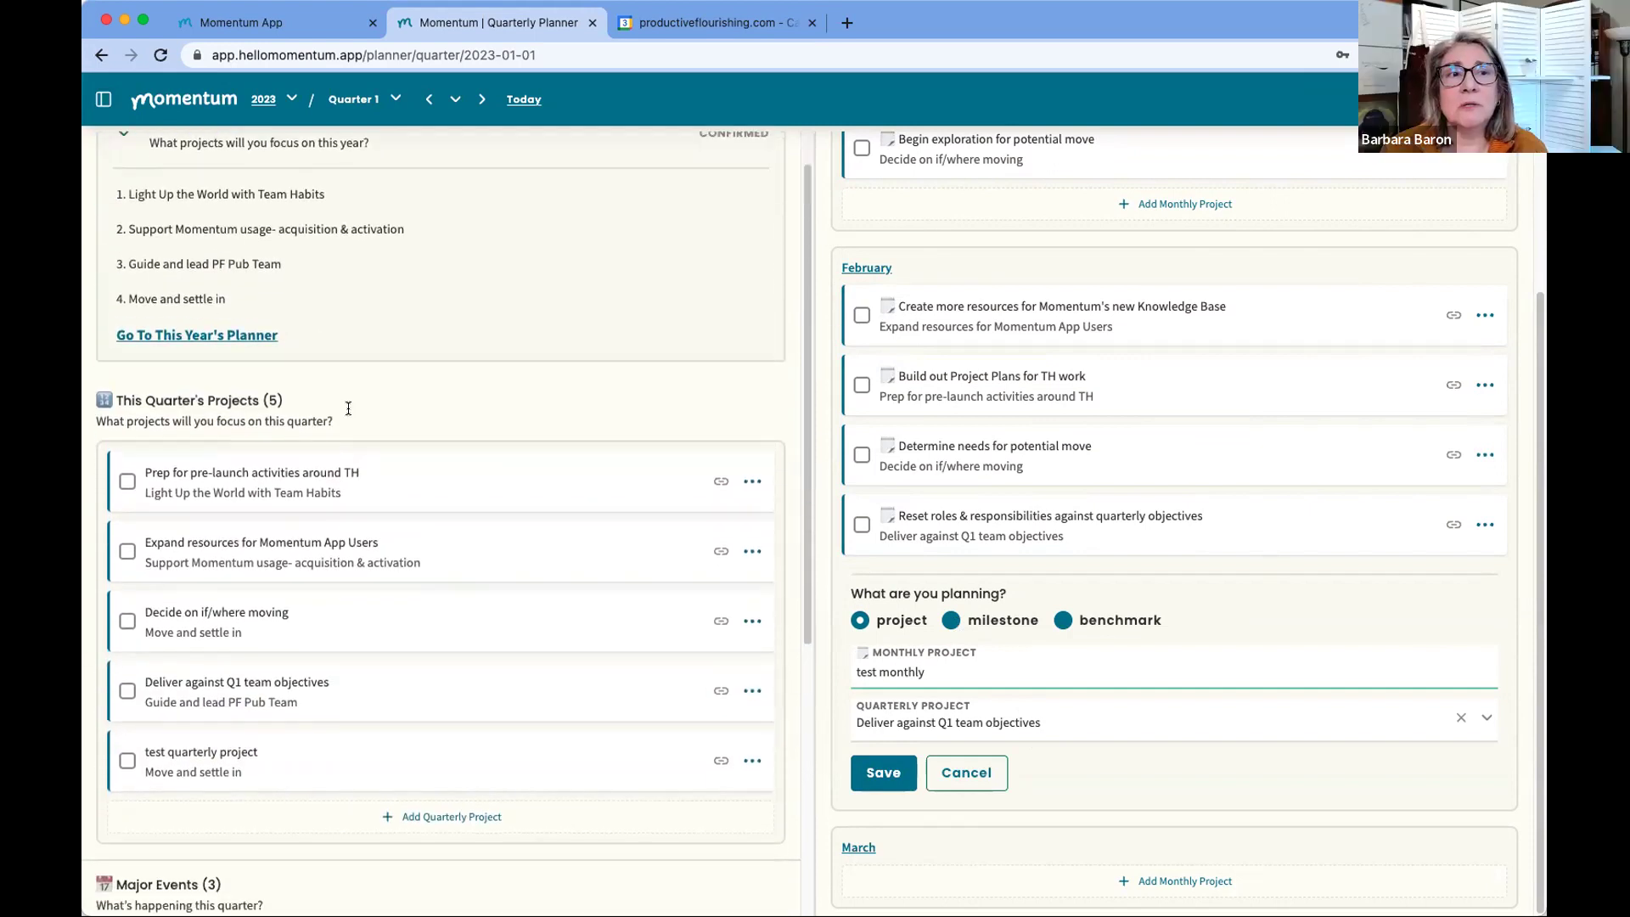
scroll(348, 409, "down", 3)
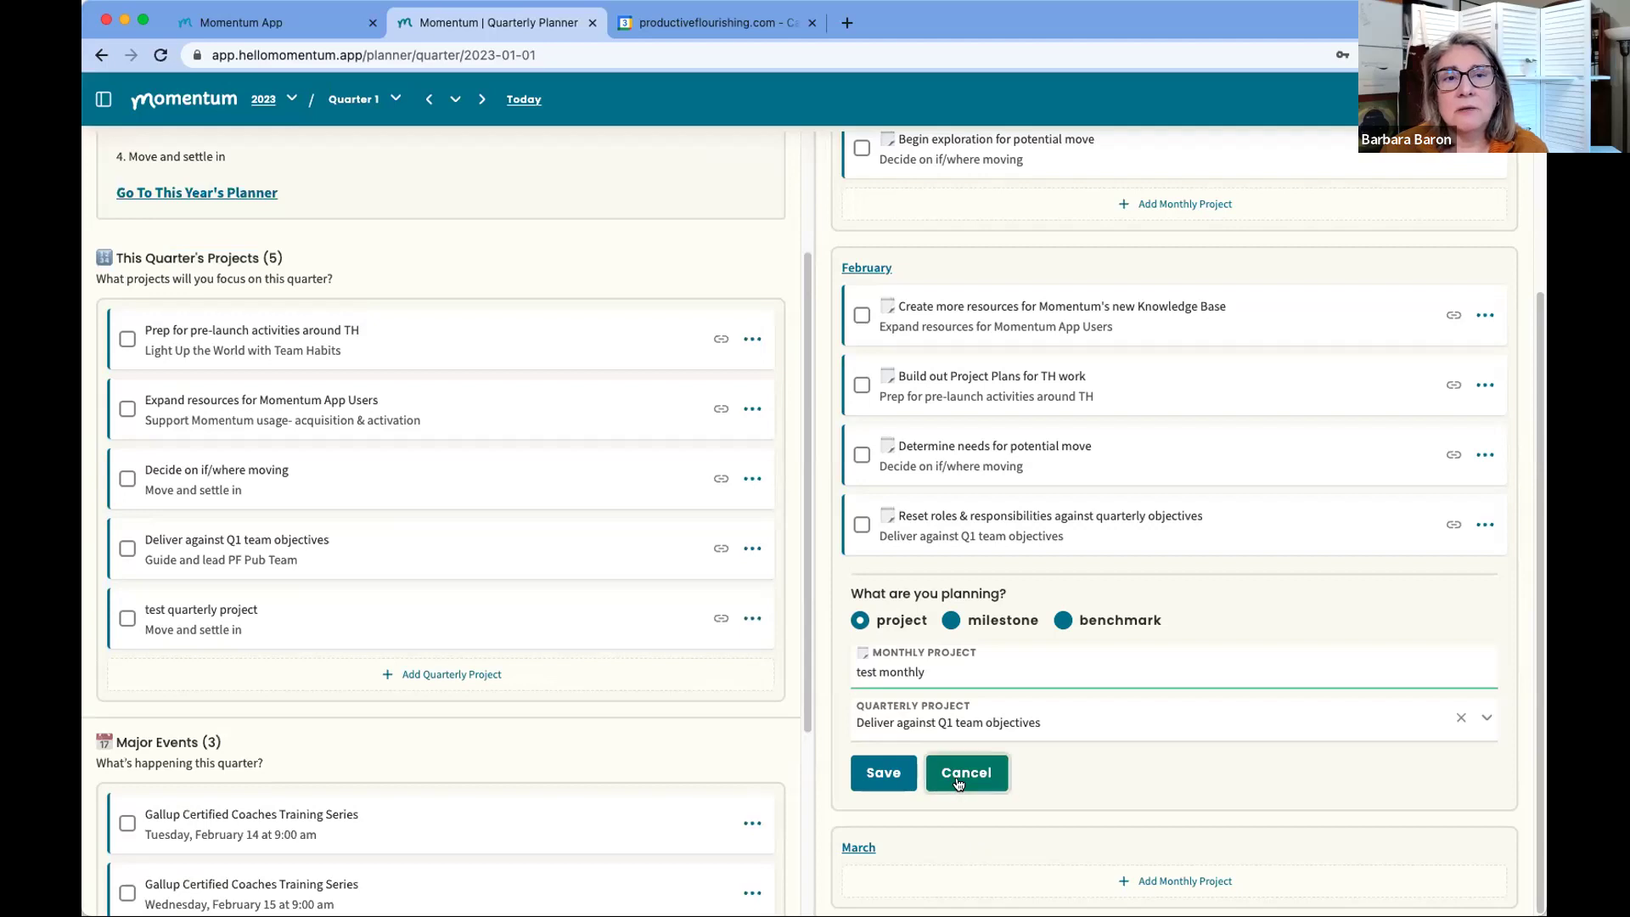
left_click(958, 774)
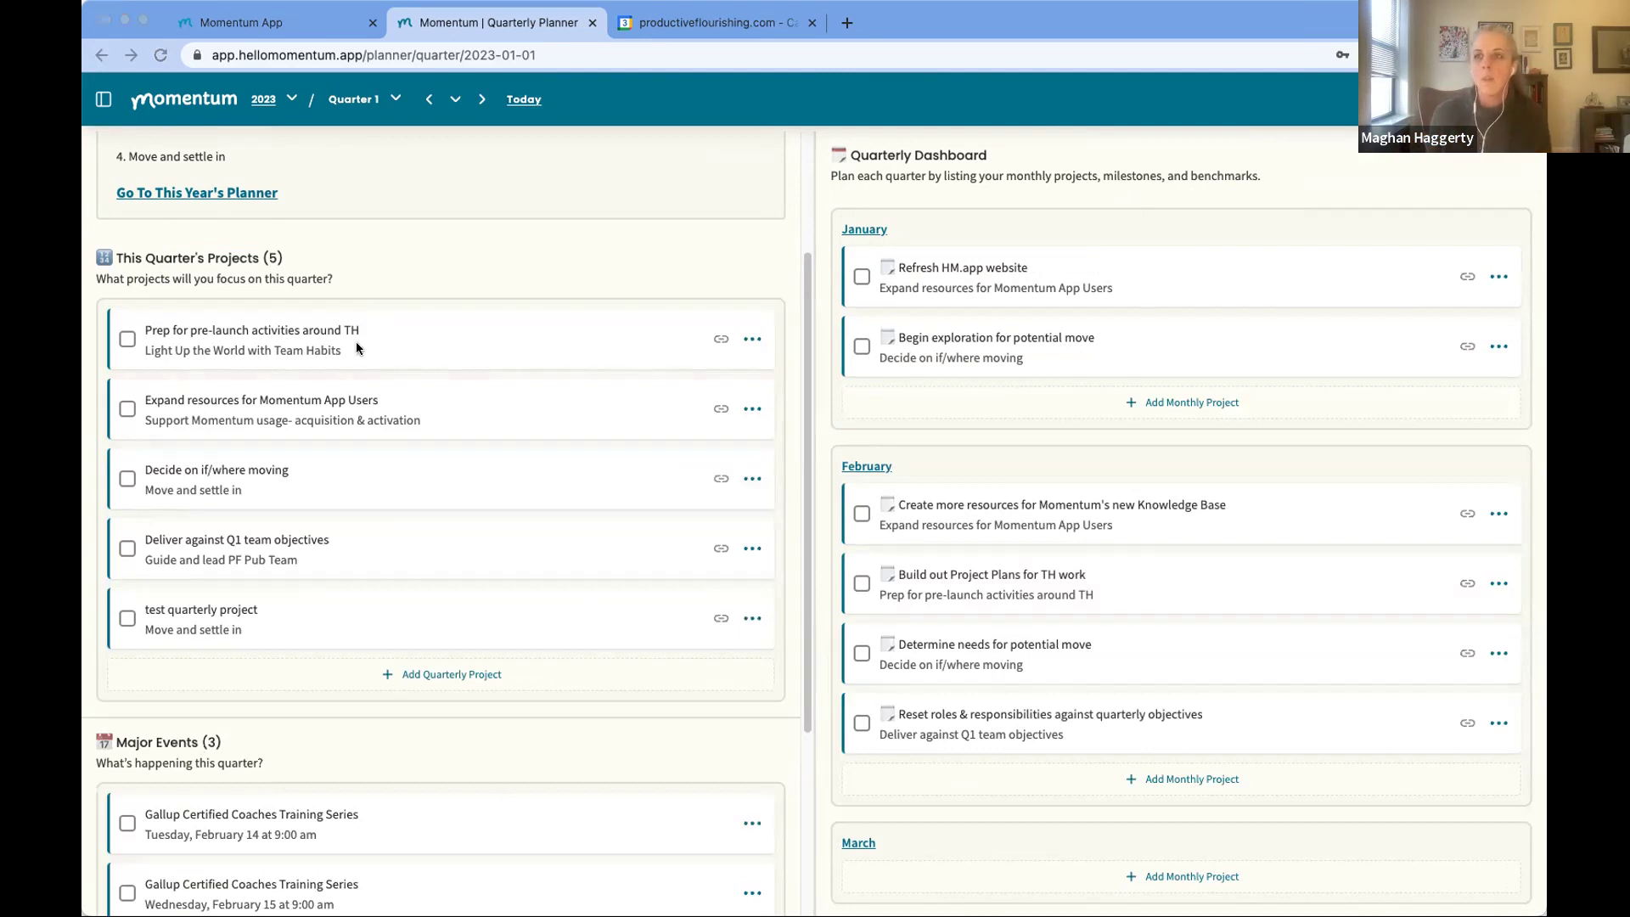
left_click(357, 10)
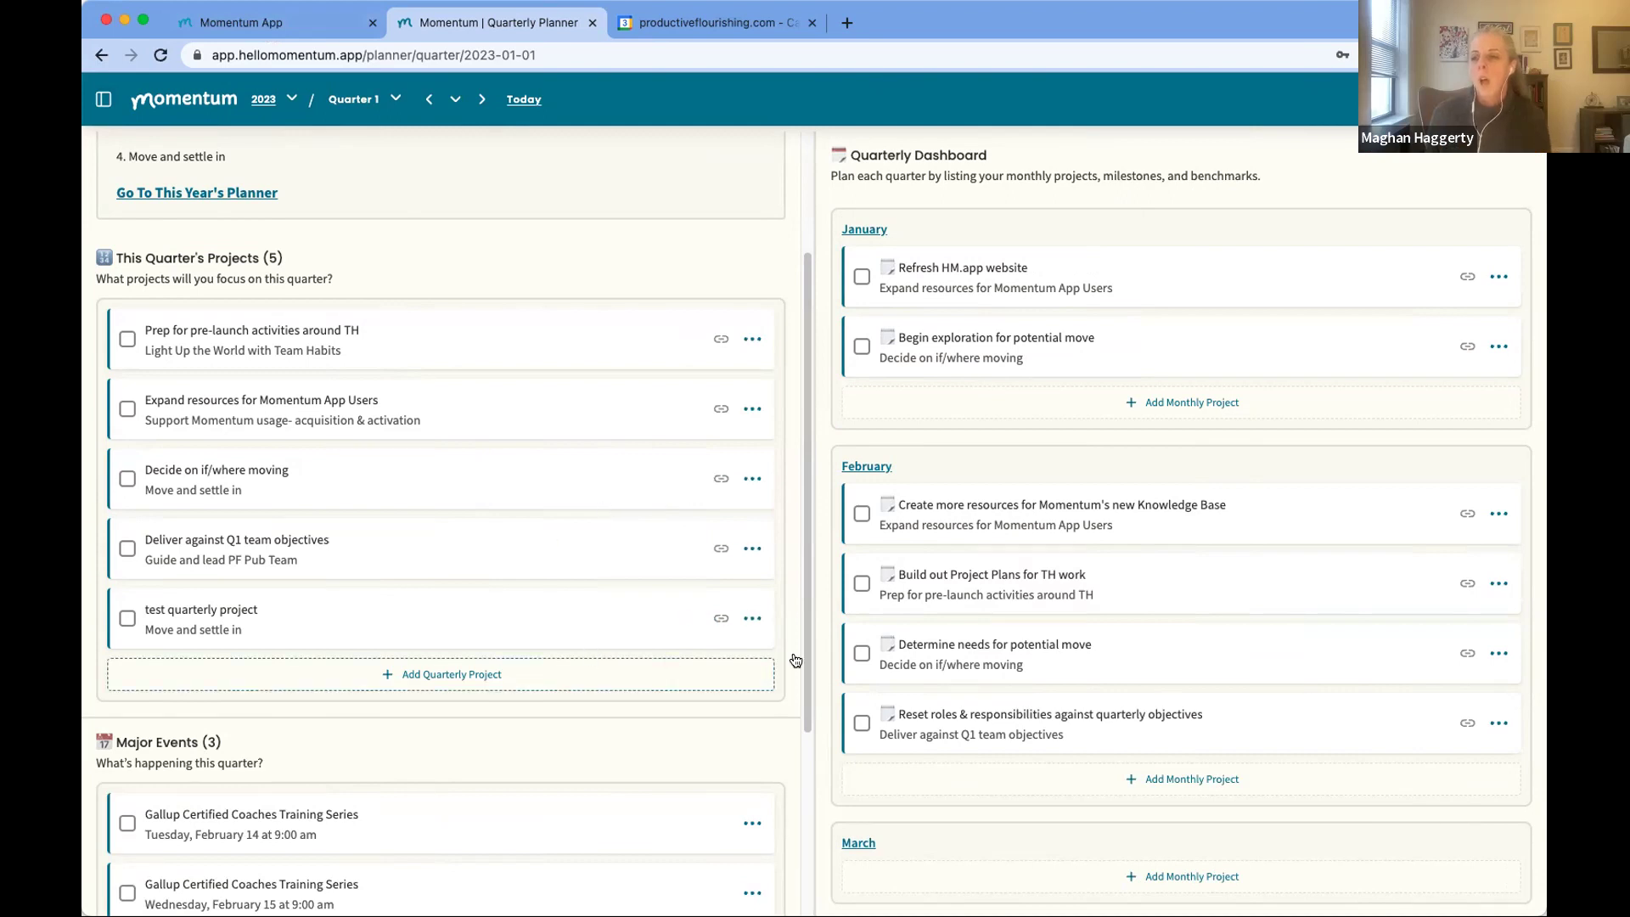
Step: Delete 'test quarterly project' from the Quarter 1 project list
left_click(721, 619)
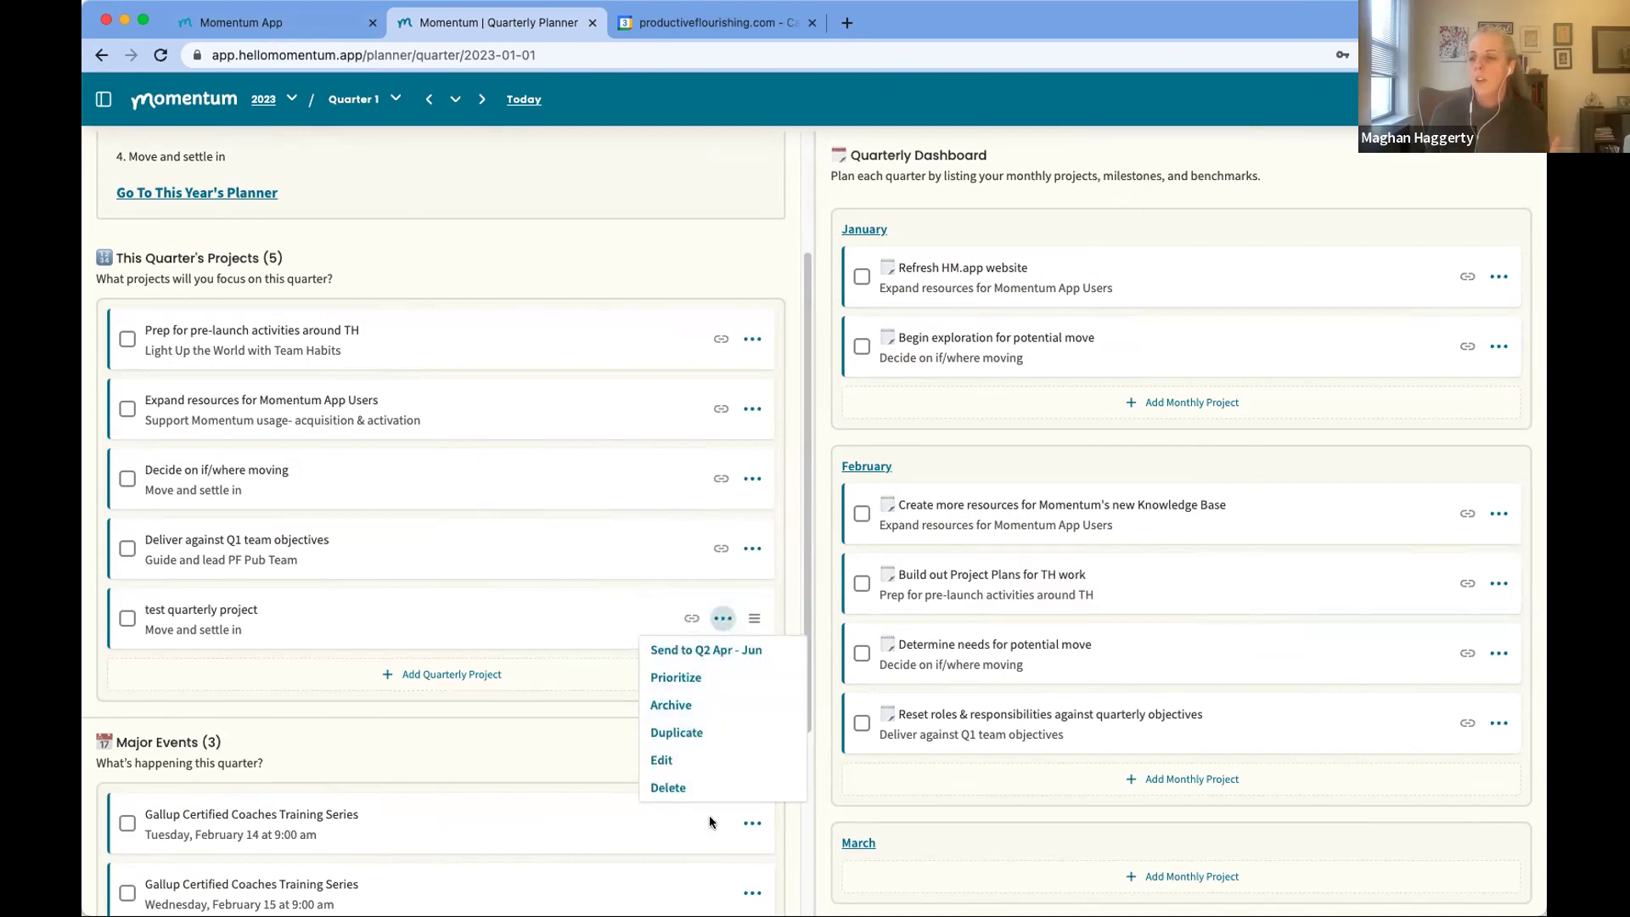
left_click(702, 789)
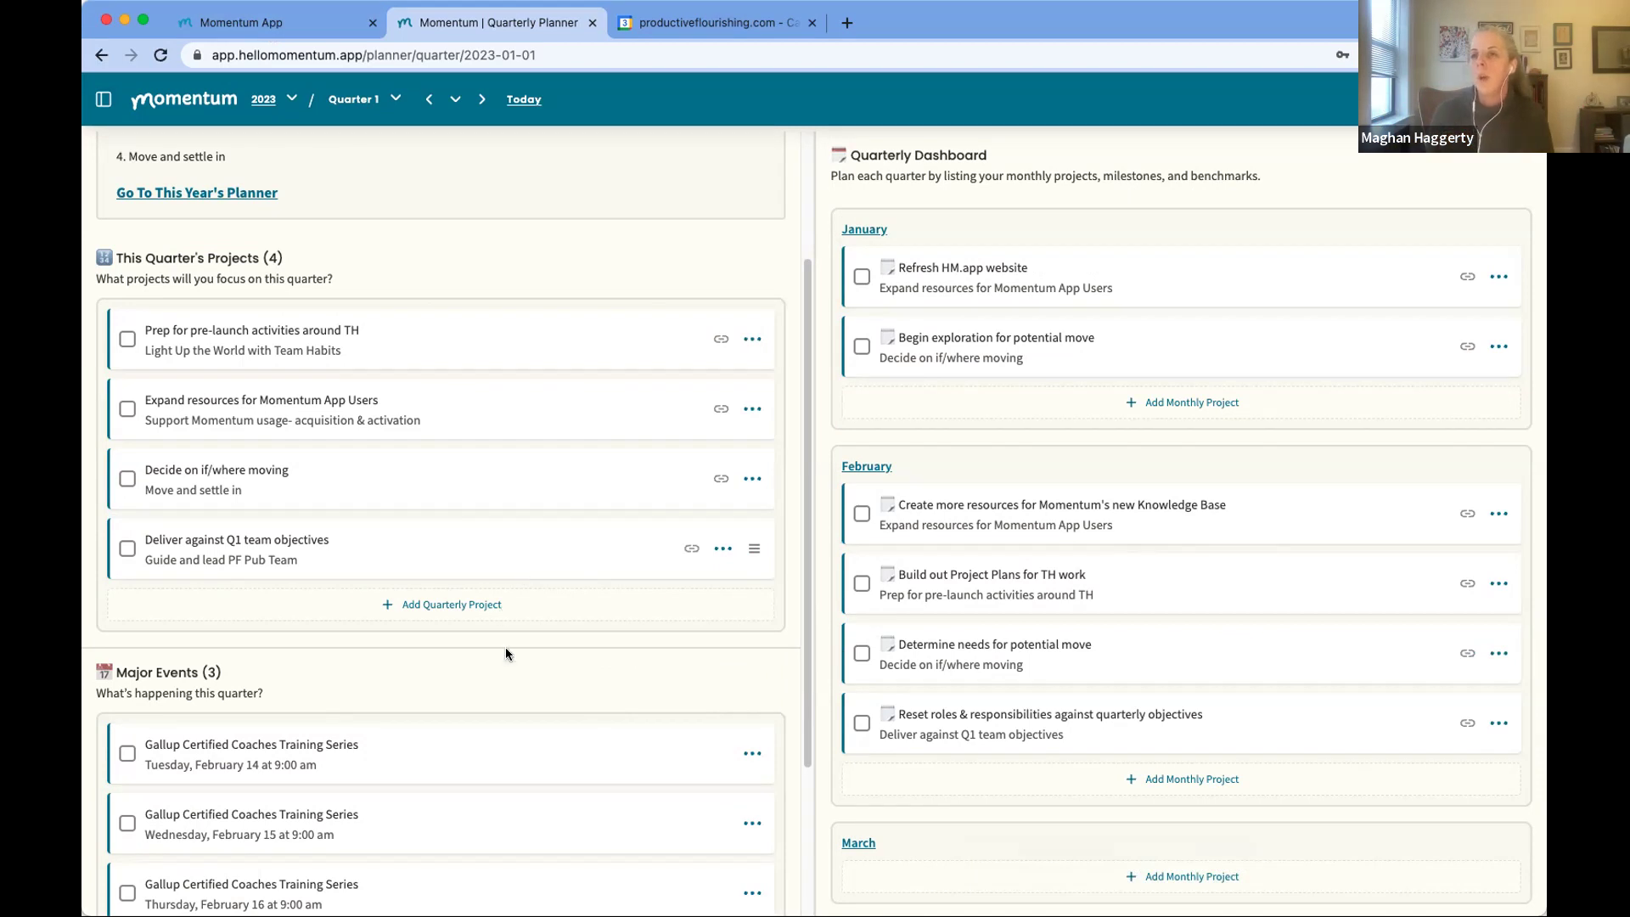
scroll(501, 552, "up", 3)
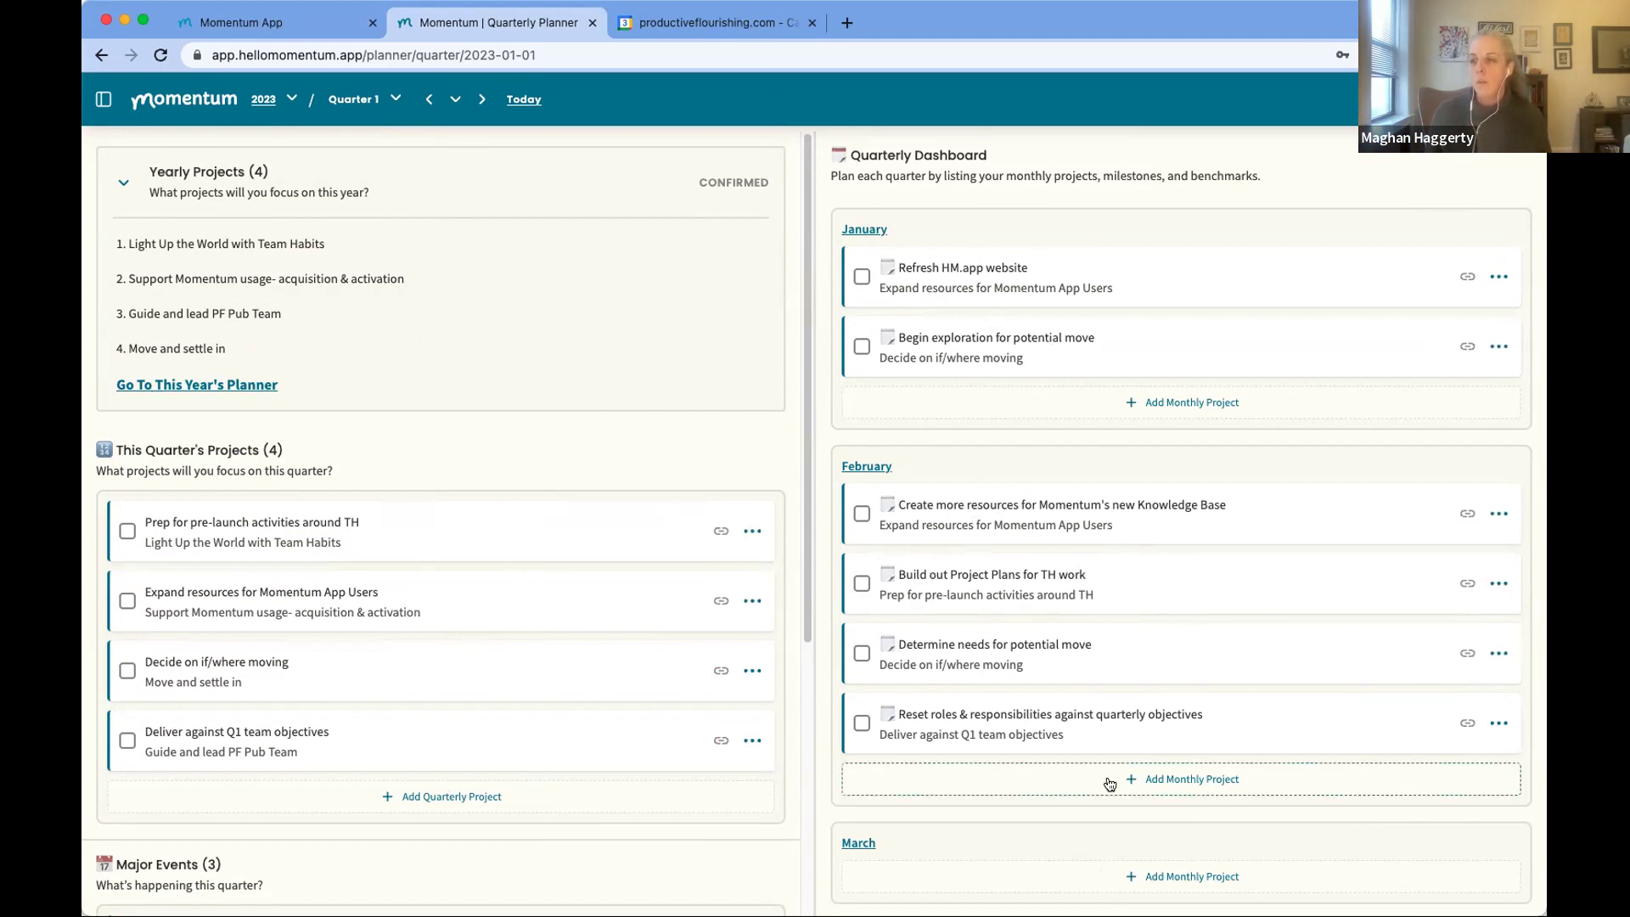
Step: Open the February 2023 monthly planner from the Quarterly Dashboard heading
left_click(873, 466)
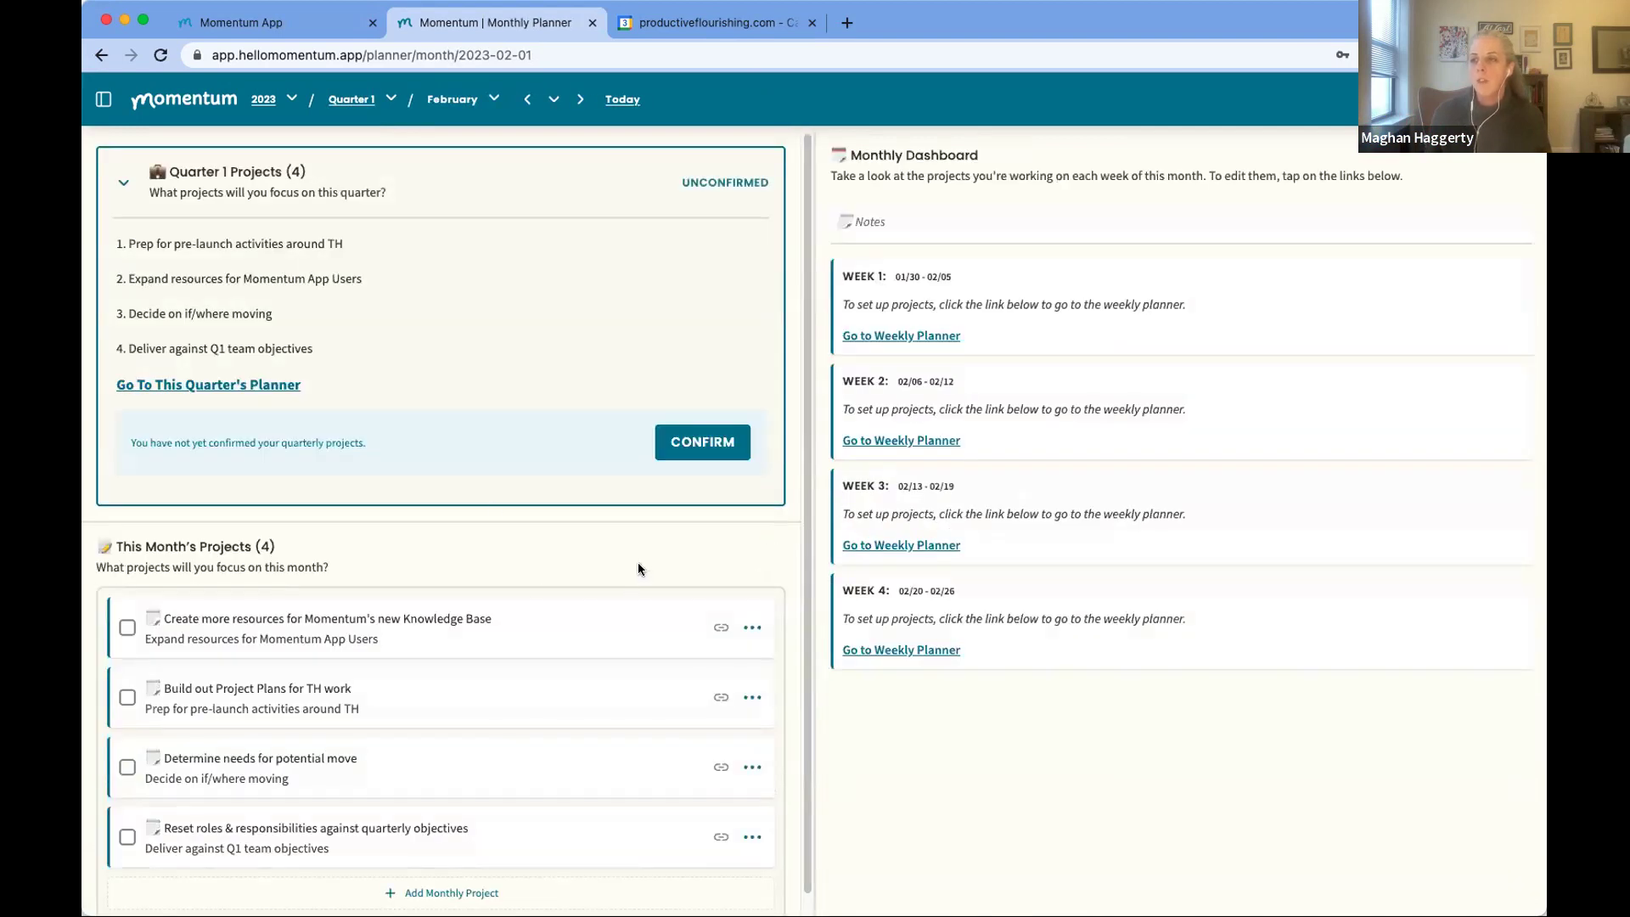
mouse_move(722, 623)
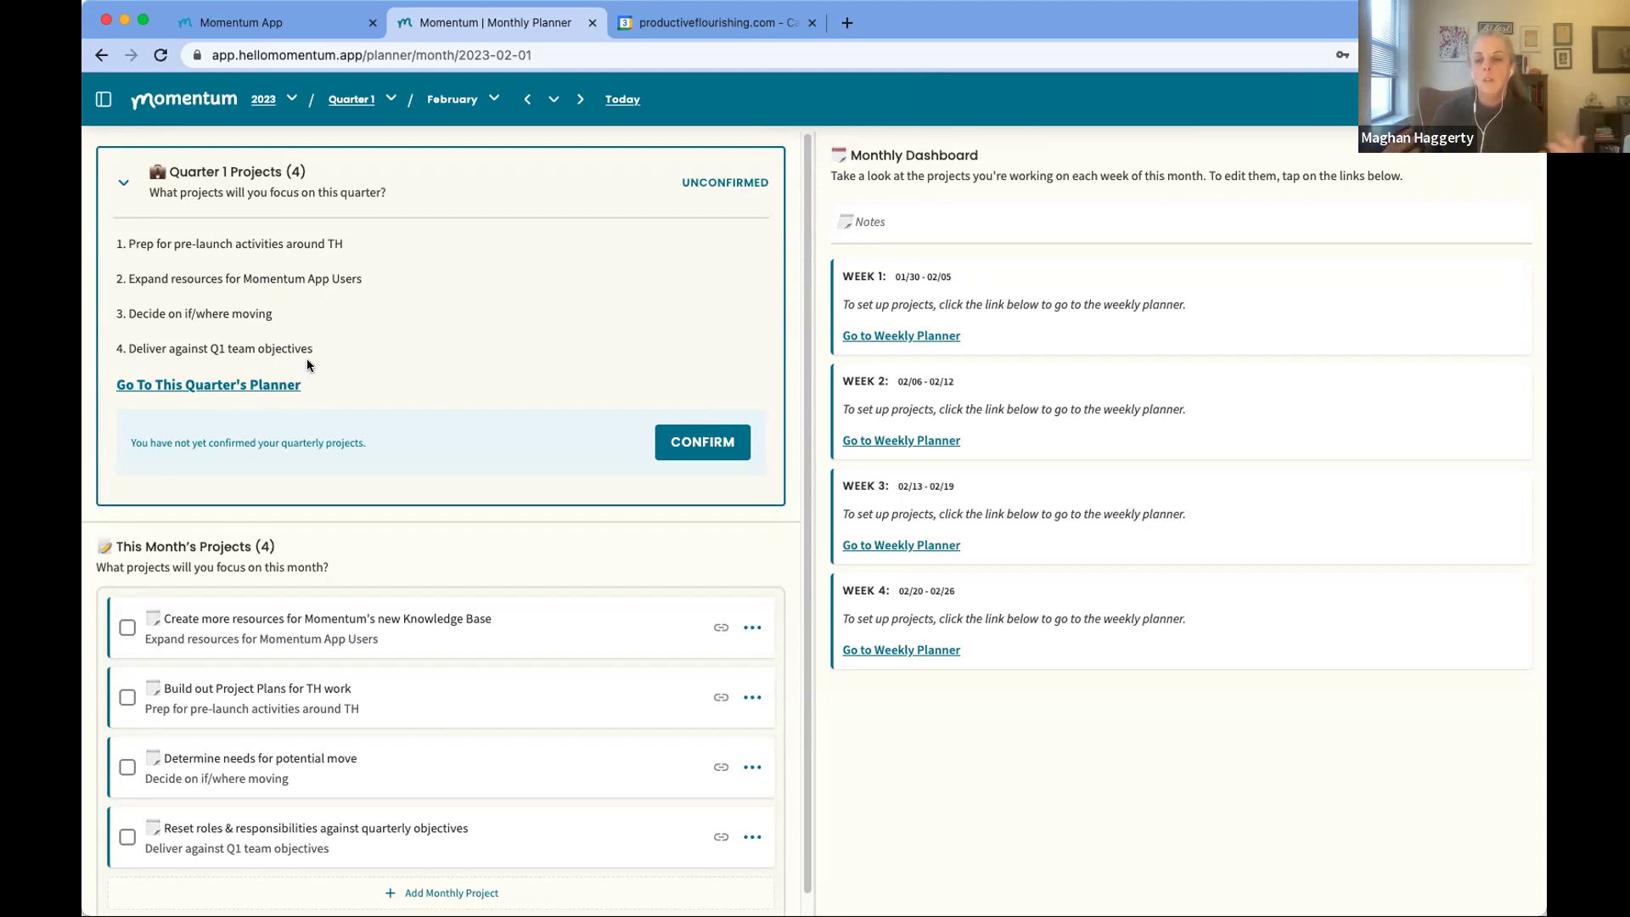
Step: Mark the Quarter 1 Projects card as CONFIRMED in the February planner
left_click(687, 450)
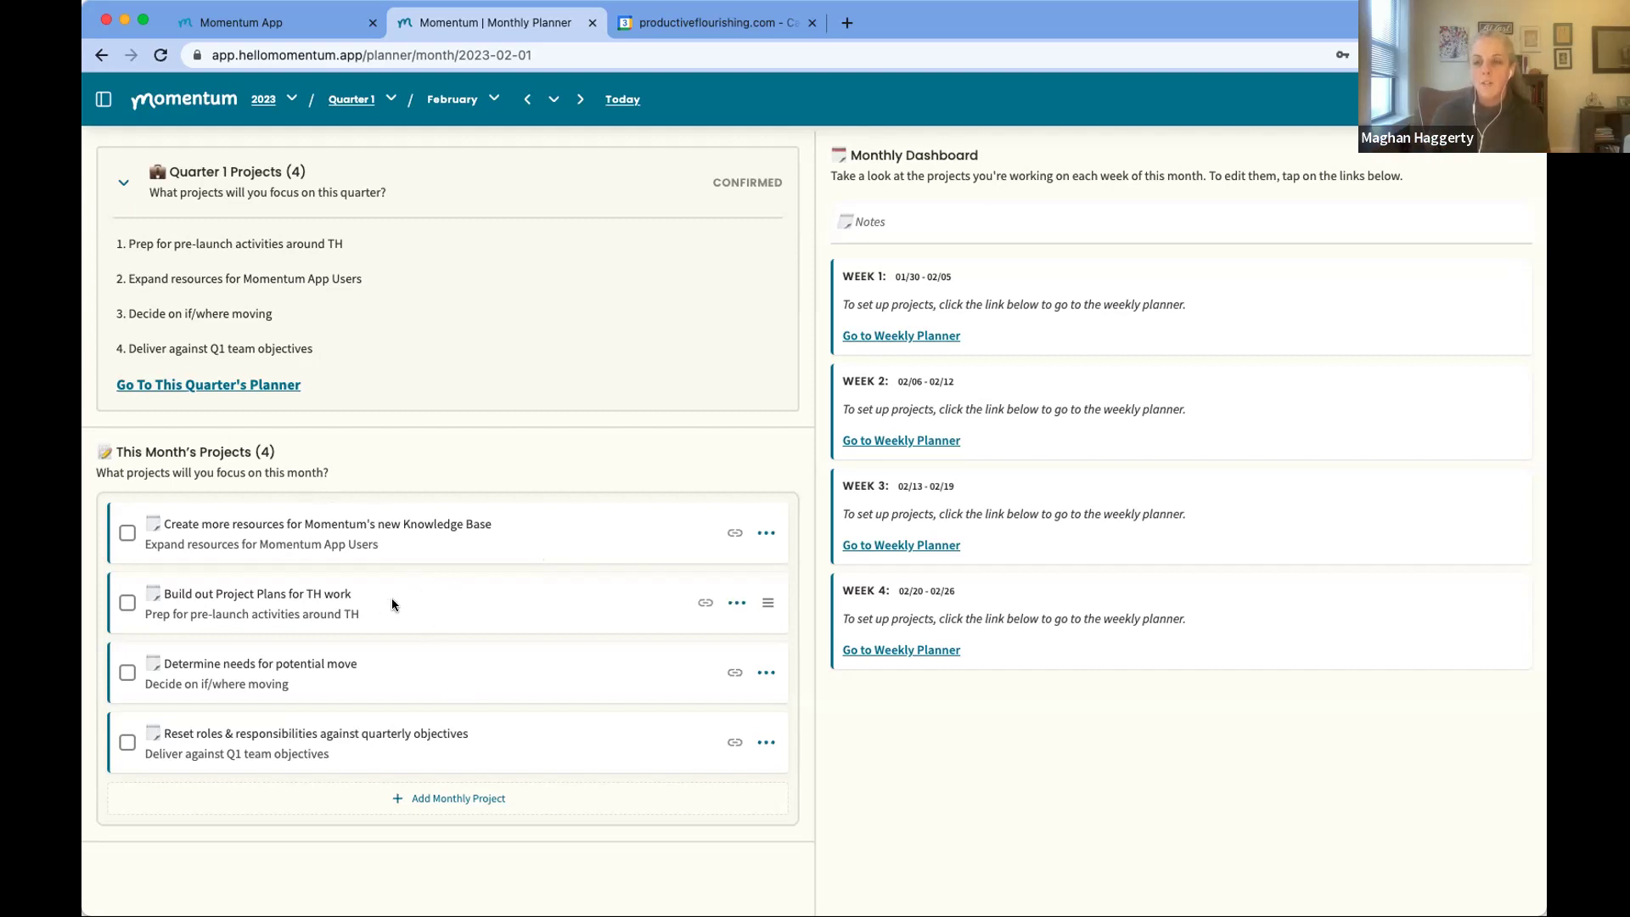
left_click(456, 803)
Step: Scroll down February's monthly planner to the empty 'What are you planning?' project form
scroll(458, 773, "down", 2)
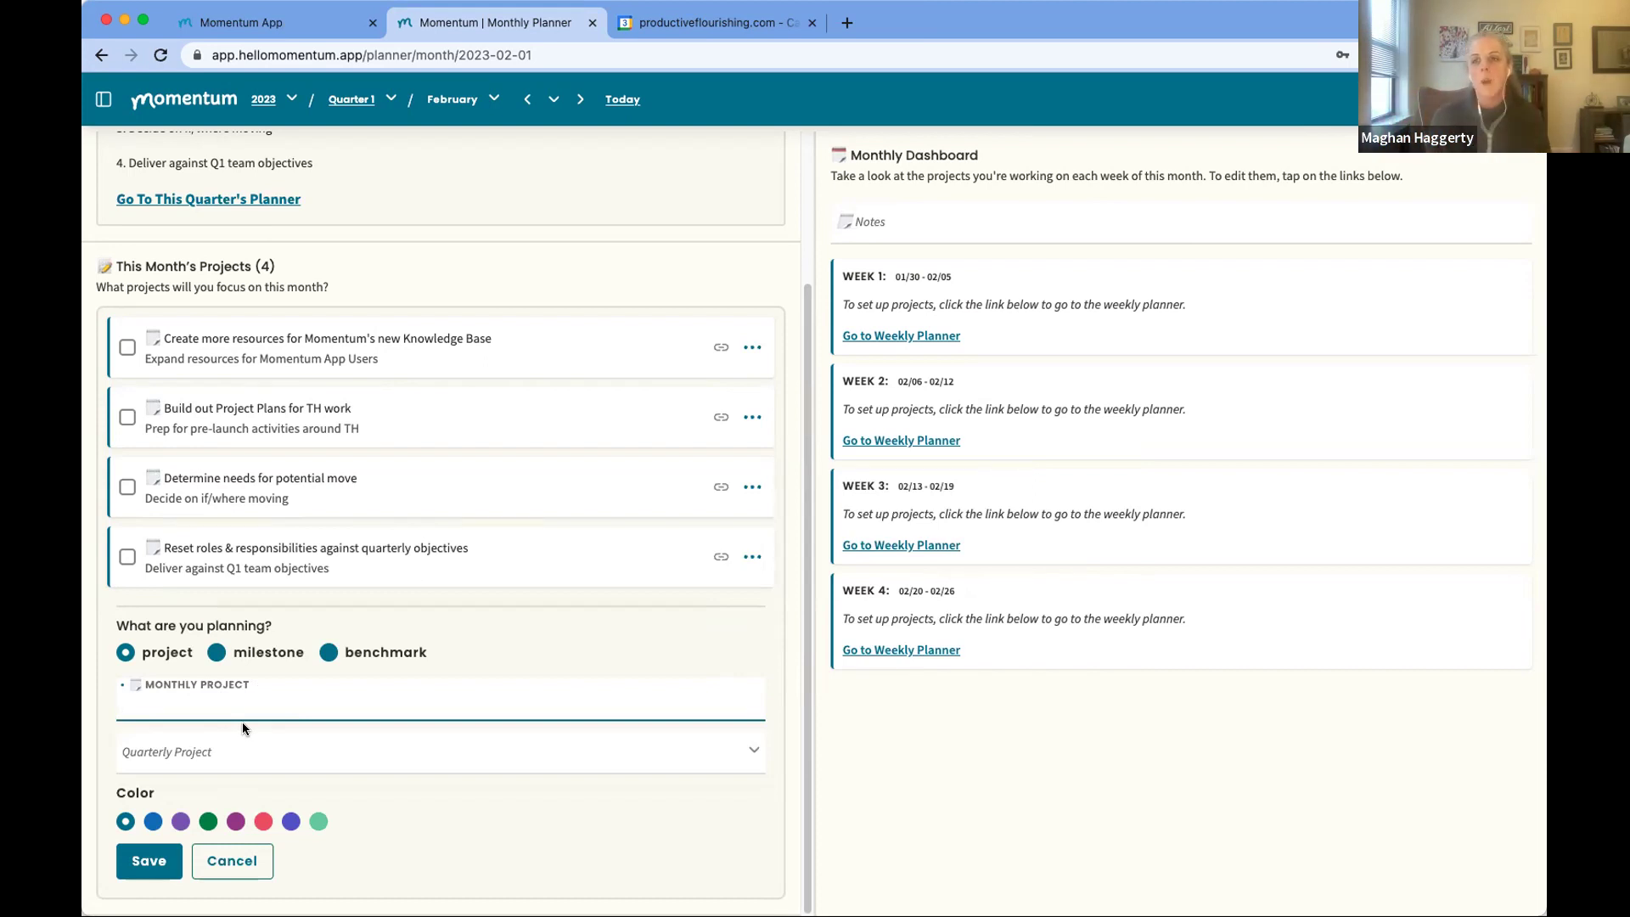
scroll(393, 473, "up", 2)
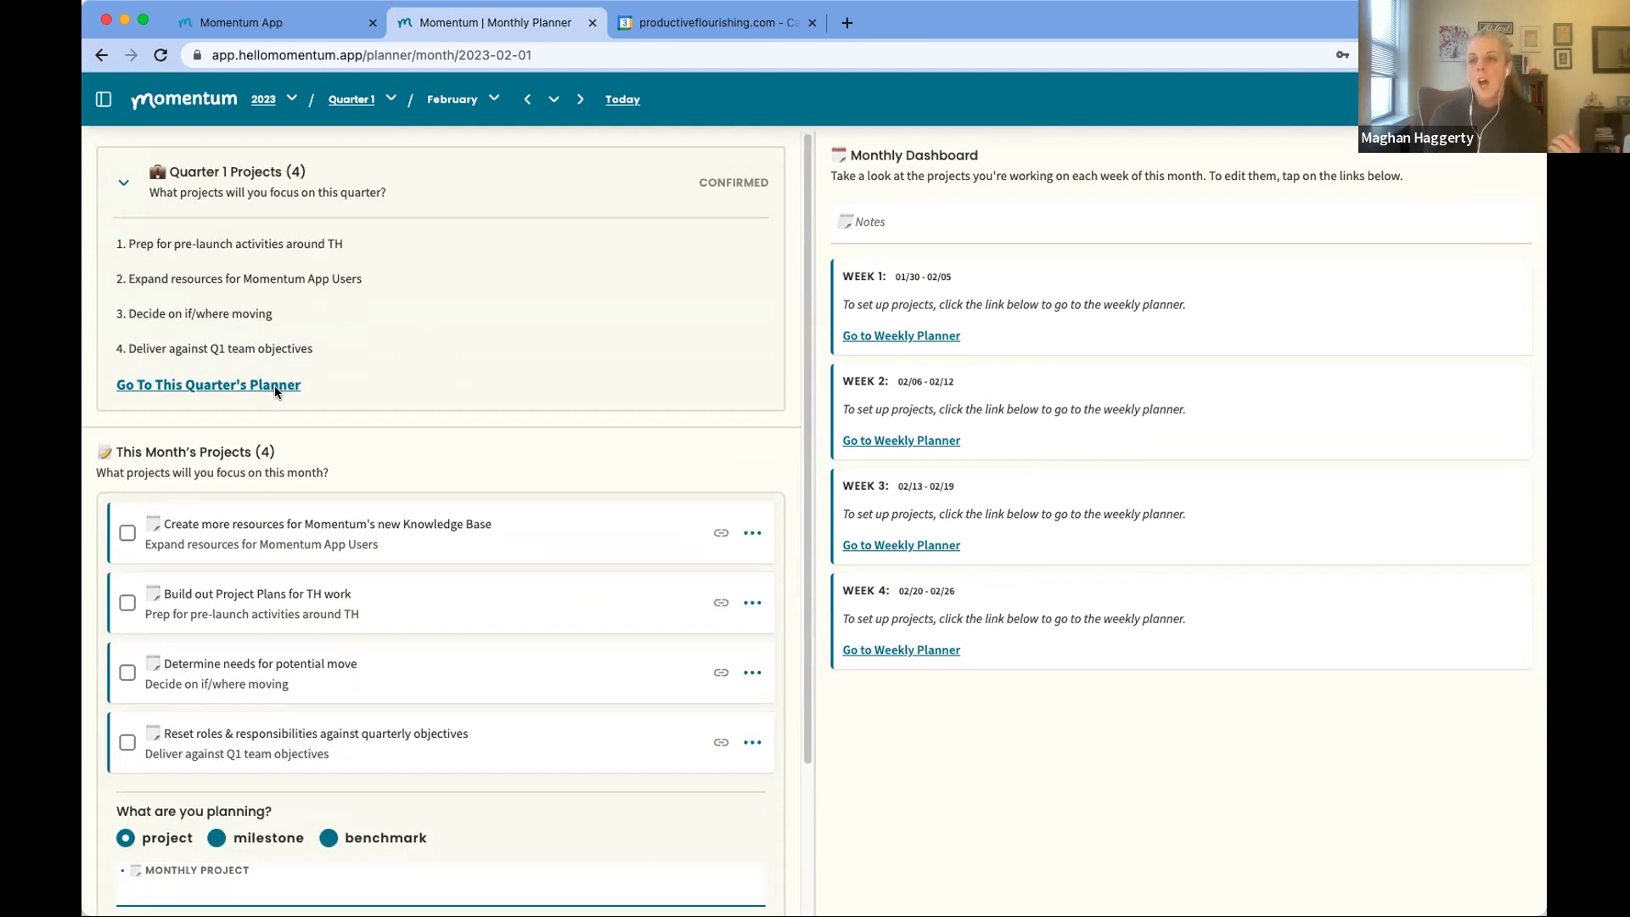
mouse_move(251, 525)
mouse_move(204, 604)
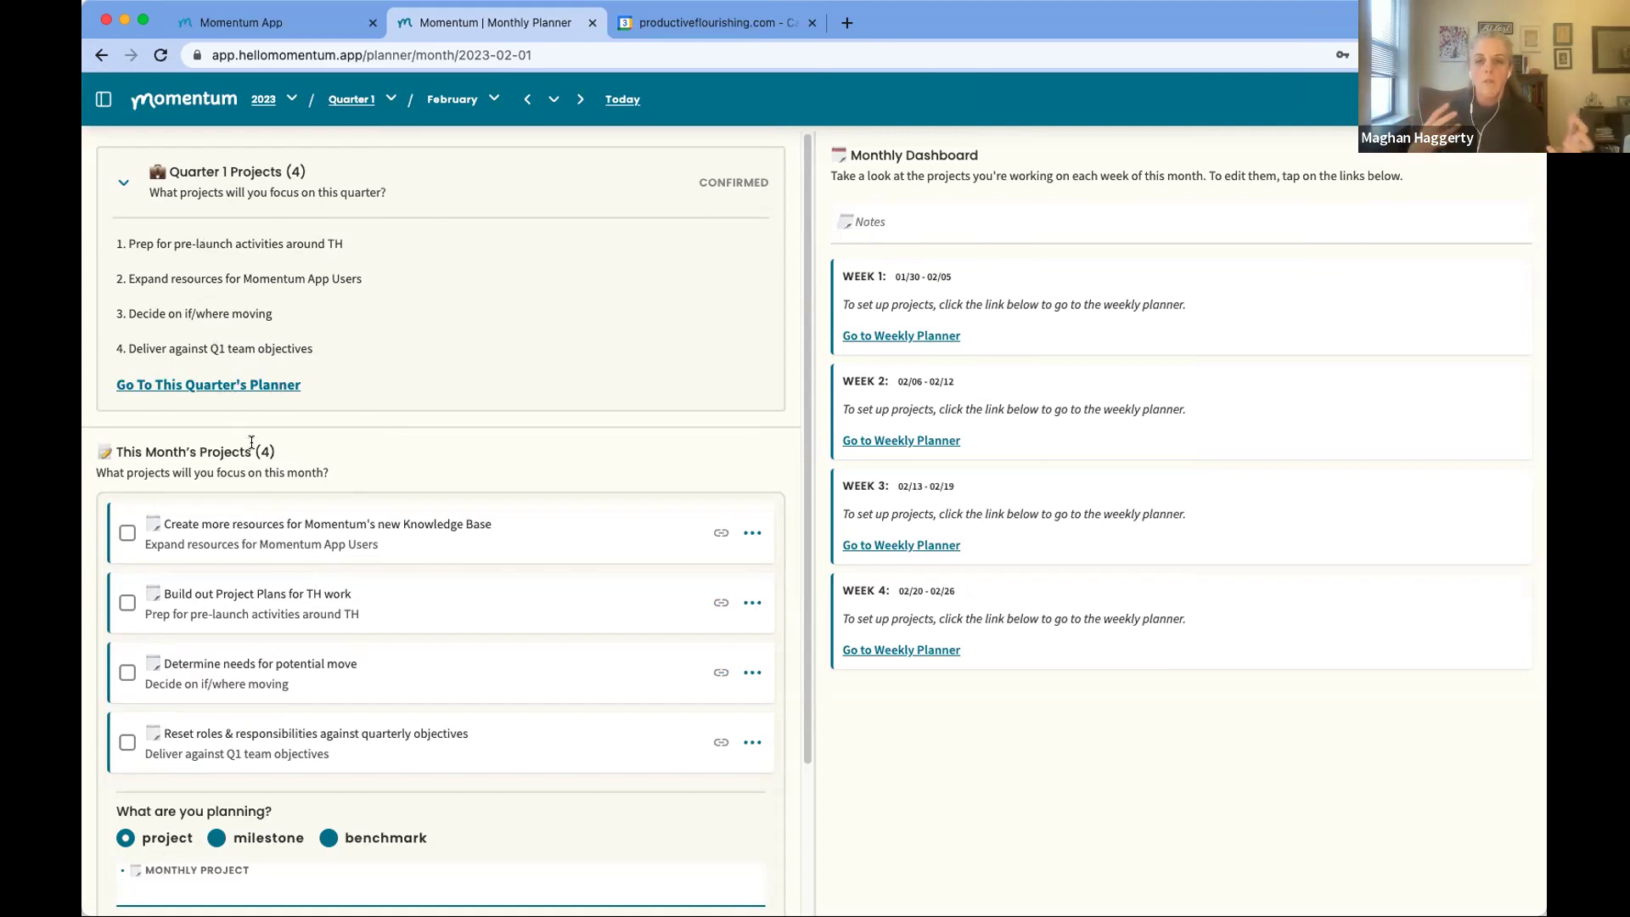
Step: Name the new monthly project 'test'
scroll(339, 611, "down", 5)
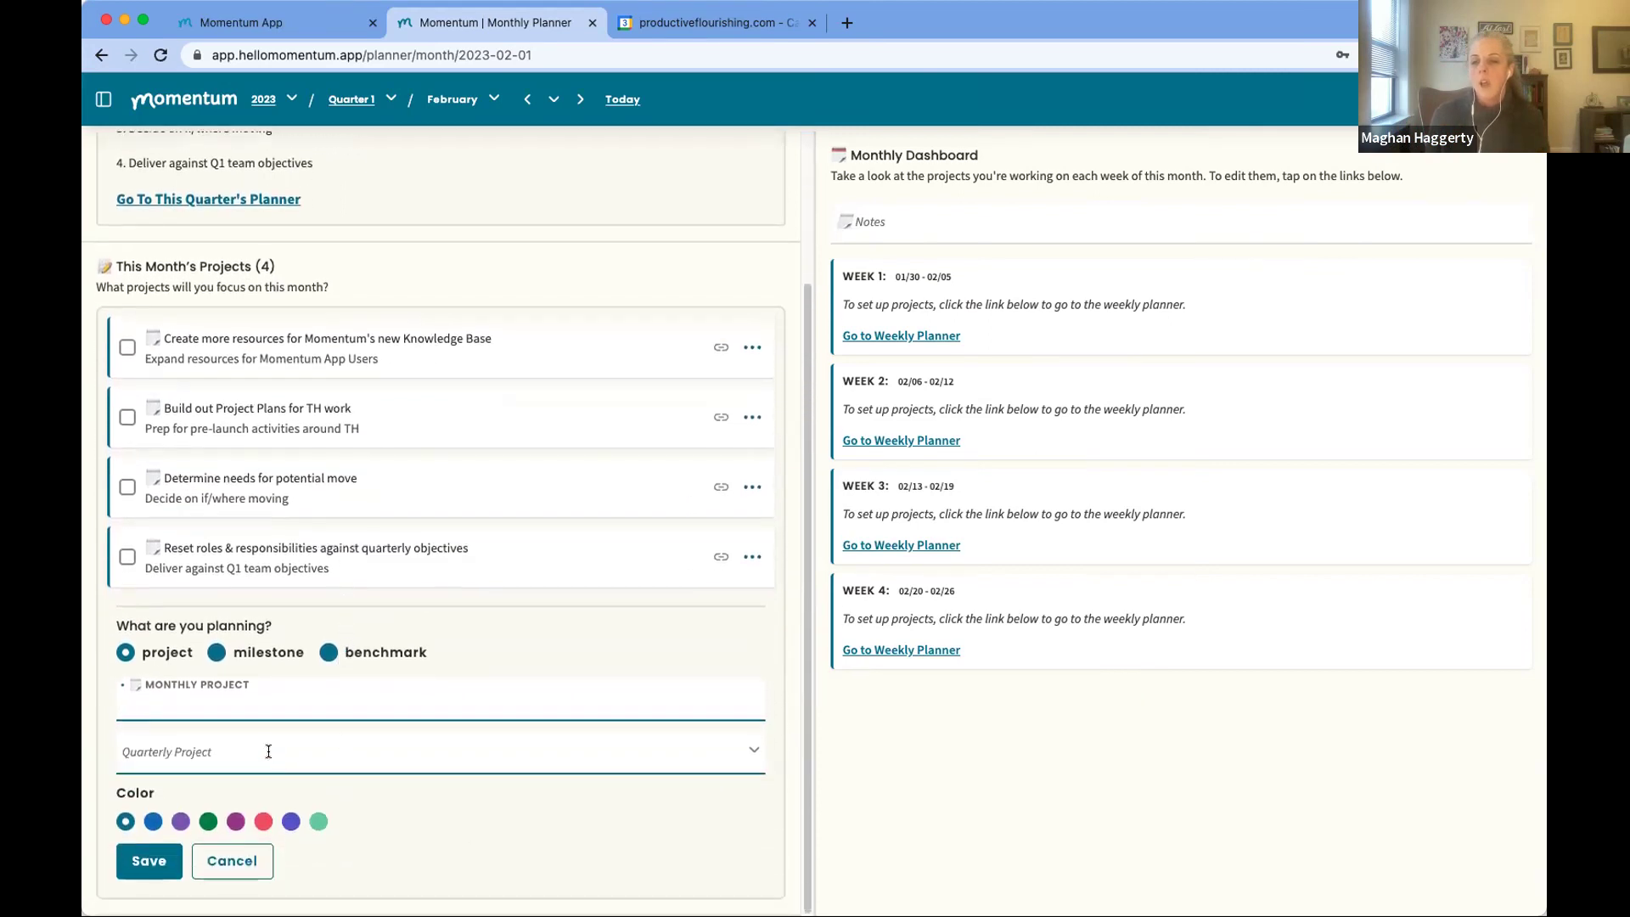
left_click(266, 750)
left_click(255, 703)
type("test")
Step: Link it to quarterly project 'Deliver against Q1 team objectives' and save it
left_click(240, 751)
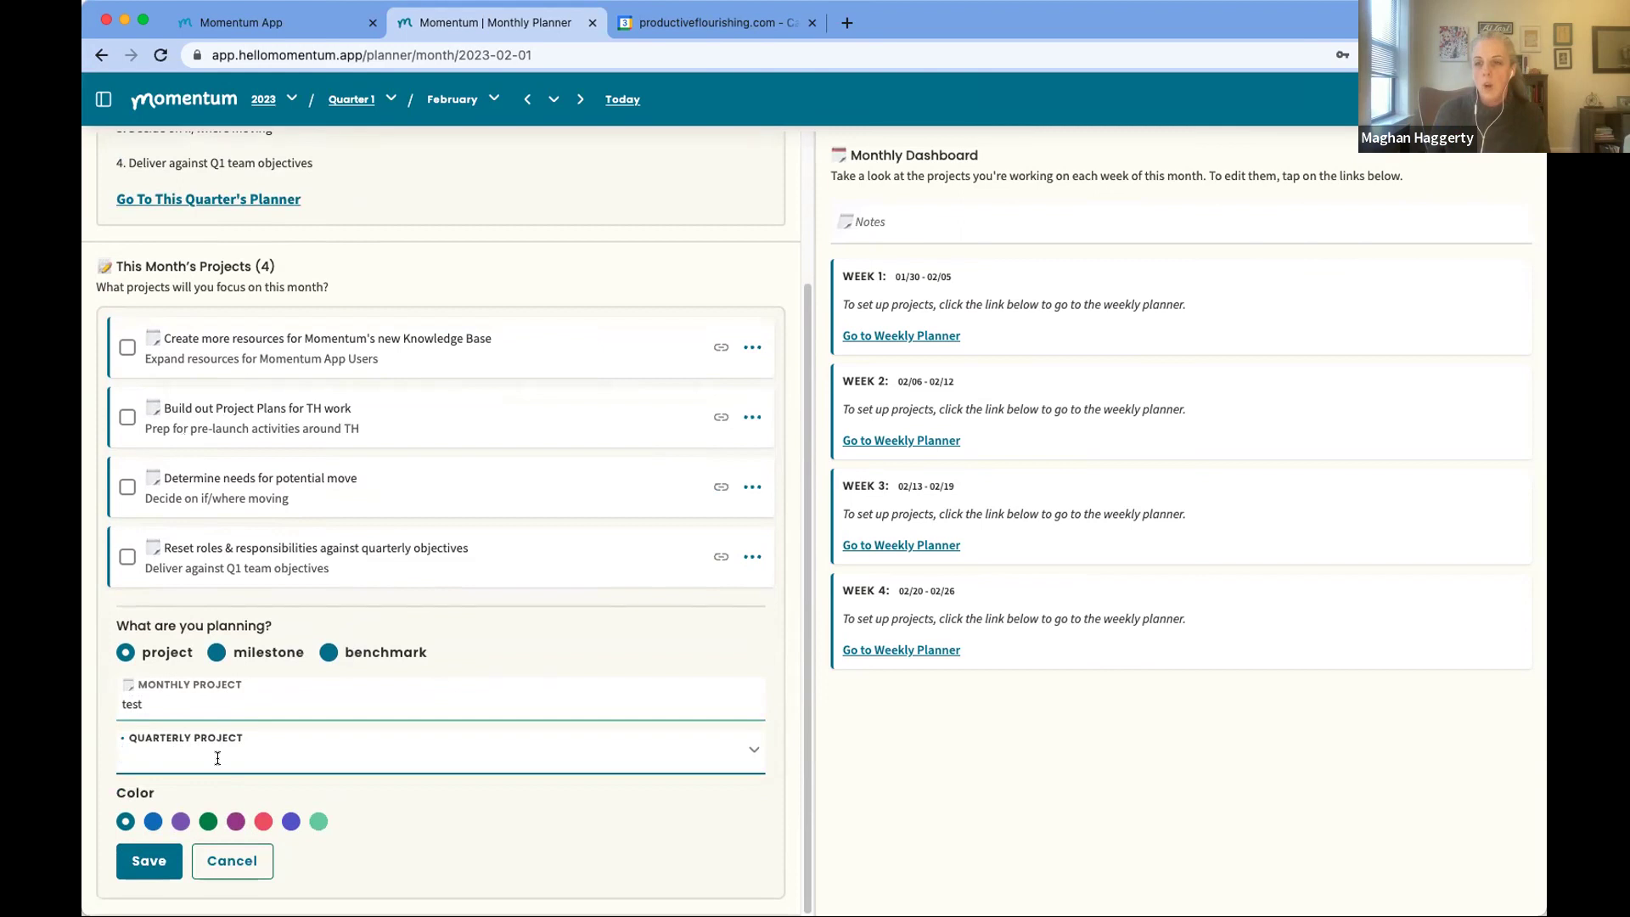
scroll(212, 743, "up", 3)
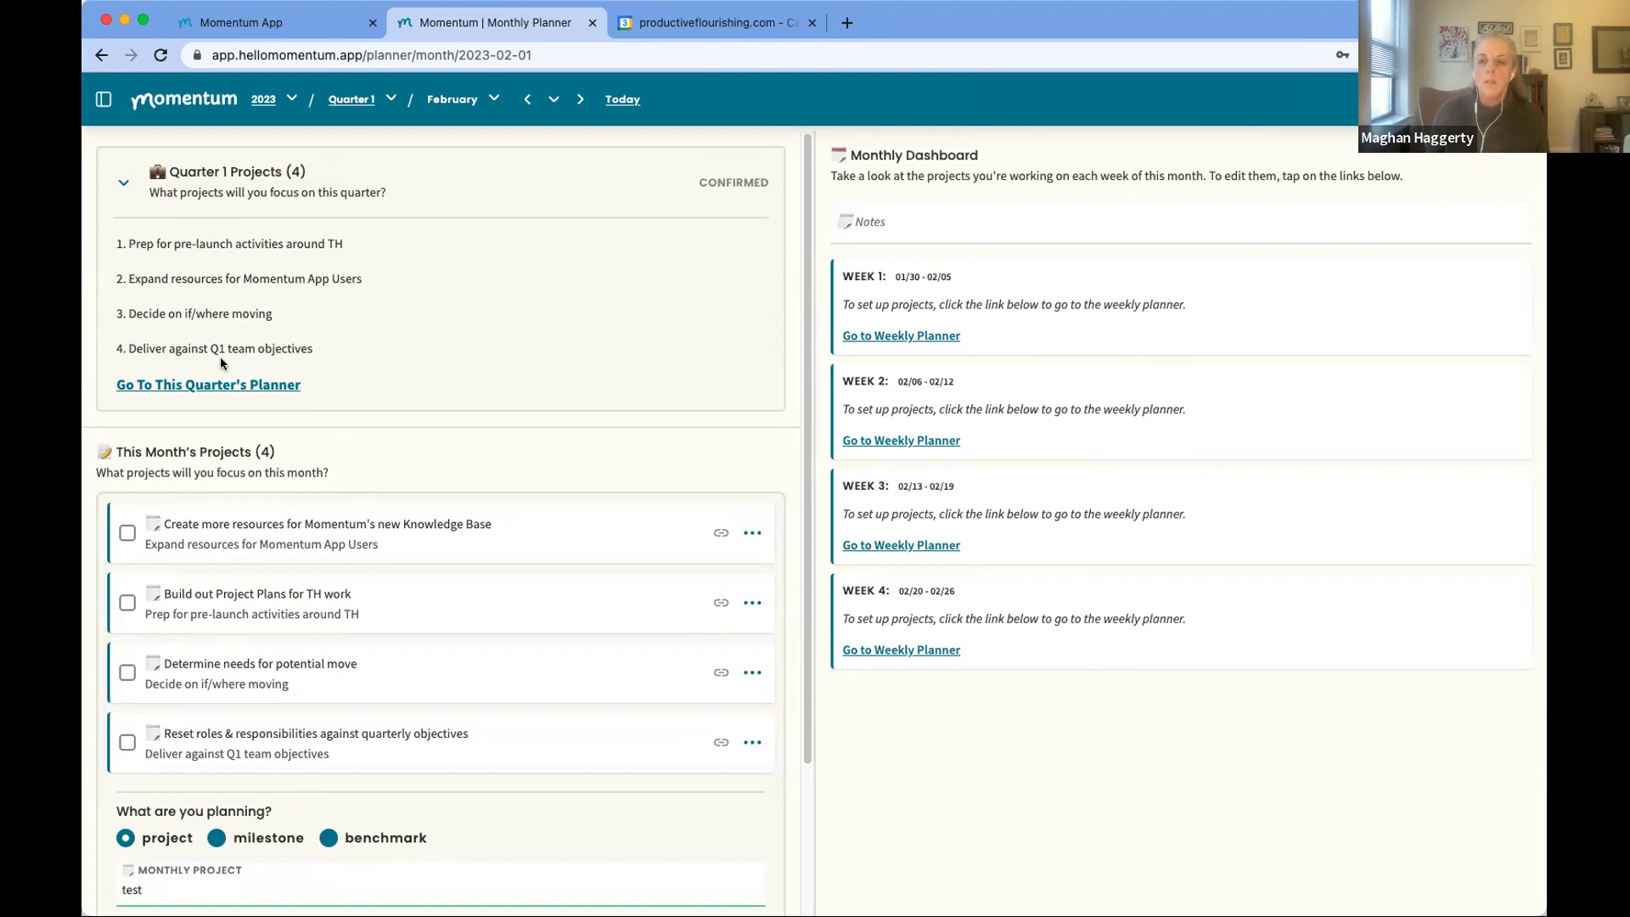
scroll(238, 424, "down", 3)
left_click(211, 760)
type("deli")
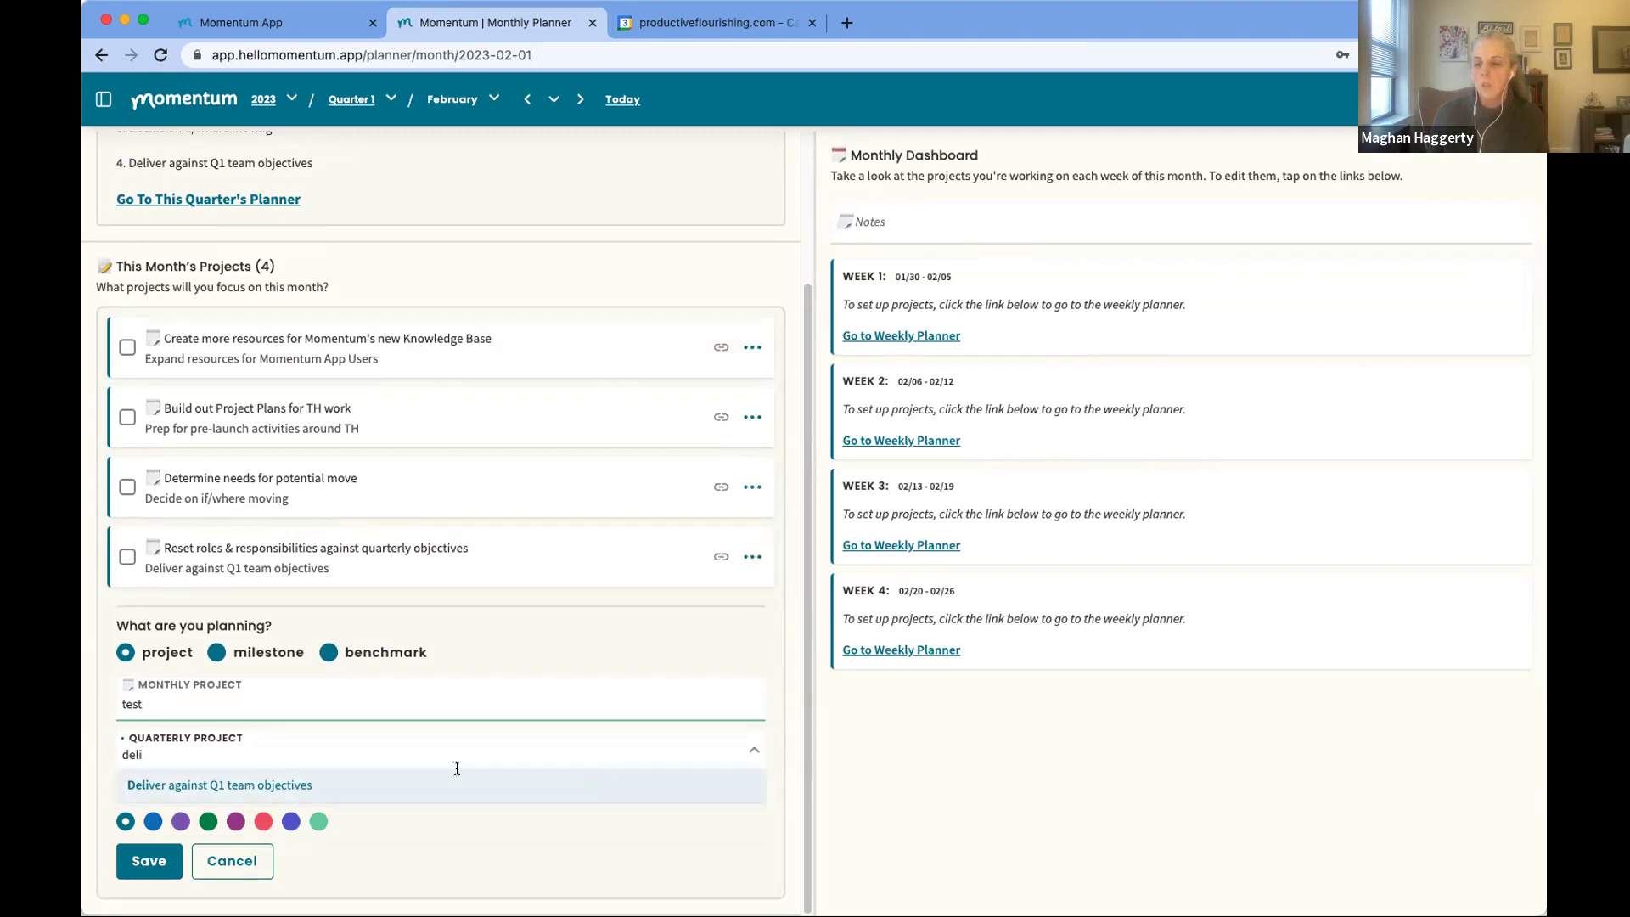
left_click(219, 778)
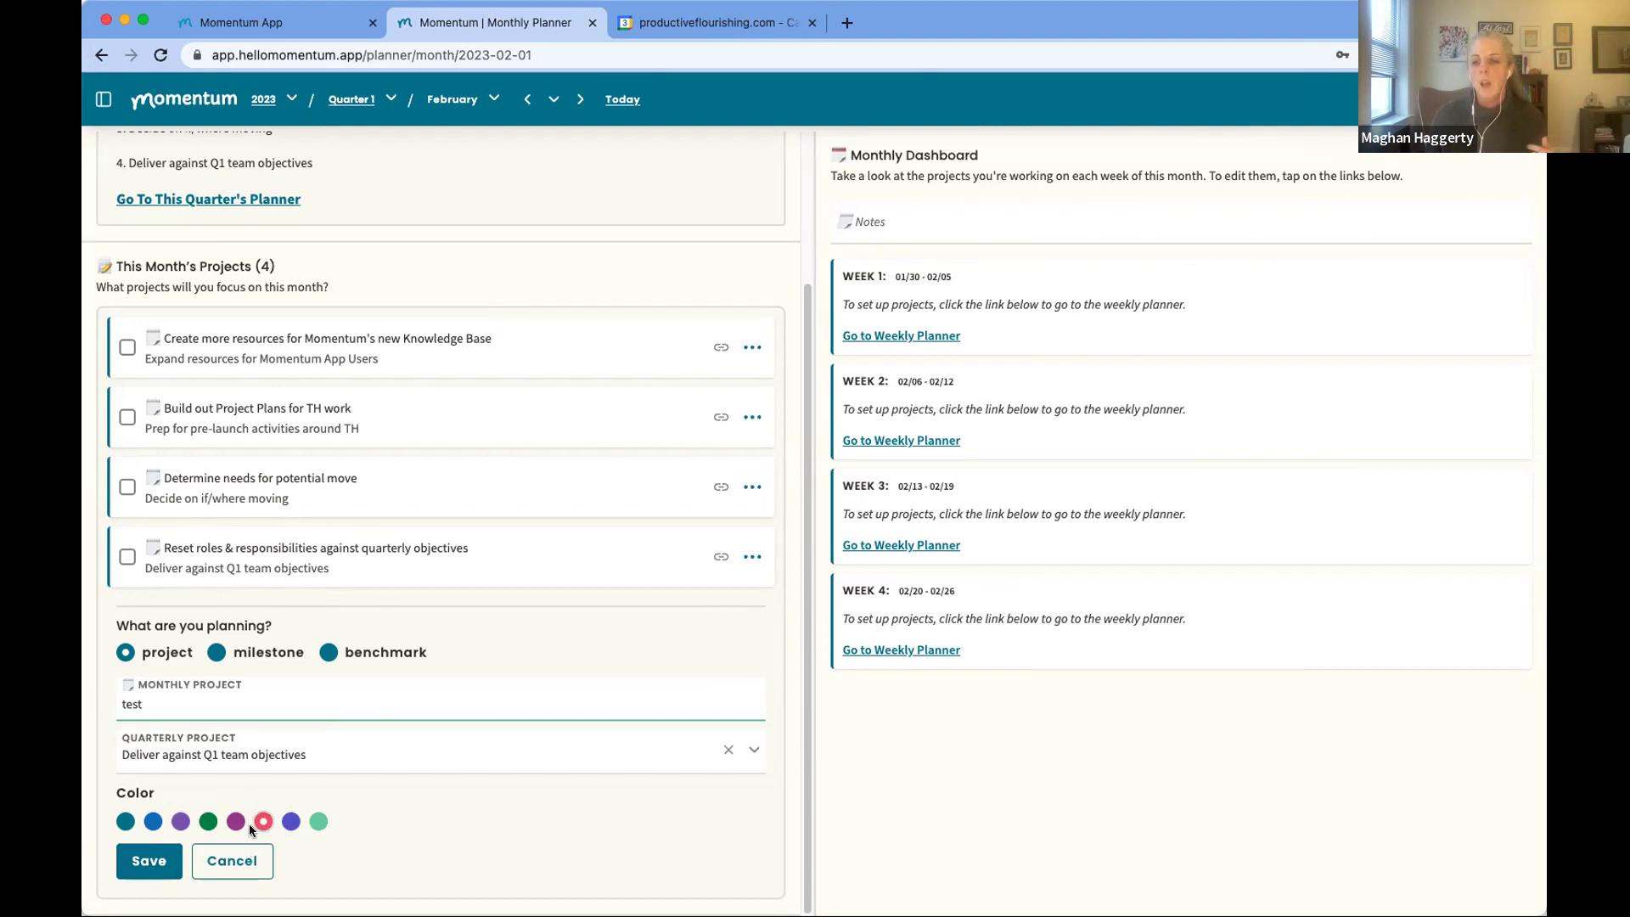
left_click(136, 863)
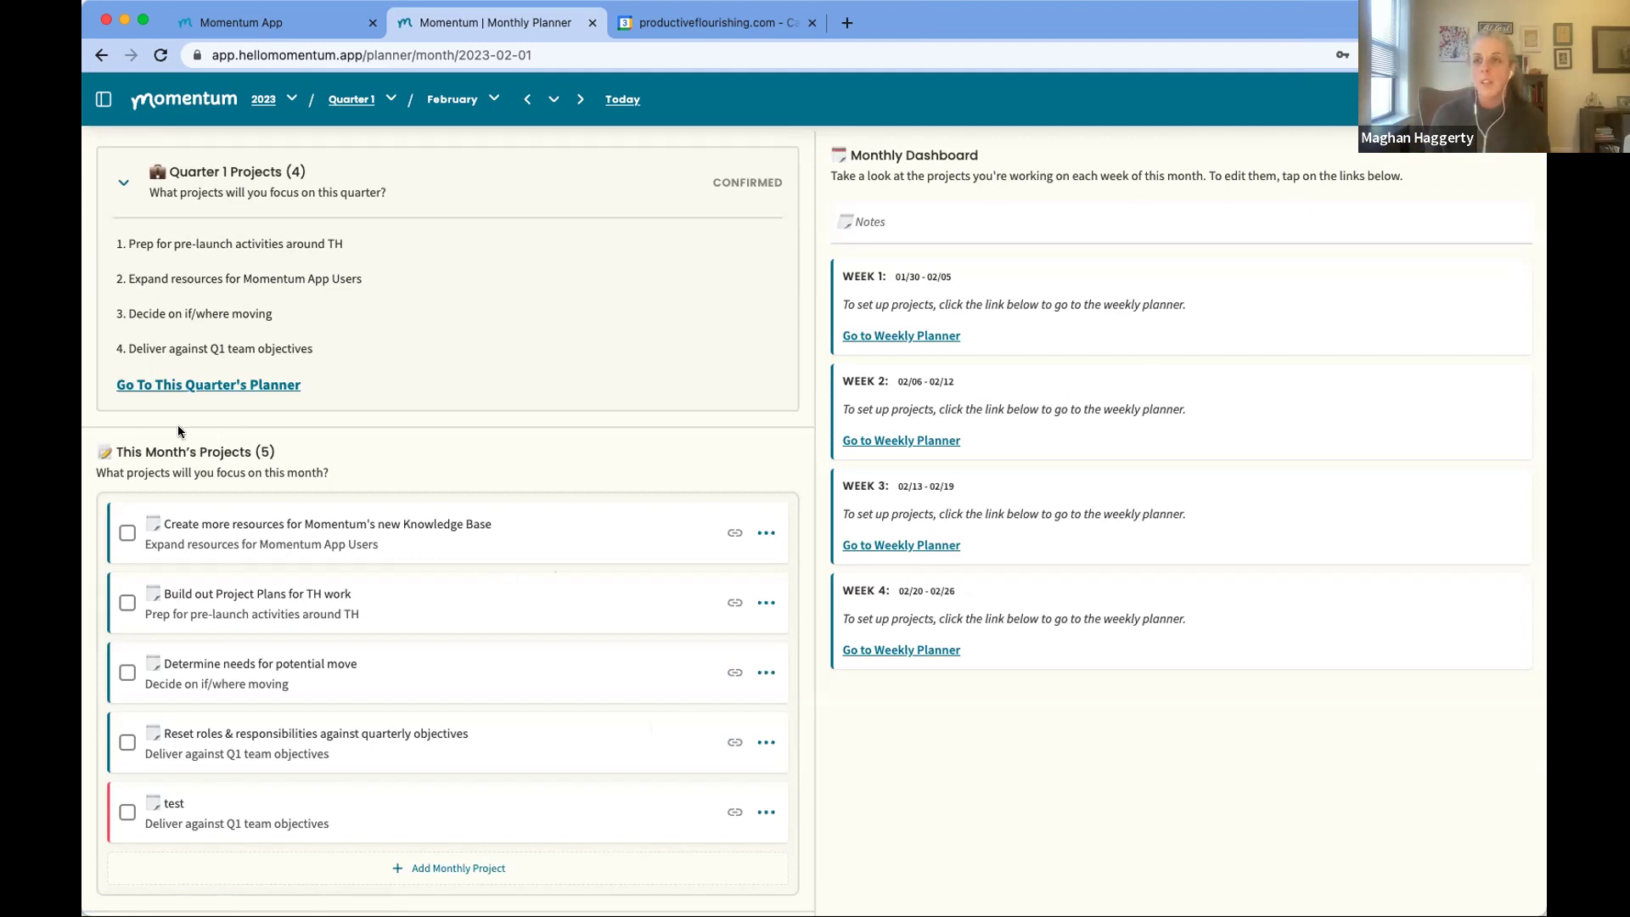
left_click(116, 12)
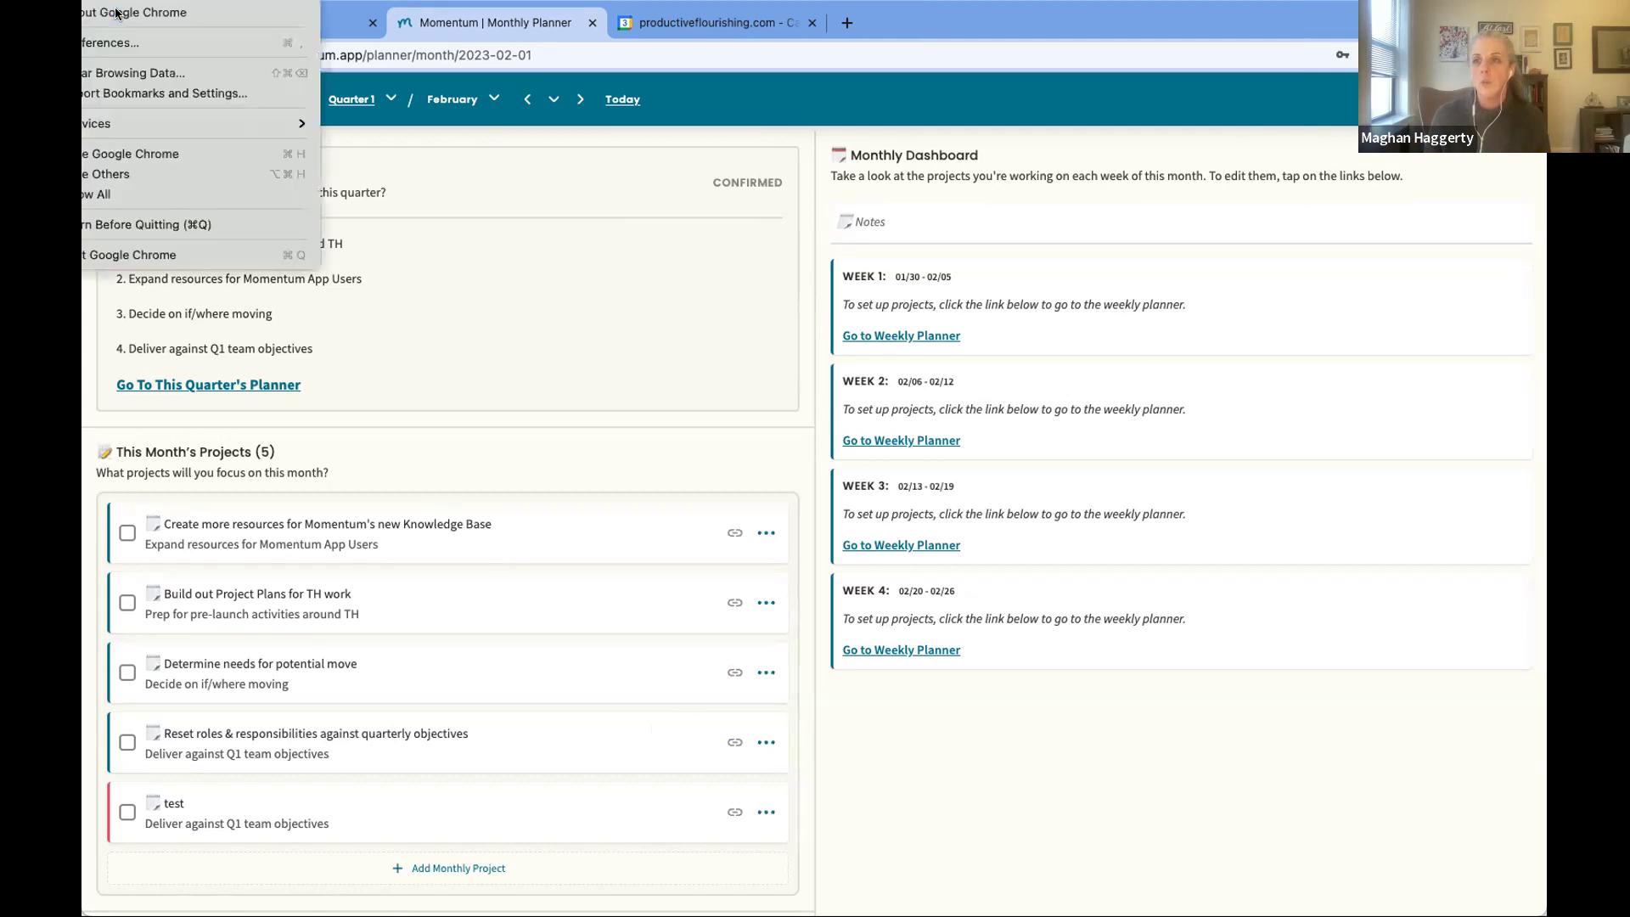
left_click(141, 3)
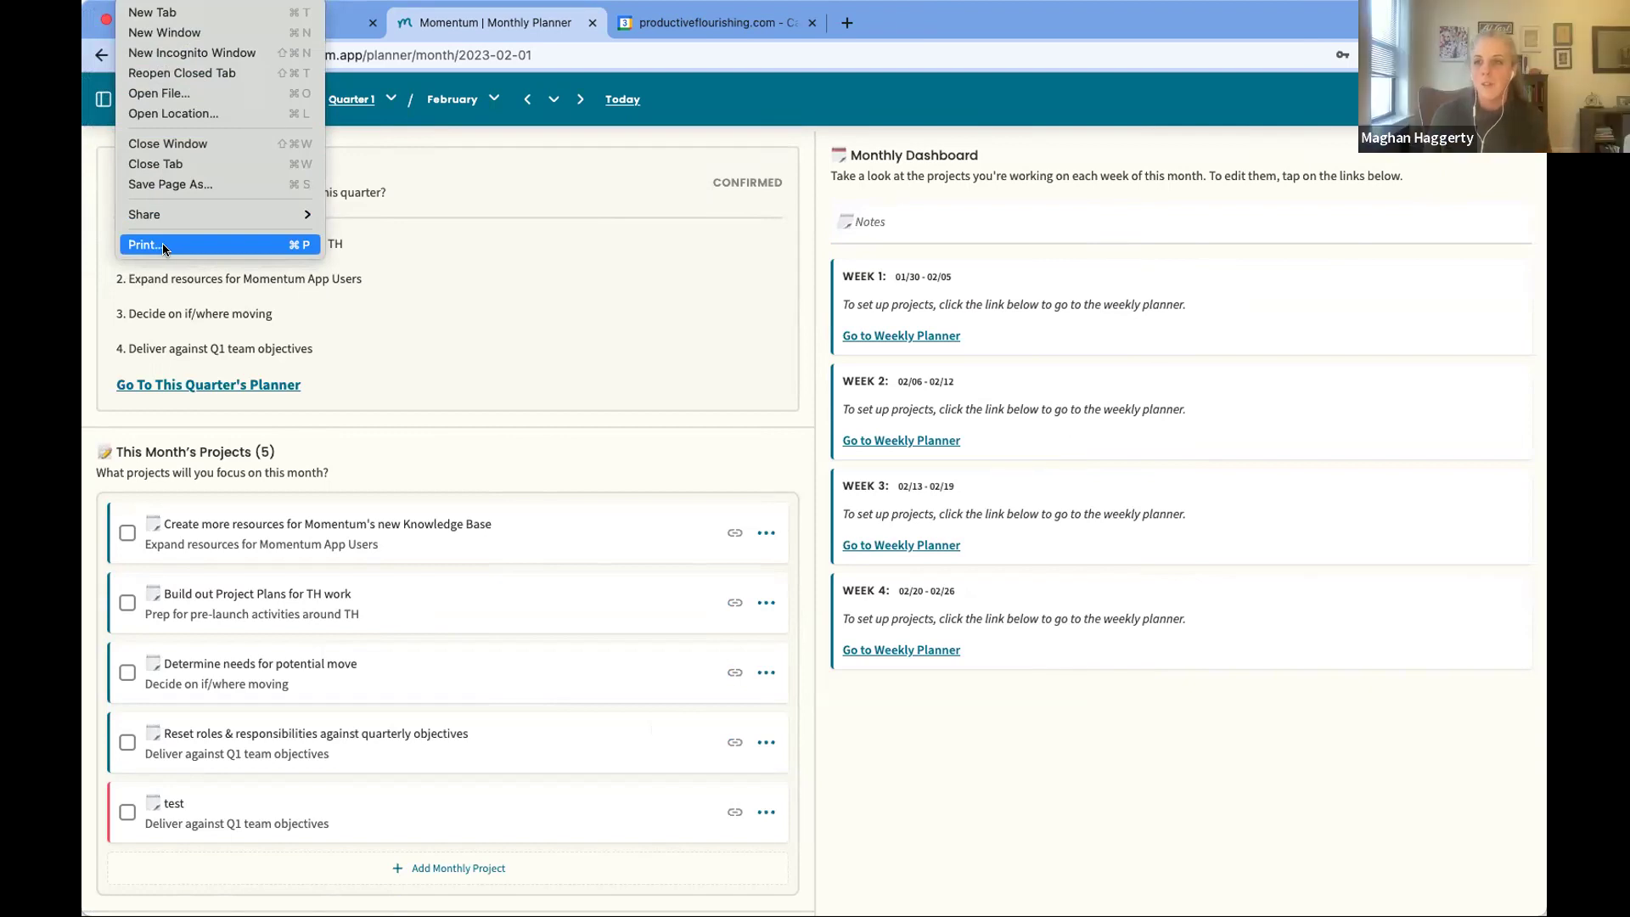
left_click(163, 245)
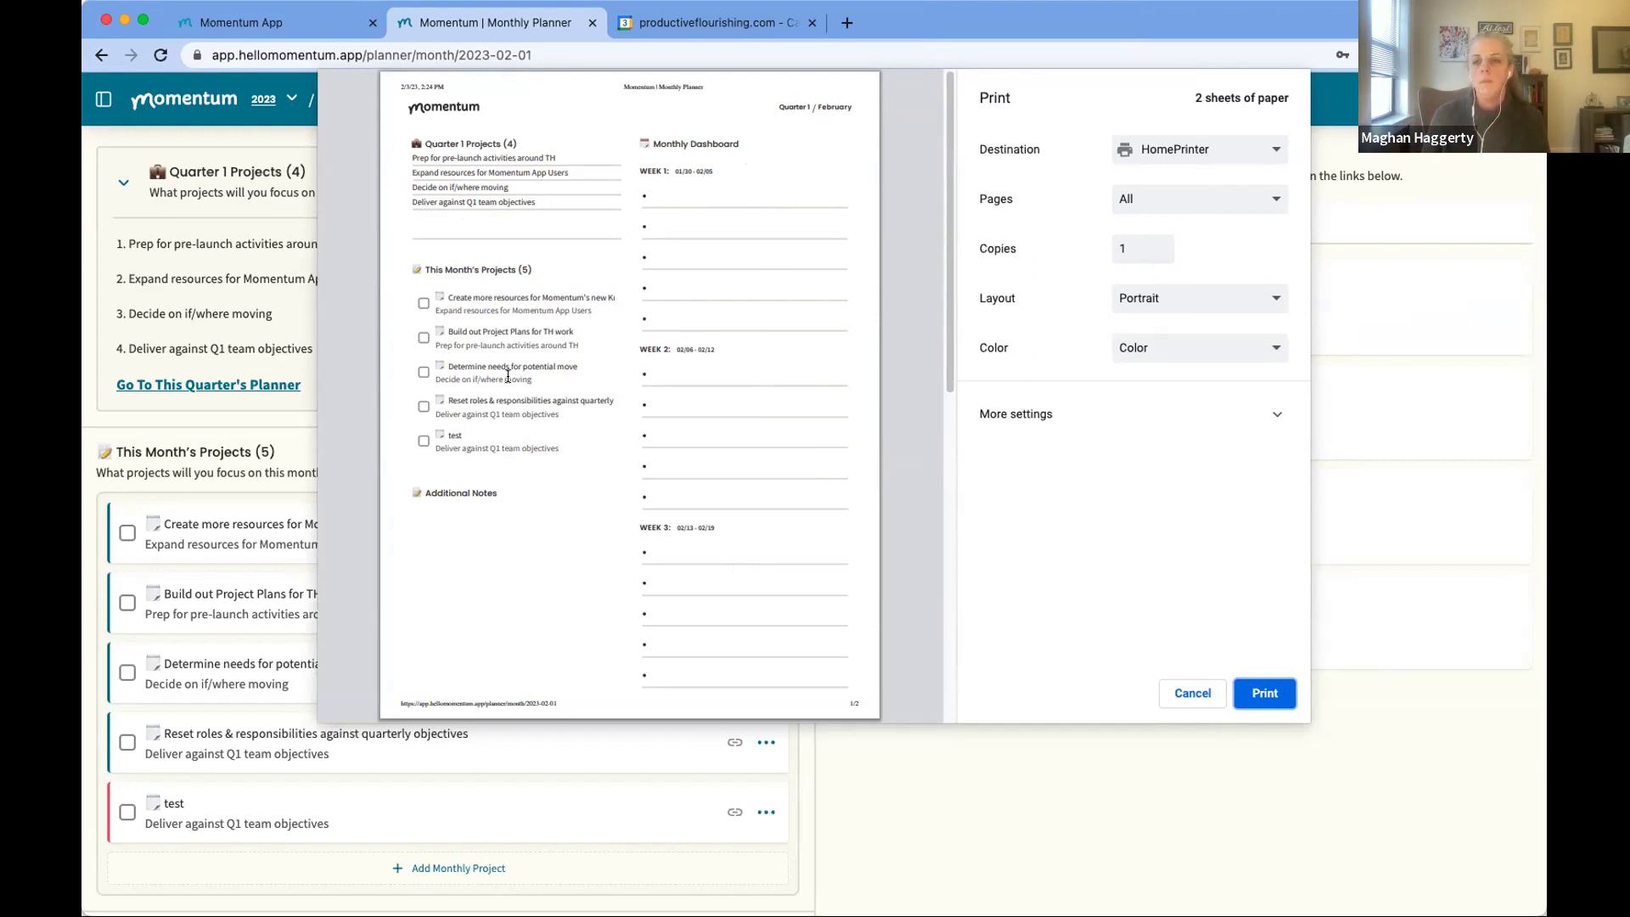
left_click(1193, 693)
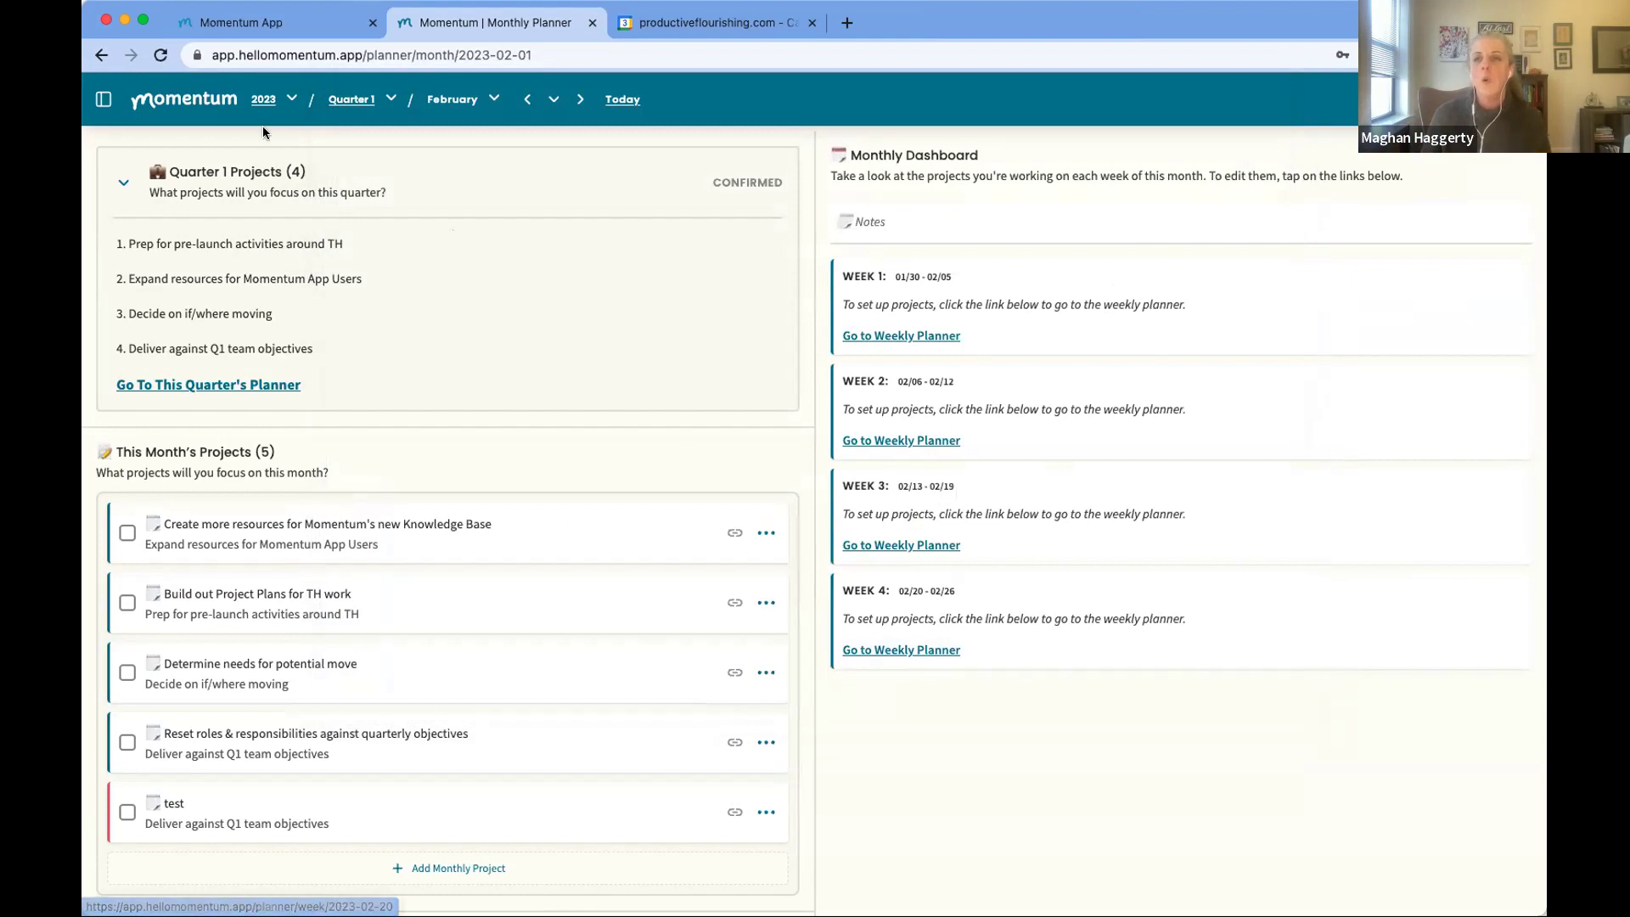
Step: Dismiss the browser menu and show the Knowledge Base project's action menu
left_click(132, 0)
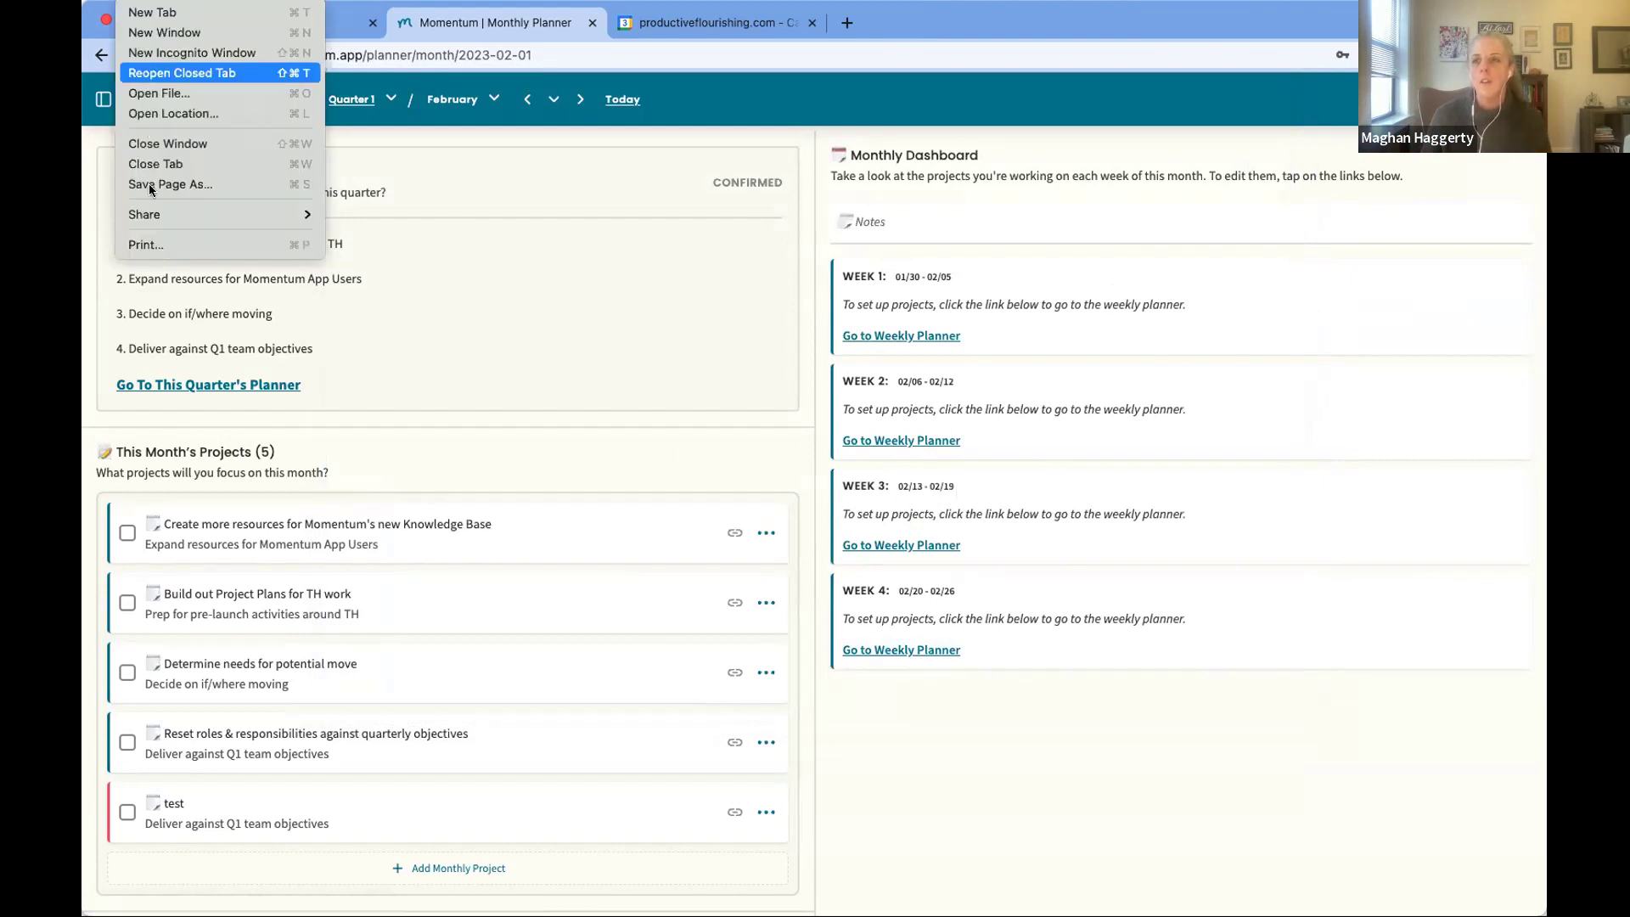
left_click(660, 425)
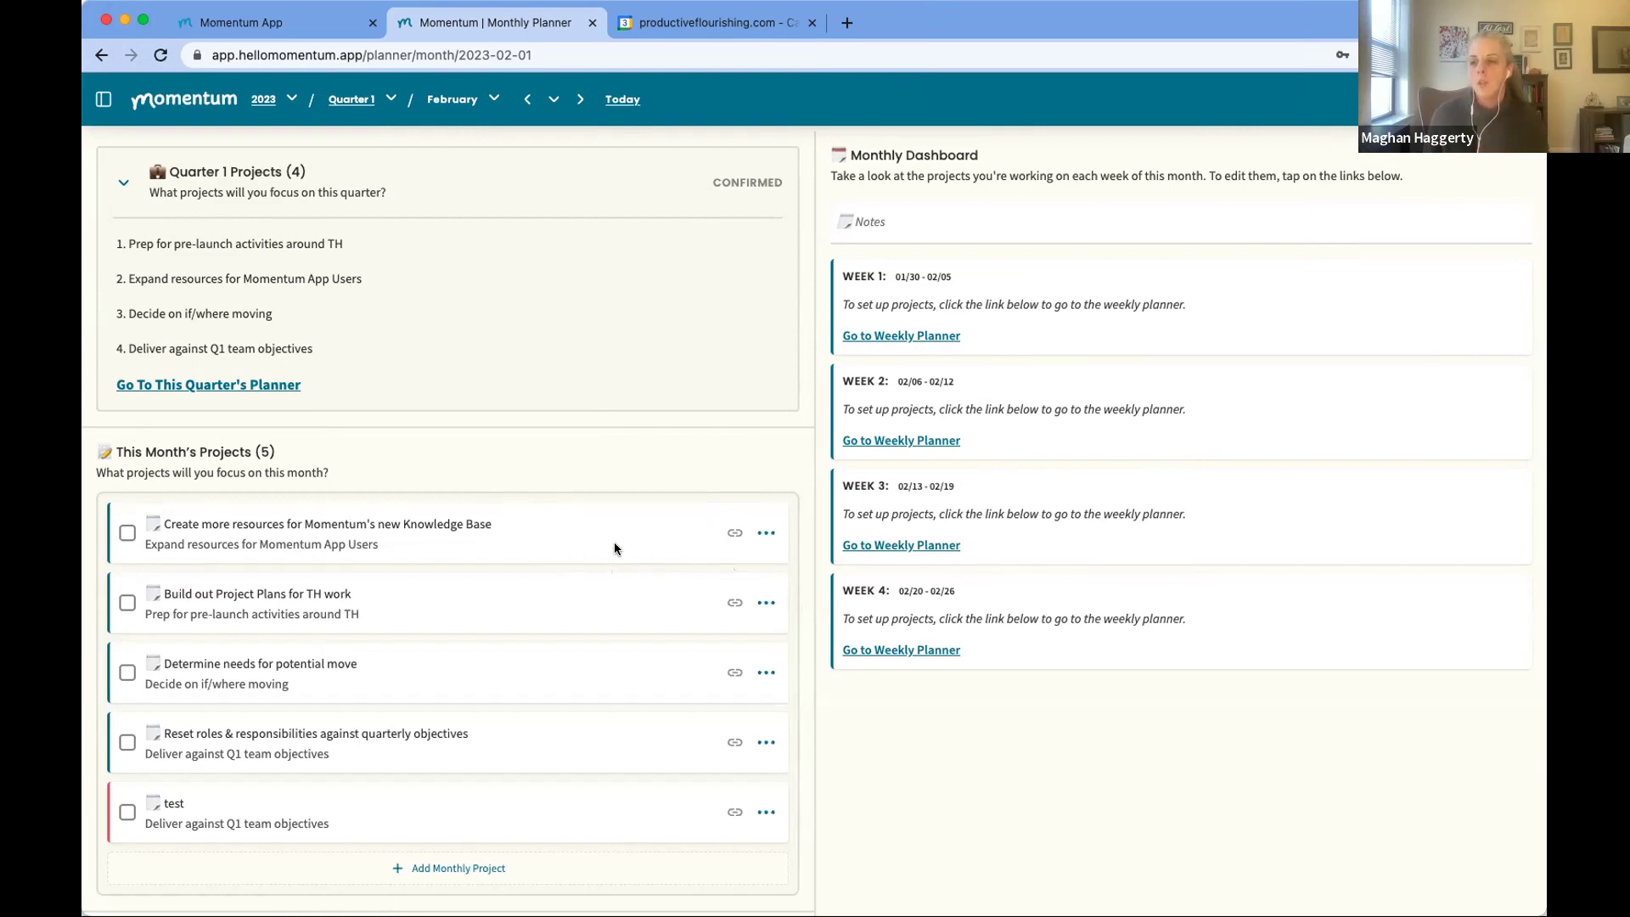
left_click(737, 534)
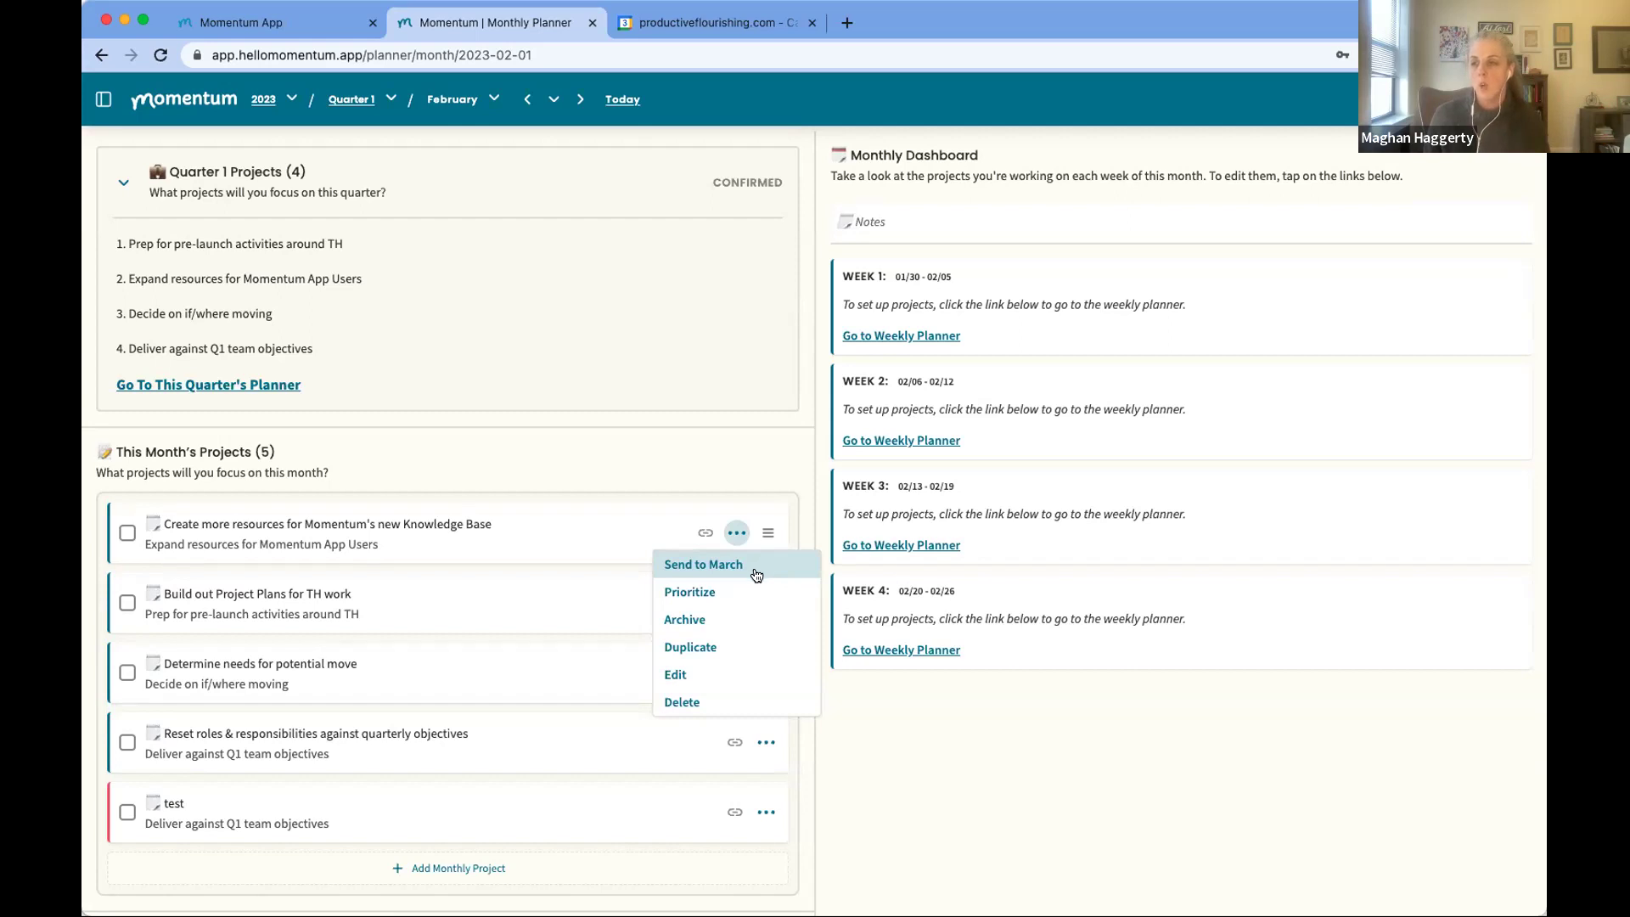
Step: Duplicate the Knowledge Base project, send the copy to March, and view March's planner
left_click(720, 648)
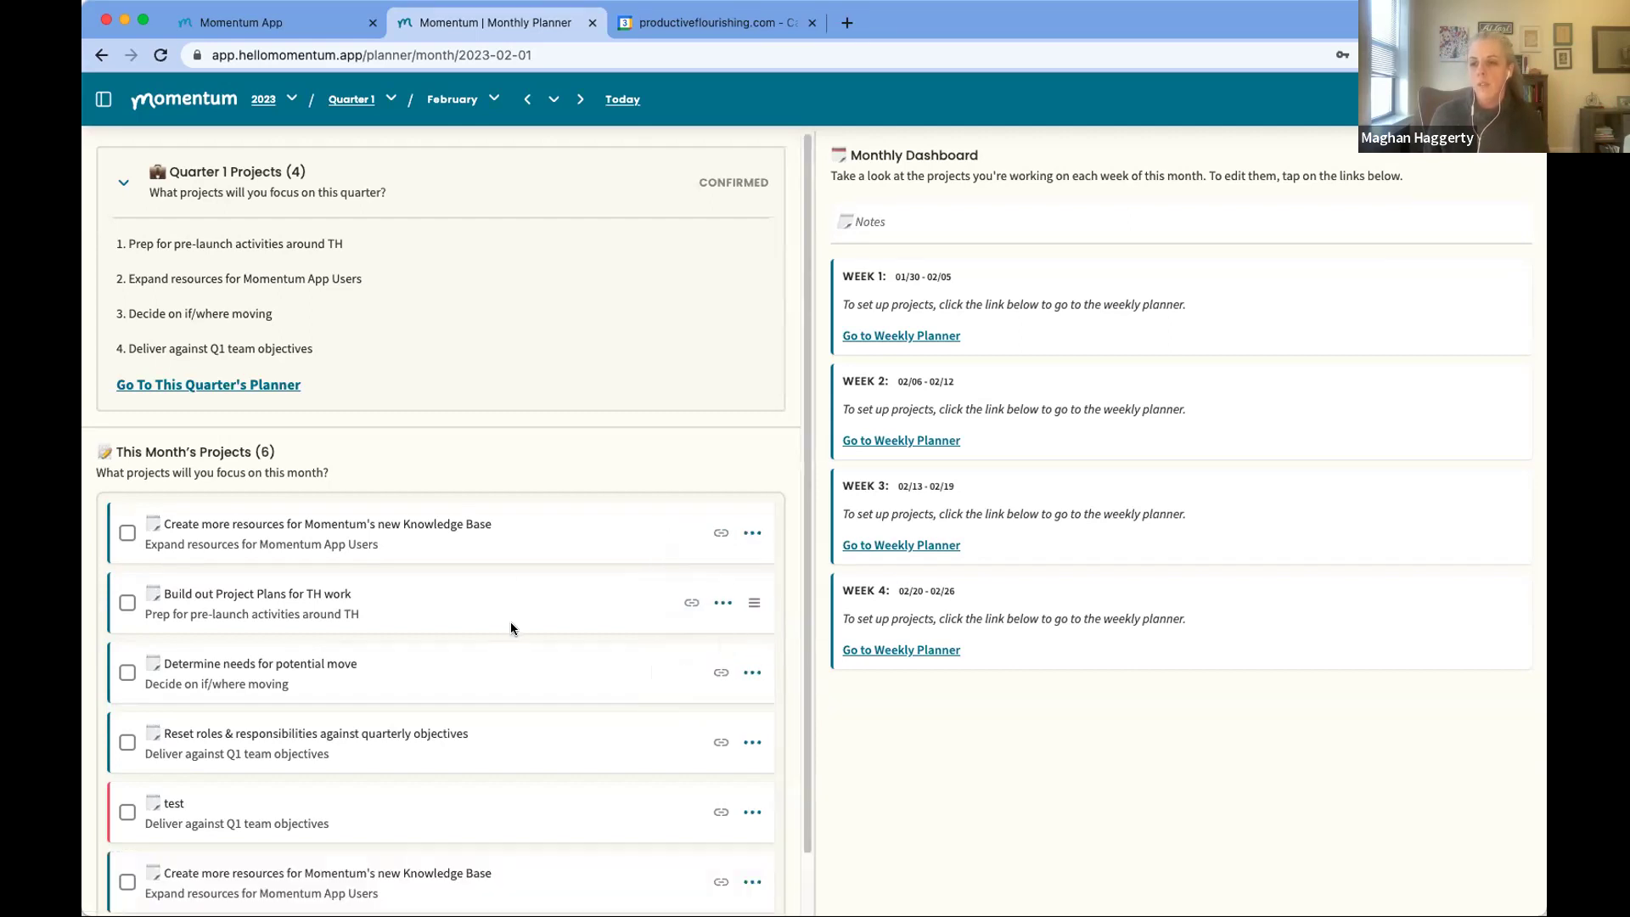
scroll(511, 628, "down", 2)
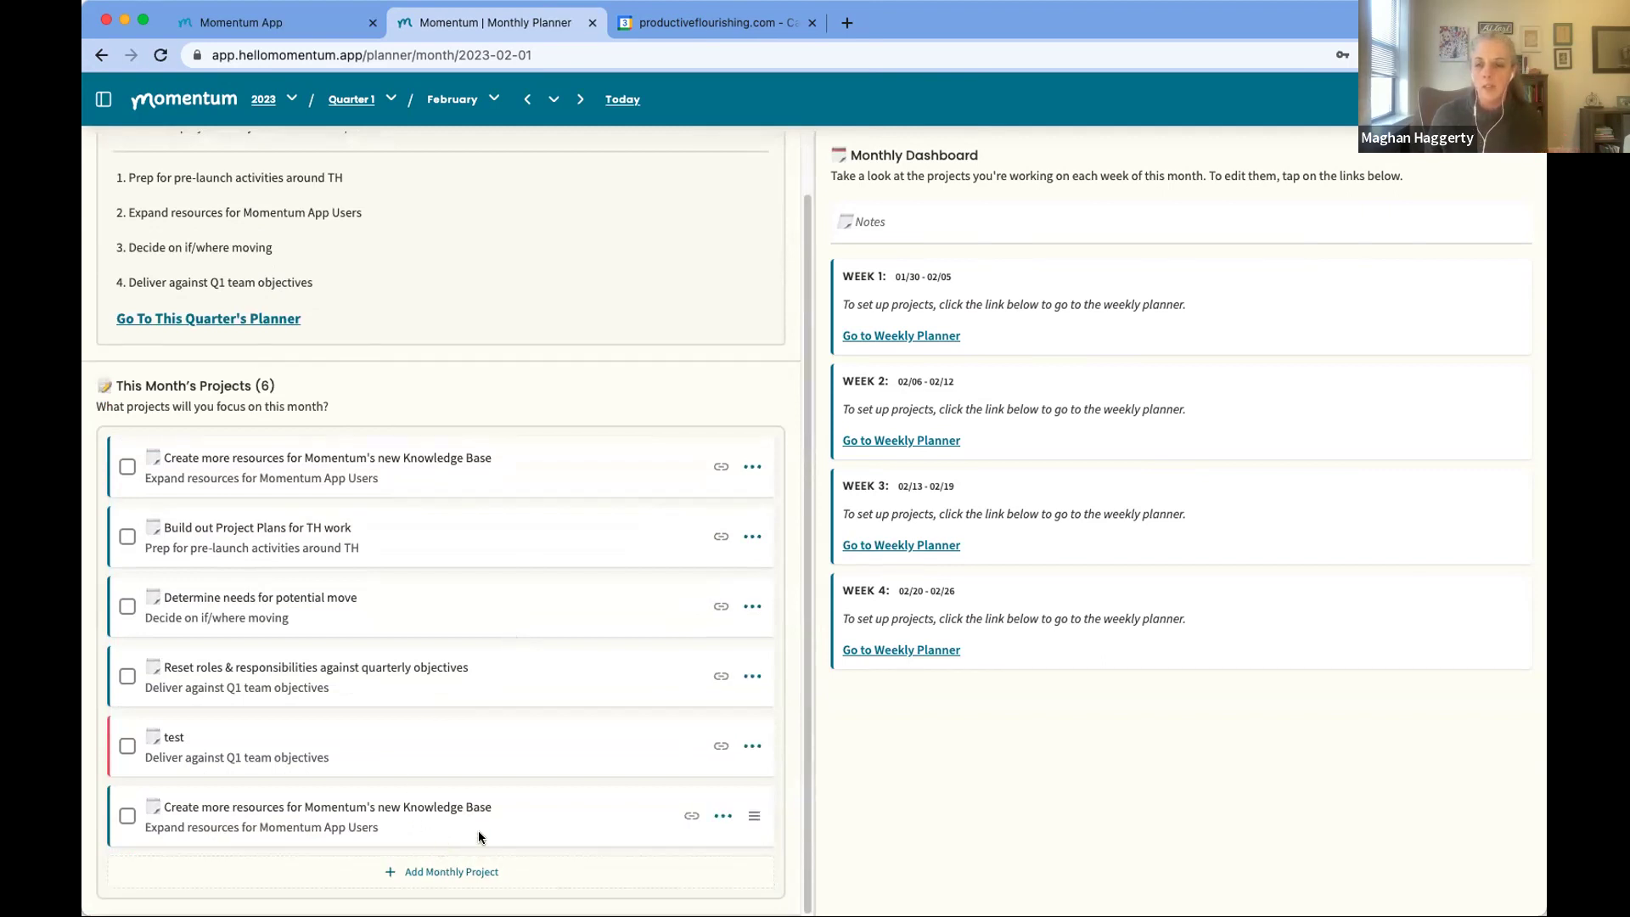
left_click(720, 816)
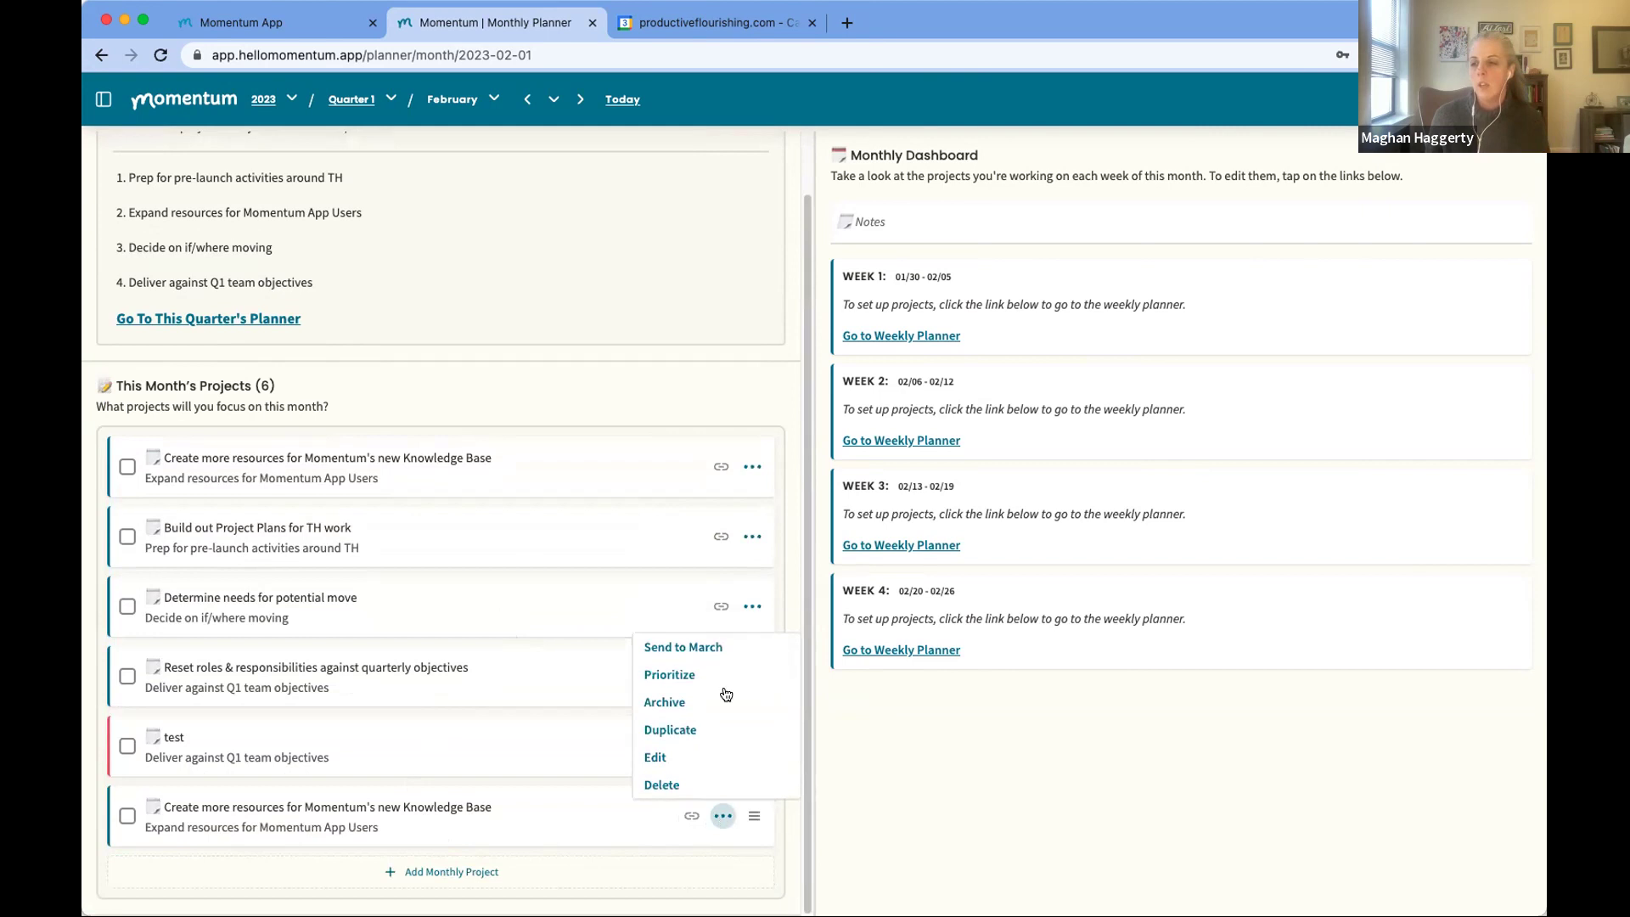
left_click(715, 648)
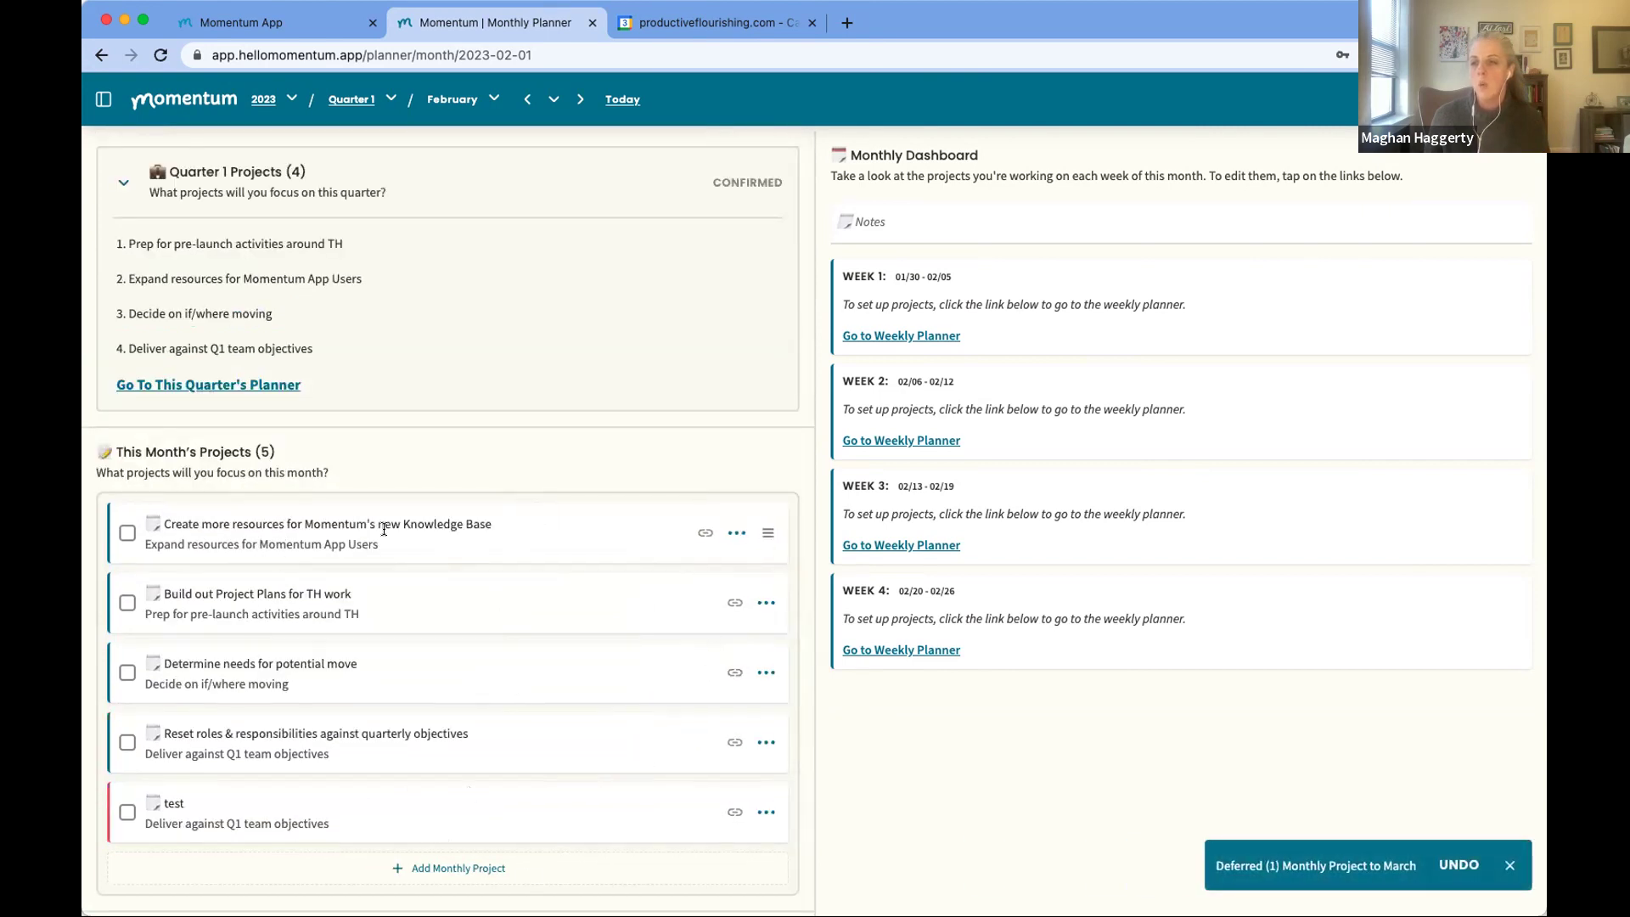
left_click(583, 100)
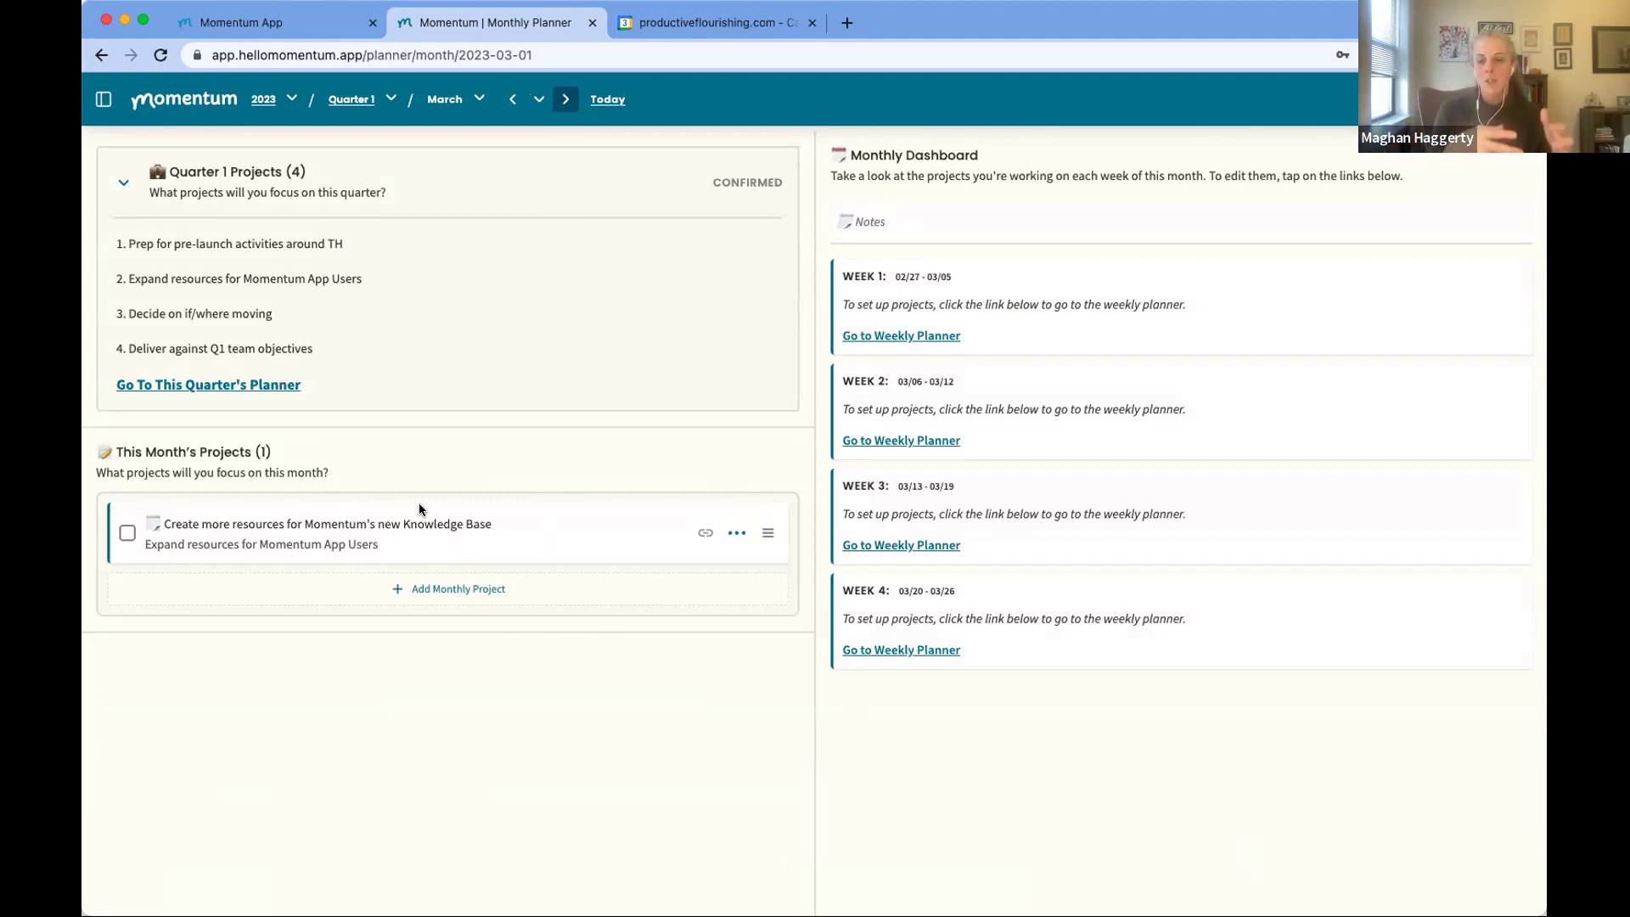
left_click(736, 532)
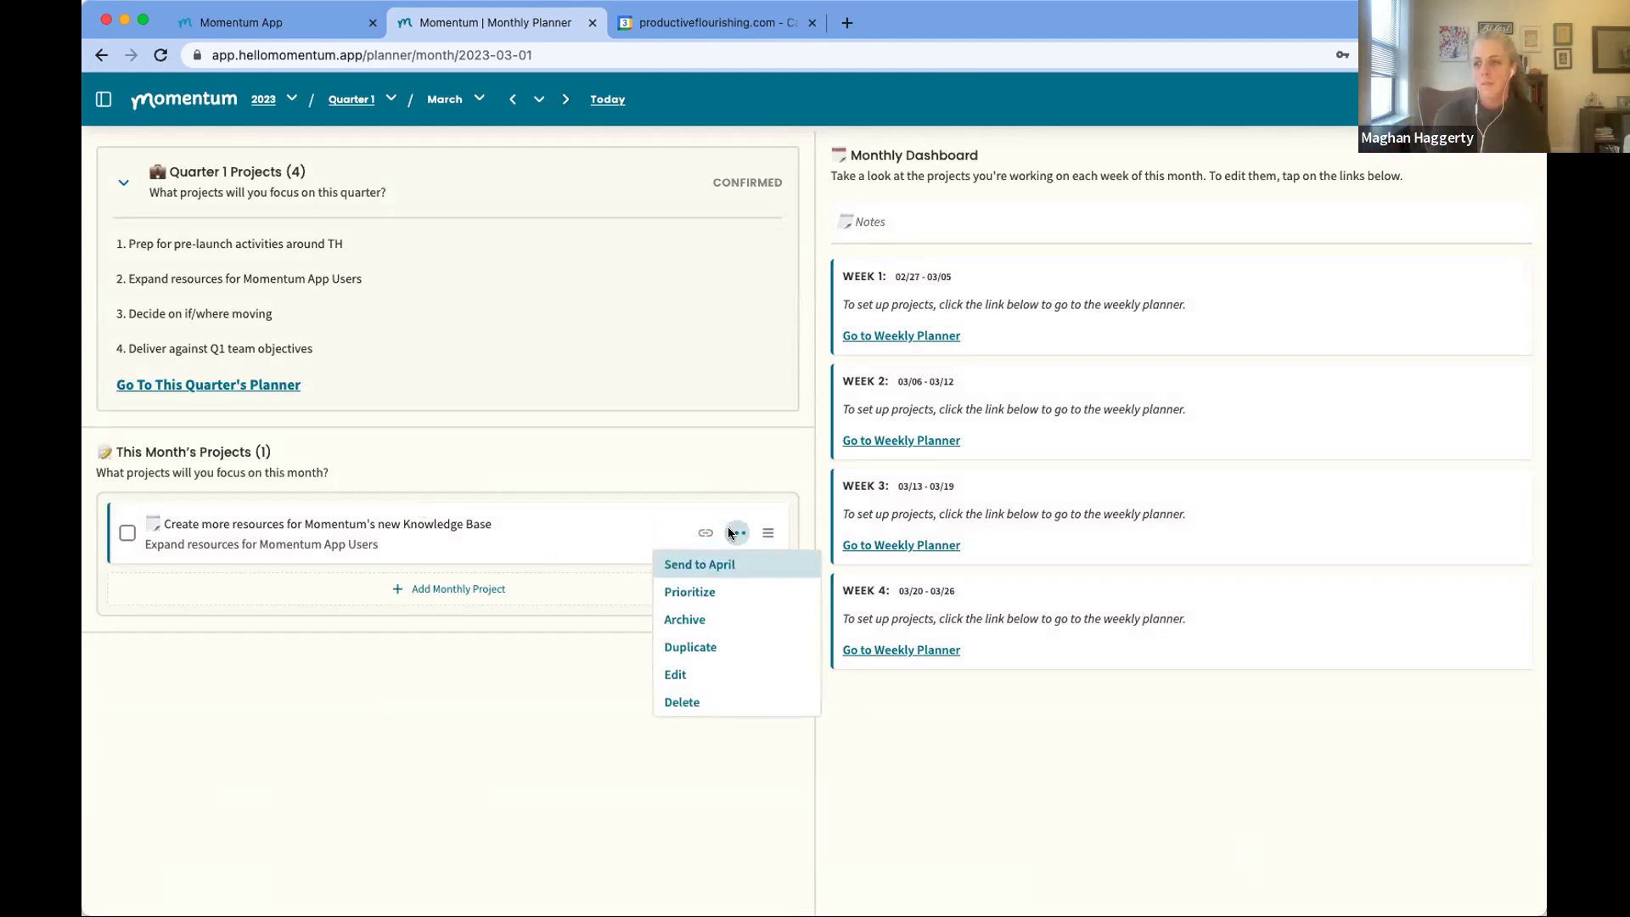
left_click(678, 676)
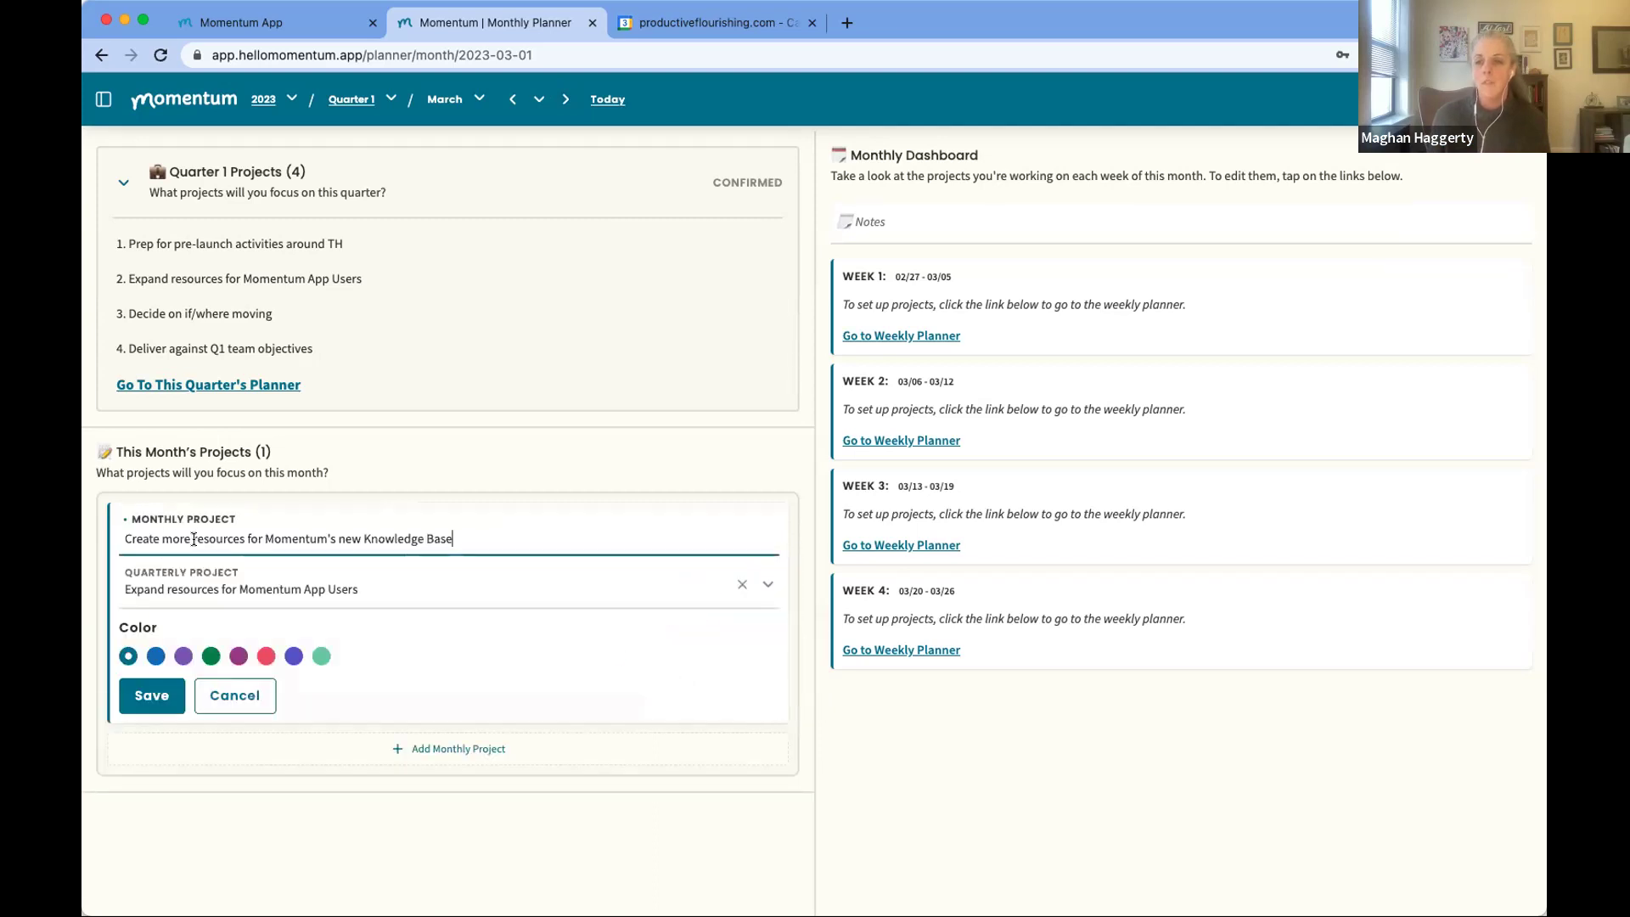
left_click_drag(191, 539, 120, 539)
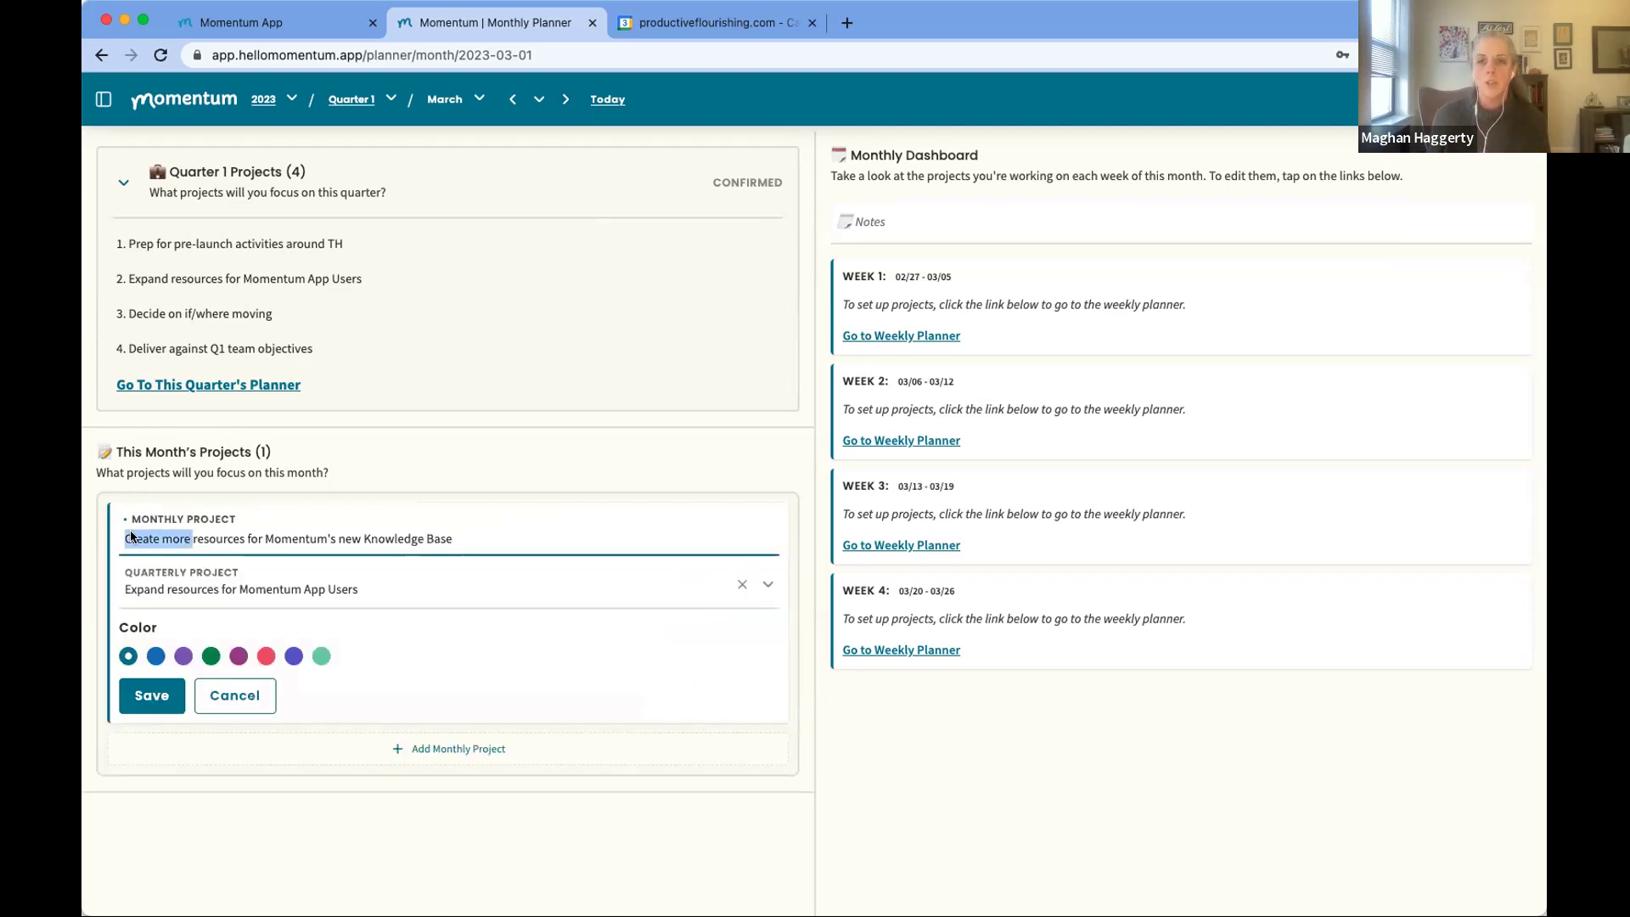
left_click(263, 704)
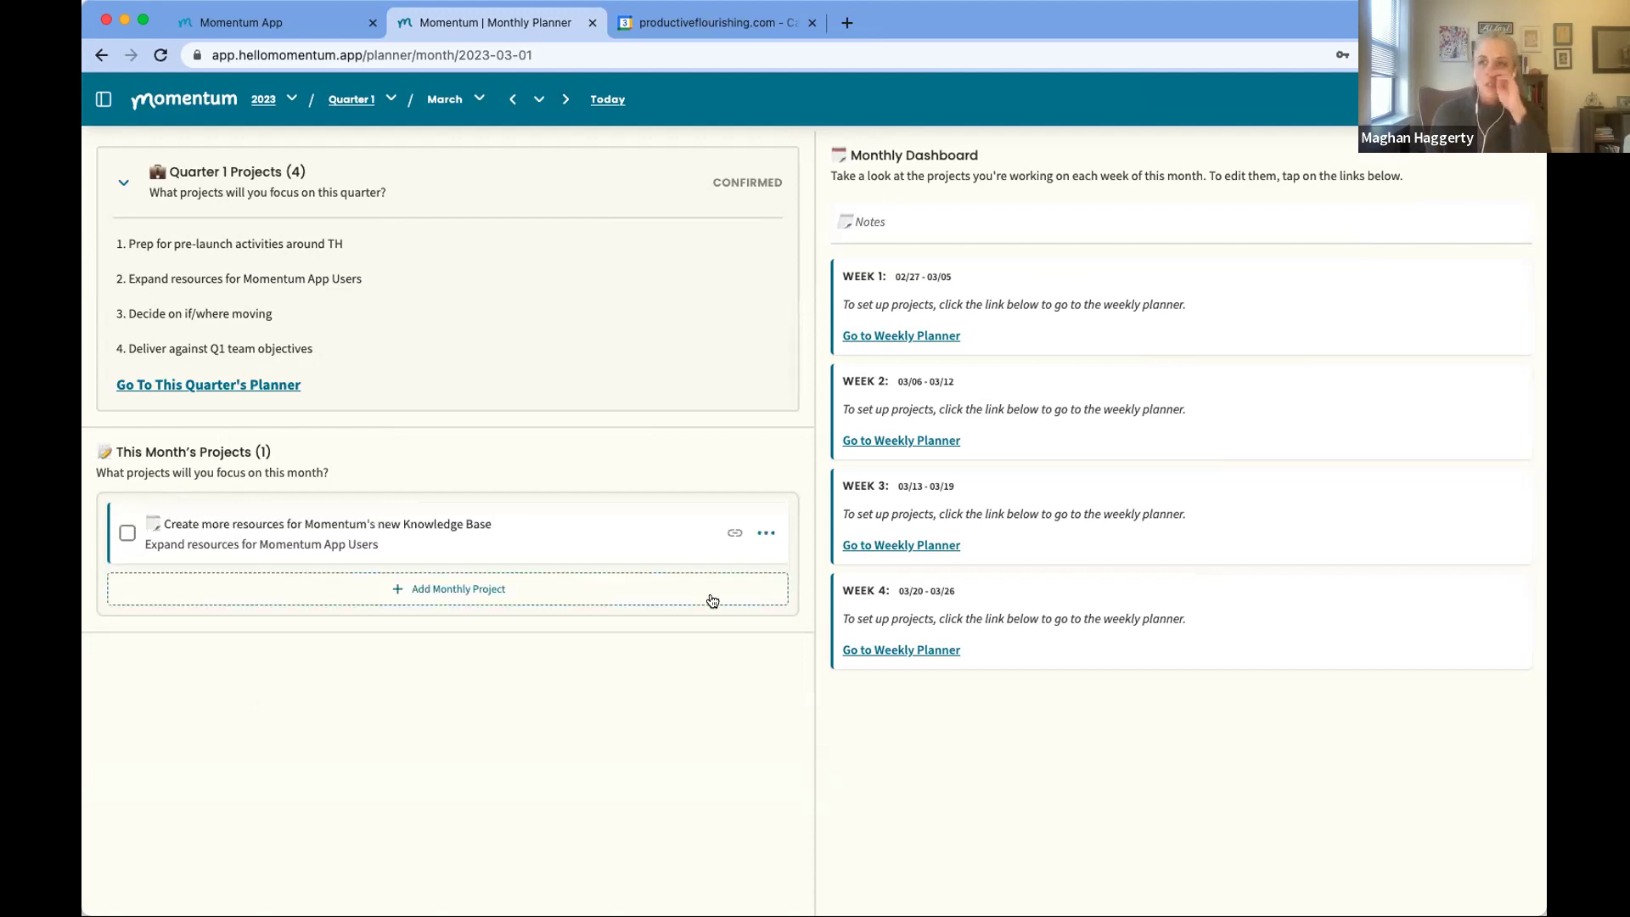
Step: In the Quarter 1 planner, duplicate January's Refresh HM.app website project and move the copy into March
left_click(249, 386)
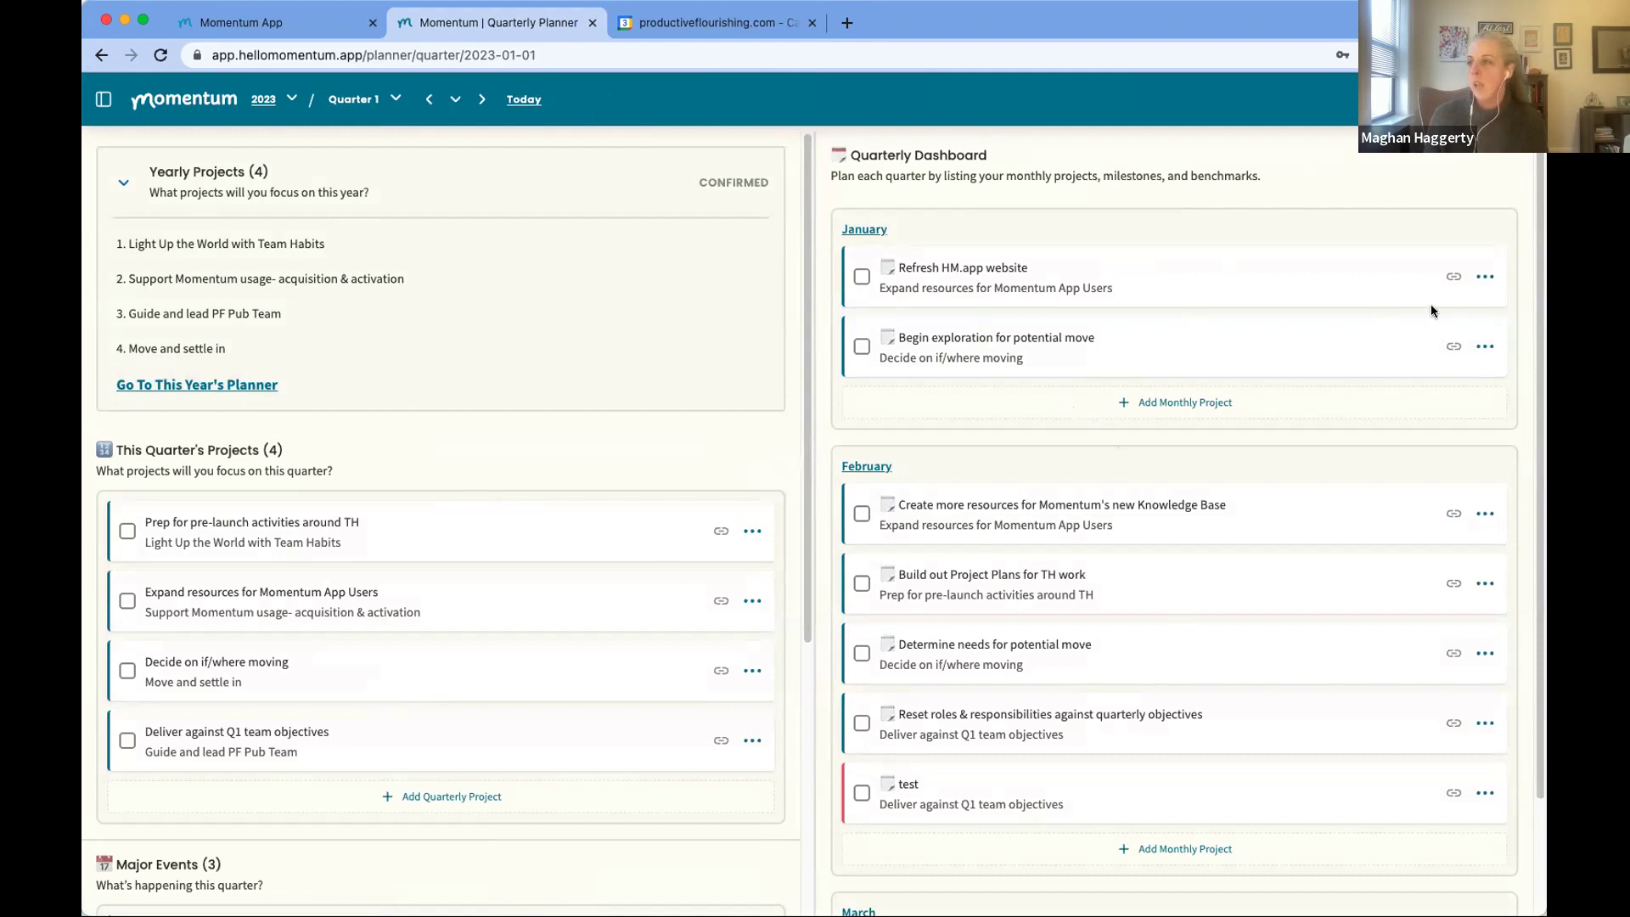
left_click(1450, 278)
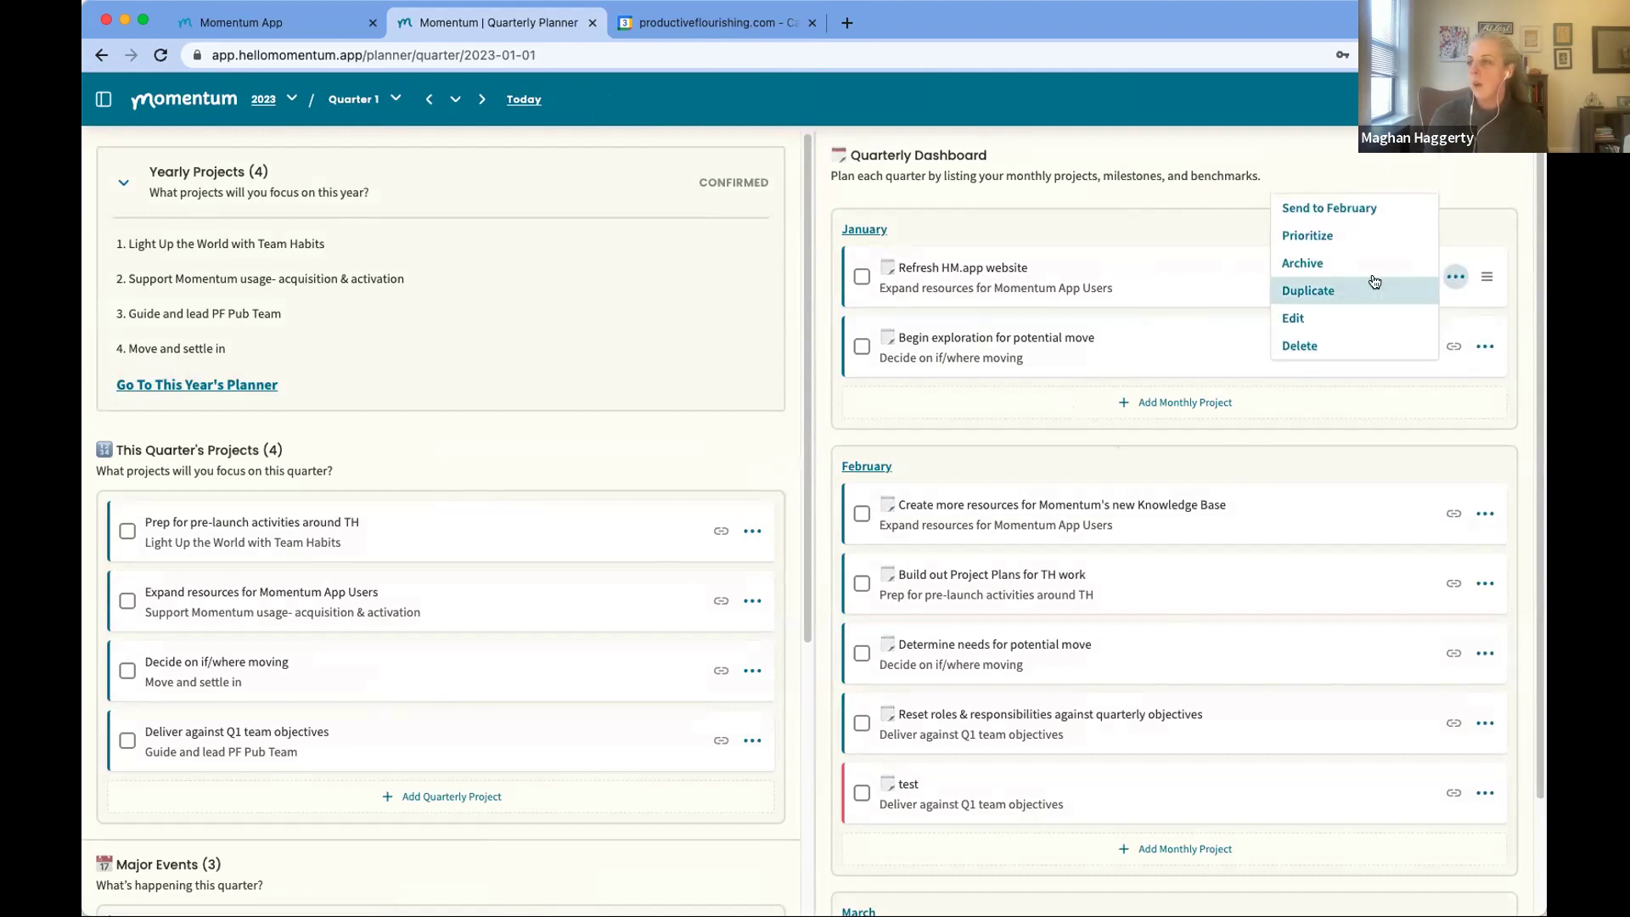
left_click(1330, 292)
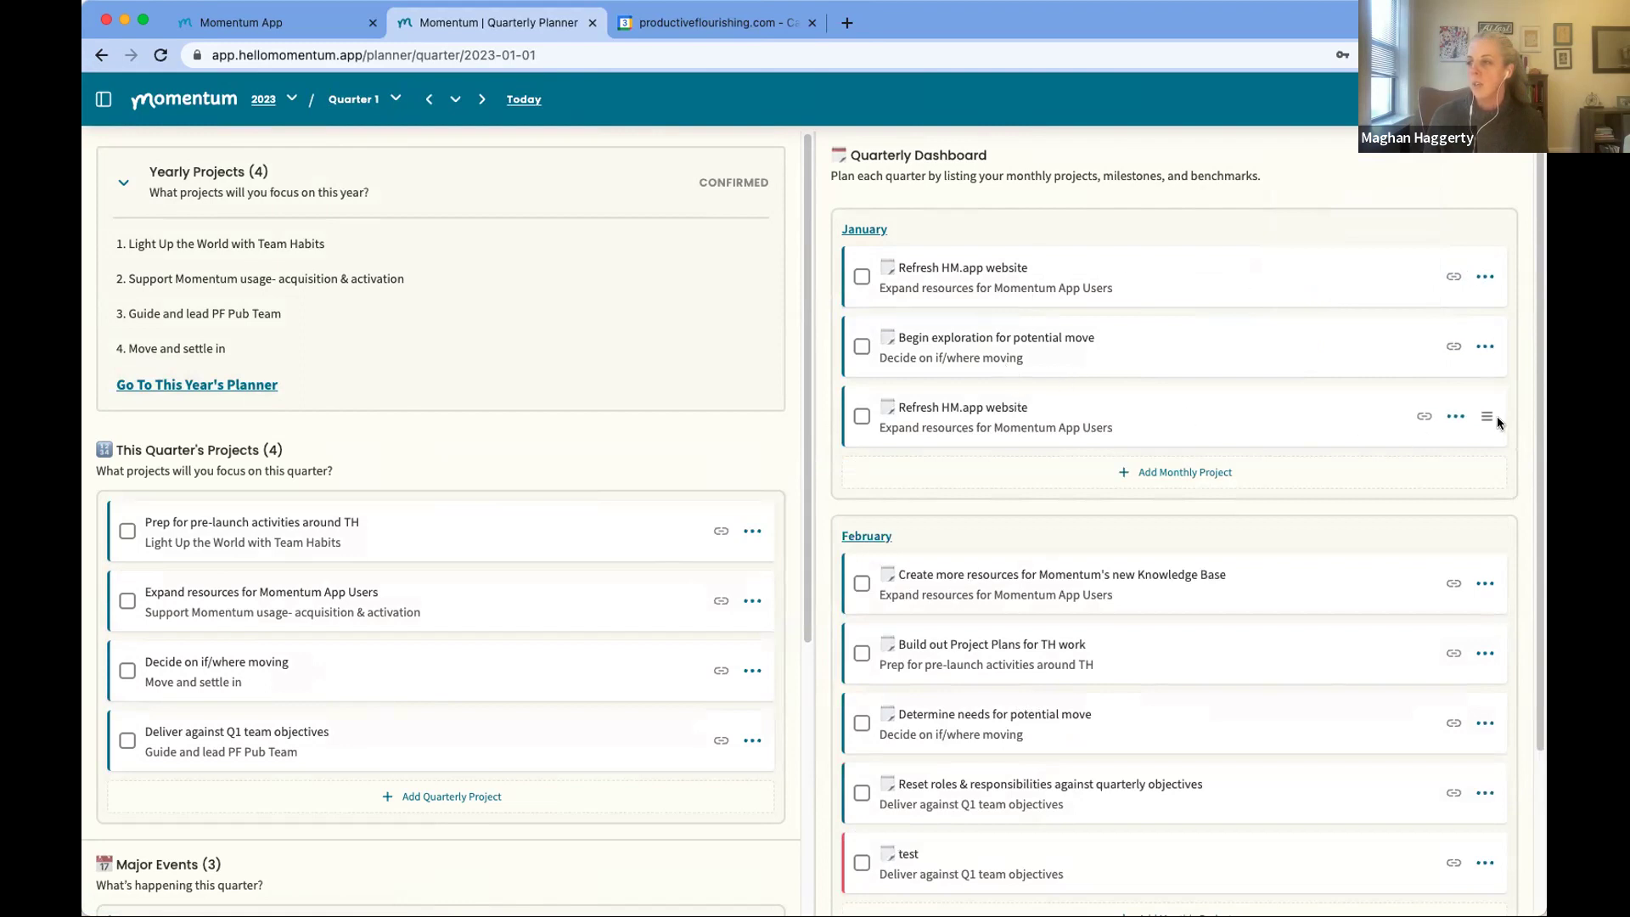
left_click_drag(1485, 415, 1483, 817)
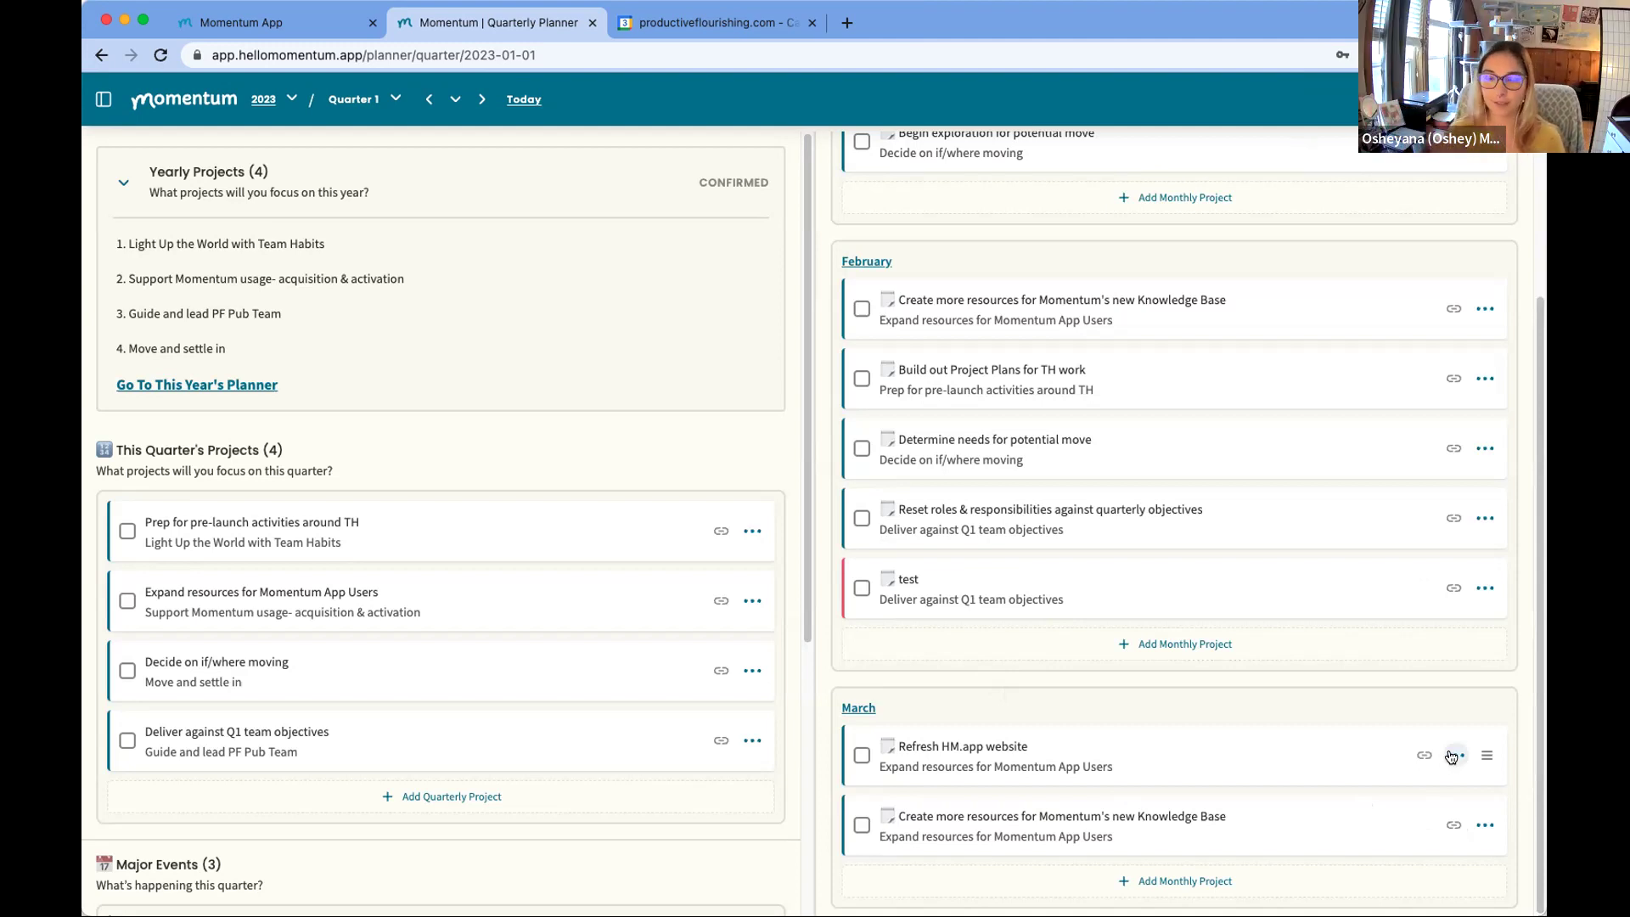
Step: Look at the March website copy's actions without changing anything, then go to February's planner
left_click(1454, 755)
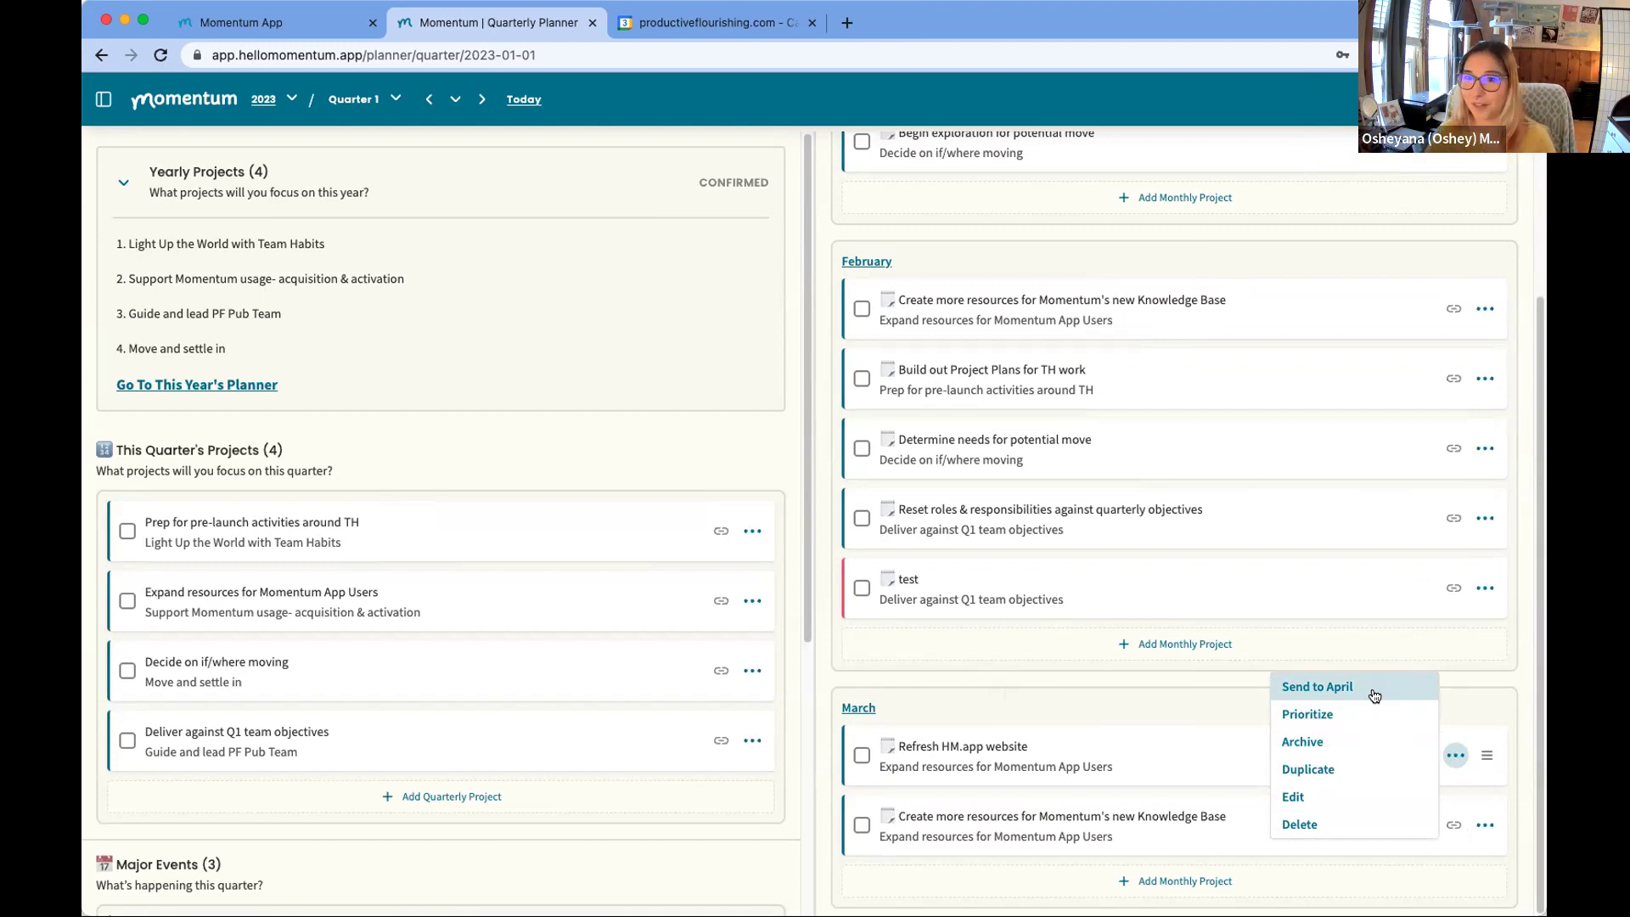
left_click(909, 299)
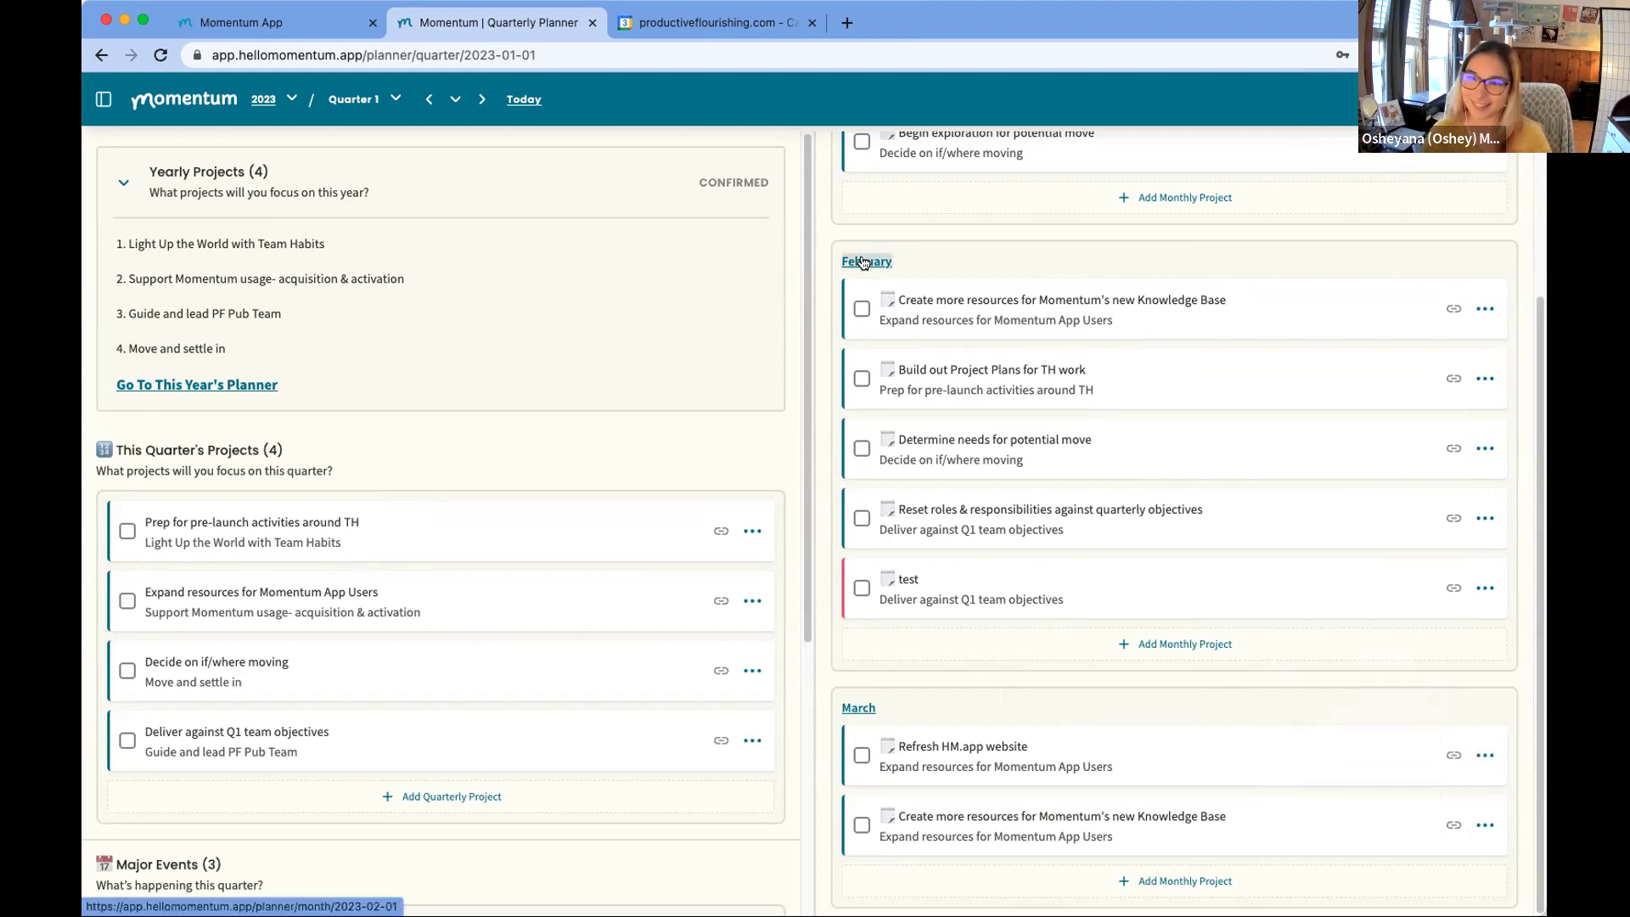
left_click(864, 262)
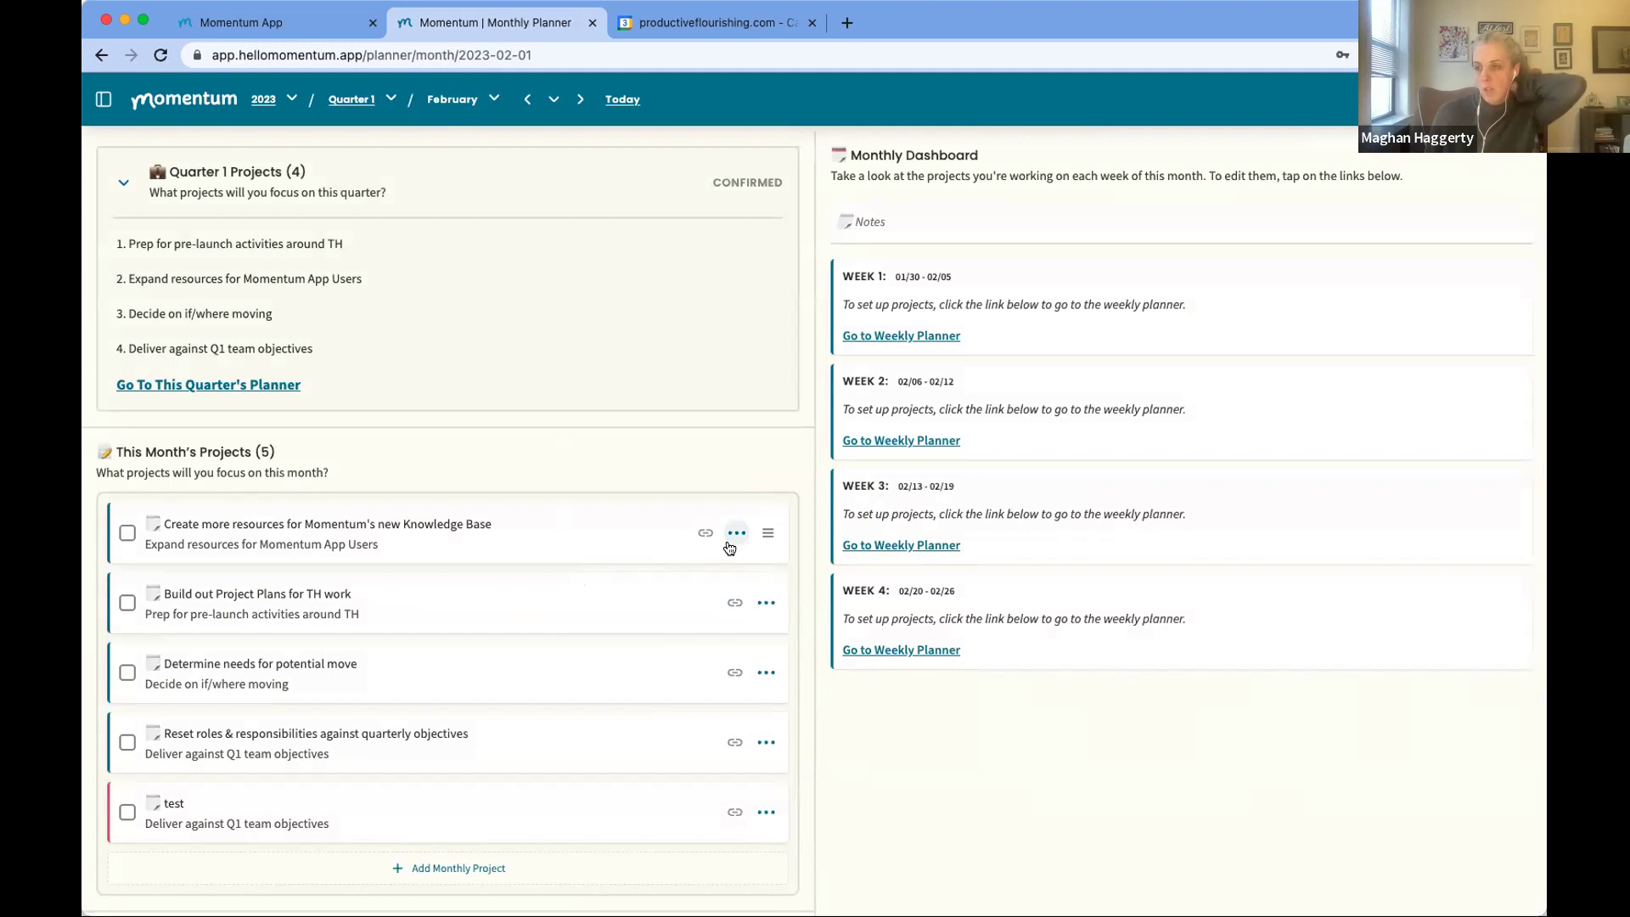
Step: Prioritize Knowledge Base, then reorder so test is second and Build out Project Plans last
left_click(736, 532)
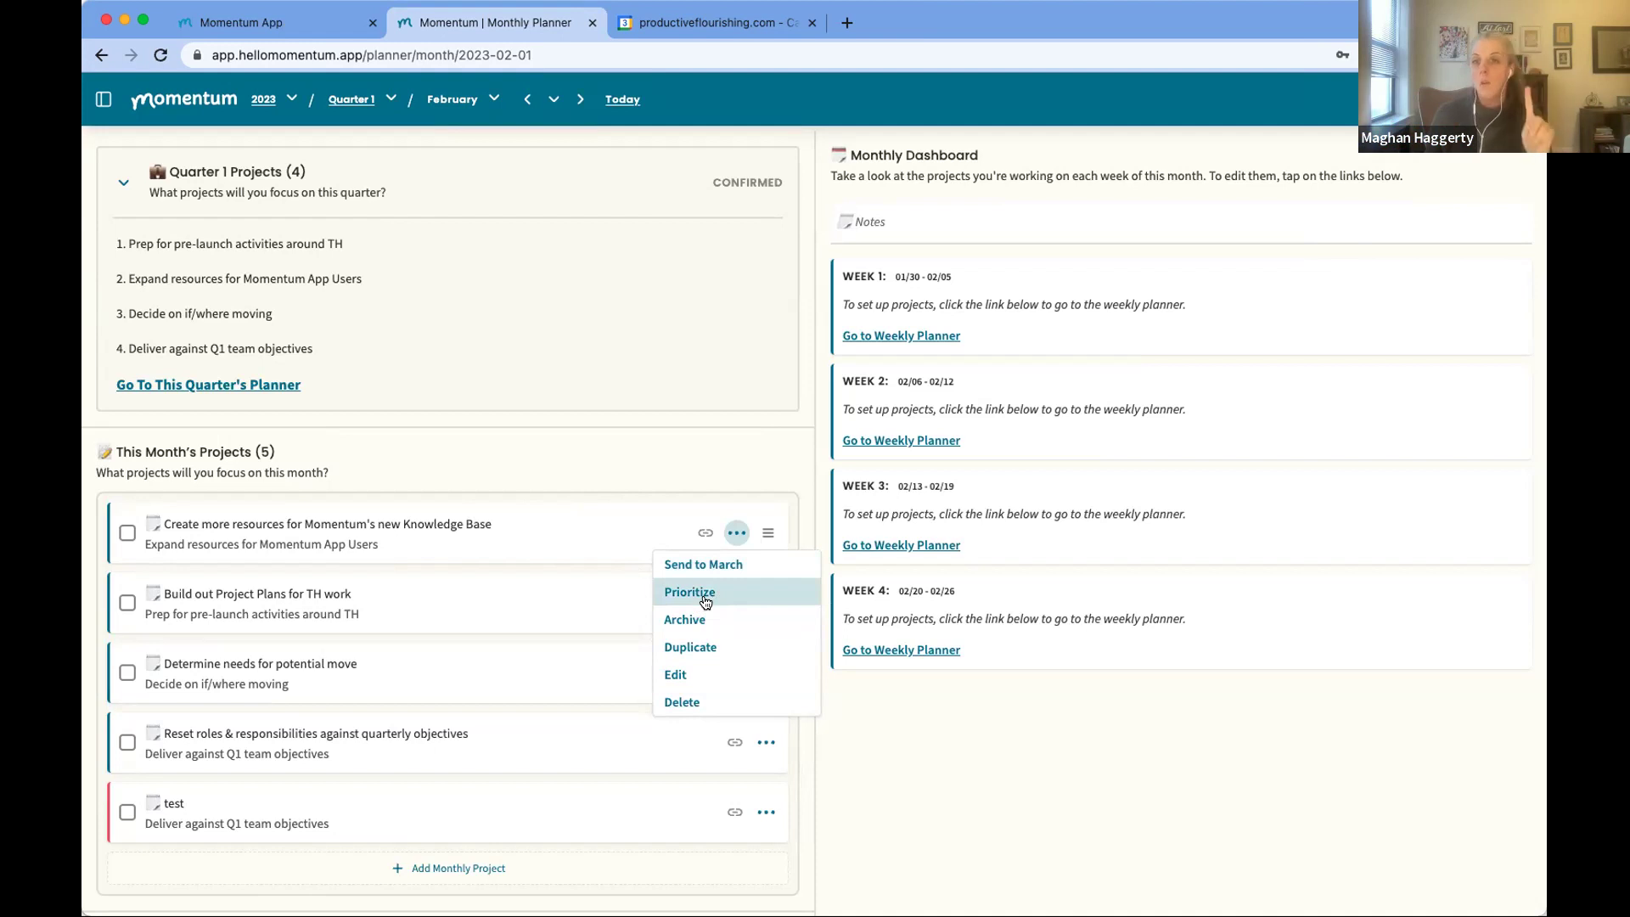
left_click(705, 599)
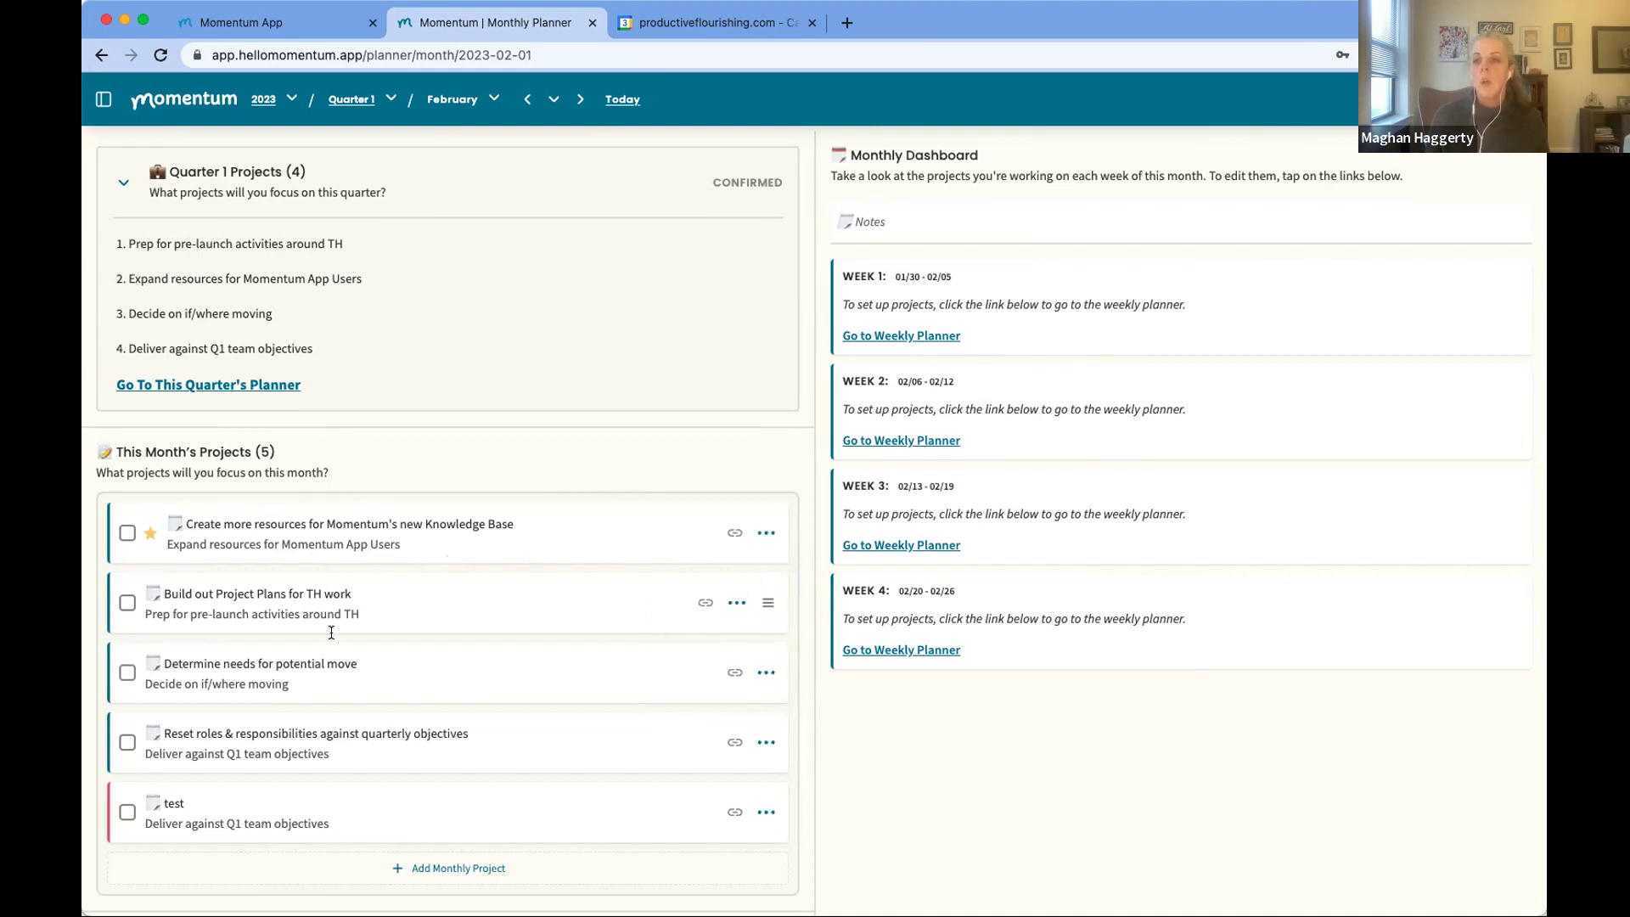
left_click_drag(768, 602, 767, 668)
left_click_drag(767, 741, 772, 653)
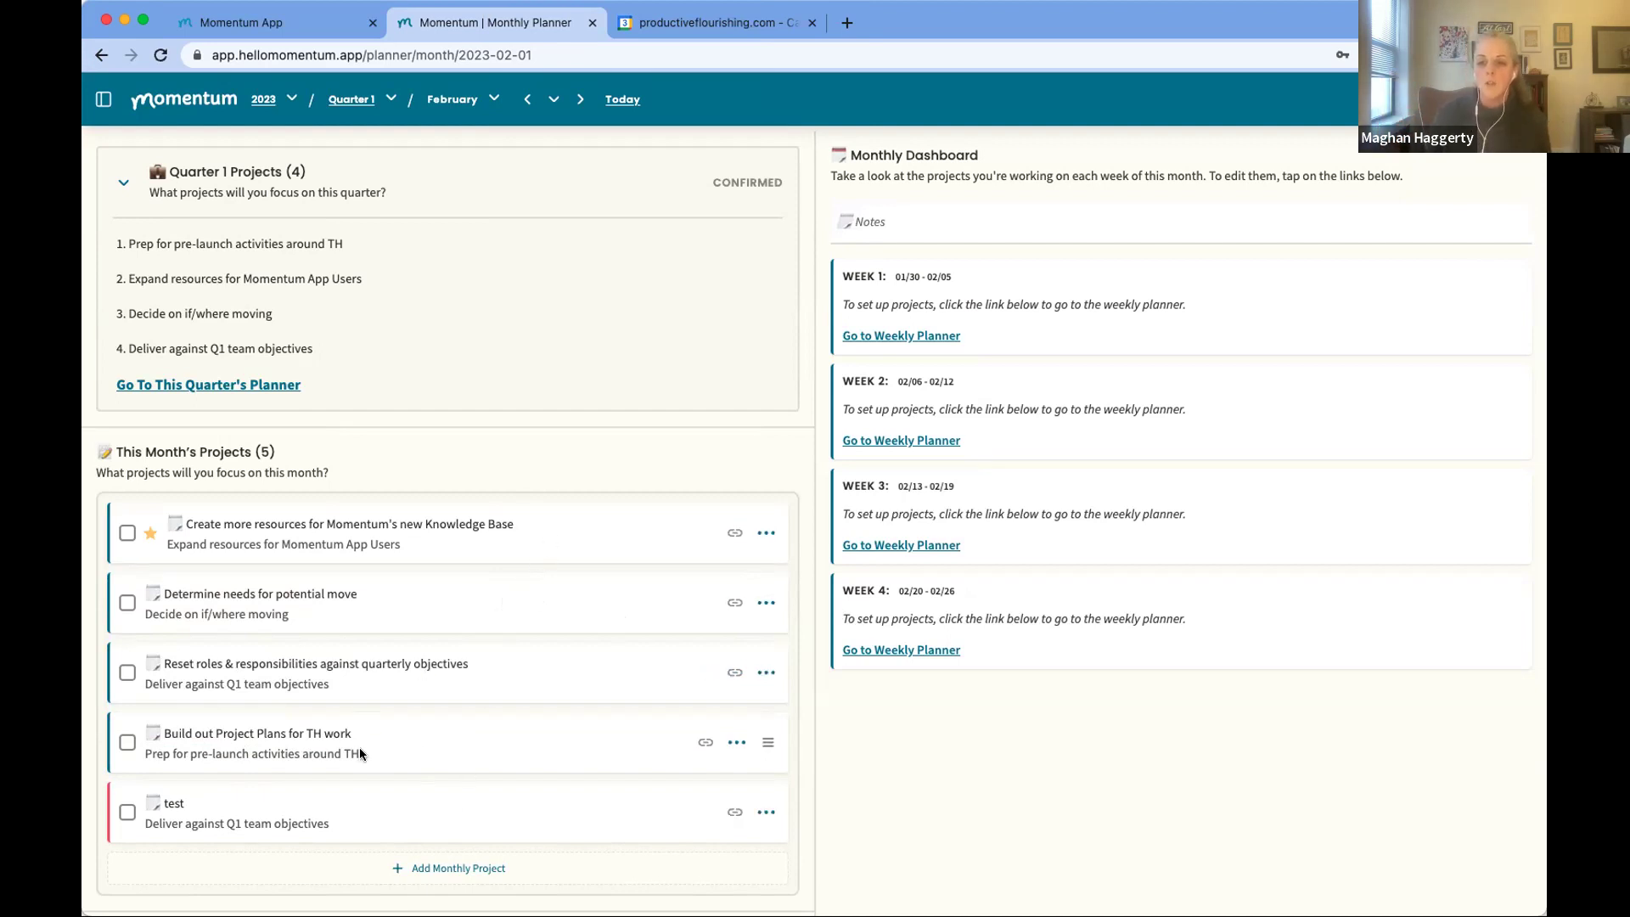
left_click_drag(768, 812, 775, 528)
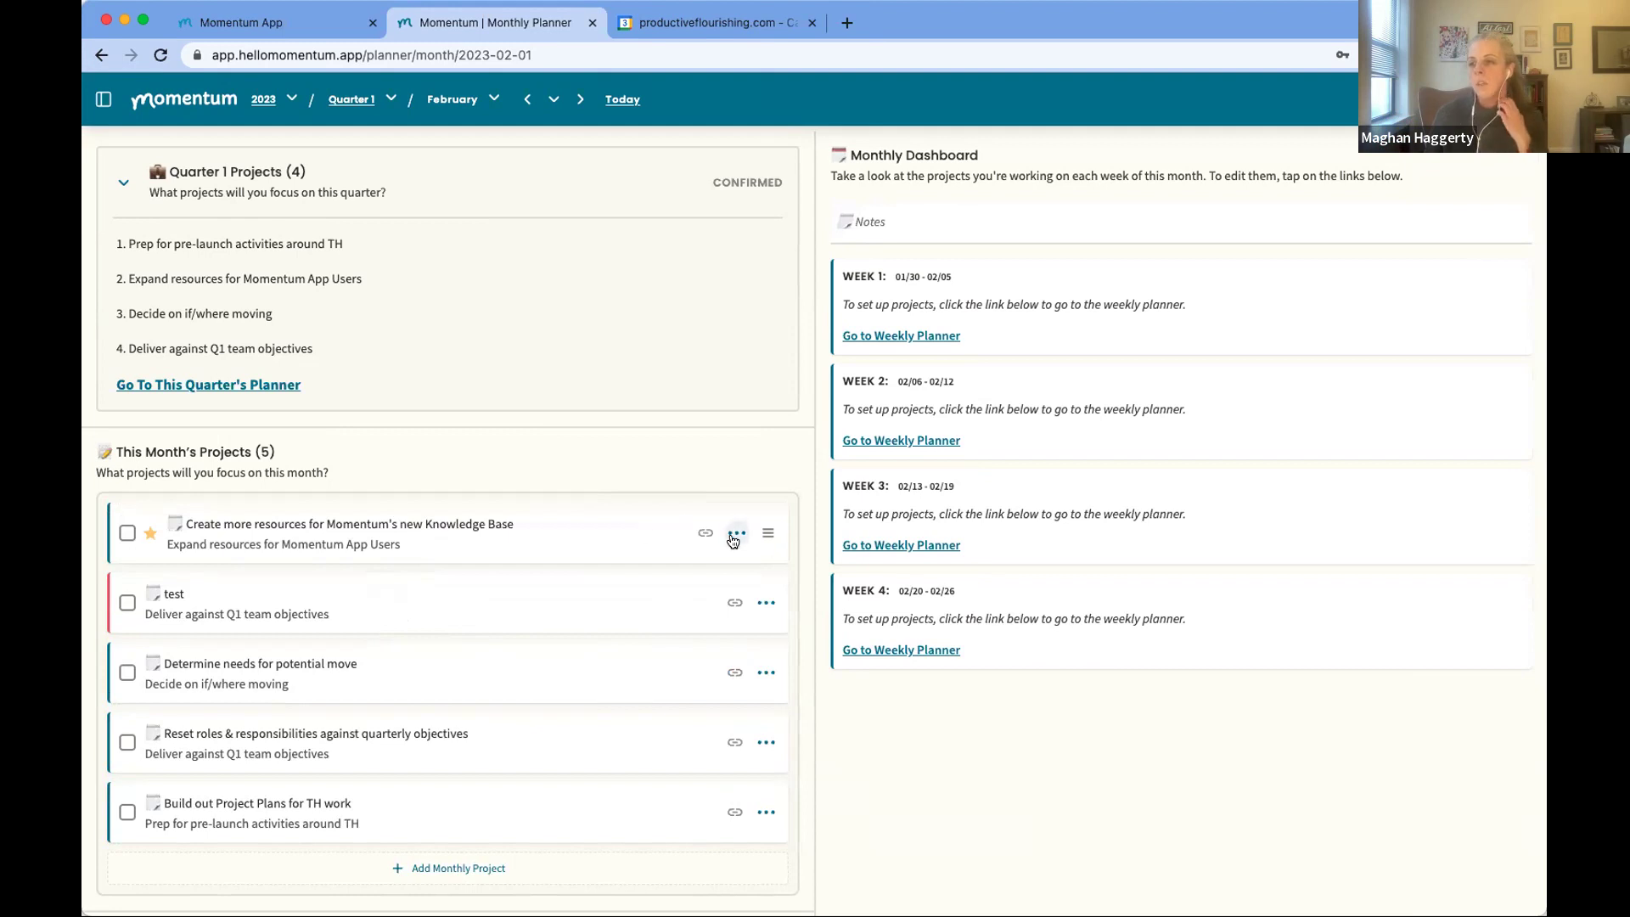
Step: Cancel an edit of the Knowledge Base project unchanged and move up to the Quarter 1 planner
left_click(735, 534)
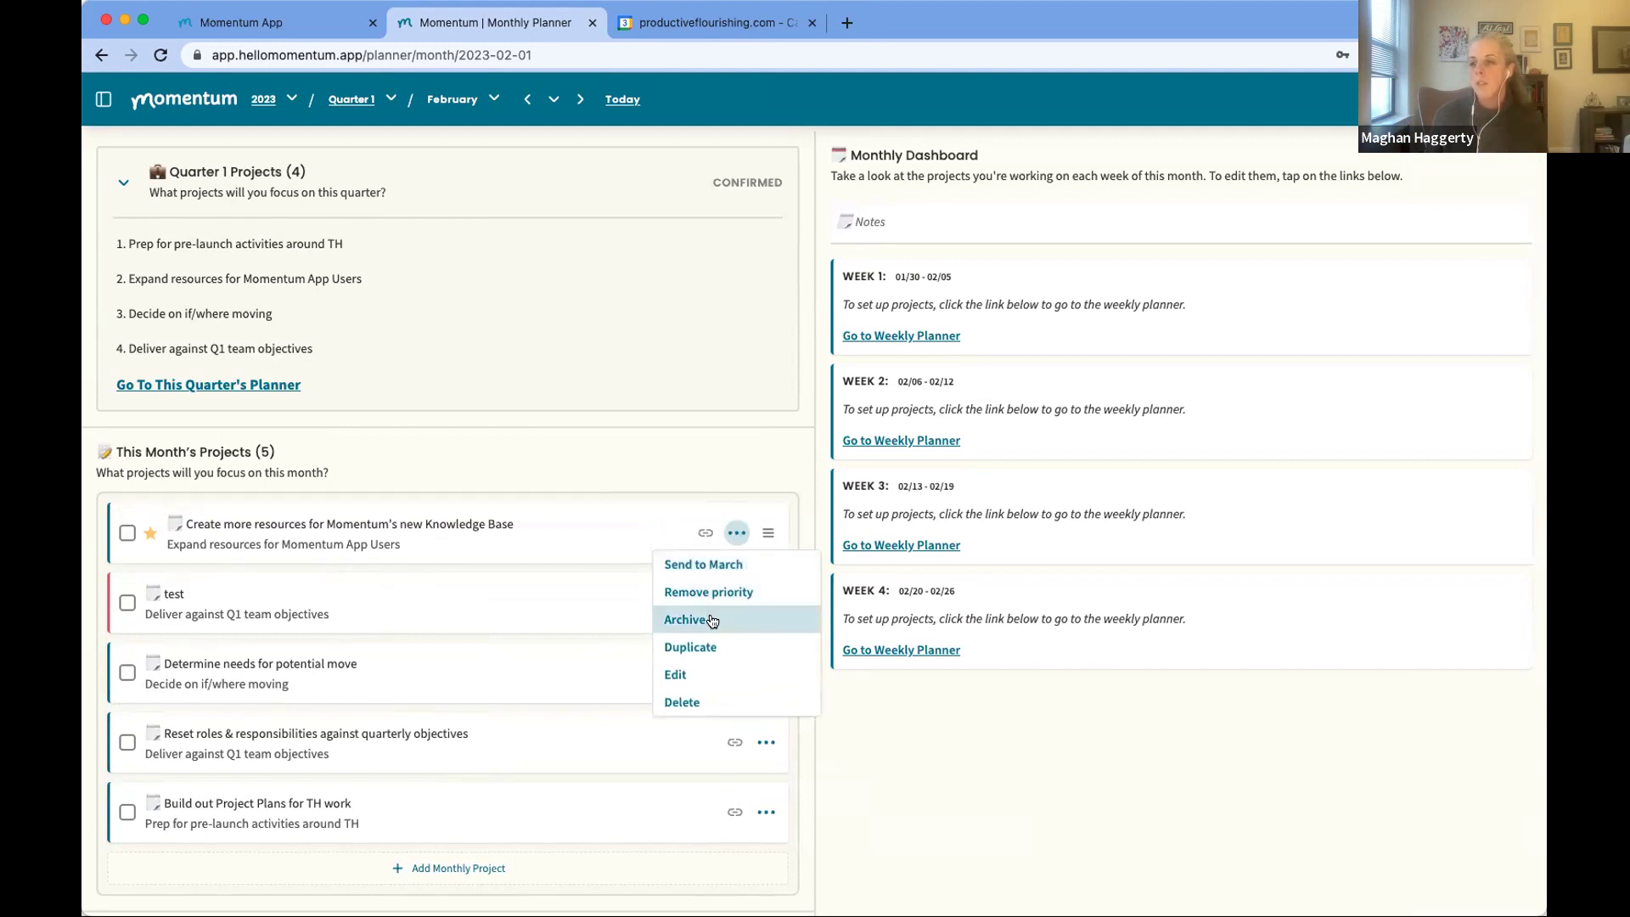
left_click(694, 681)
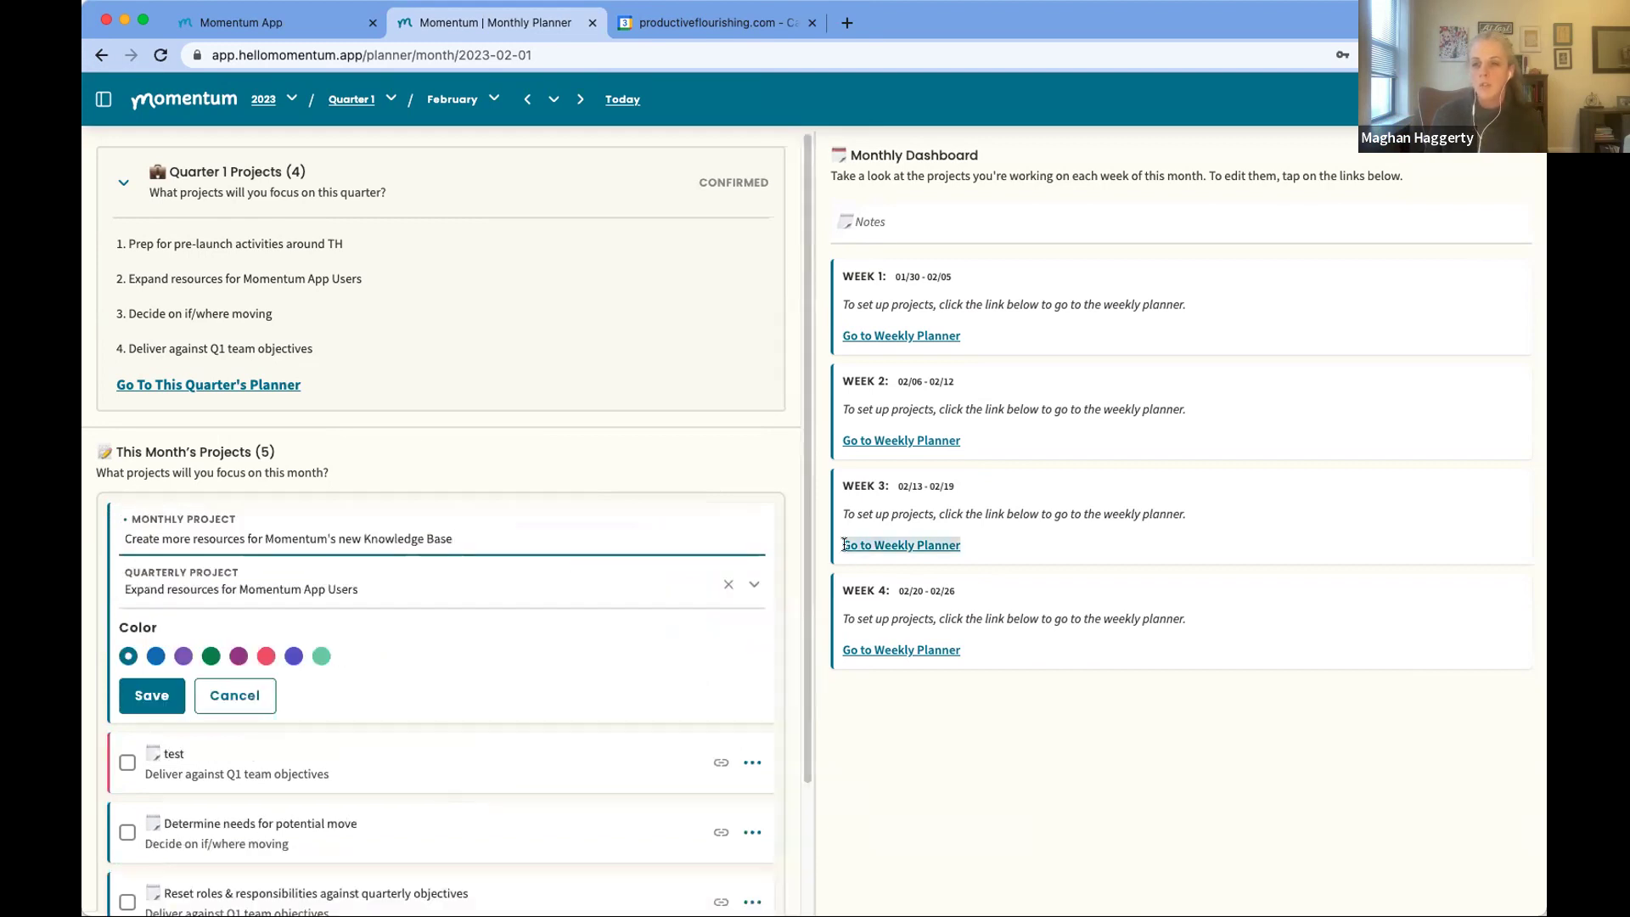
left_click(246, 693)
left_click(737, 533)
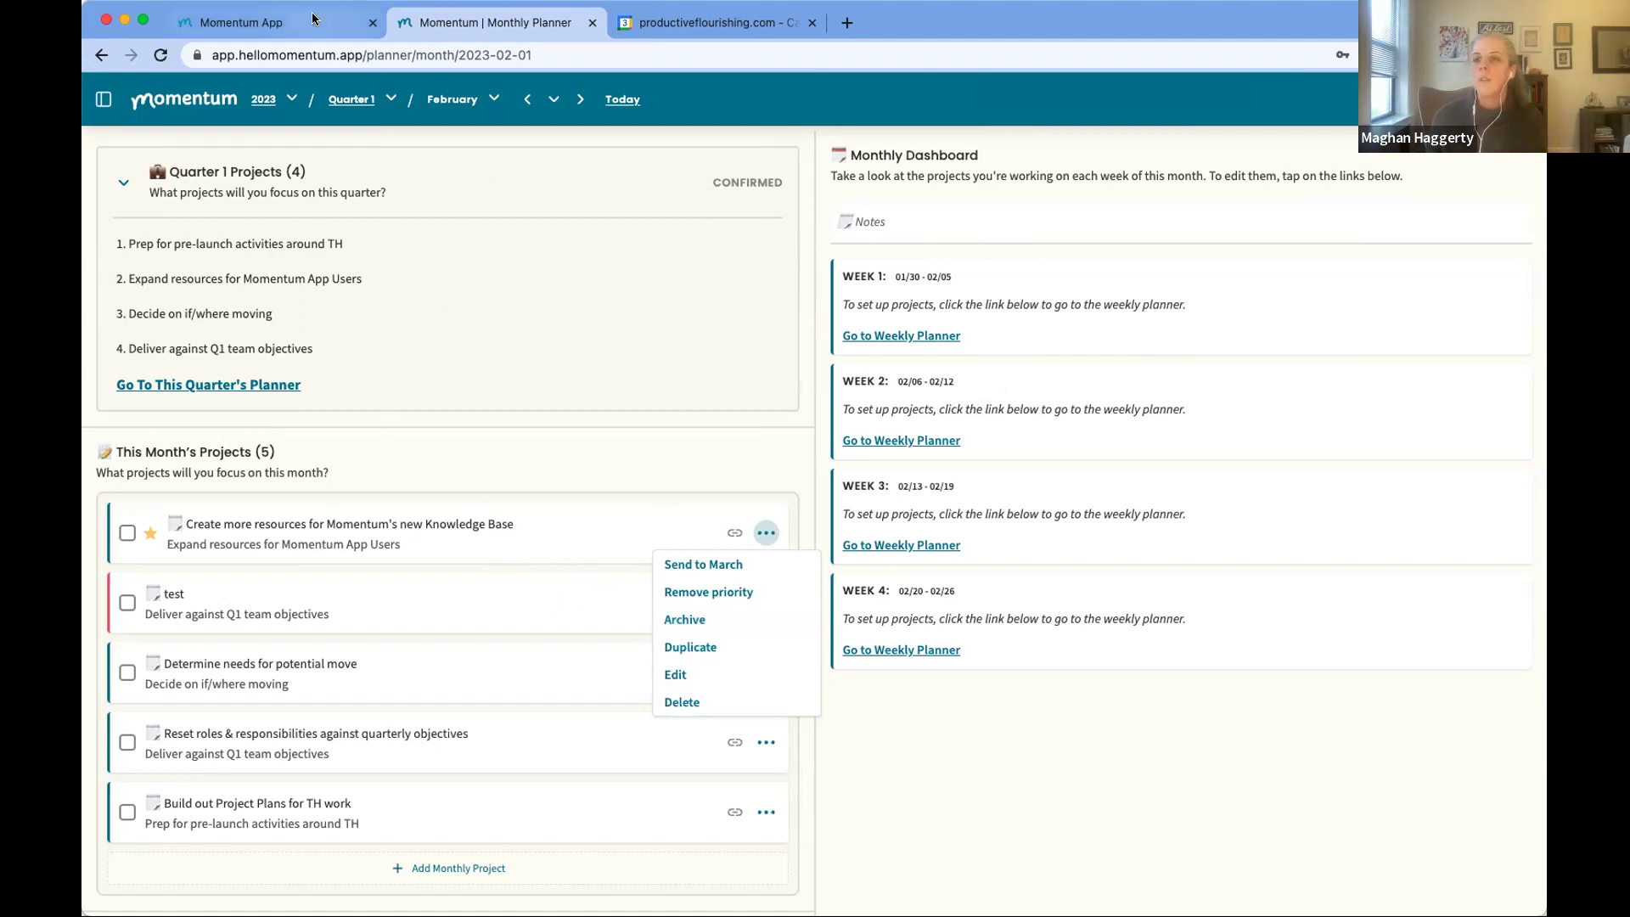
left_click(356, 97)
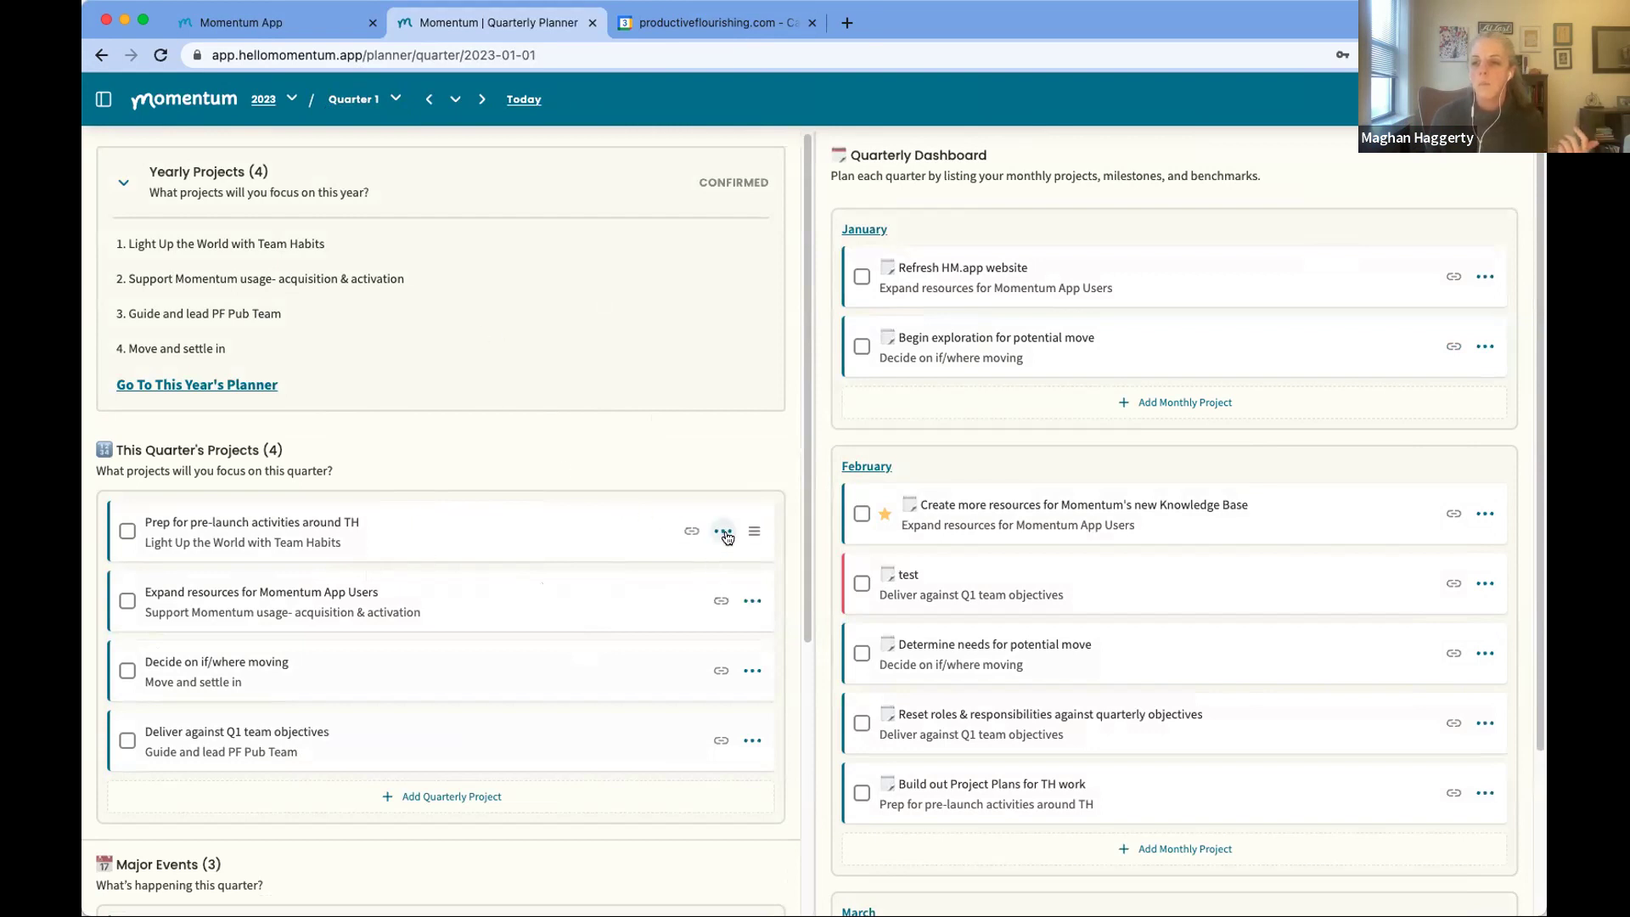
Step: Archive 'Prep for pre-launch activities around TH' together with its attached February project
left_click(724, 533)
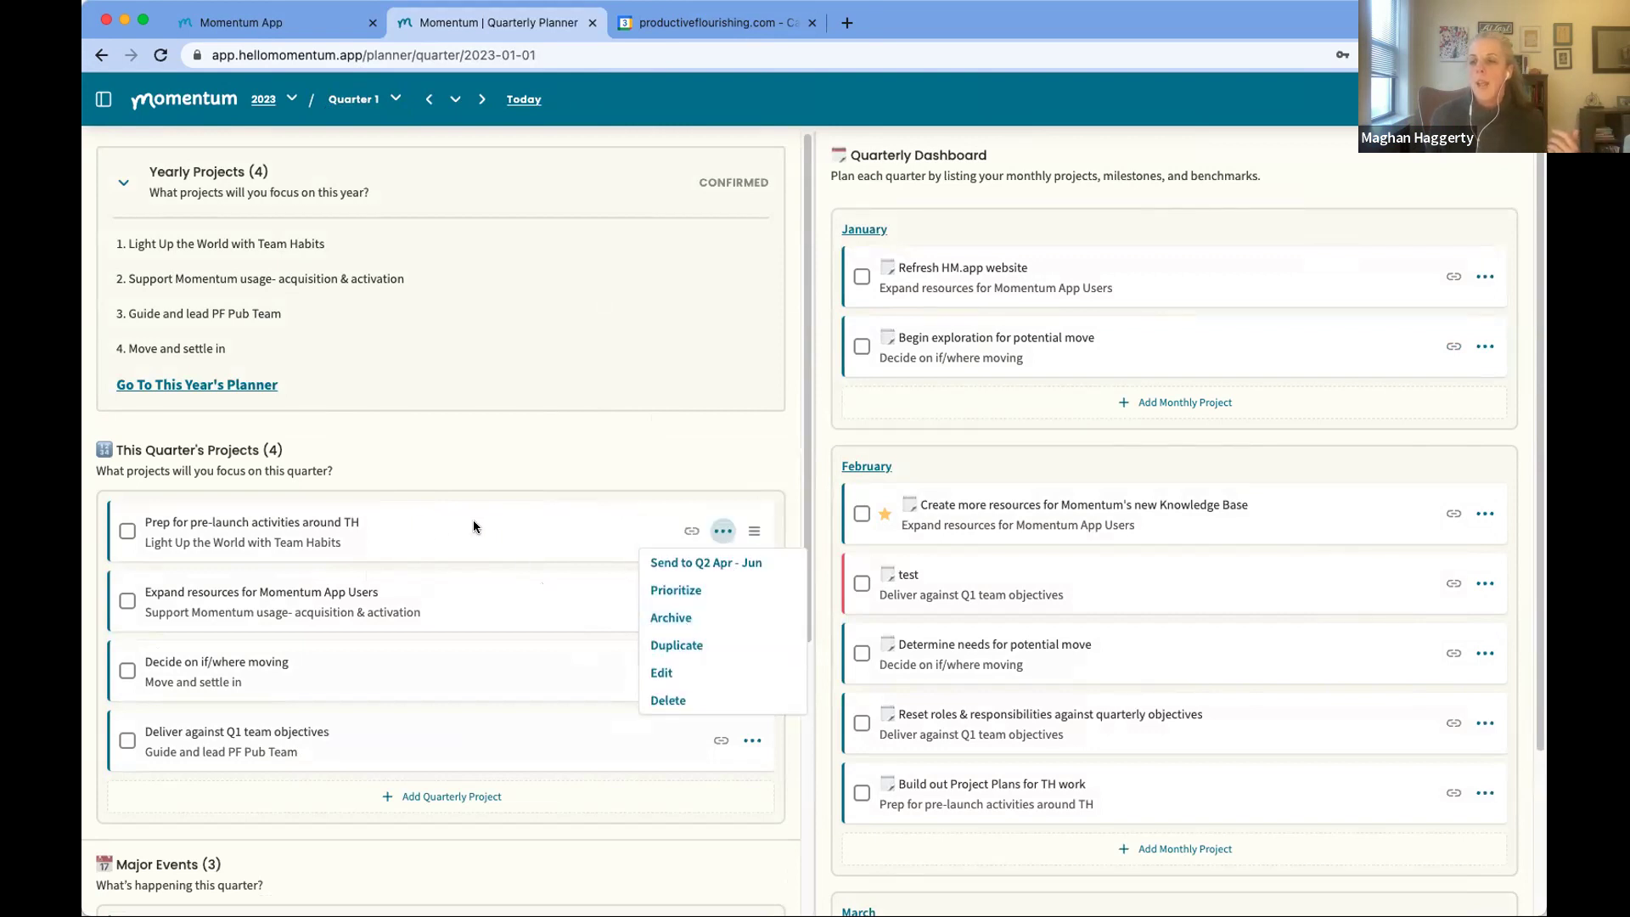
left_click(433, 538)
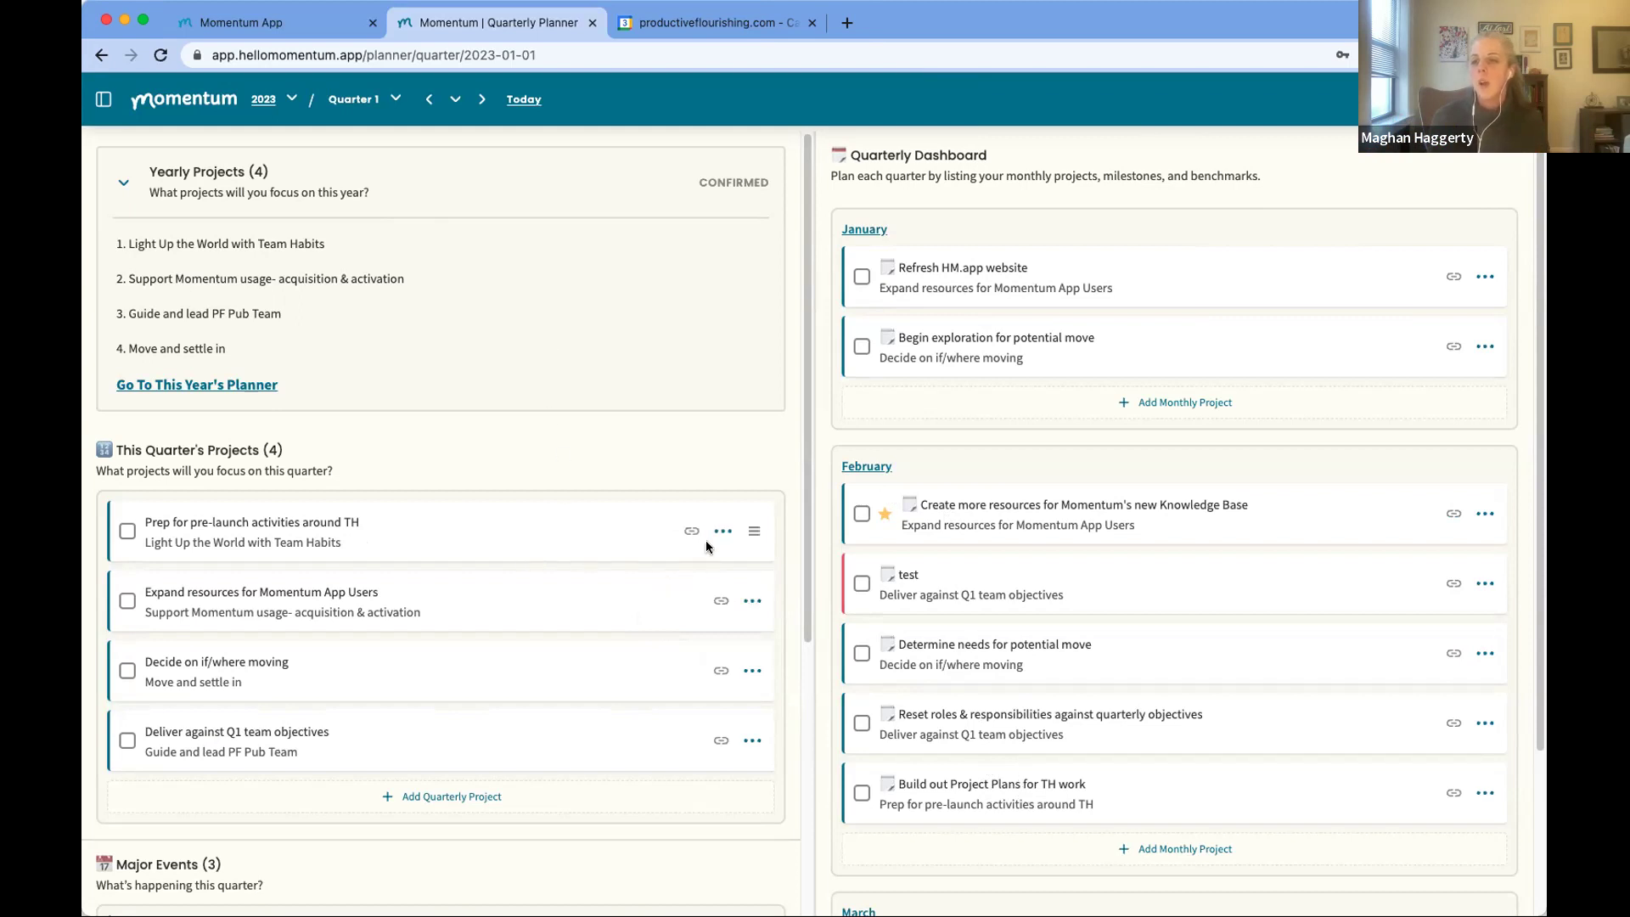
left_click(723, 532)
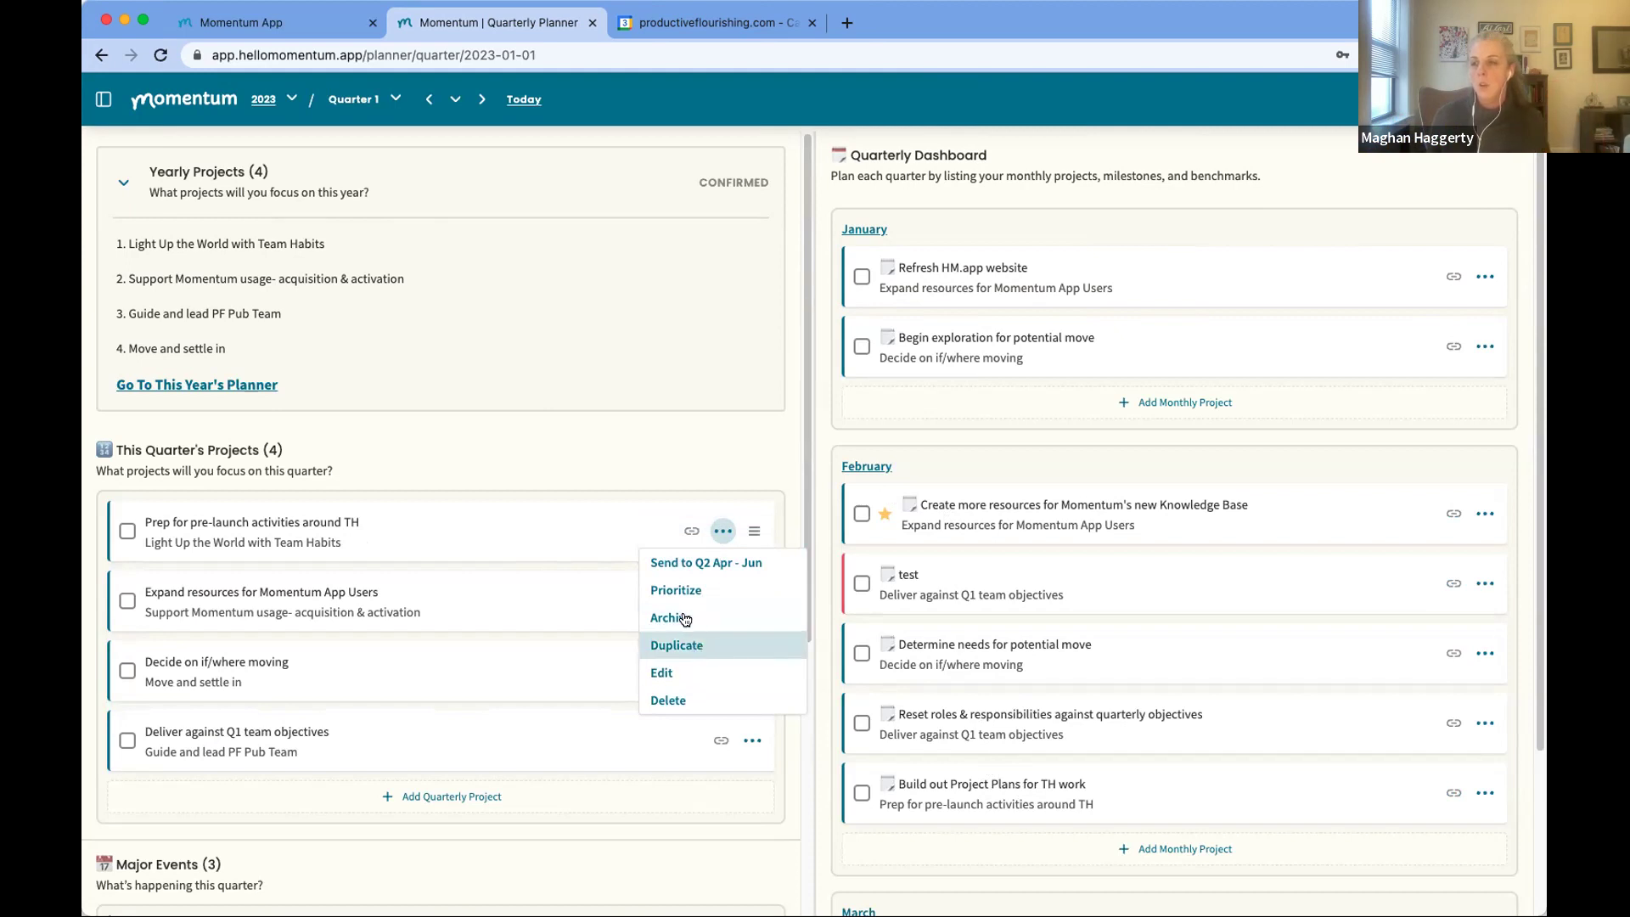
left_click(690, 618)
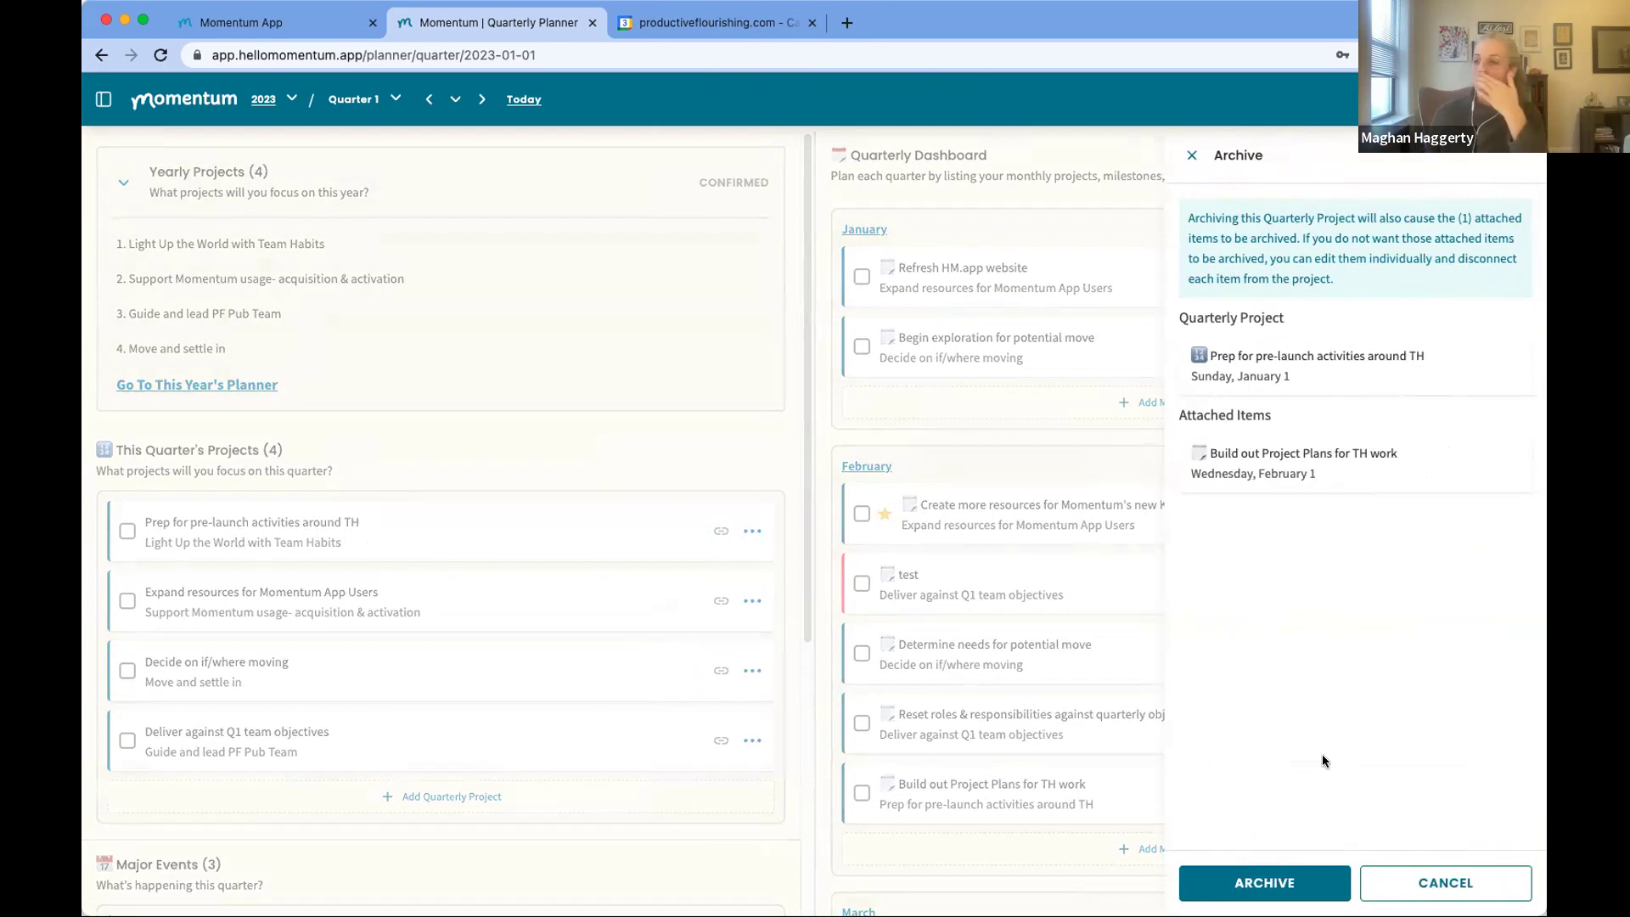
left_click(1254, 883)
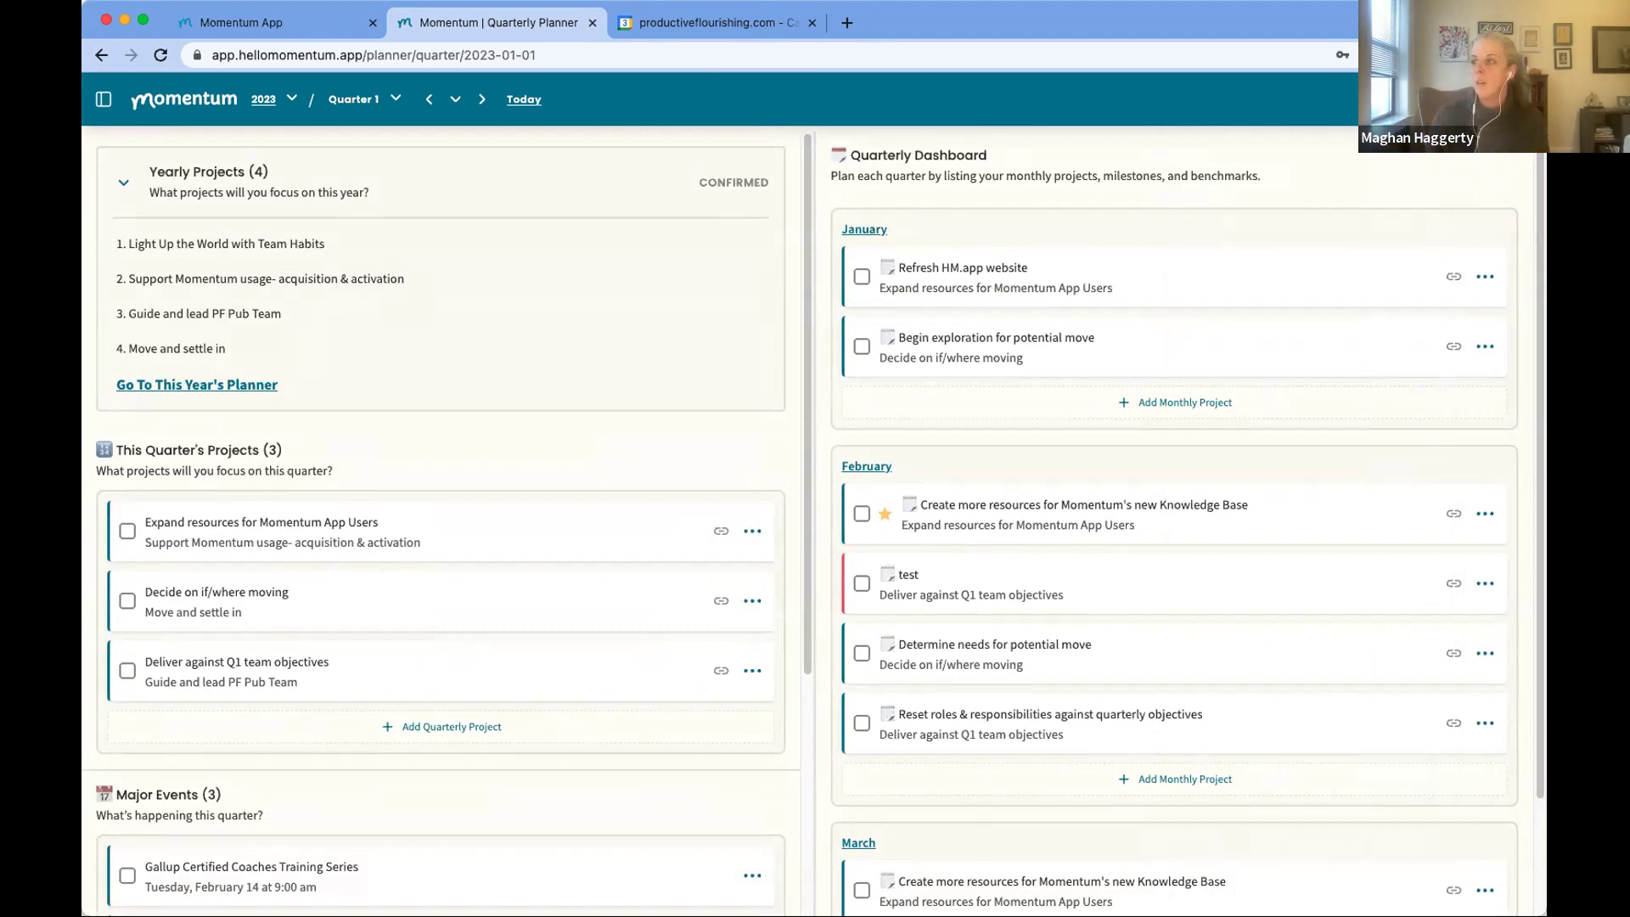
Step: Filter the Archive panel to Projects and expand the Prep for pre-launch project's attached item
left_click(1449, 99)
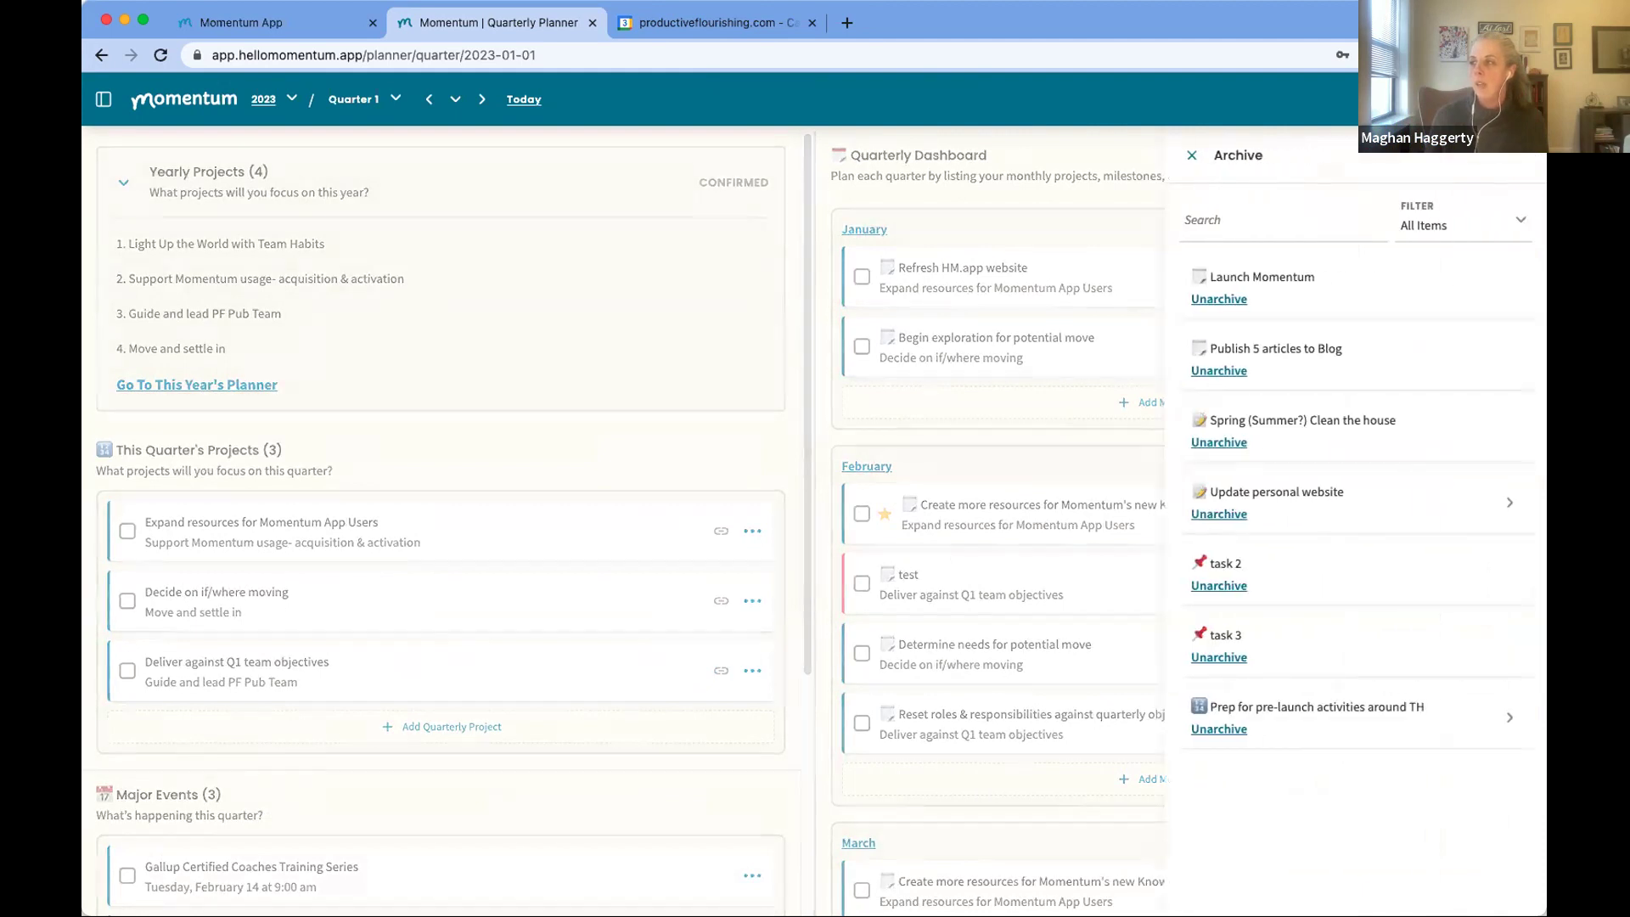
left_click(1442, 231)
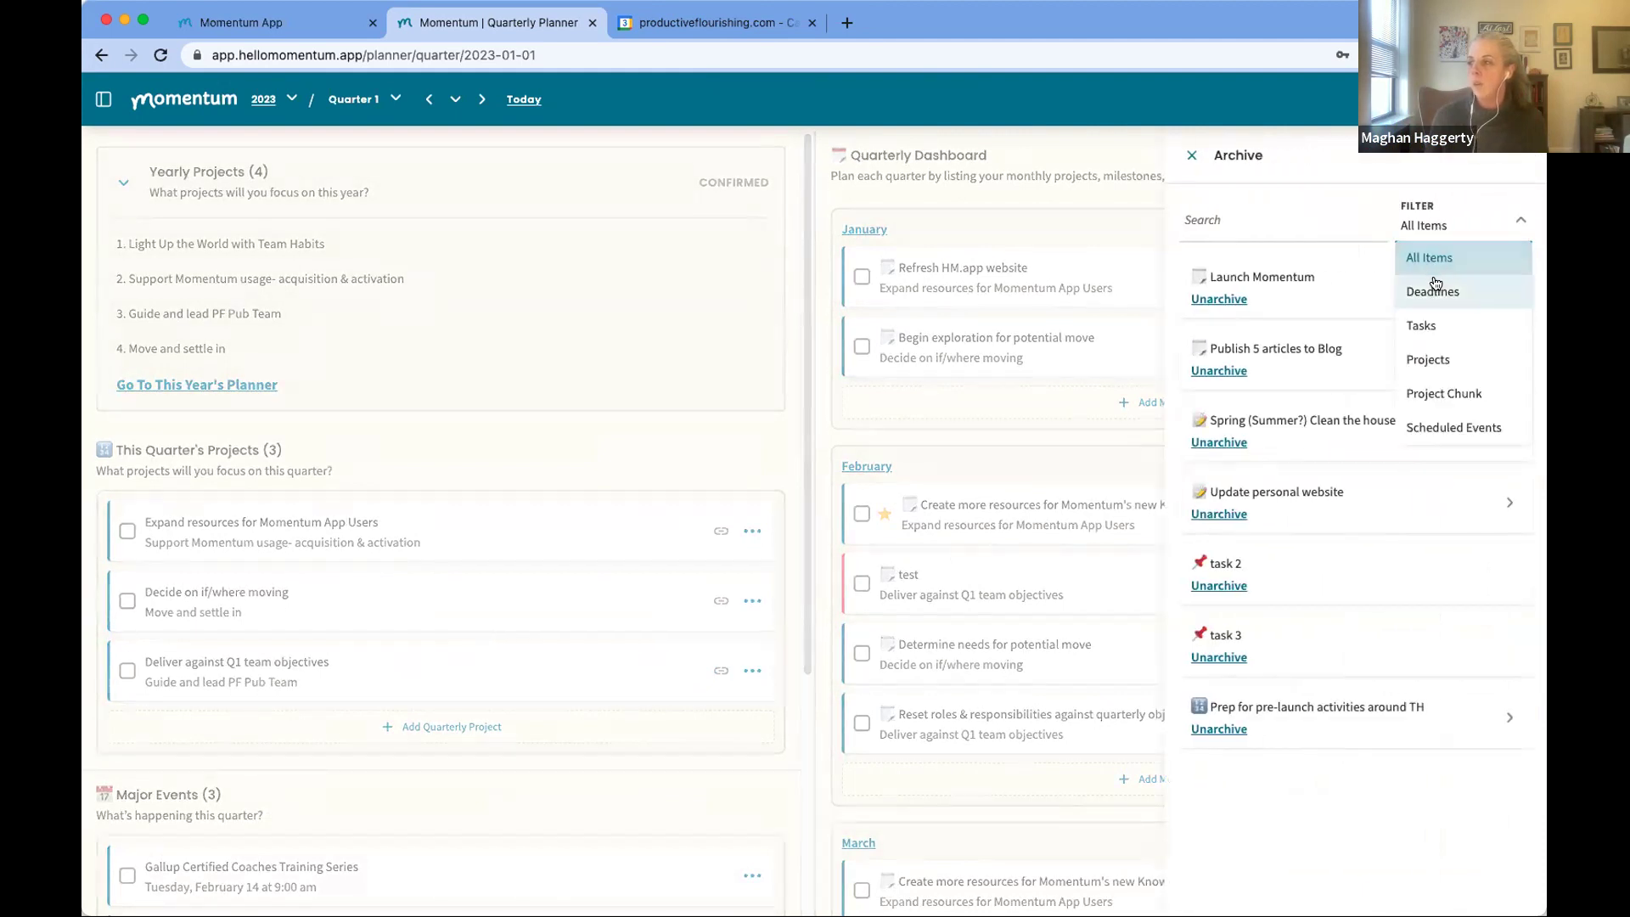
left_click(1429, 360)
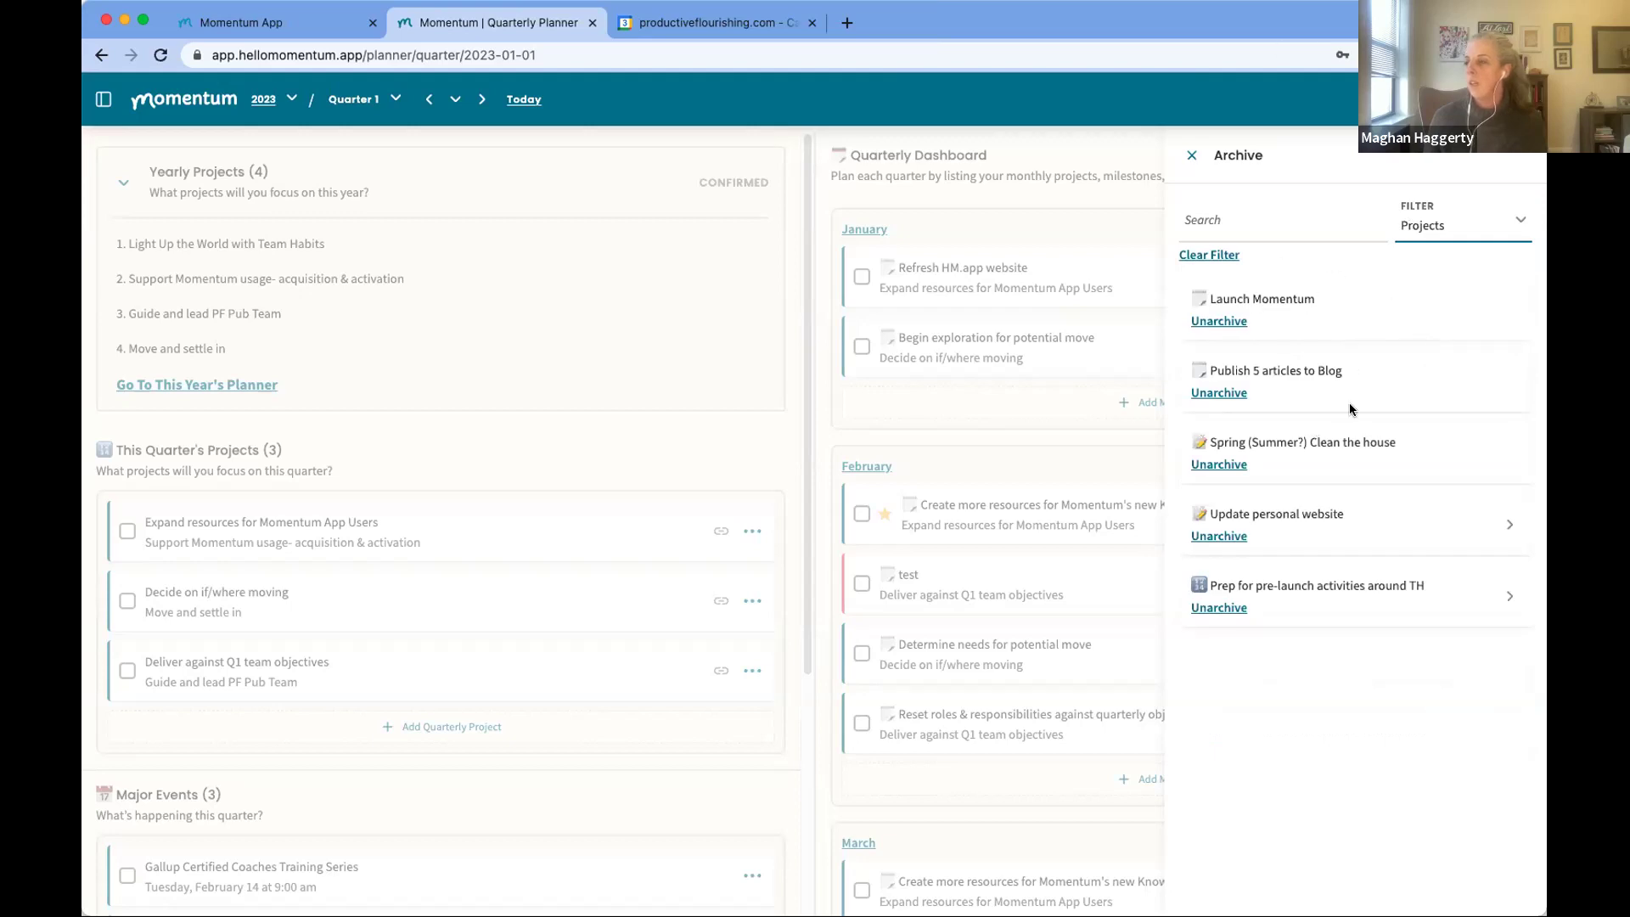
left_click(1279, 585)
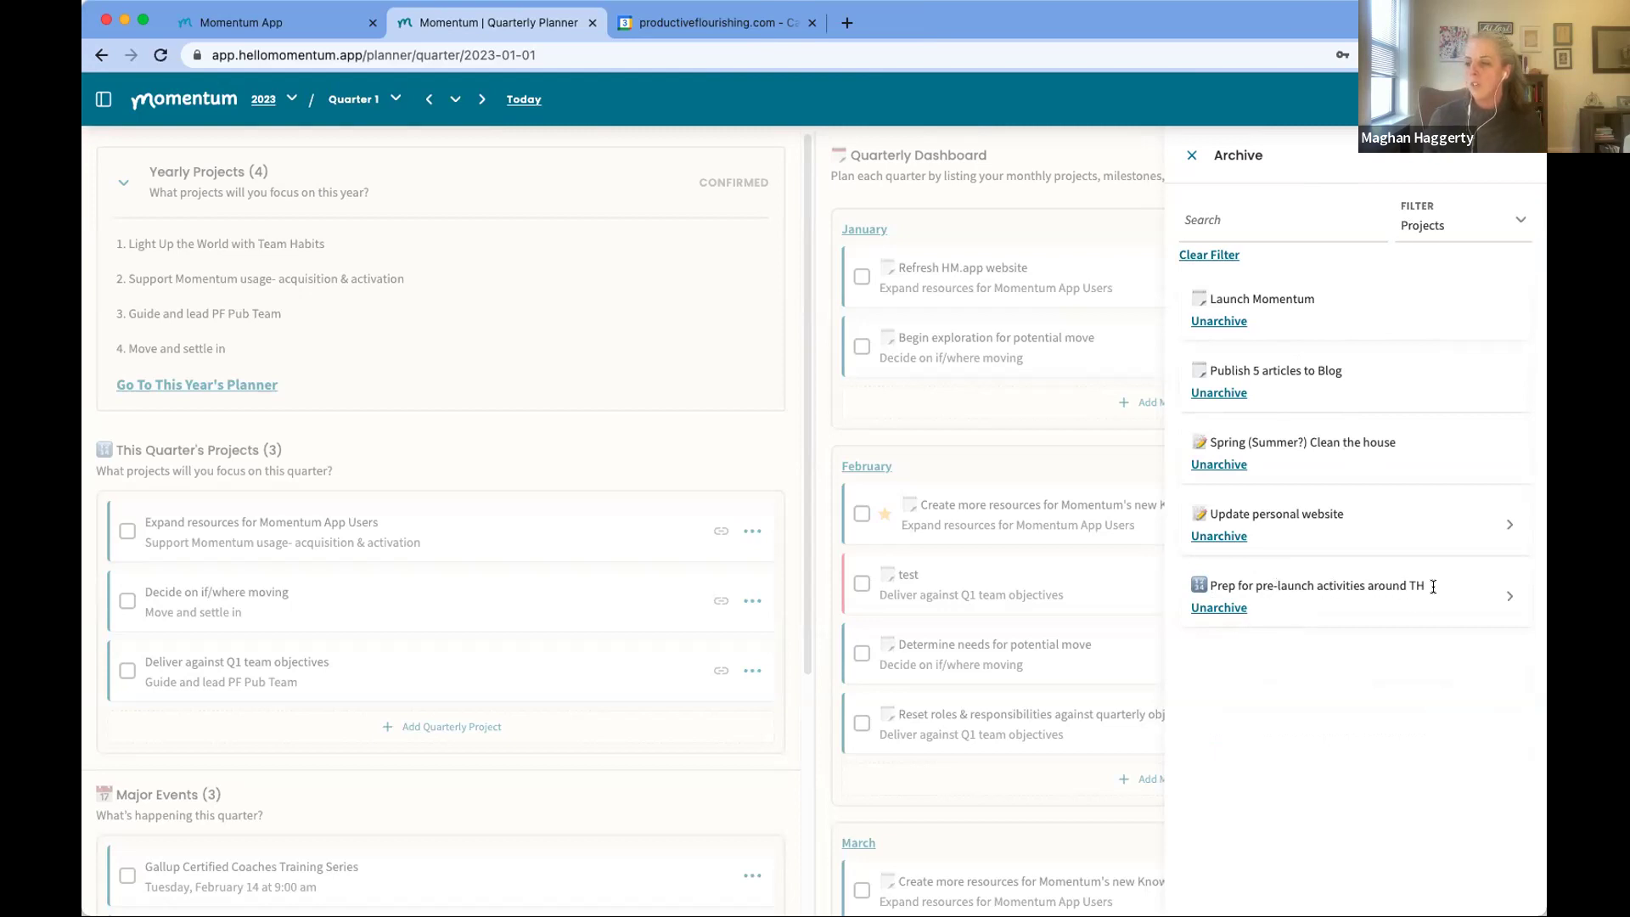
left_click(1509, 599)
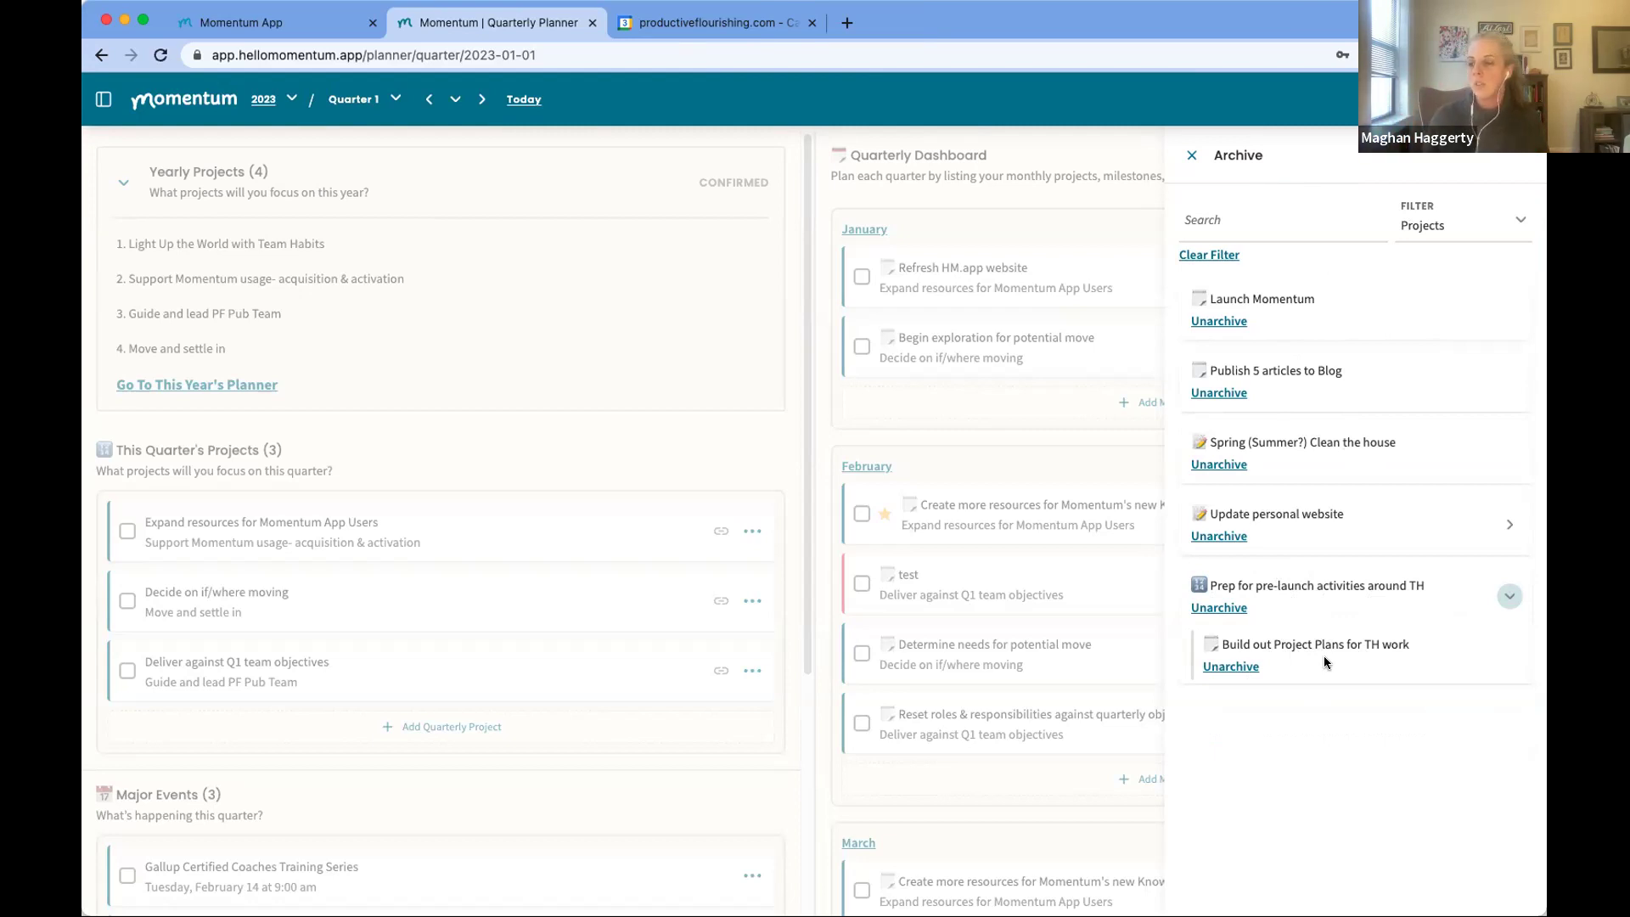
Step: Unarchive 'Prep for pre-launch activities around TH' into Q2 Apr–Jun
left_click(1219, 608)
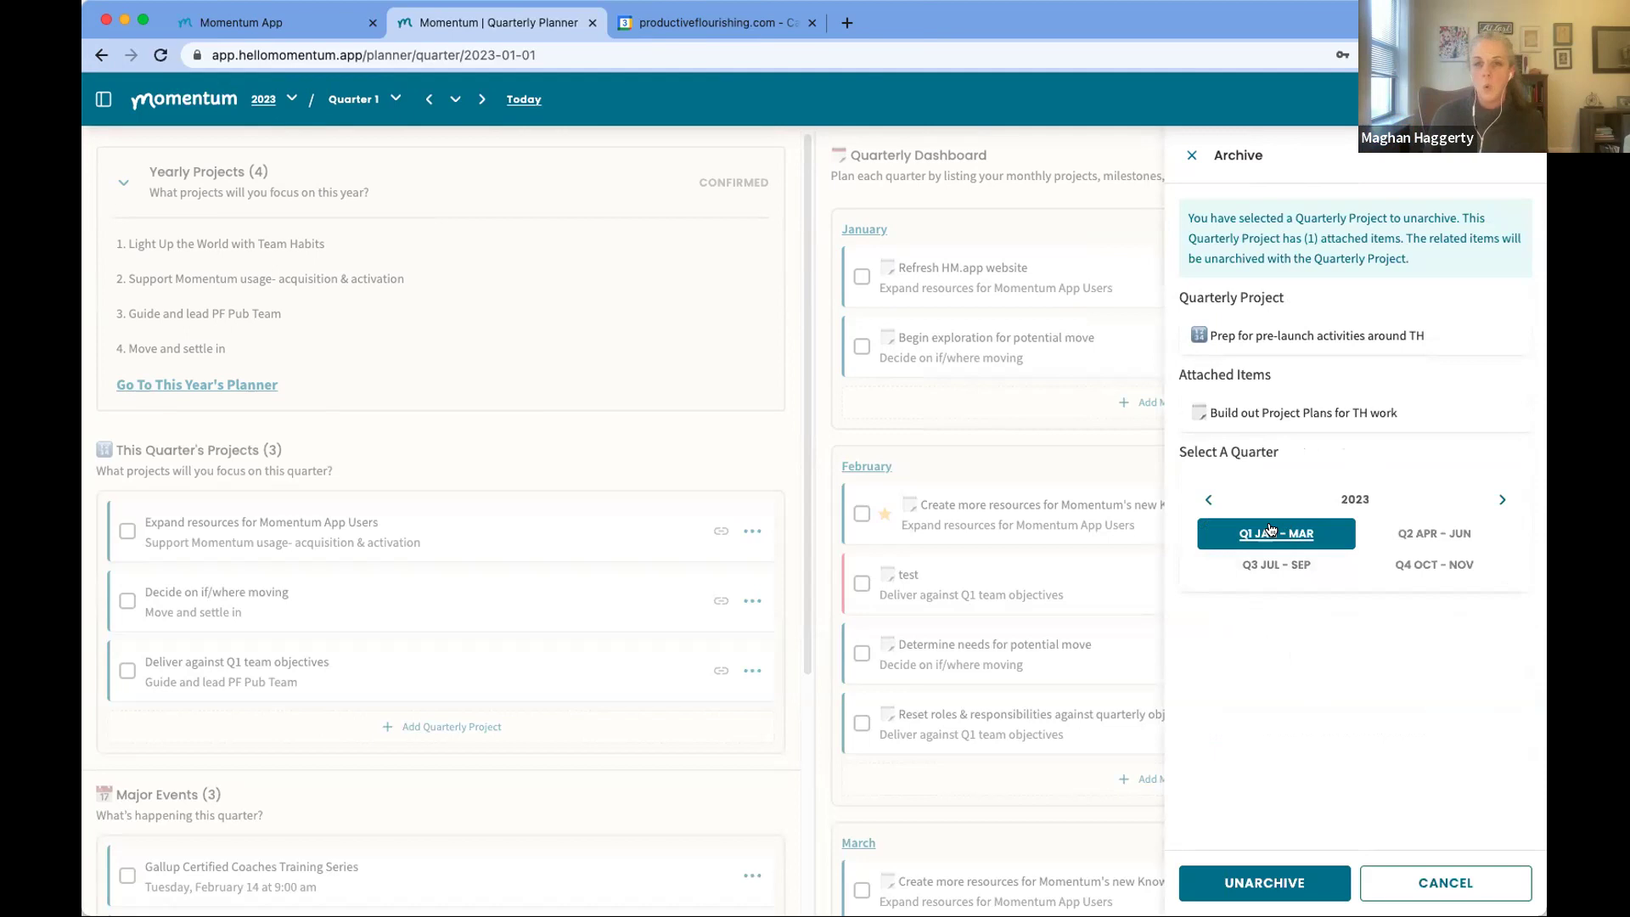
left_click(1437, 535)
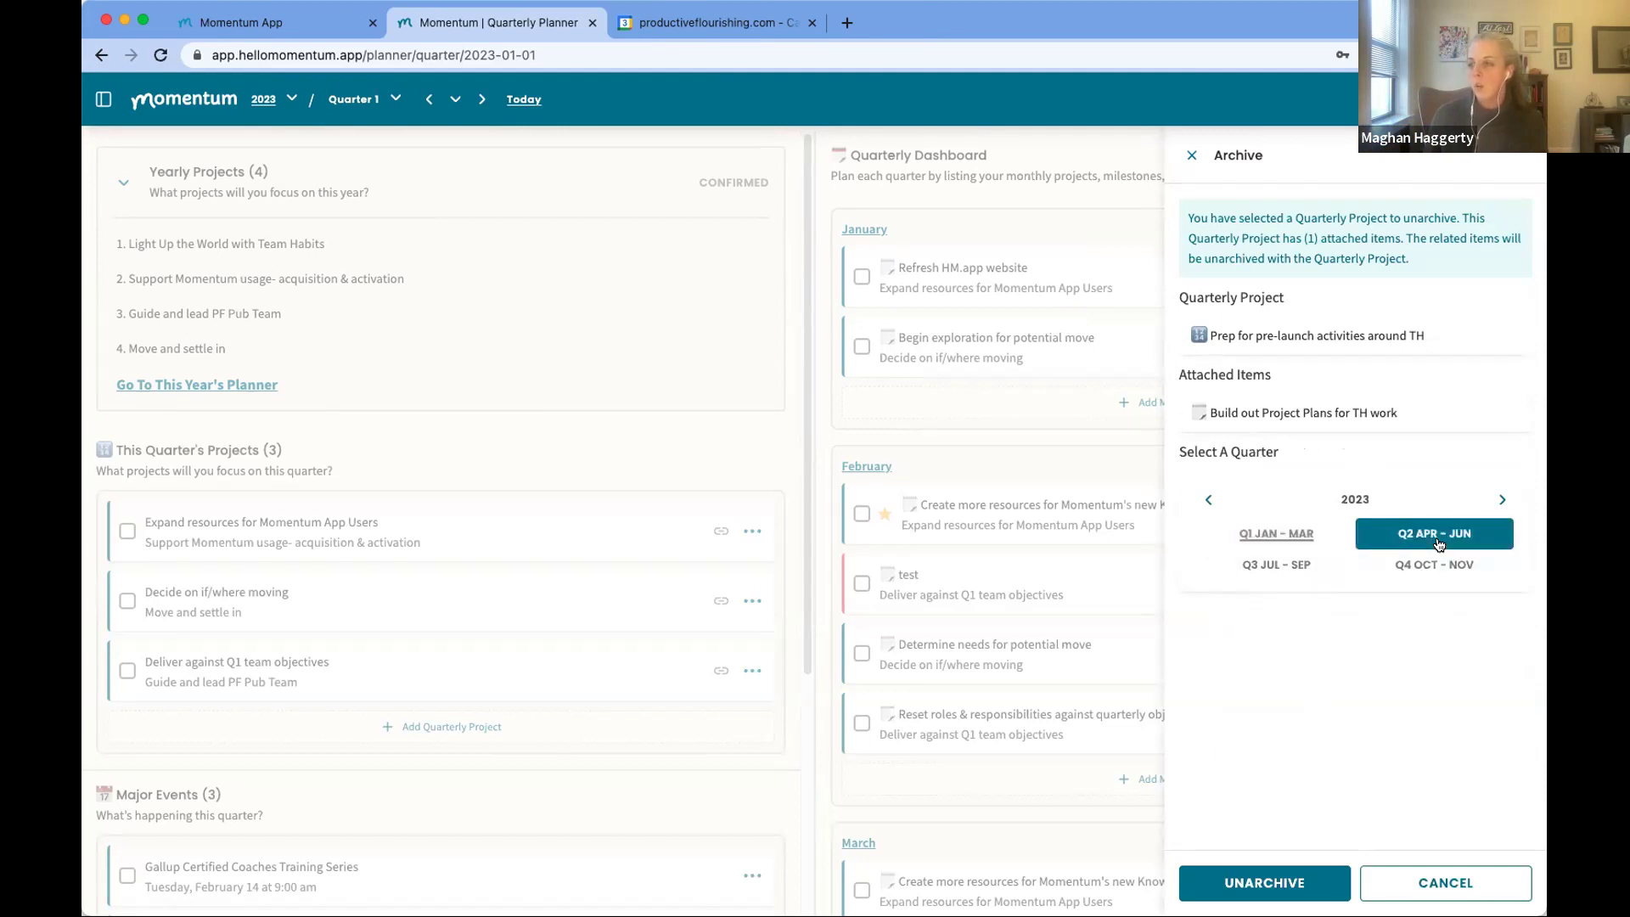
left_click(1244, 881)
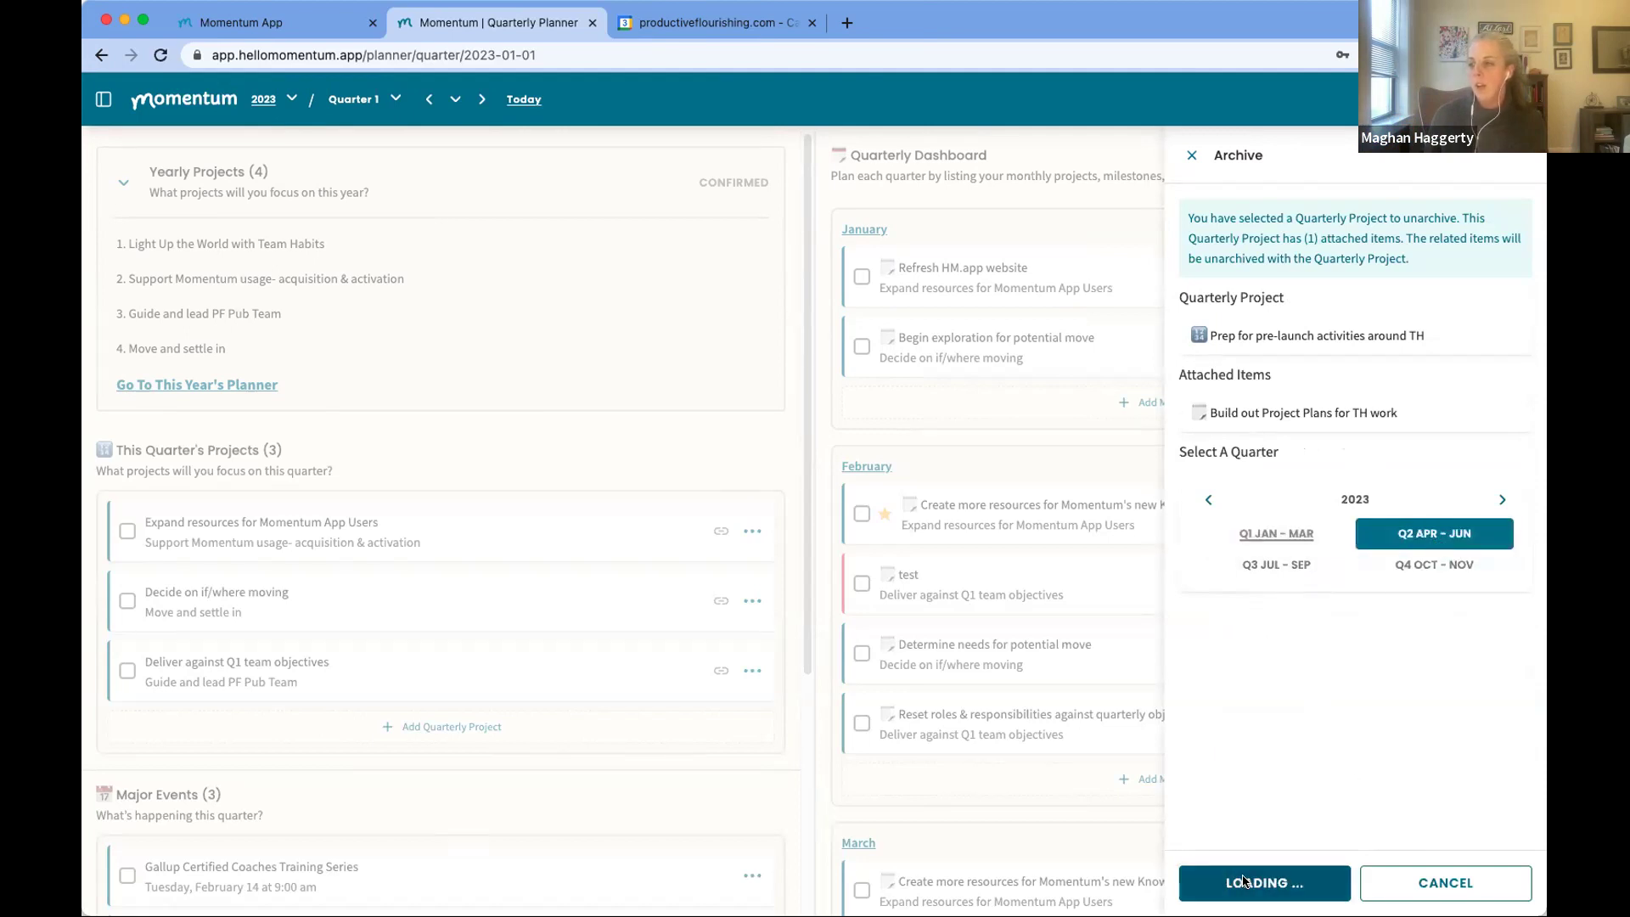
Step: Switch to Quarter 2 and archive the Prep for pre-launch project with its attached item
left_click(396, 99)
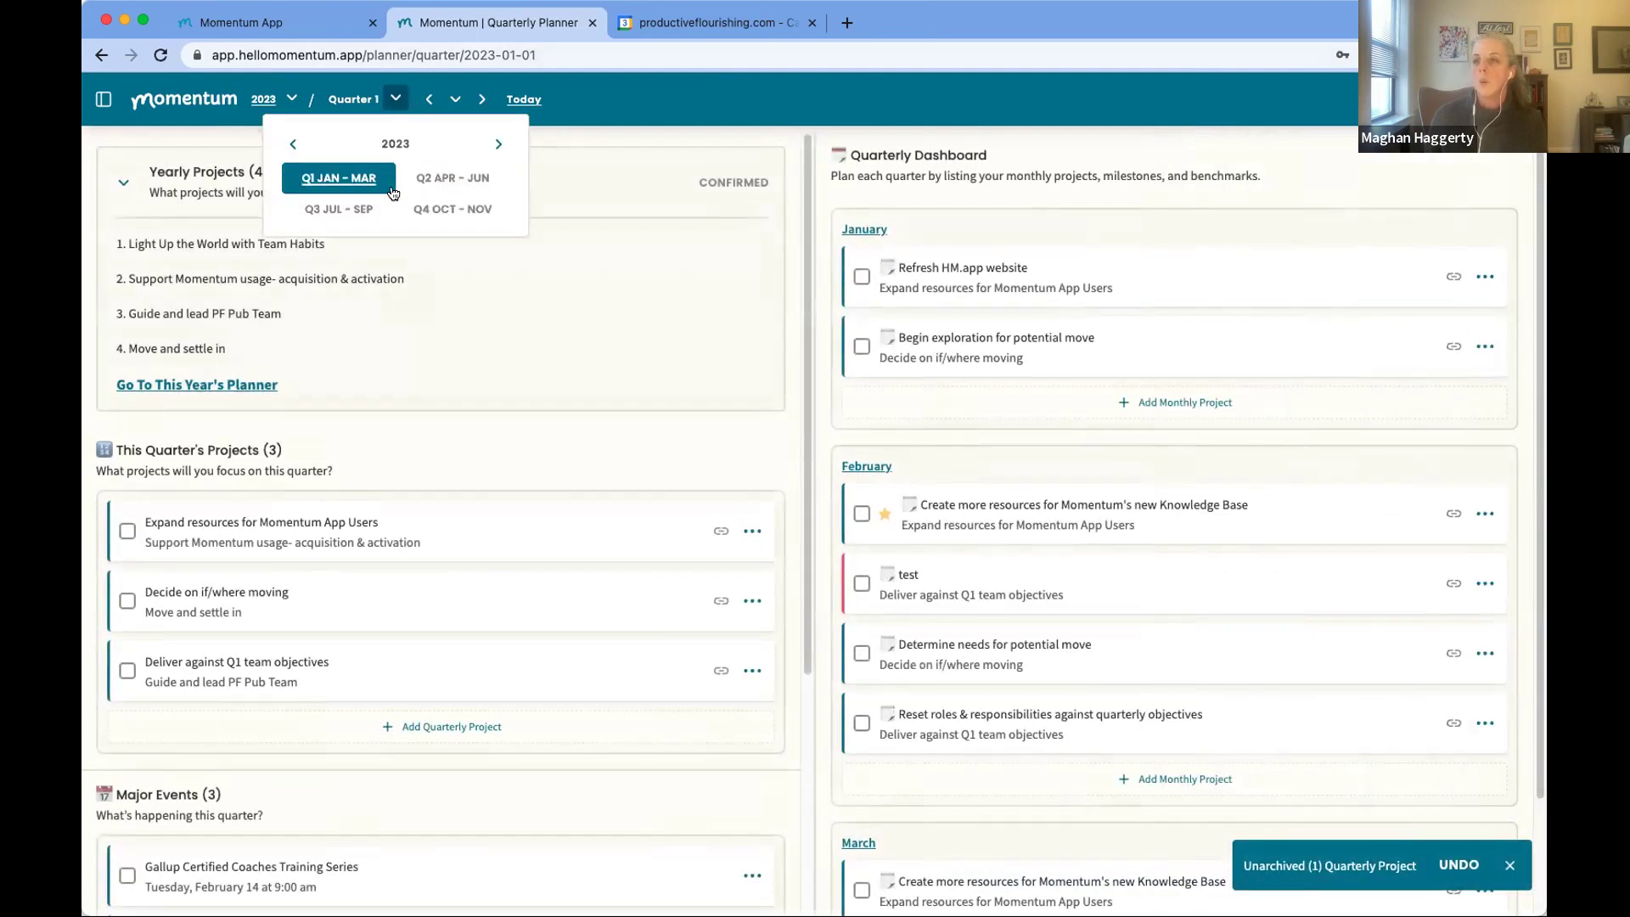
left_click(441, 175)
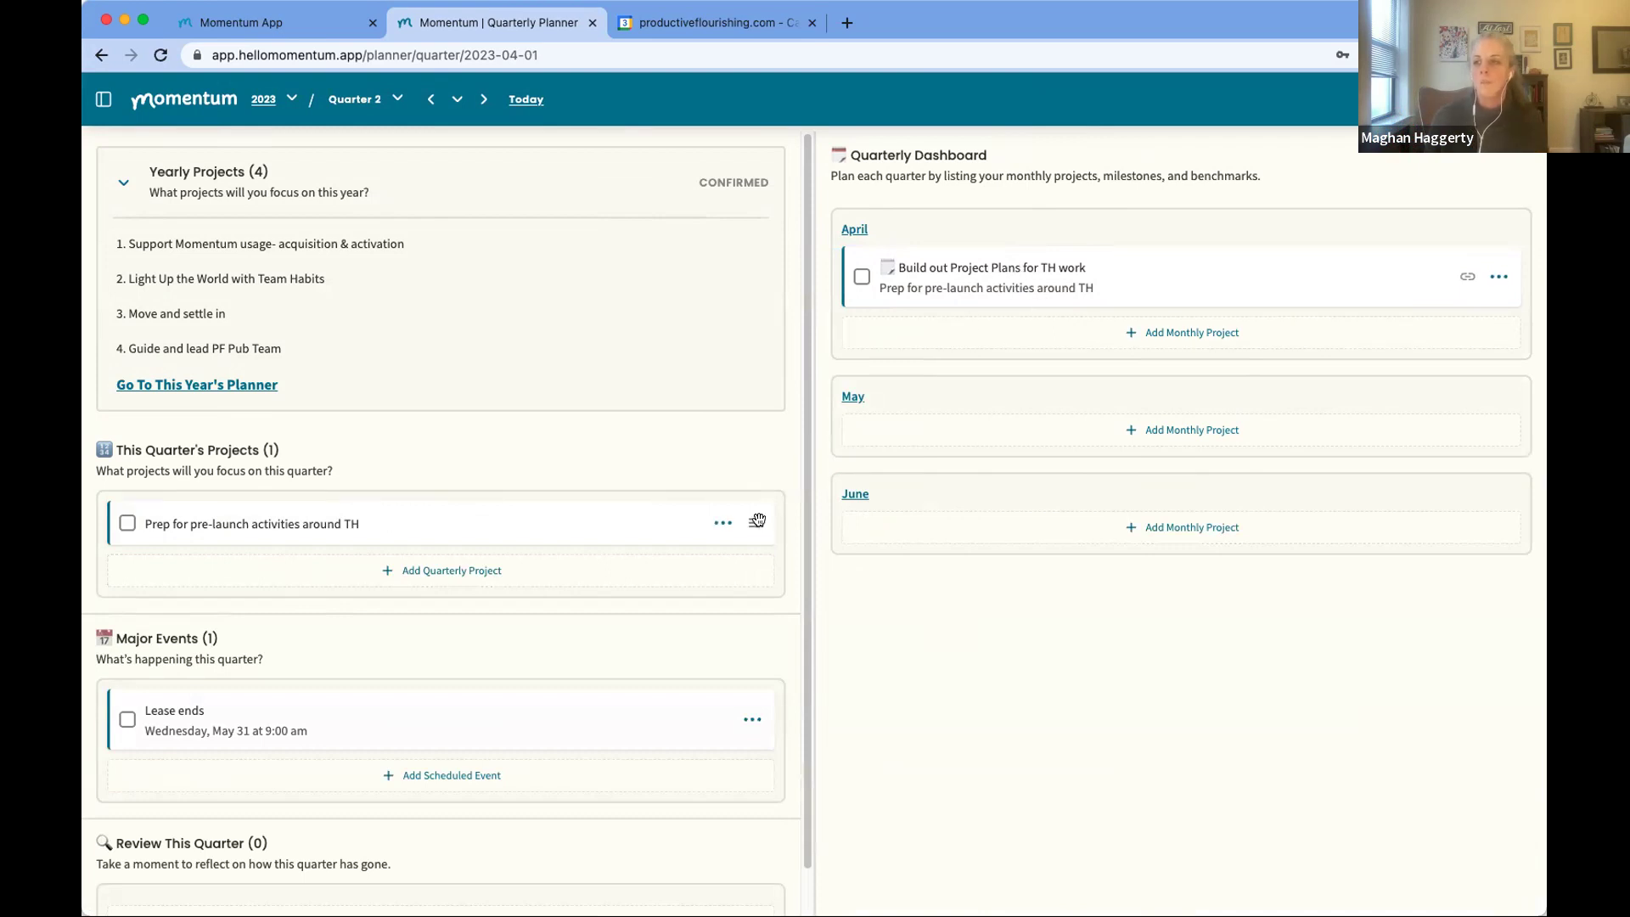
left_click(723, 524)
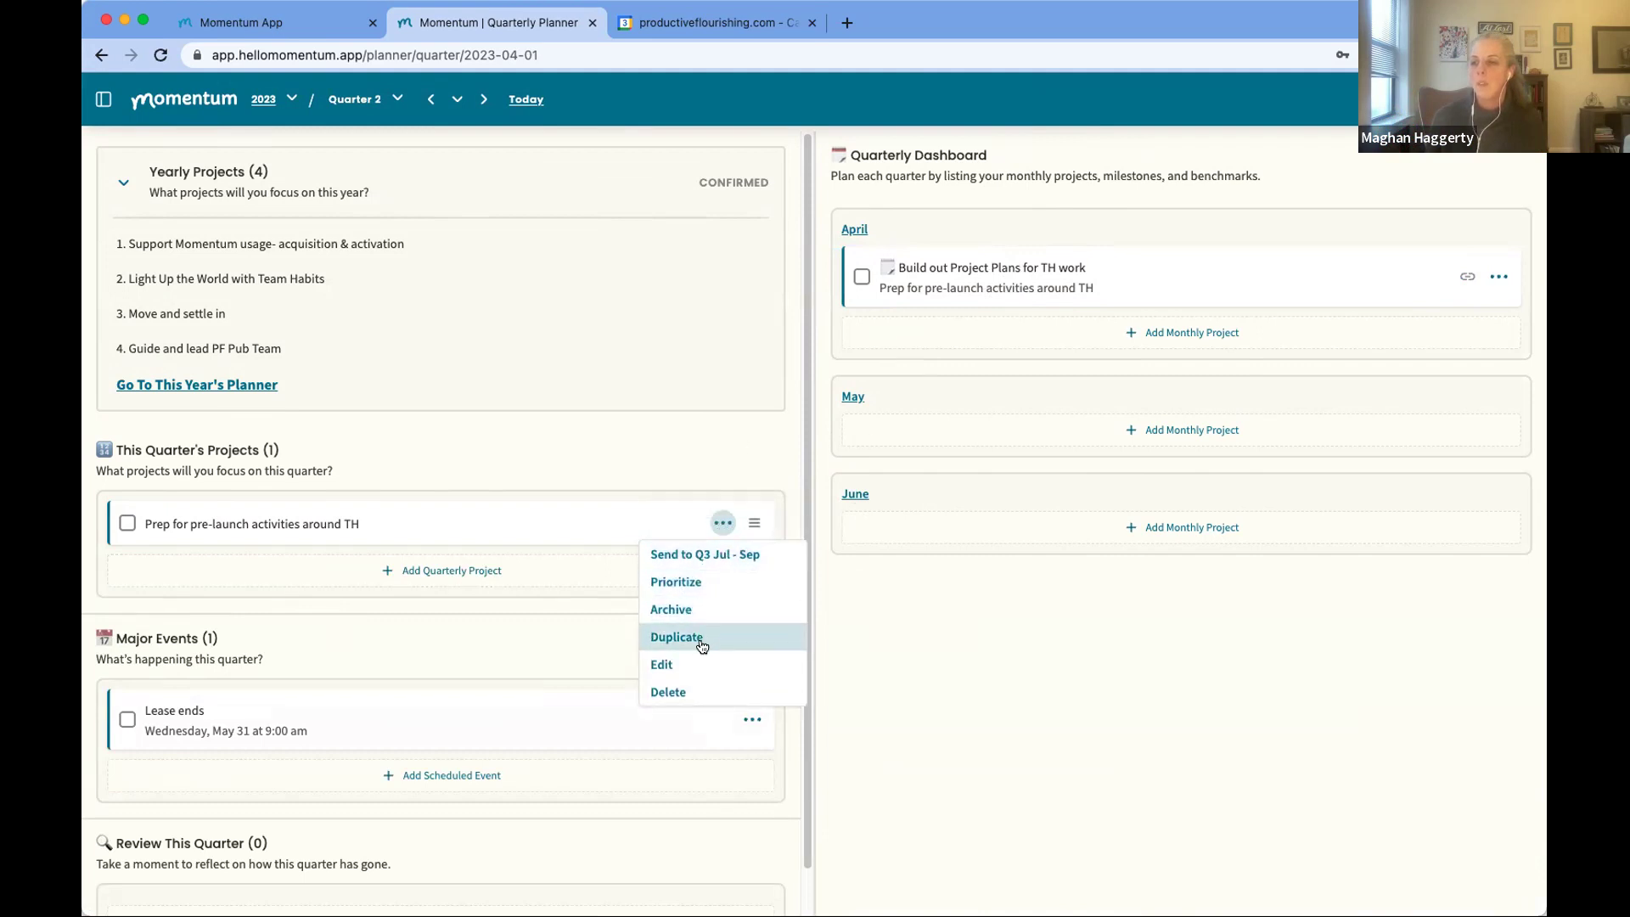
left_click(690, 610)
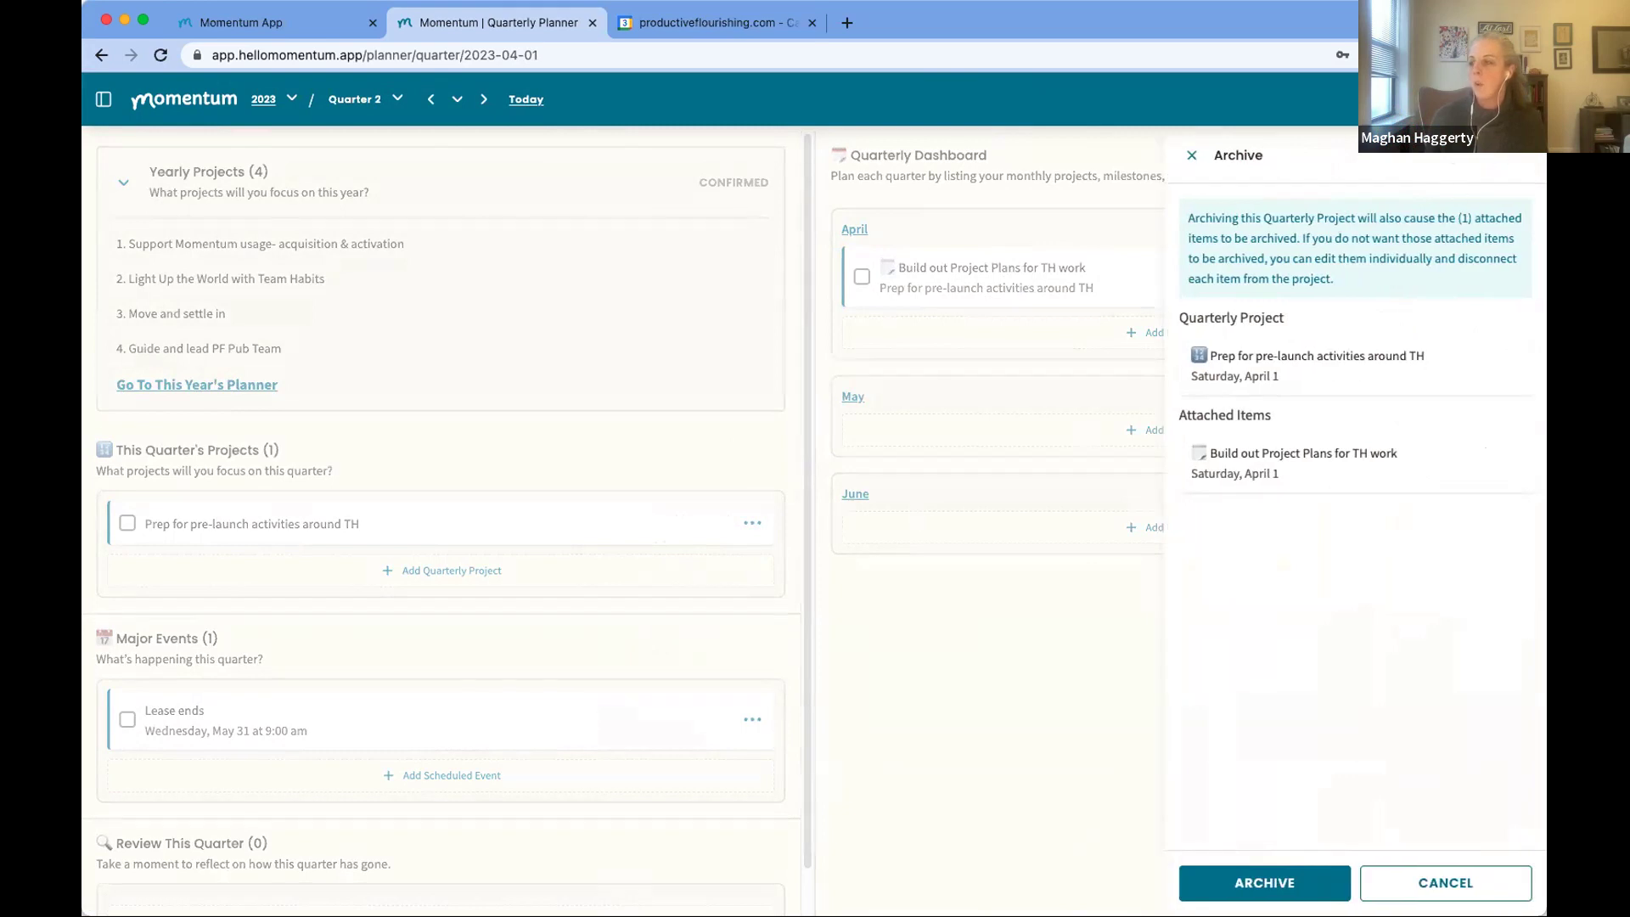
left_click(1257, 884)
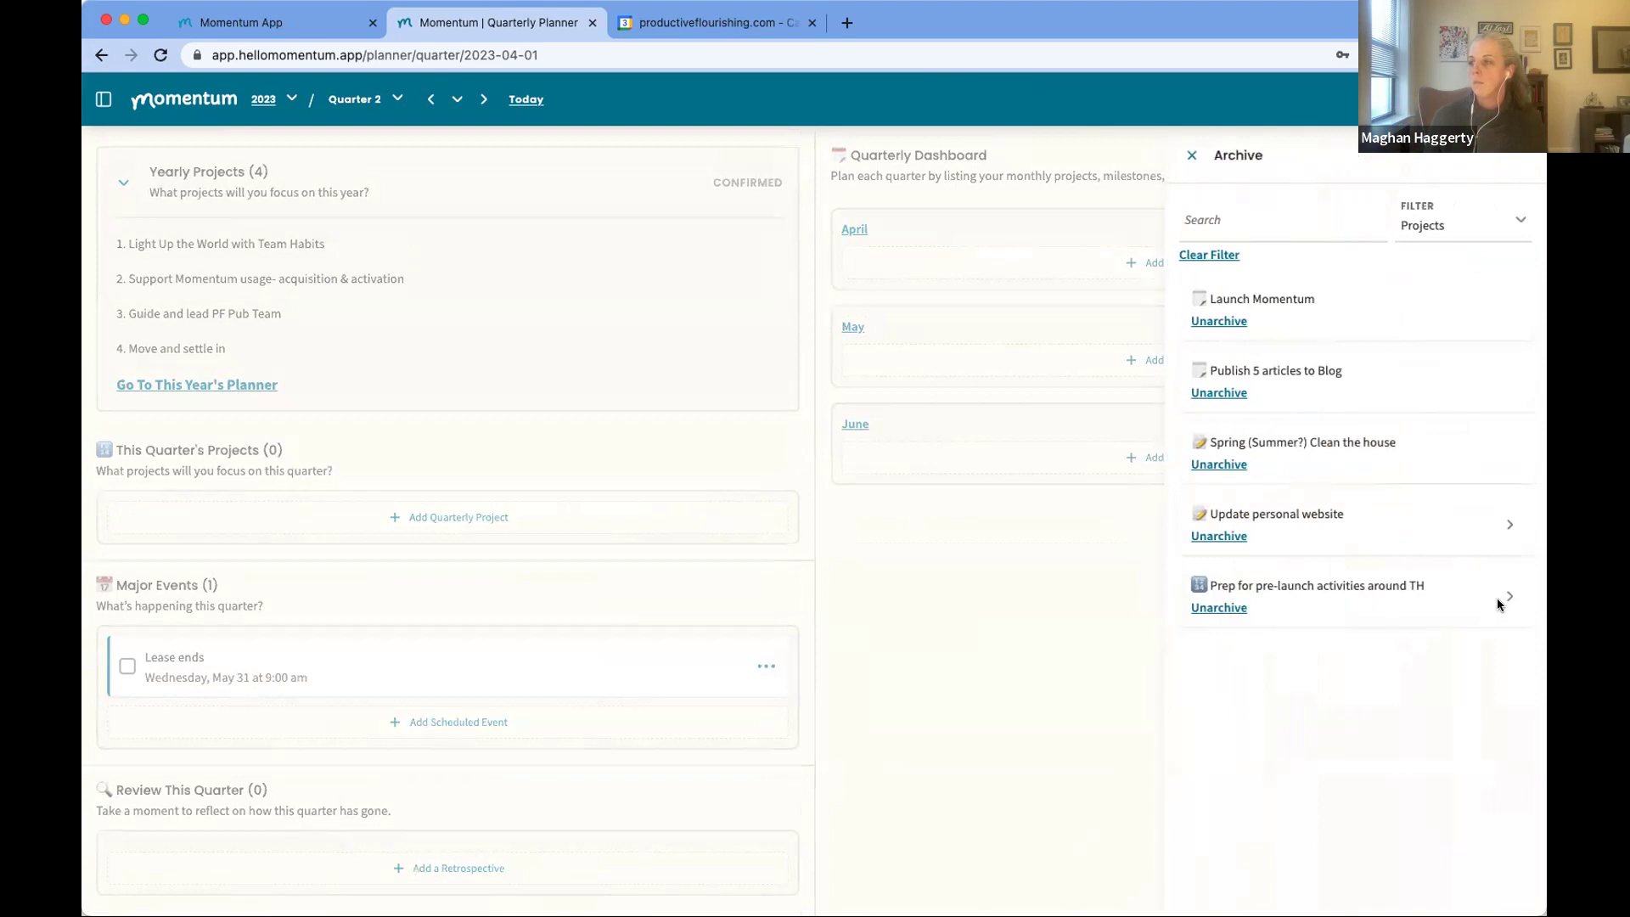
Step: Restore the Prep for pre-launch project from the archive and return to Quarter 1
left_click(1222, 608)
left_click(1263, 542)
left_click(1274, 882)
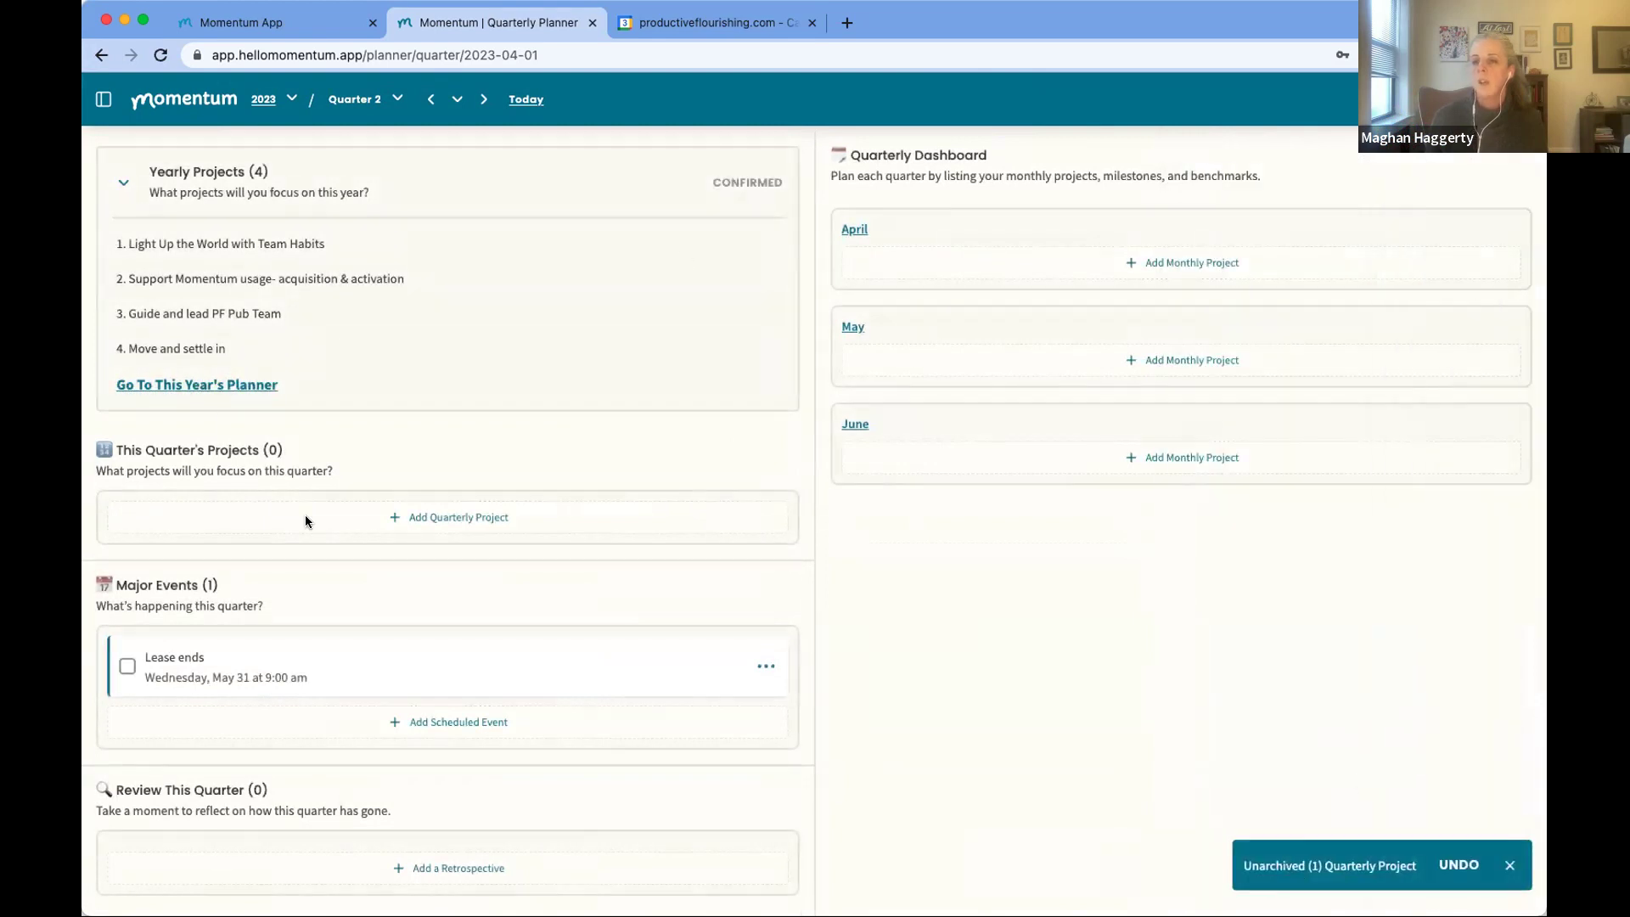
left_click(397, 100)
left_click(354, 179)
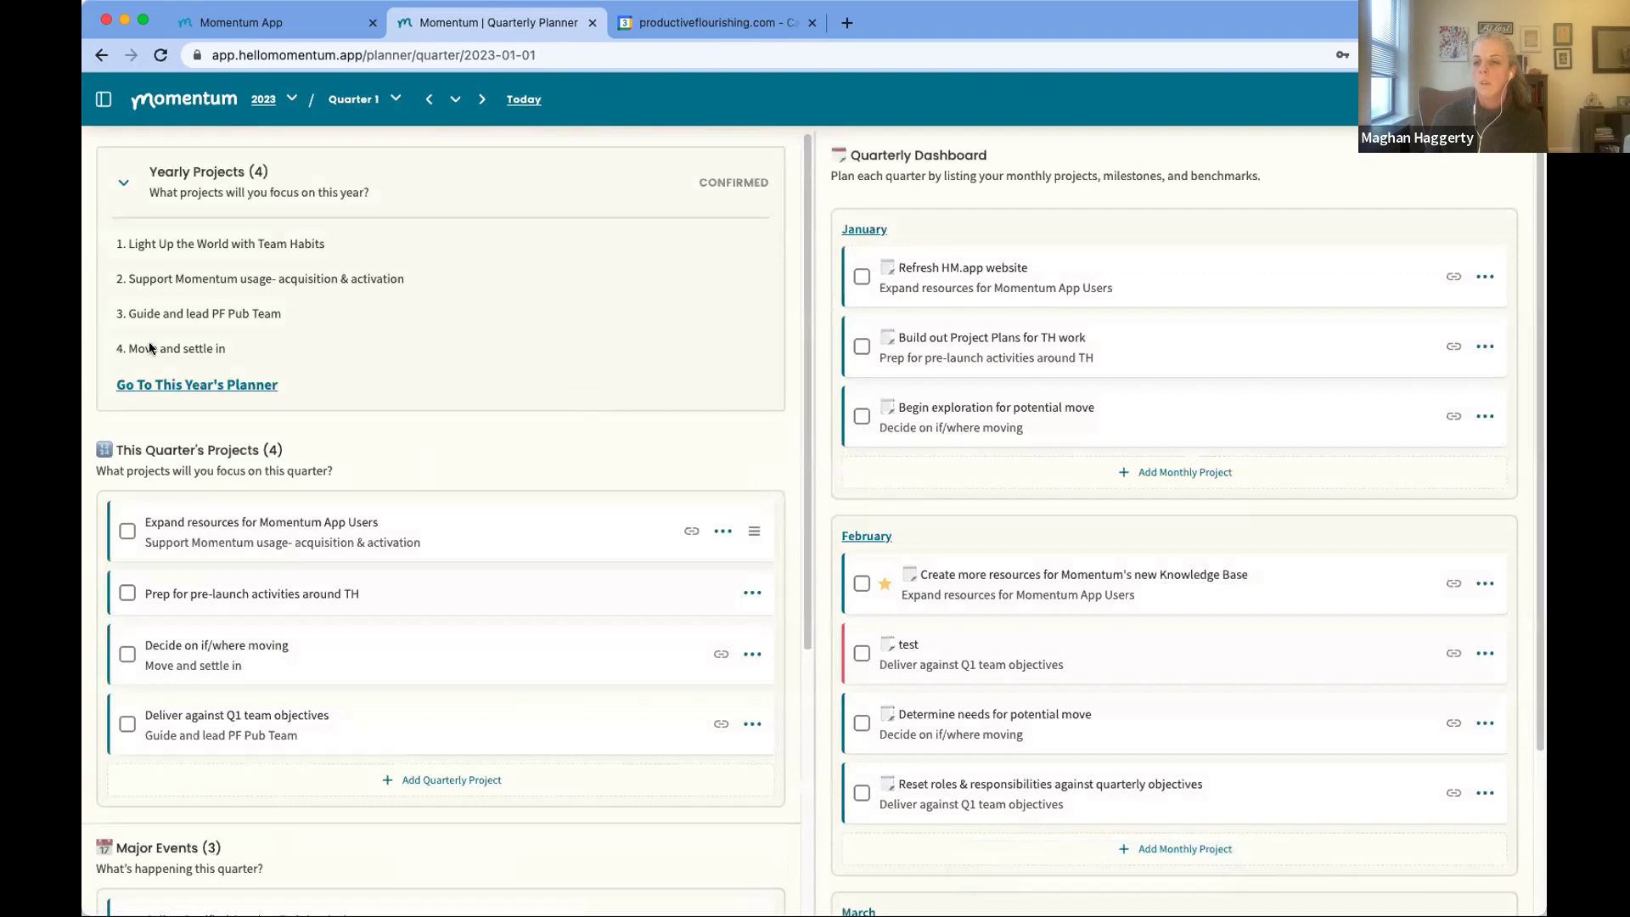
Step: Scroll down the Quarterly Dashboard and open the February monthly planner
scroll(378, 633, "down", 1)
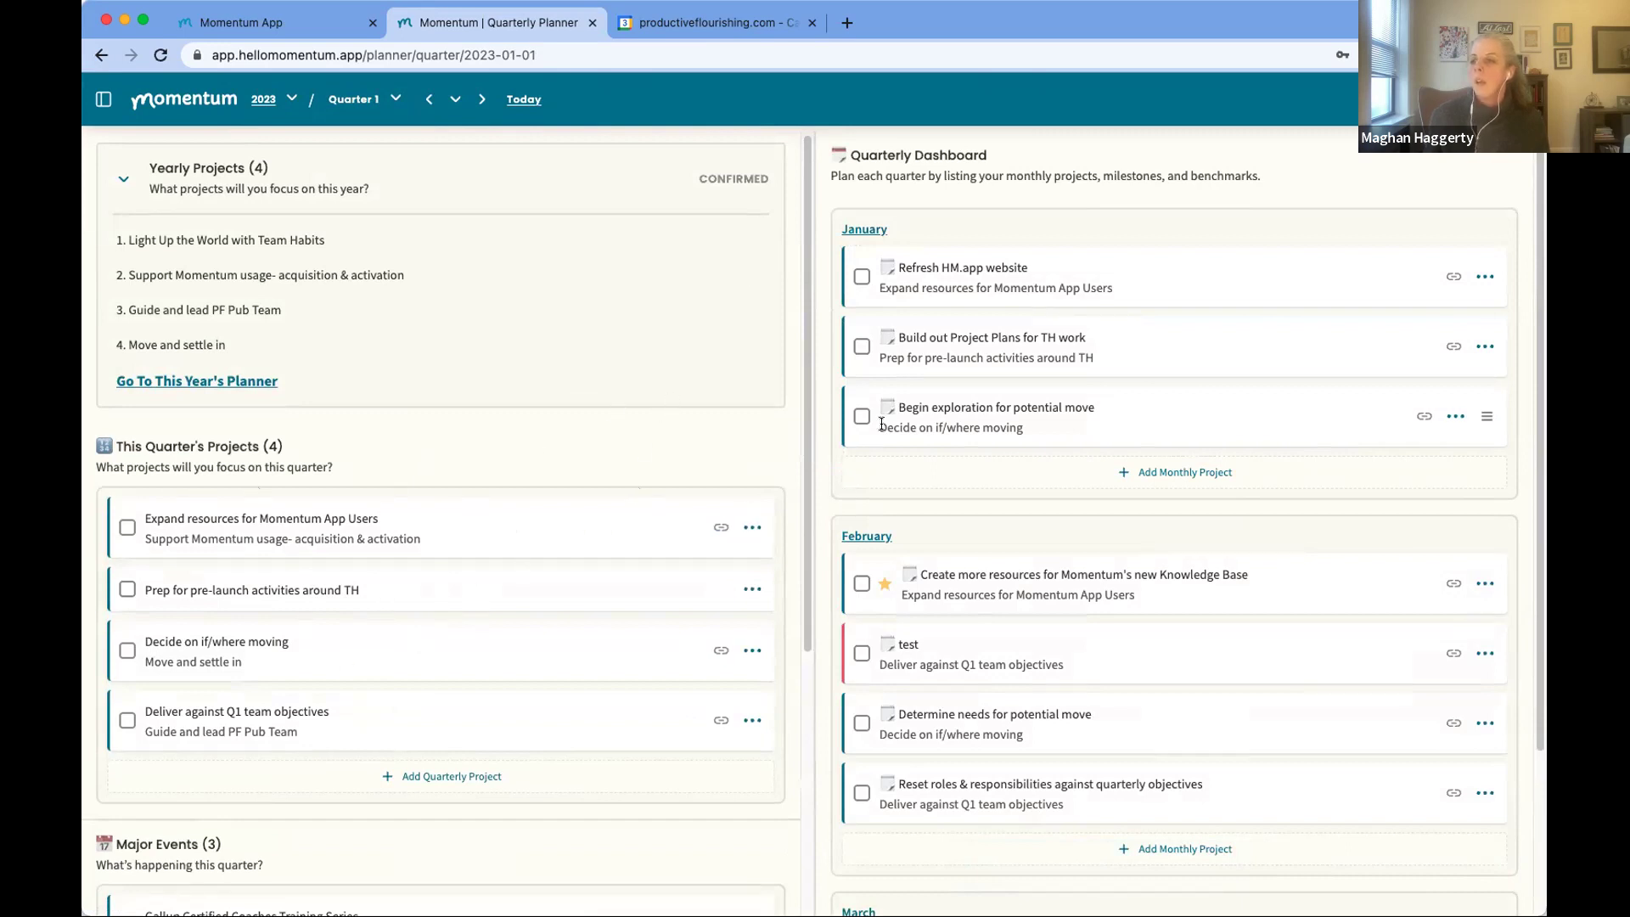
left_click(865, 537)
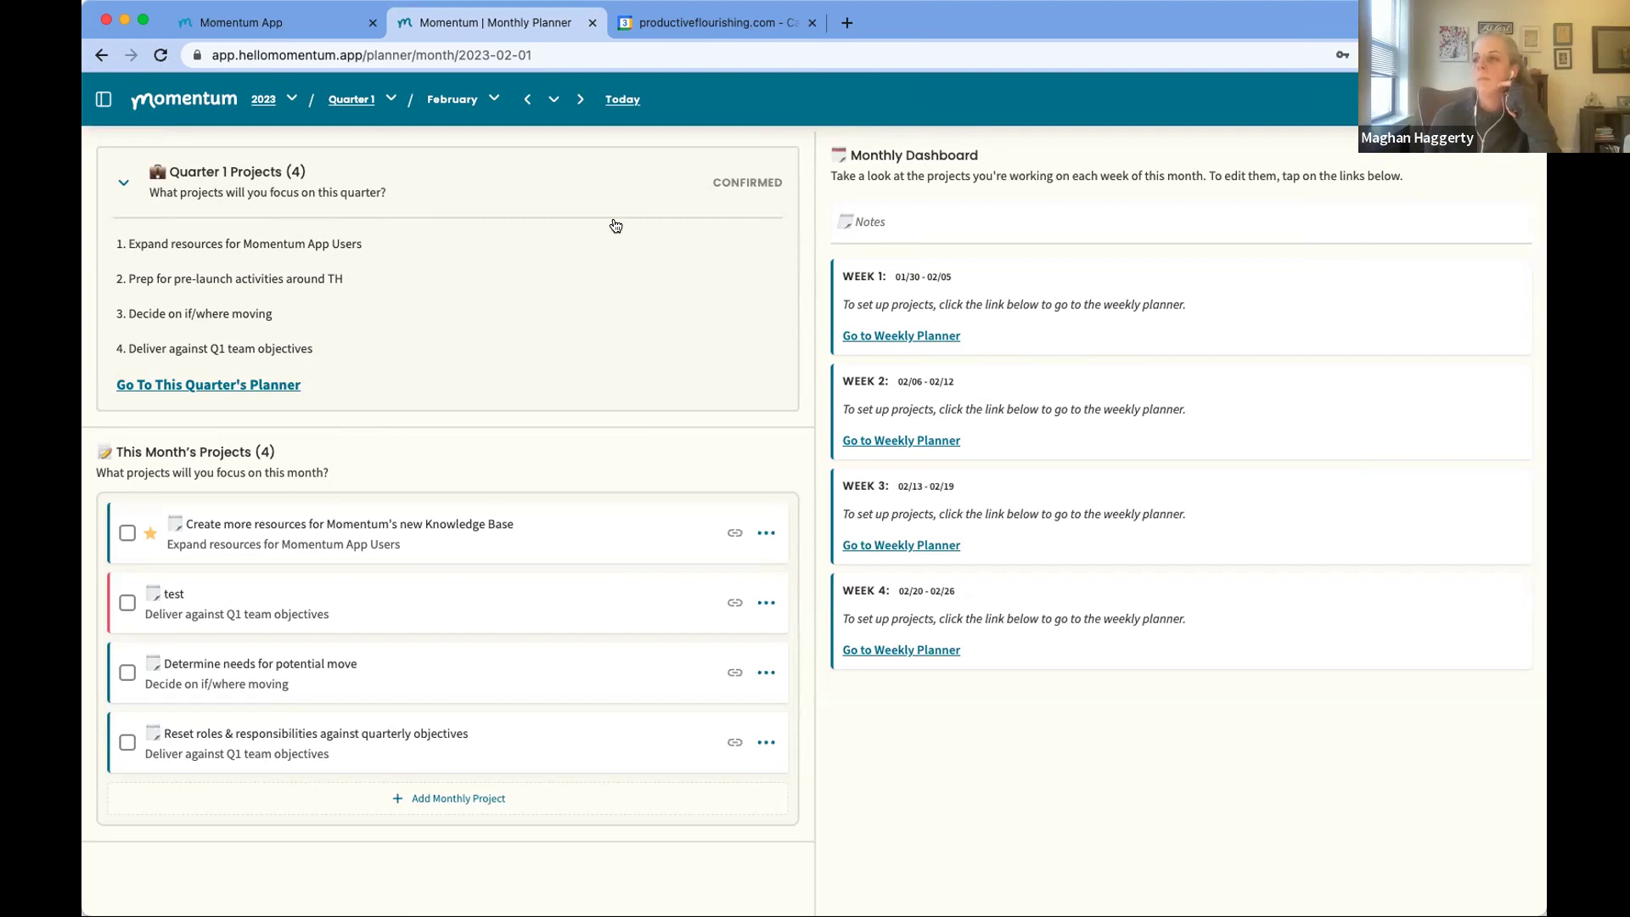
Step: Go to the Week 1 weekly planner covering 01/30 - 02/05
left_click(880, 337)
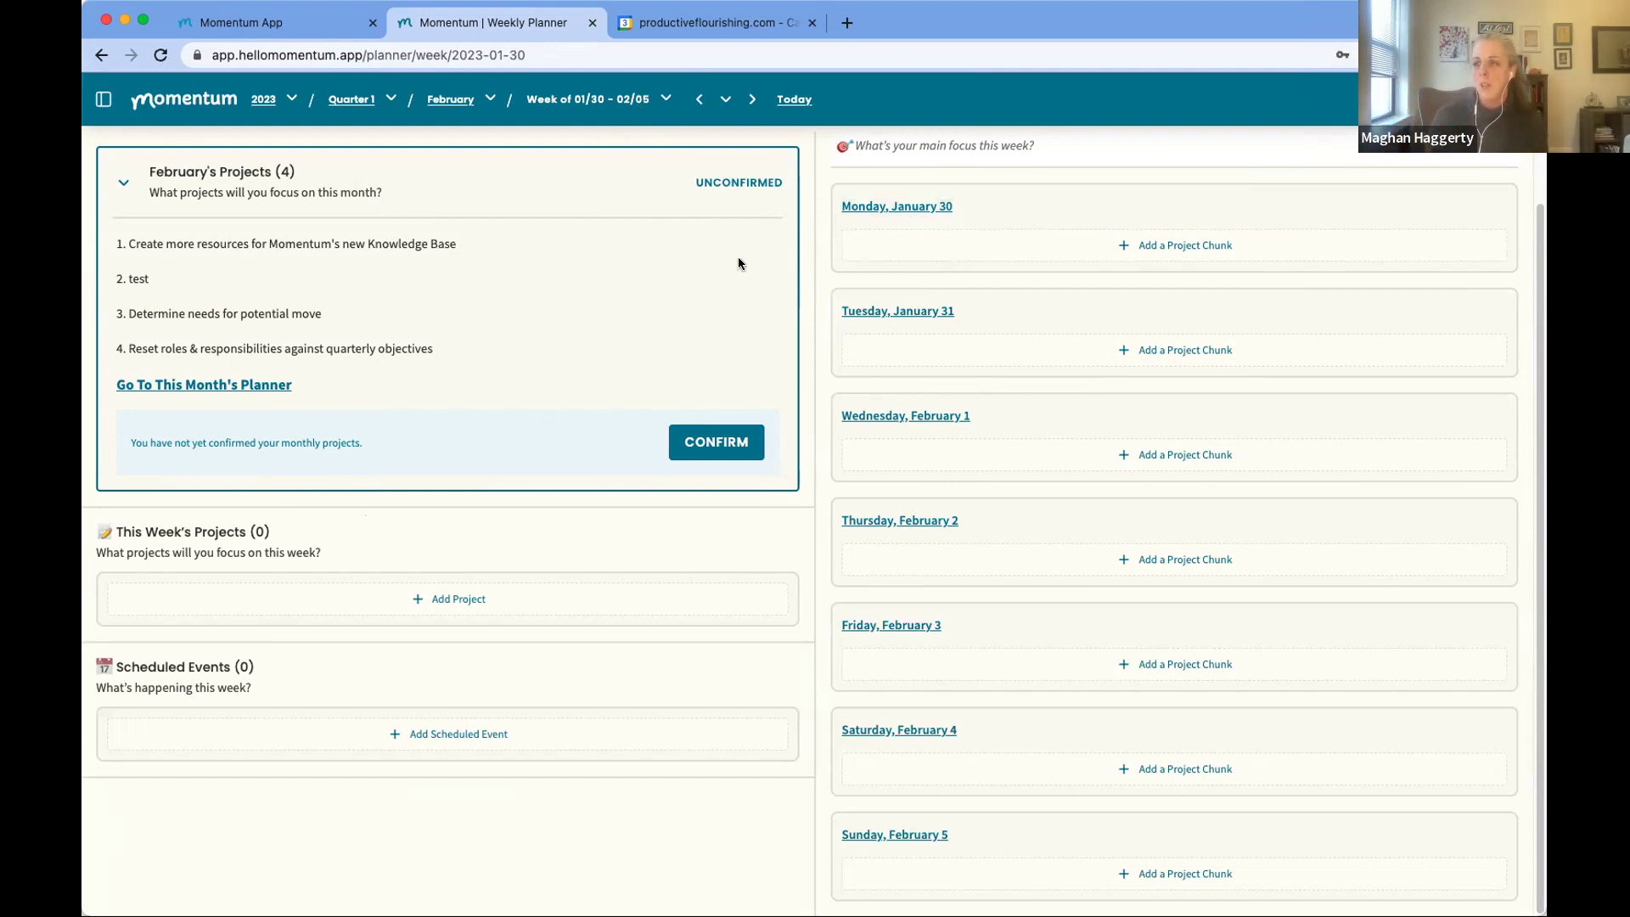
Step: Add a project chunk named 'tuesday project example' under Tuesday, January 31
left_click(952, 349)
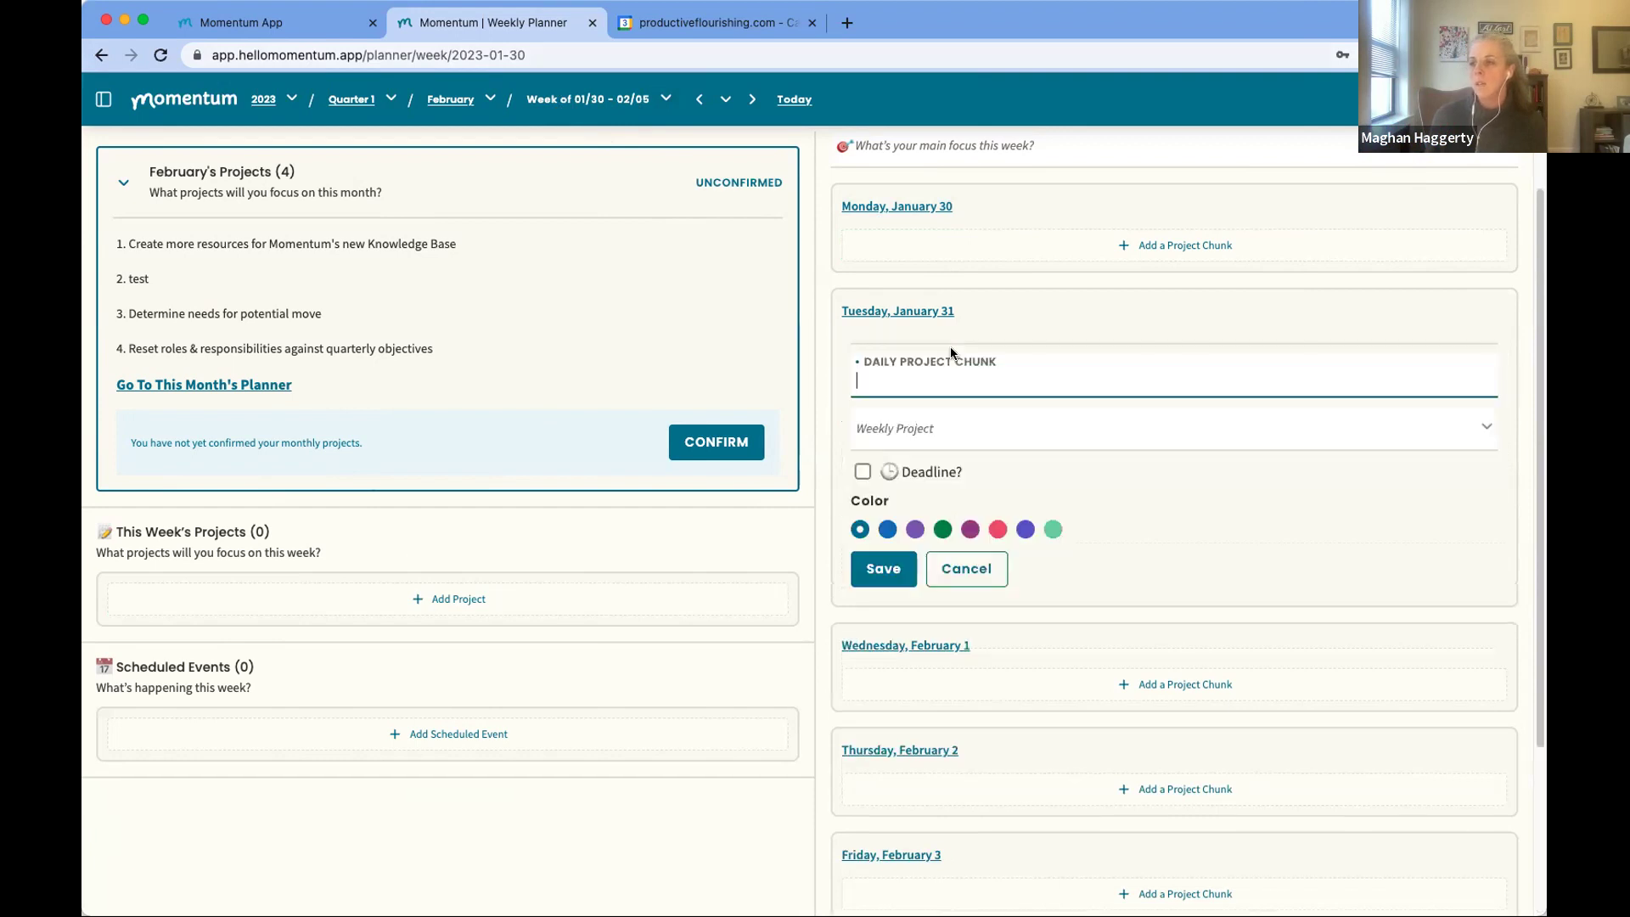
type("tas")
key("BackSpace")
key("BackSpace")
type("tuesday project")
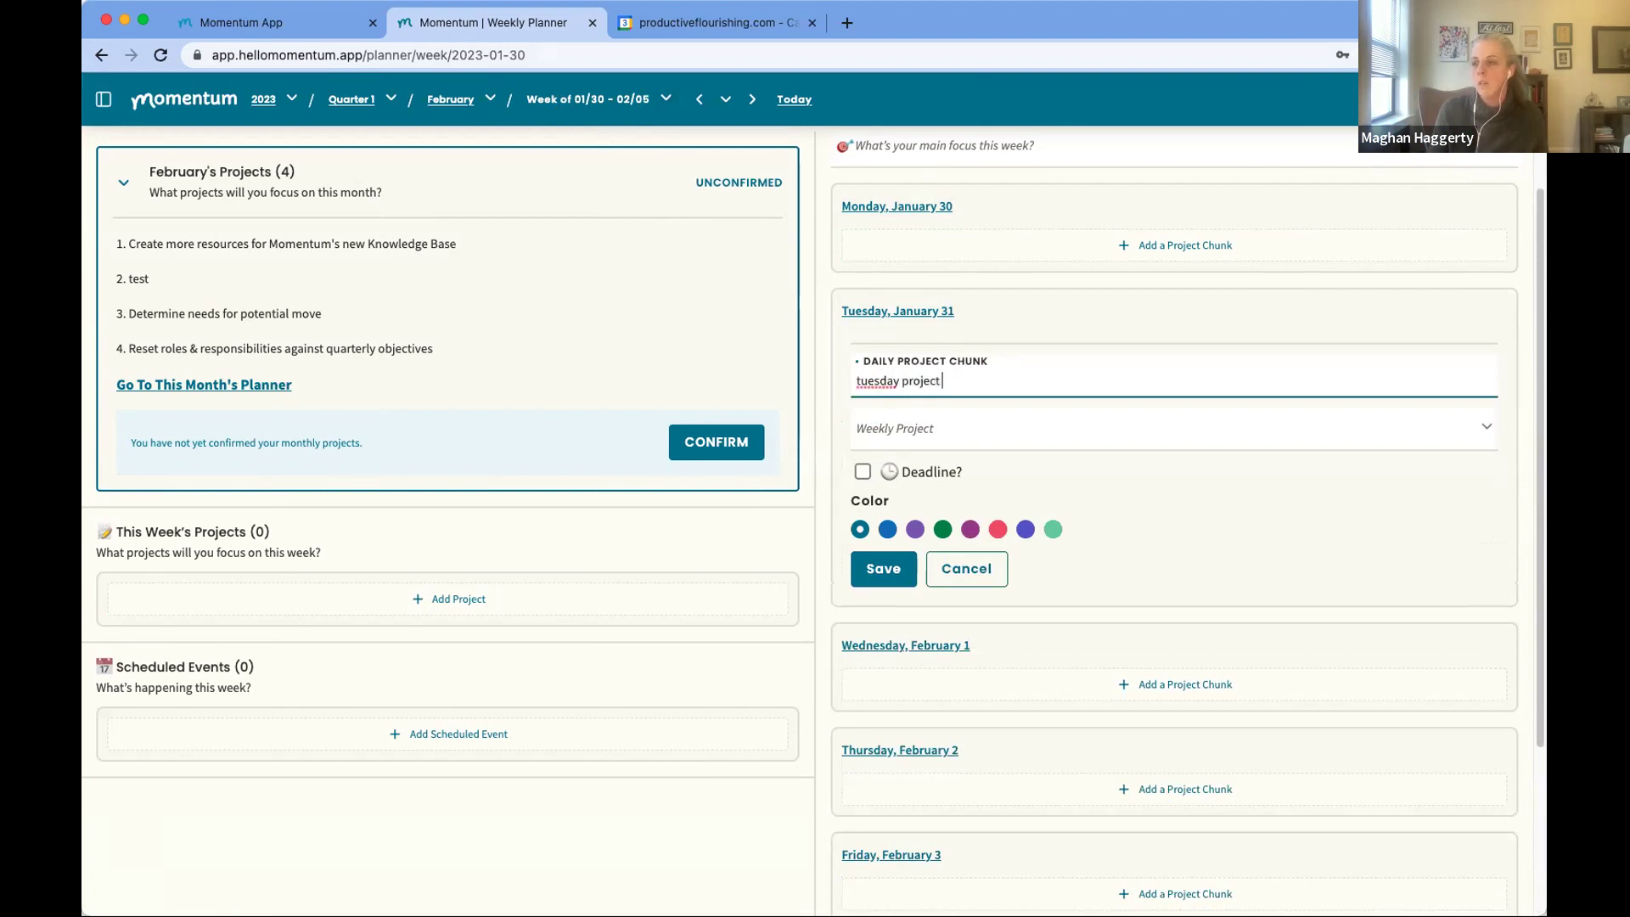
type(" example")
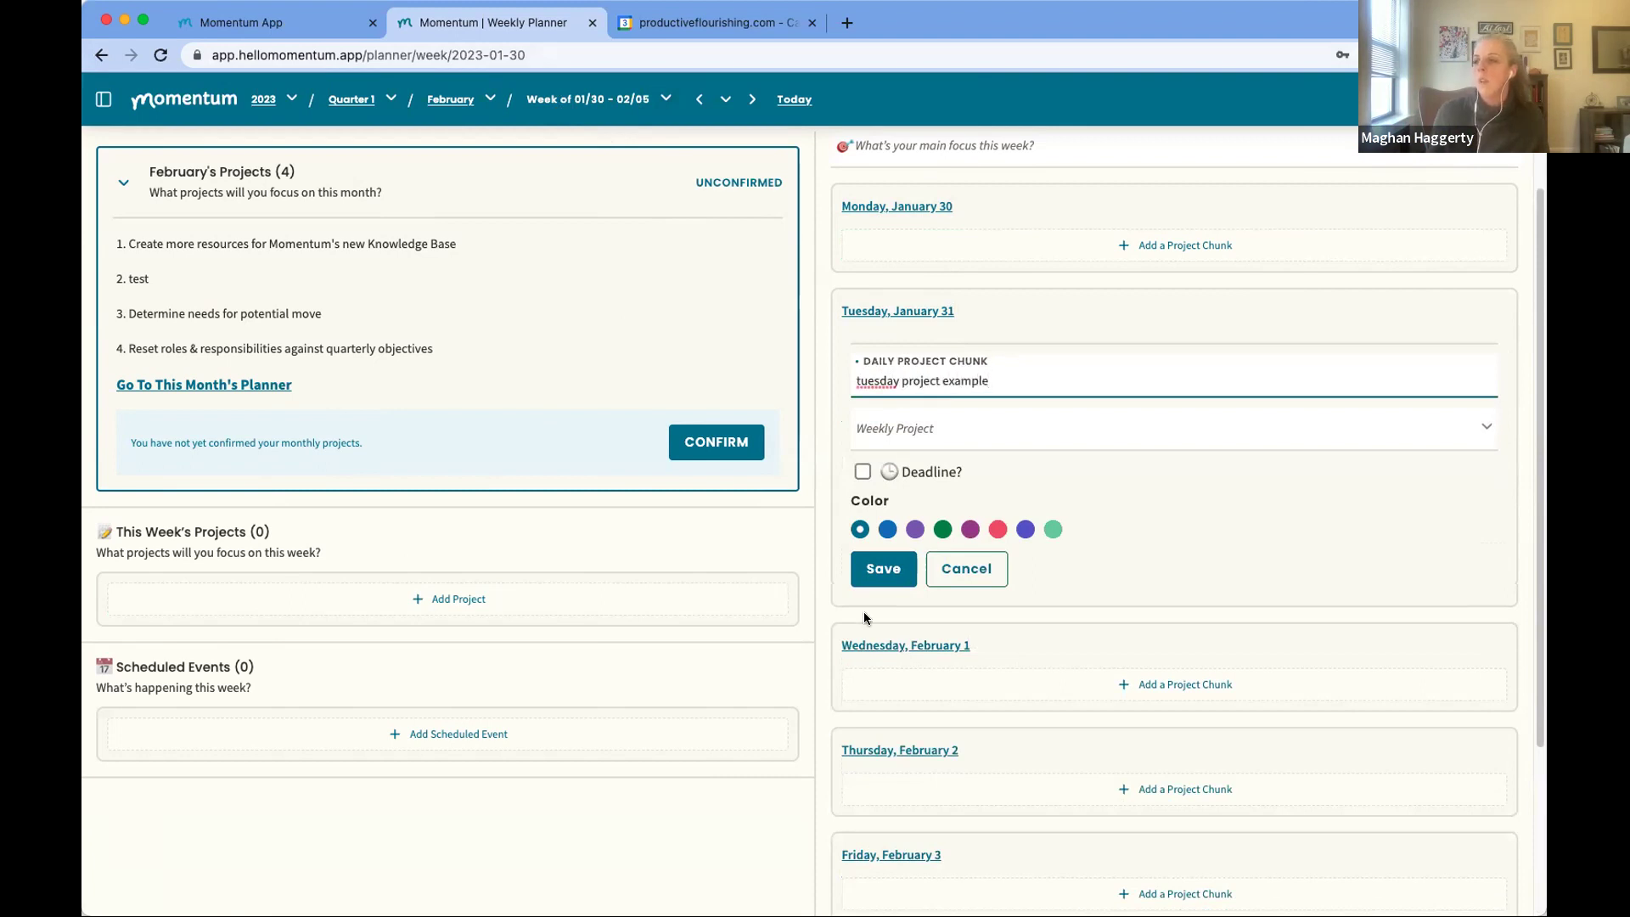
left_click(883, 568)
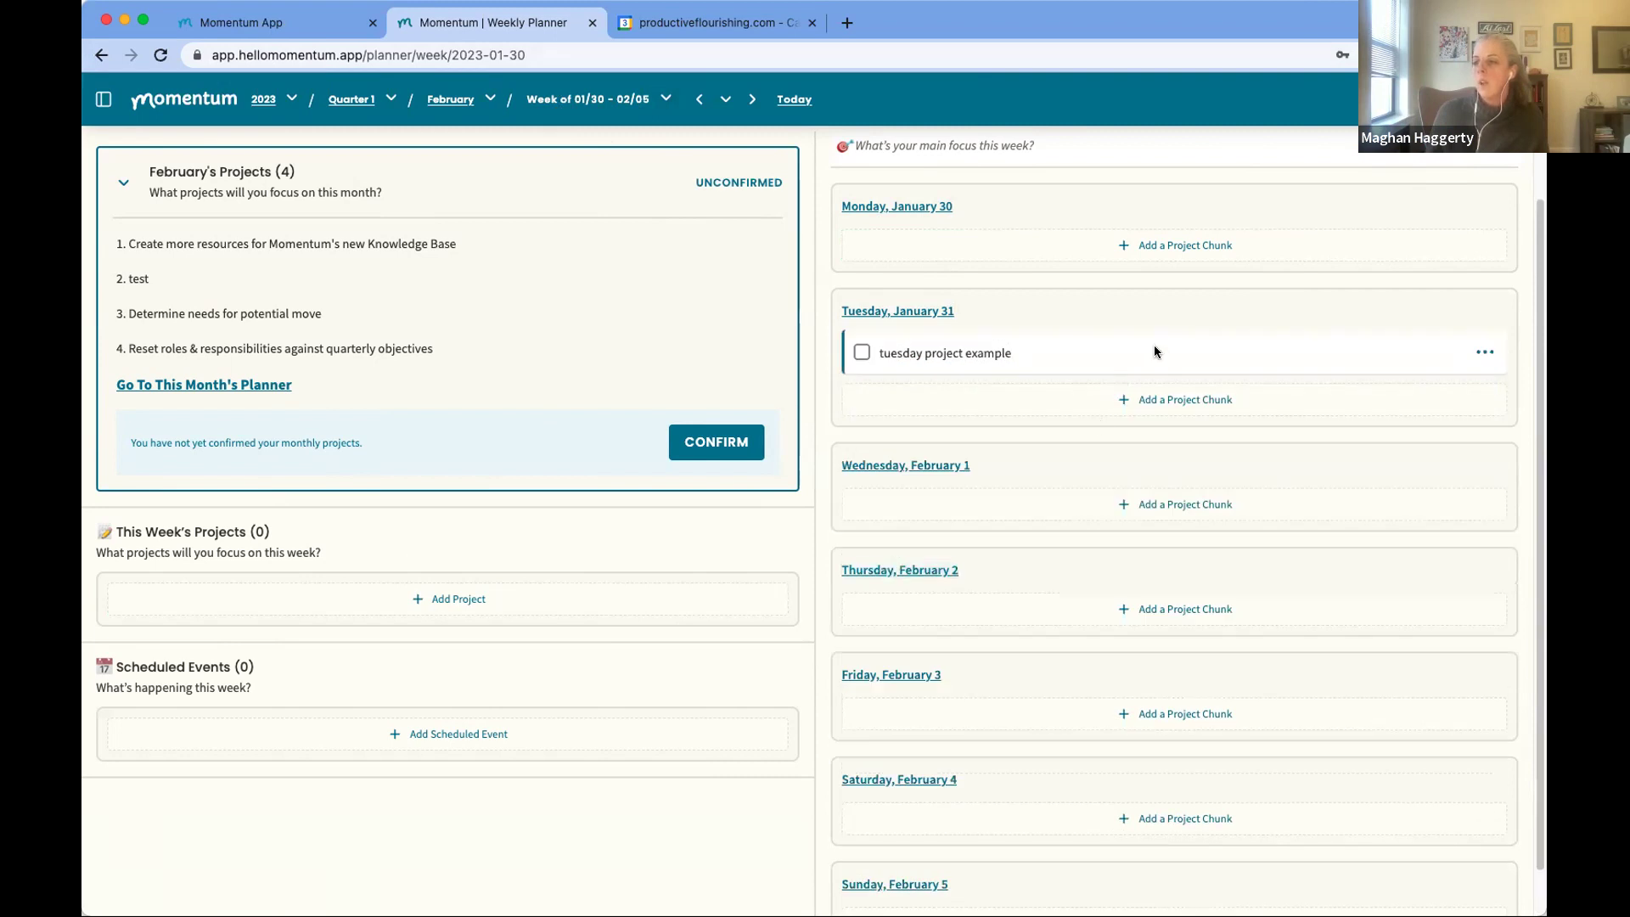
Step: Drag the 'tuesday project example' chunk down to Friday, February 3
left_click(1454, 354)
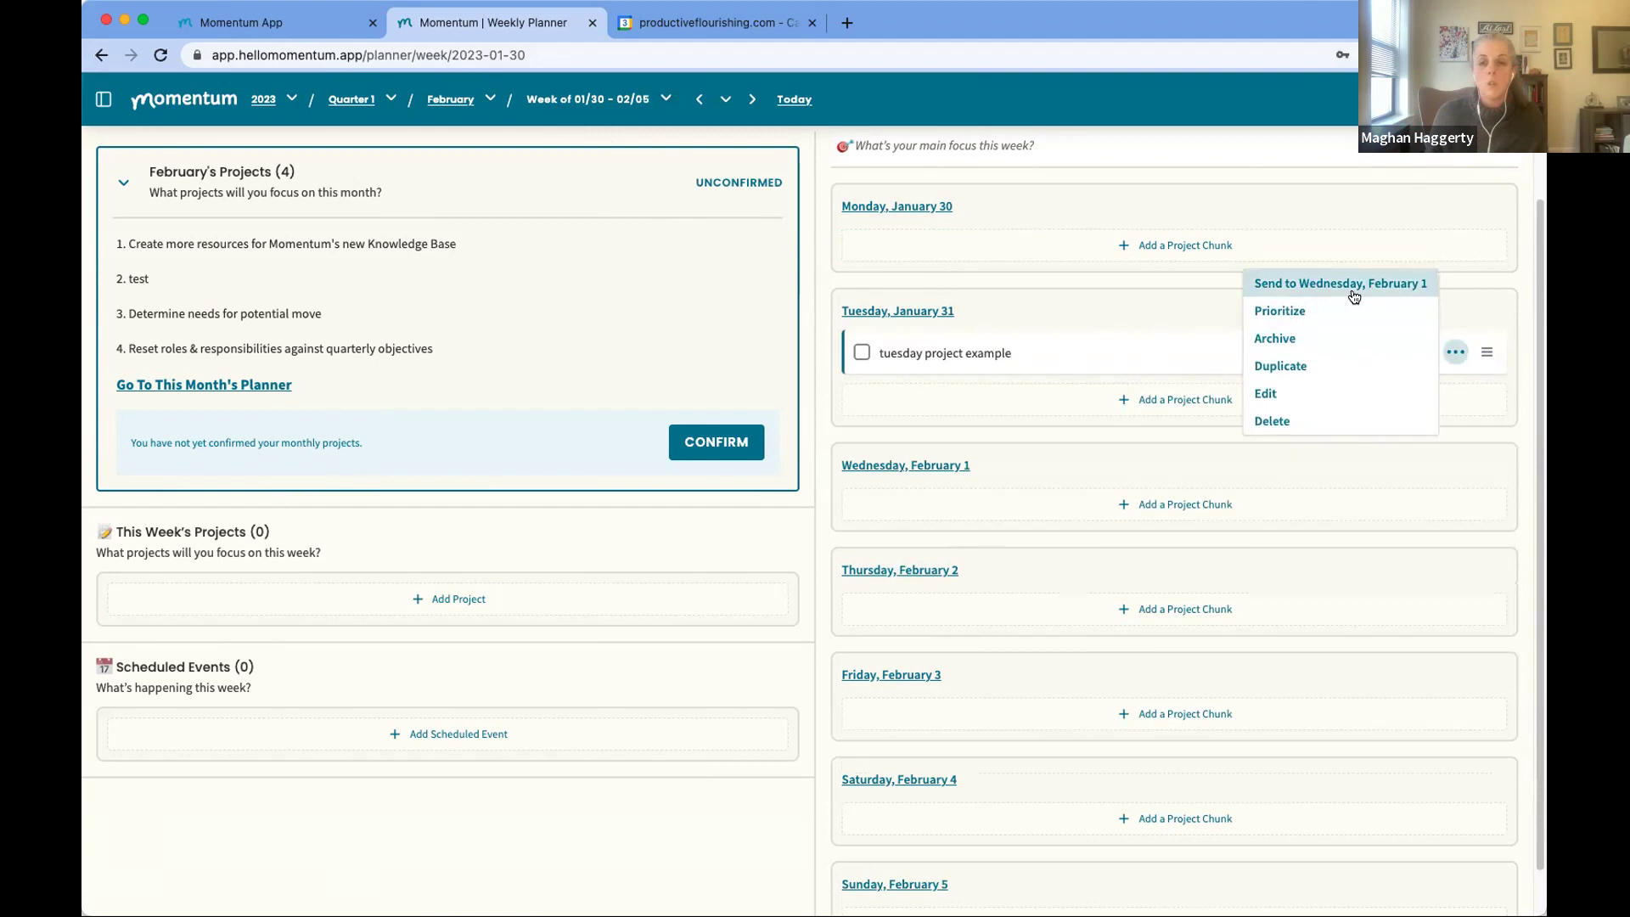
left_click(1140, 326)
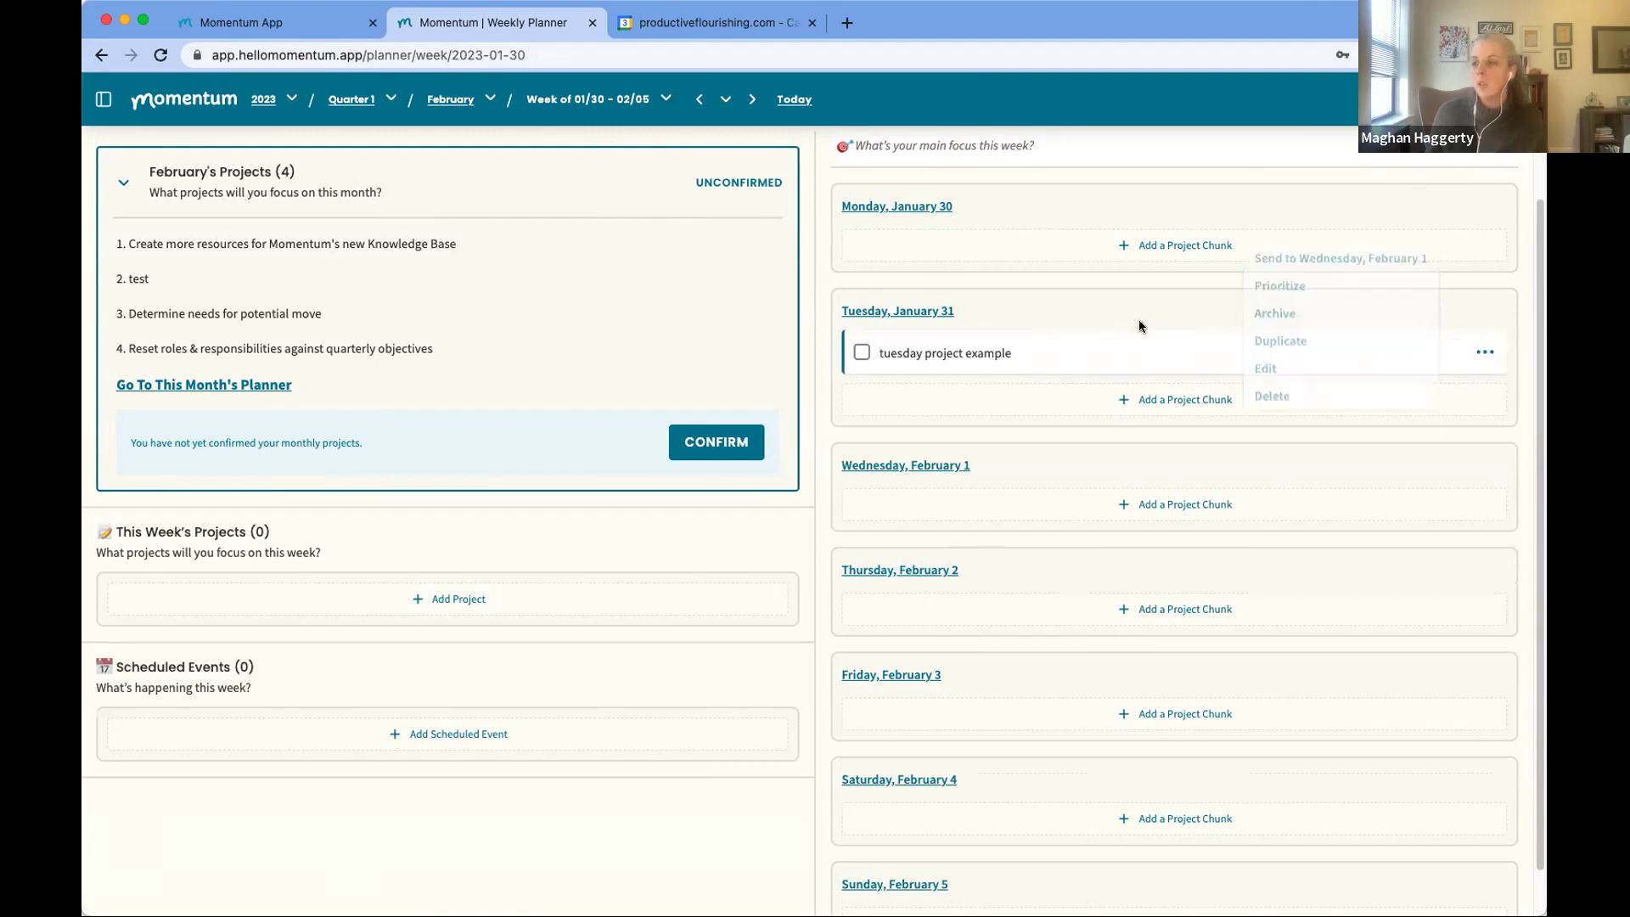
left_click(1484, 353)
left_click_drag(1484, 353, 1482, 684)
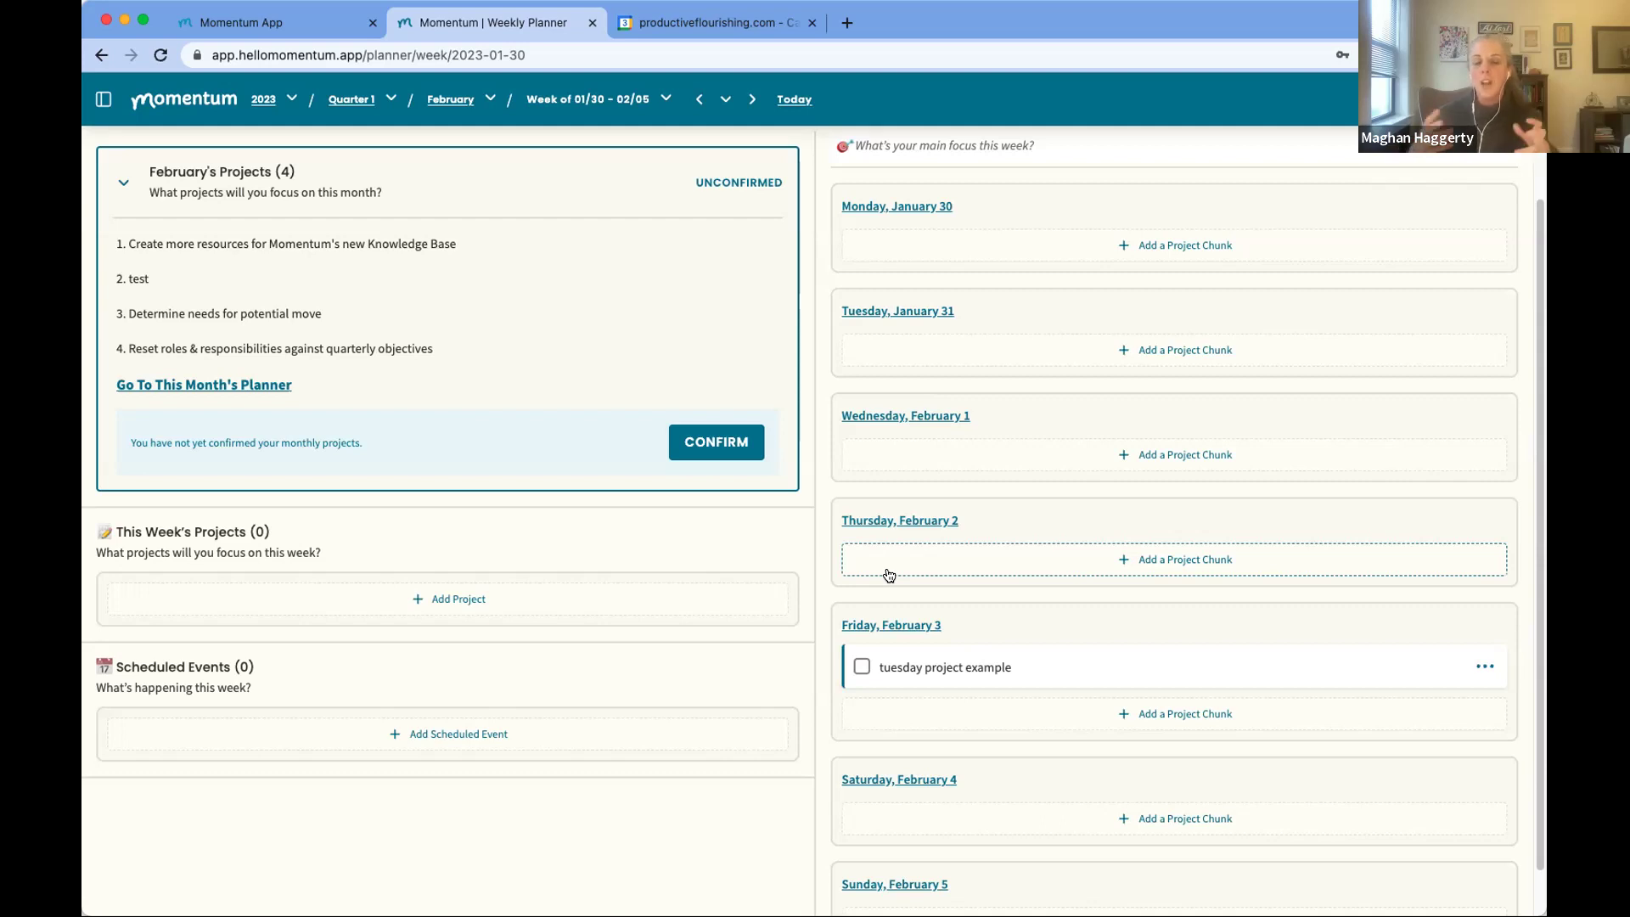
Step: On Monday, January 30, add tasks 'task a' and 'task b', then send task a to Tuesday
left_click(900, 206)
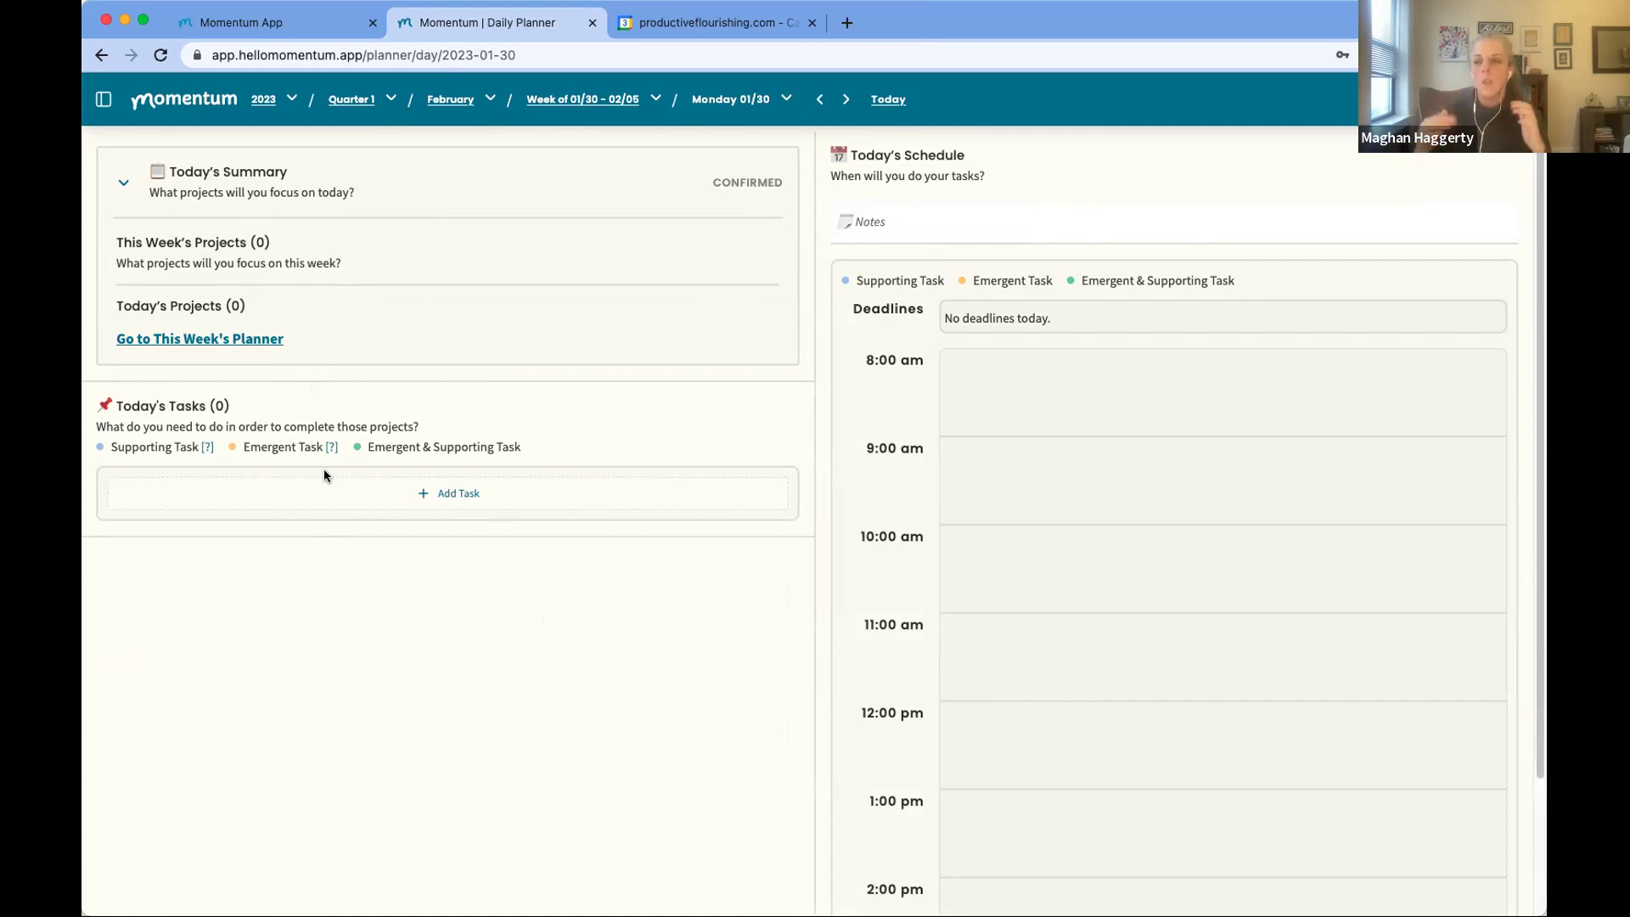
left_click(436, 496)
type("da")
key("BackSpace")
key("BackSpace")
type("task a")
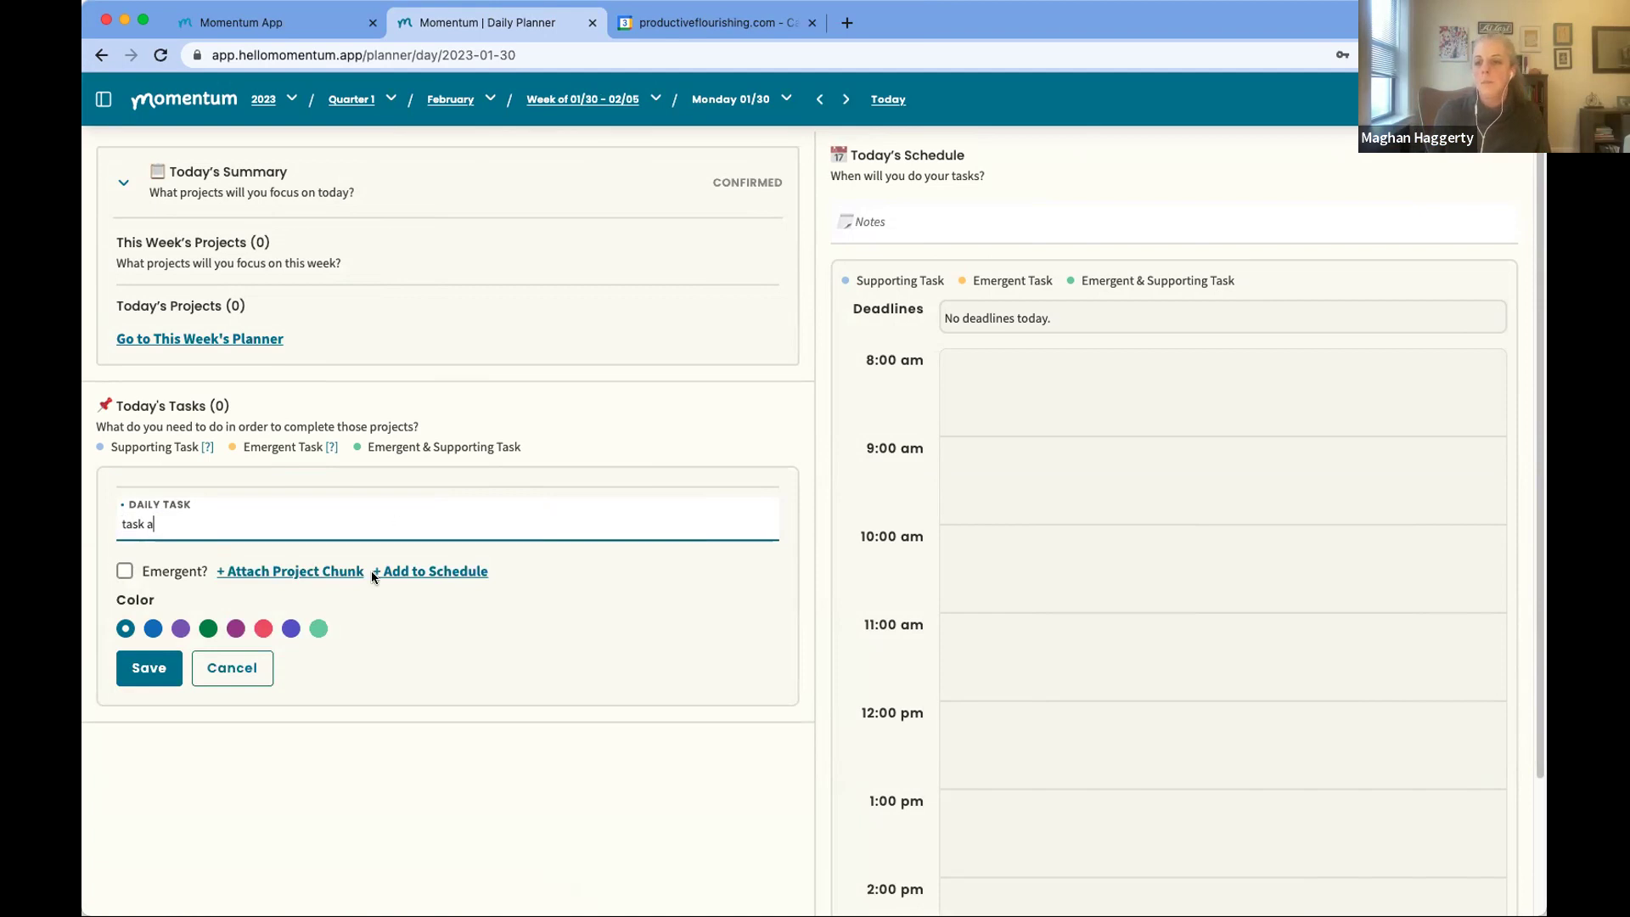
left_click(148, 667)
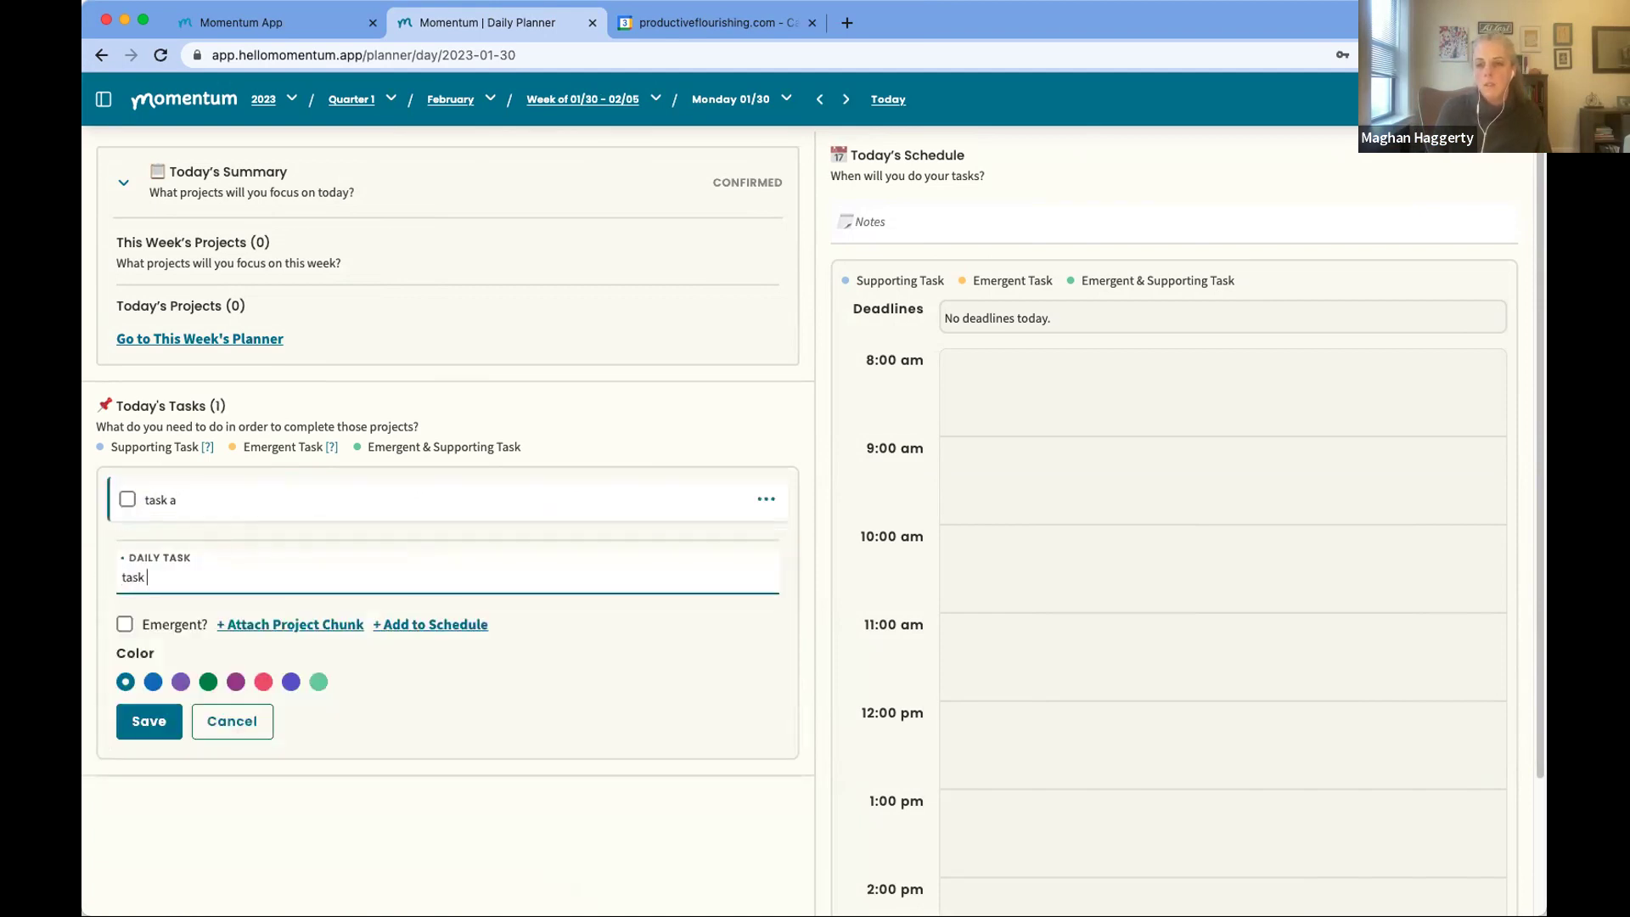
left_click(138, 735)
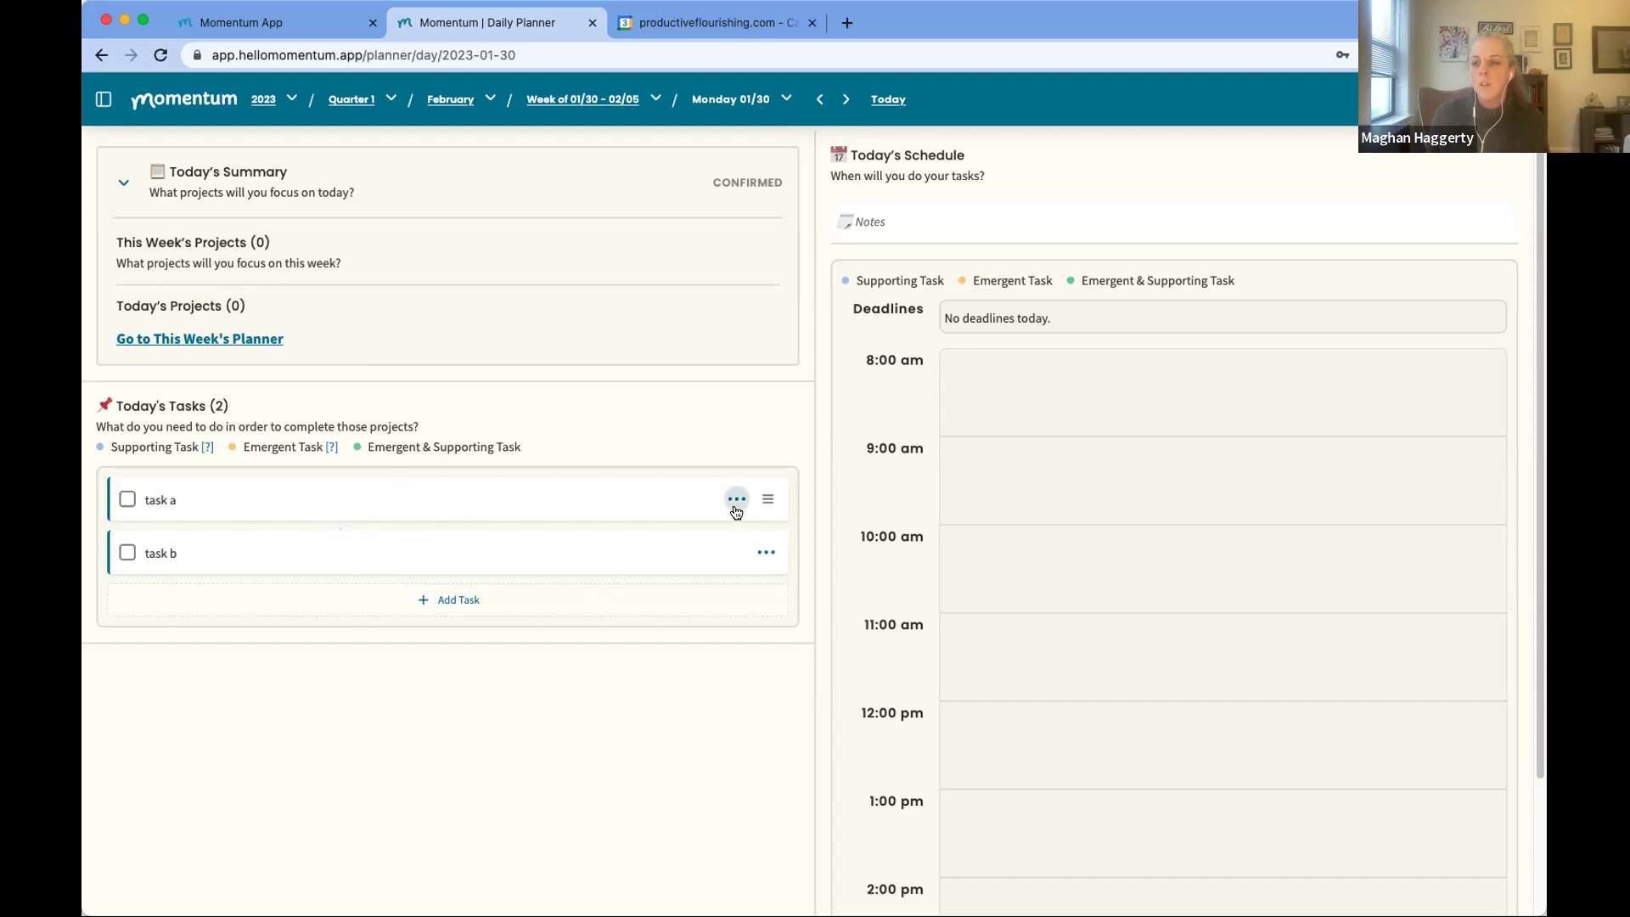
left_click(736, 503)
left_click(735, 532)
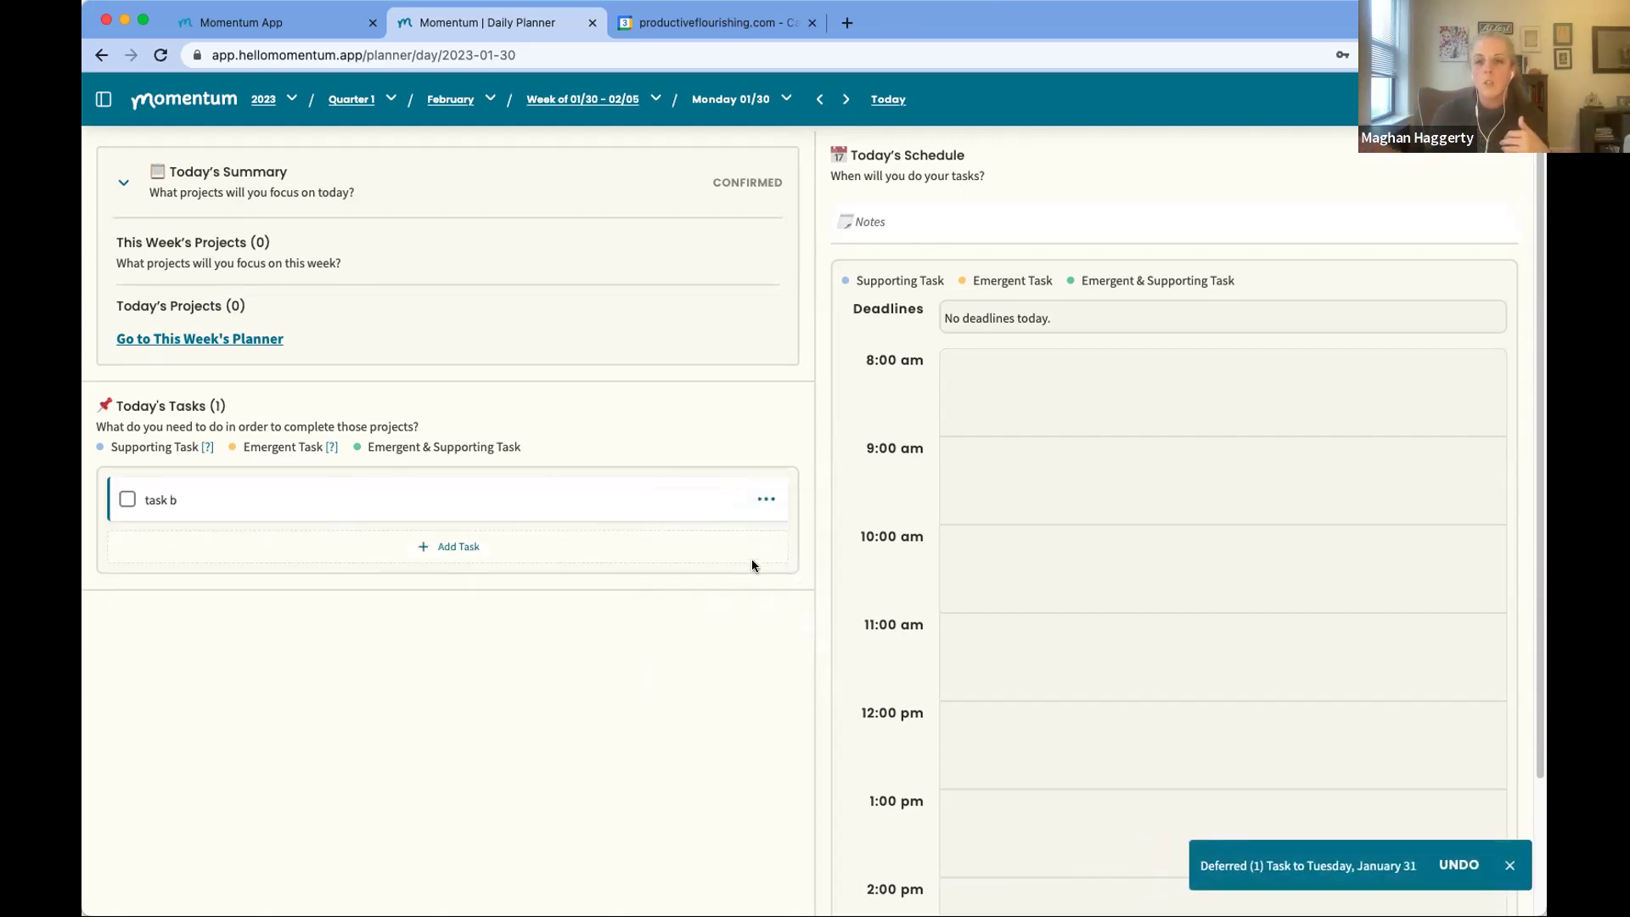
Step: From Tuesday, January 31, send task a on to Wednesday, February 1, then return to the 01/30 - 02/05 week
left_click(845, 100)
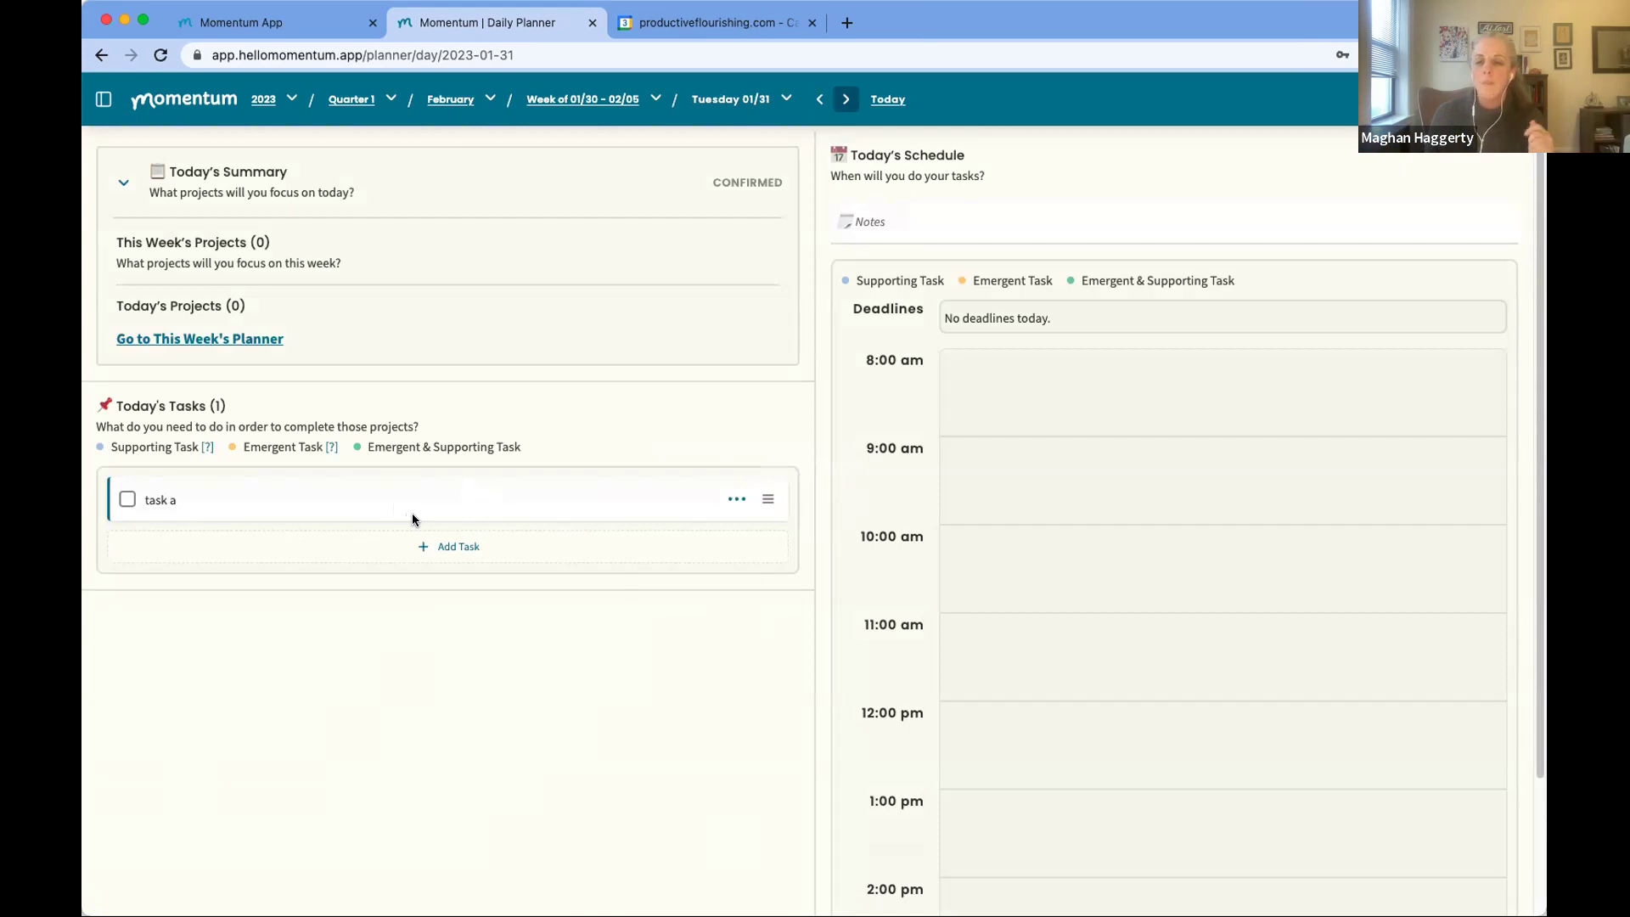
left_click(736, 501)
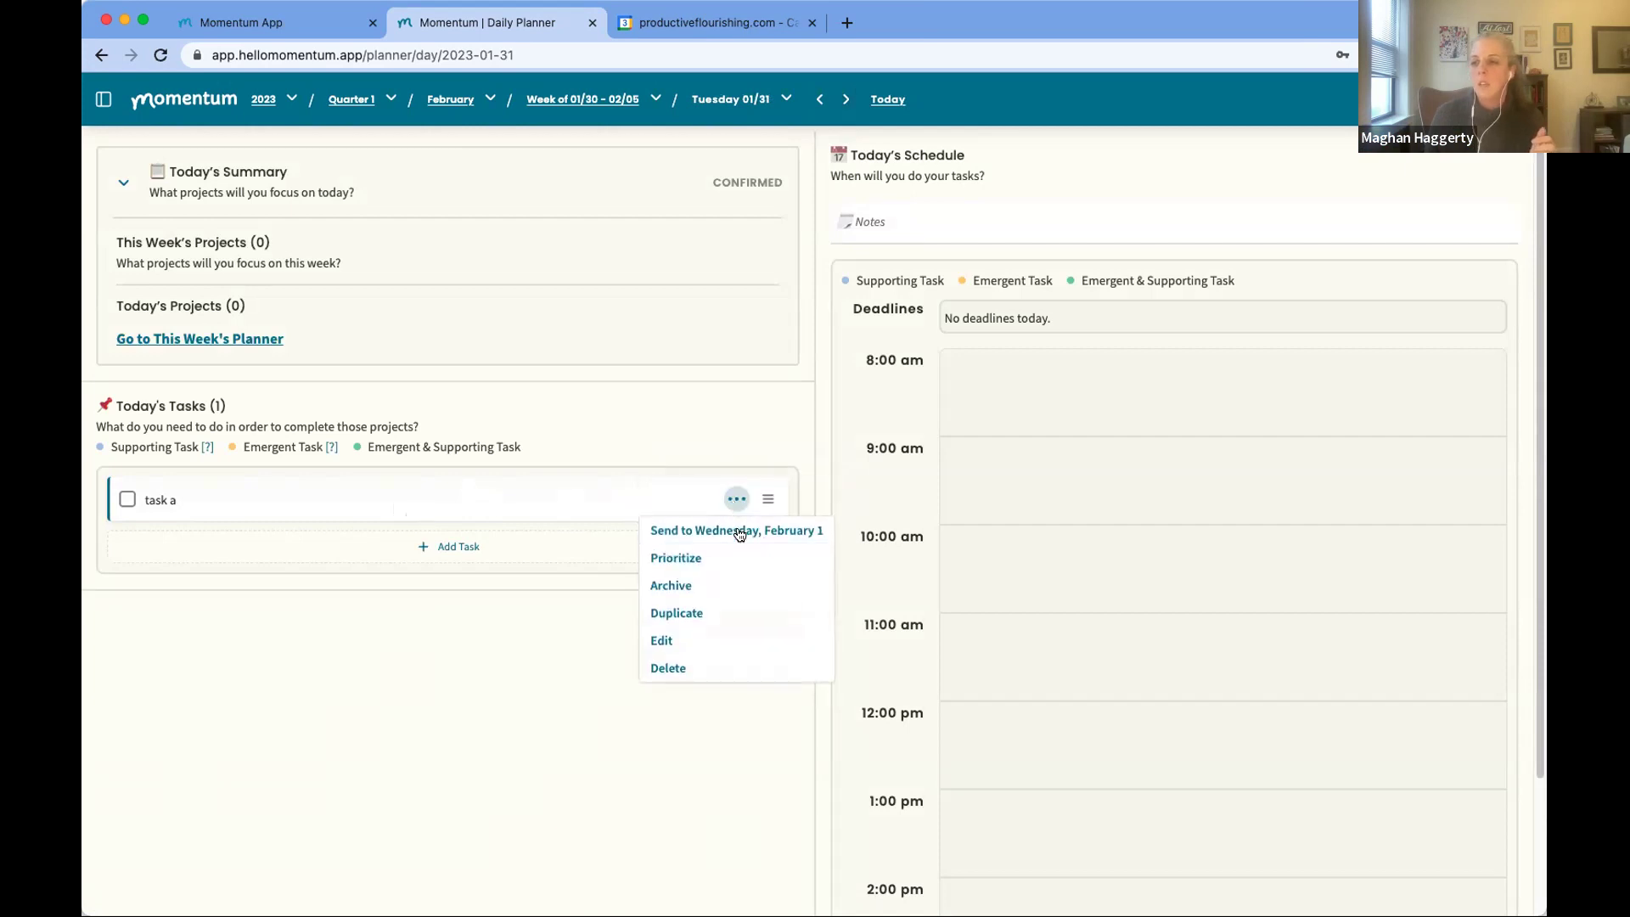
left_click(727, 529)
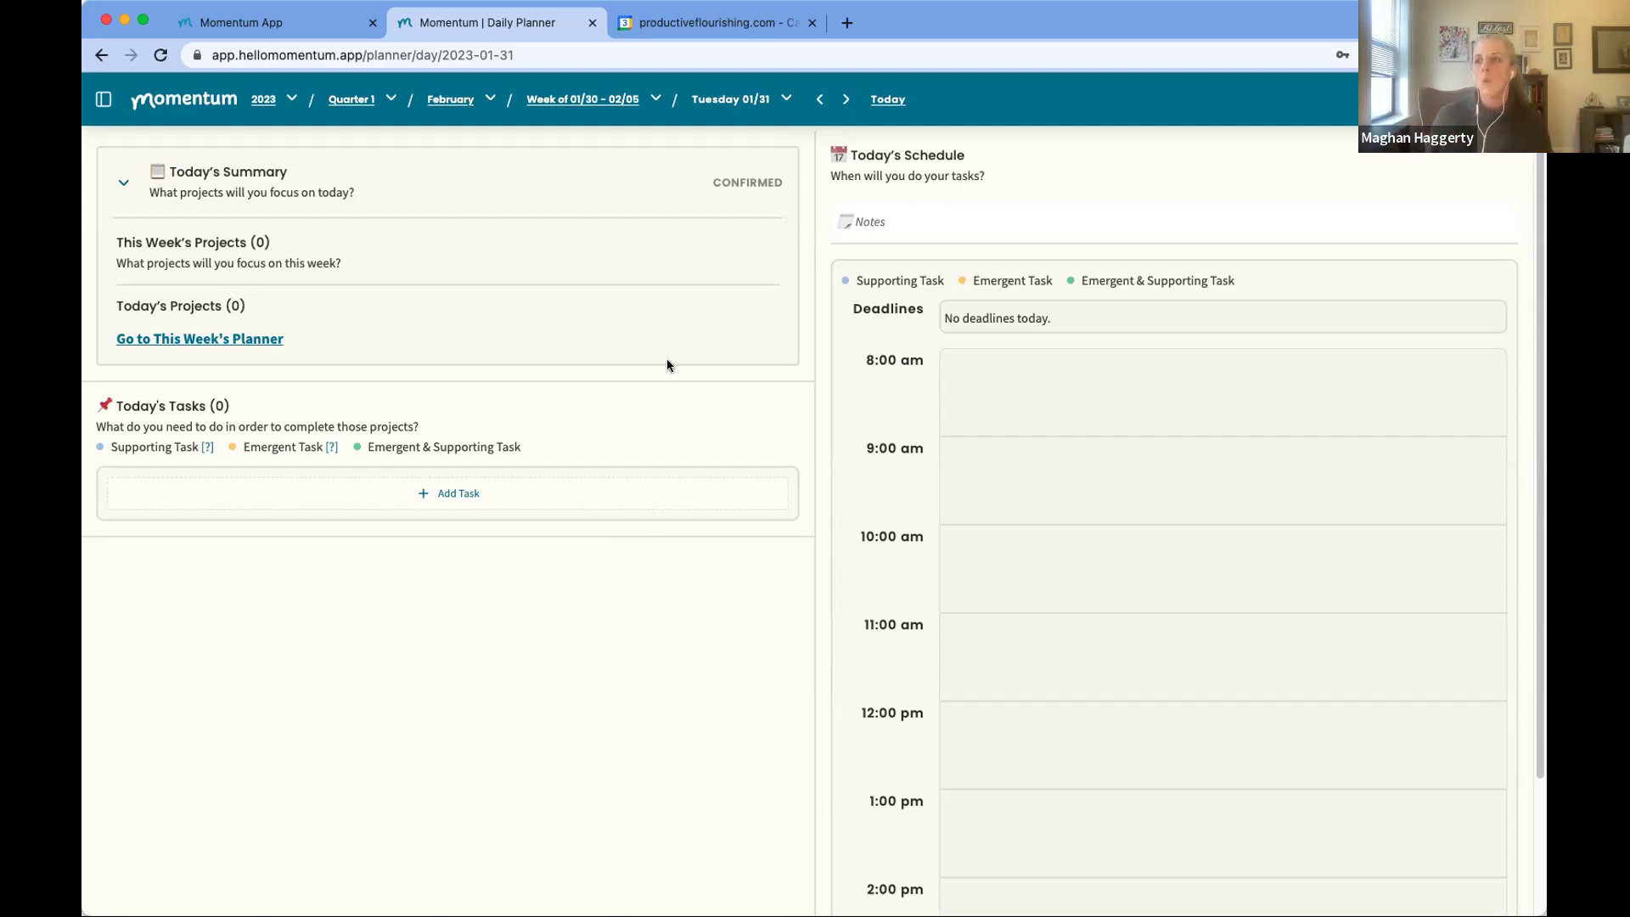
left_click(593, 100)
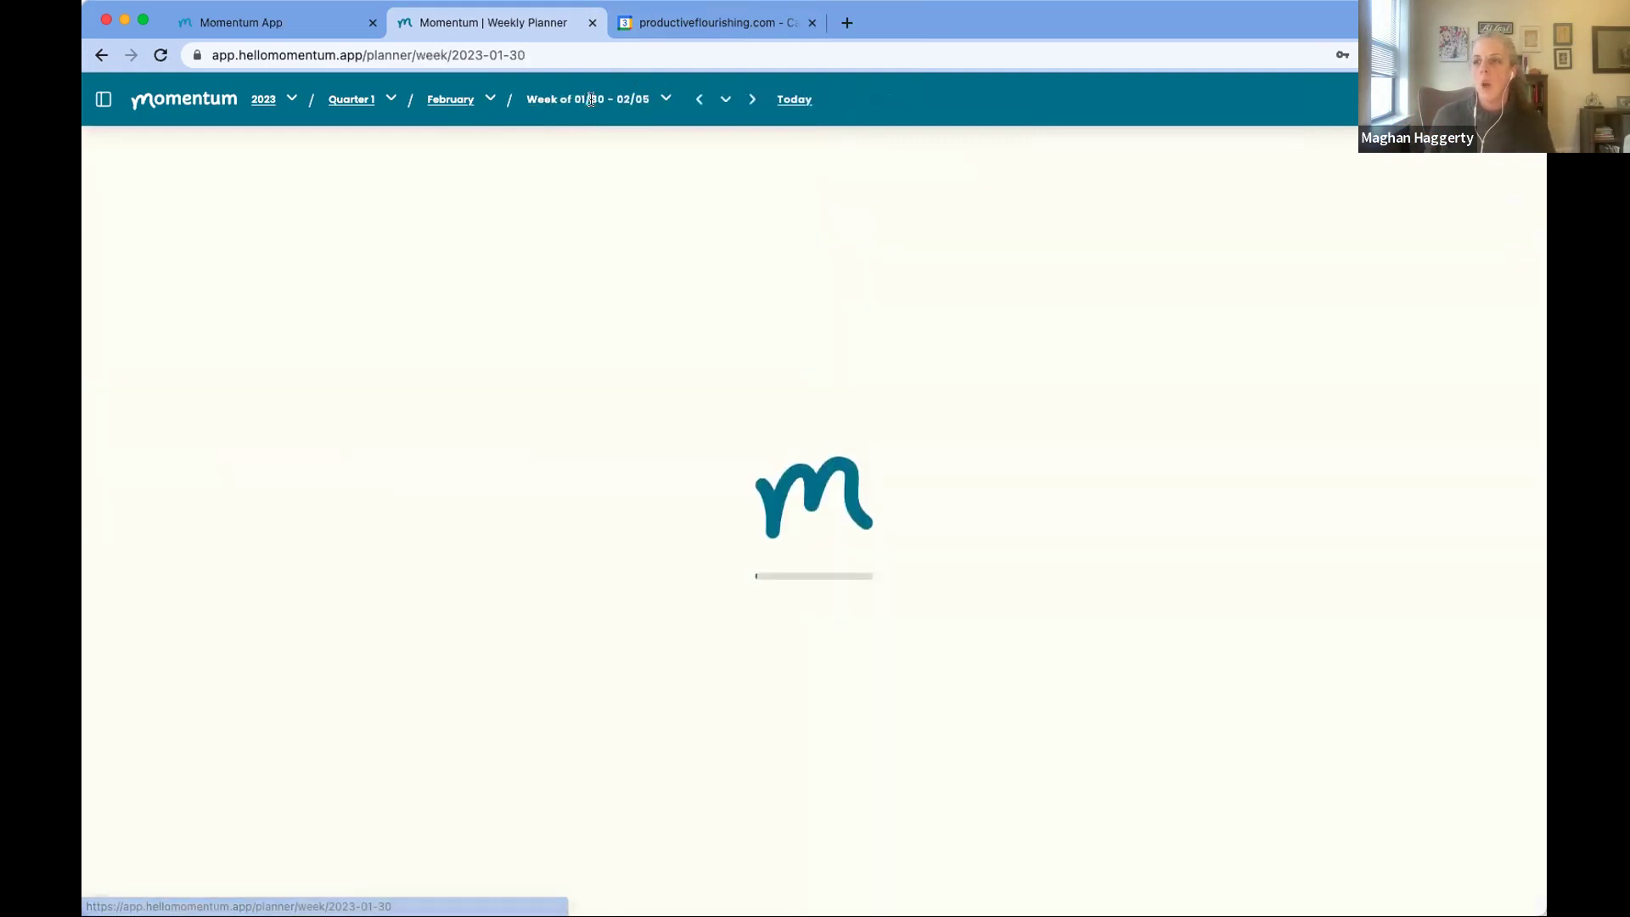
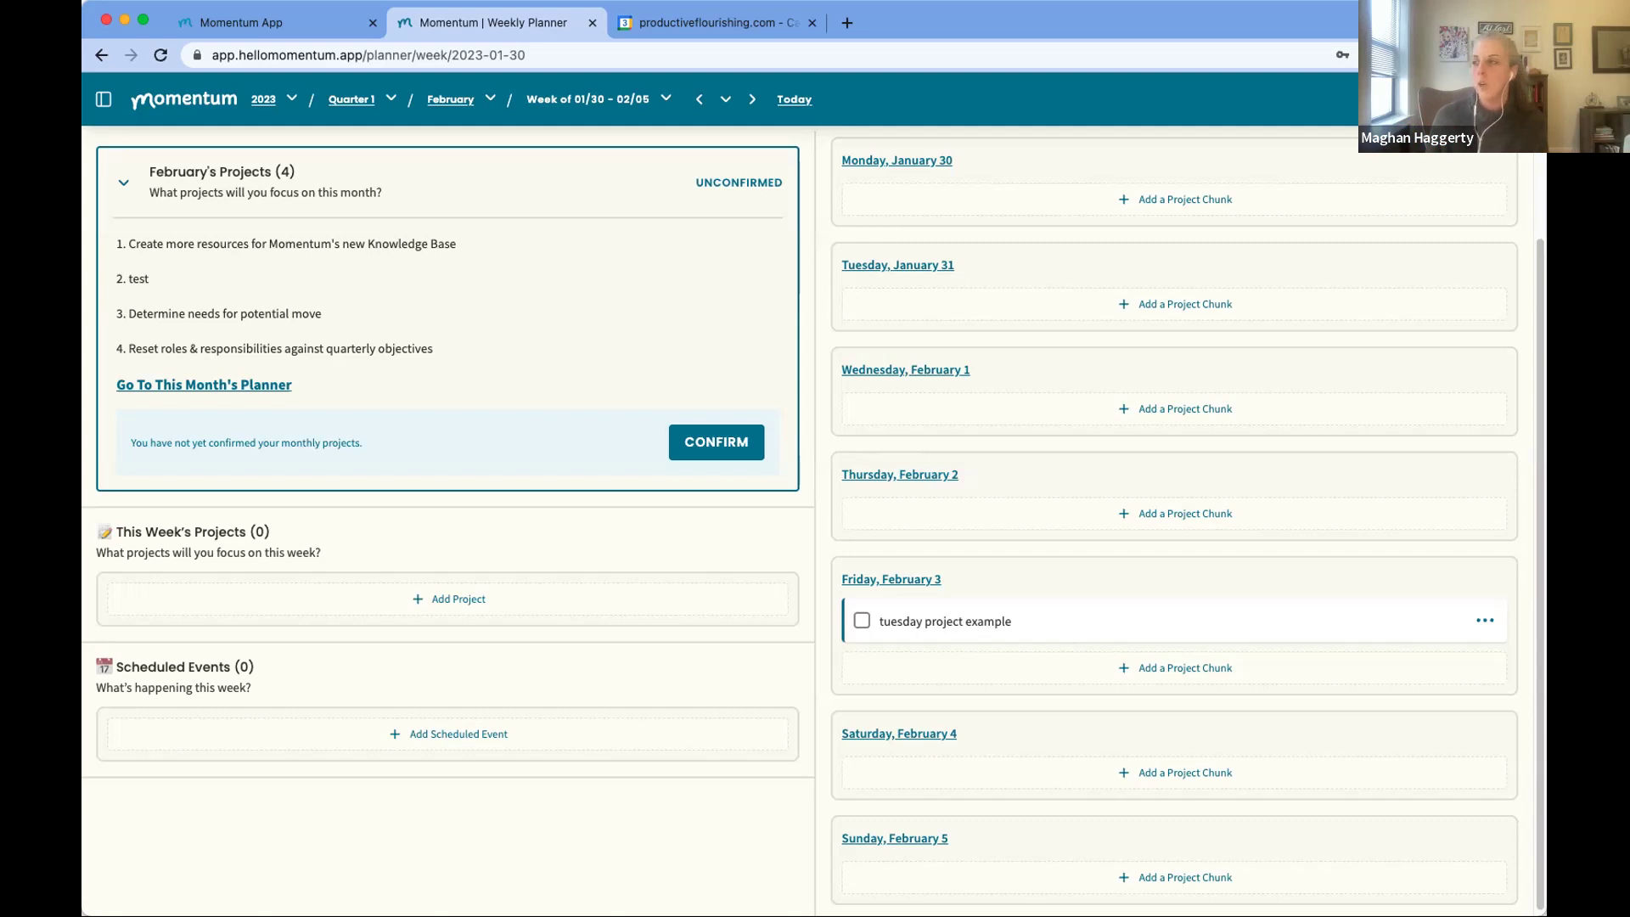
Step: Open Momentum's Profile settings to confirm Google Calendar is listed as connected
left_click(1494, 99)
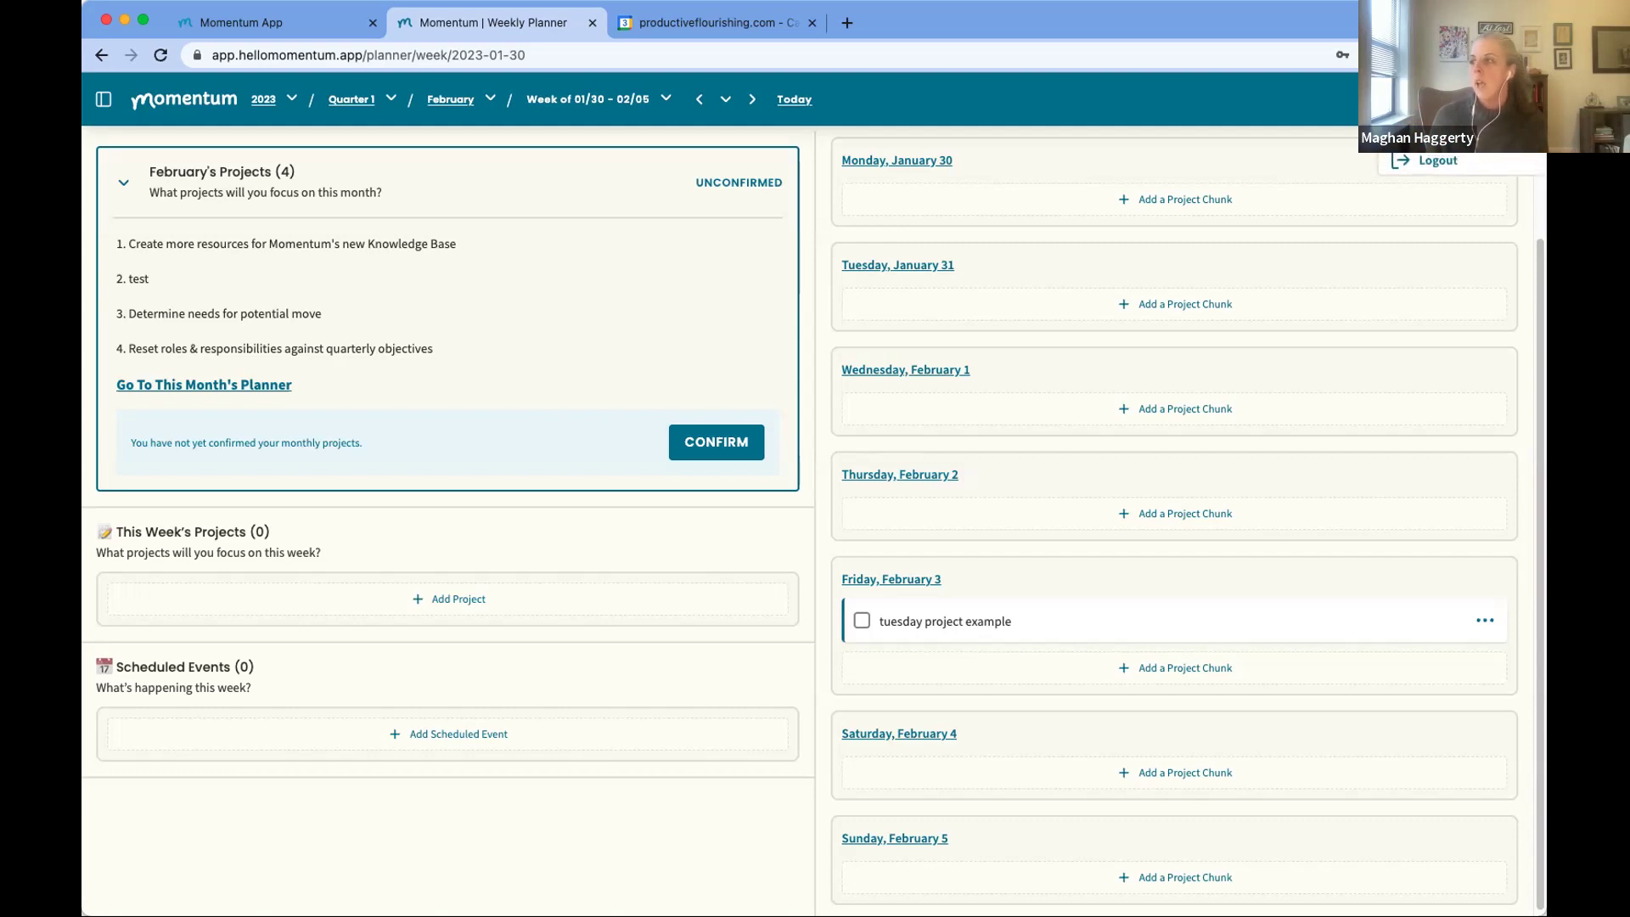
left_click(1488, 138)
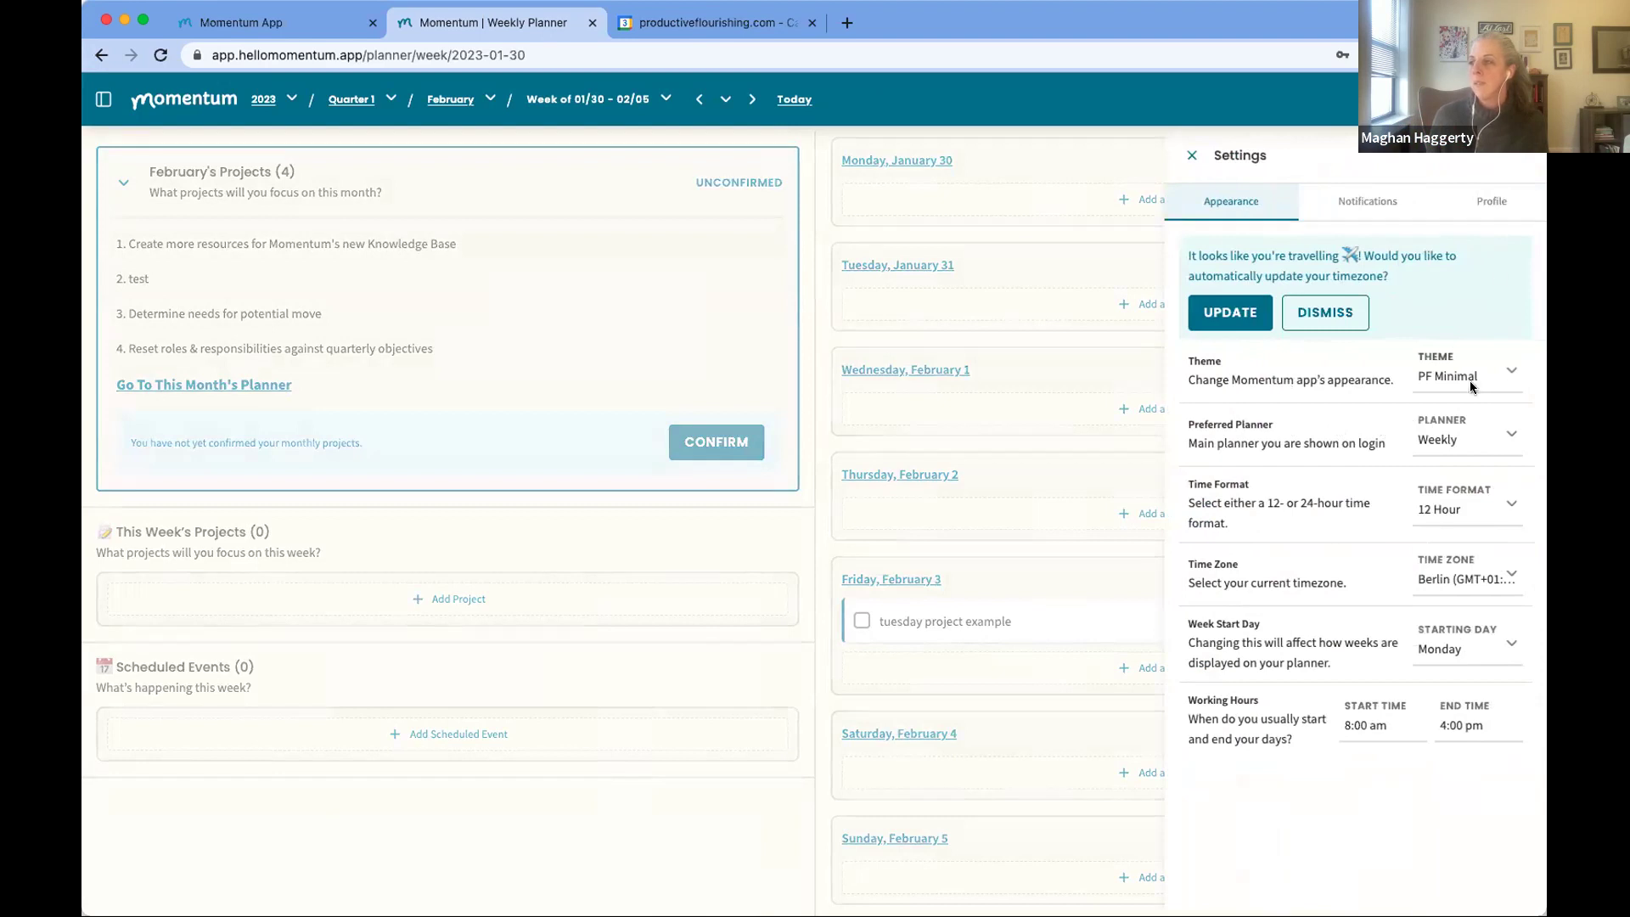
left_click(1492, 212)
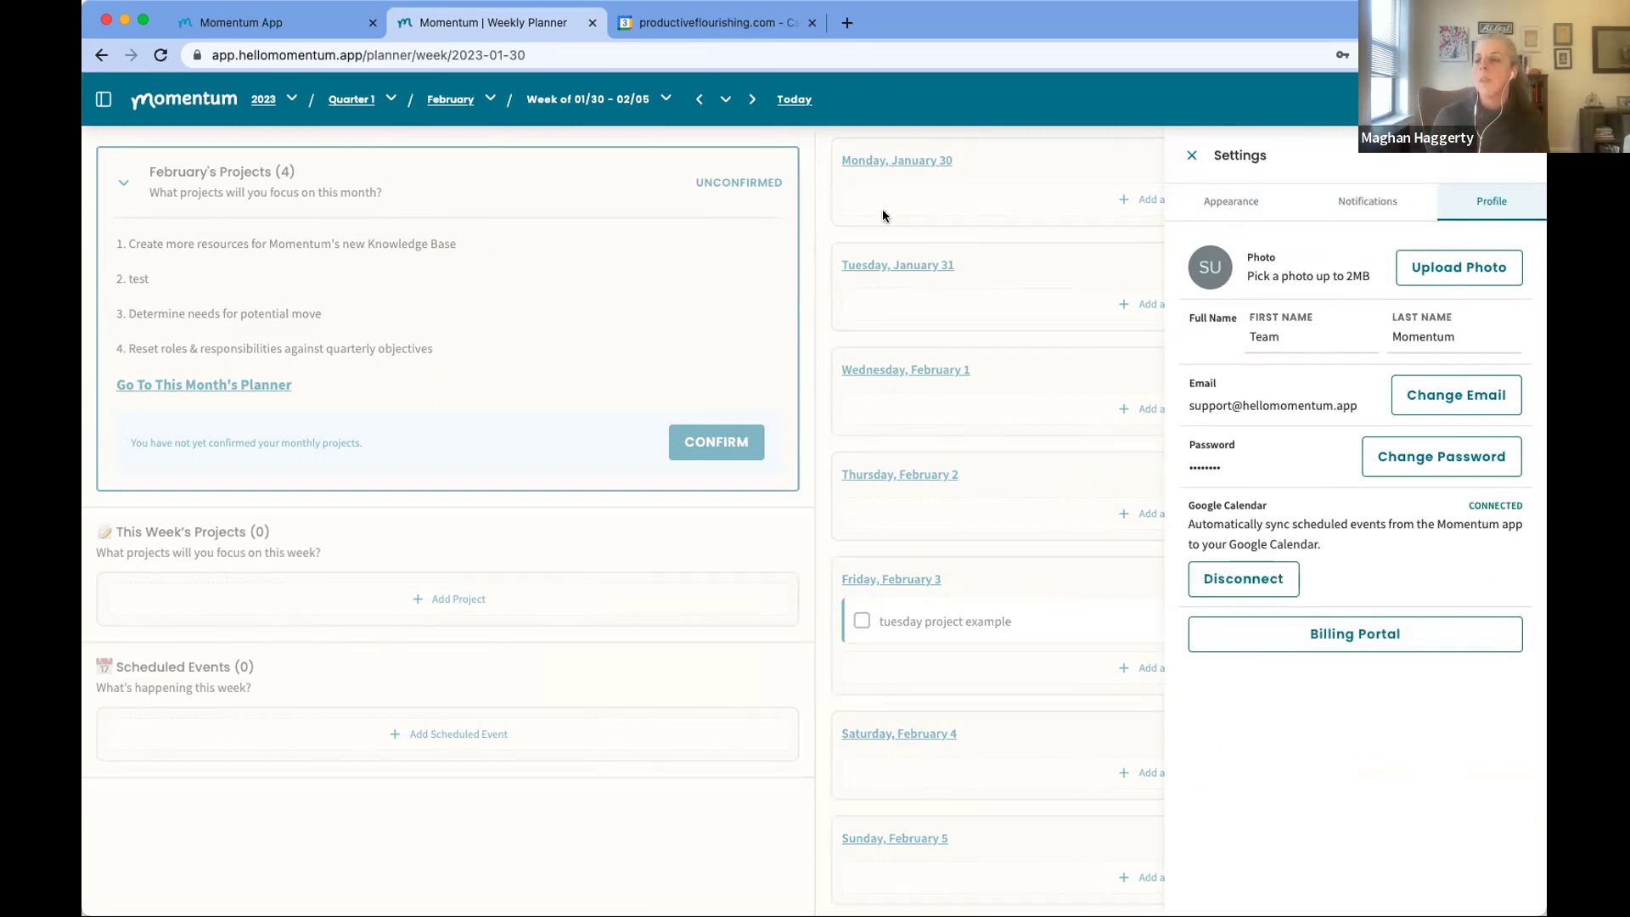
Step: Retry the logged-out Google Calendar several times, then reload the page to reach sign-in
left_click(695, 28)
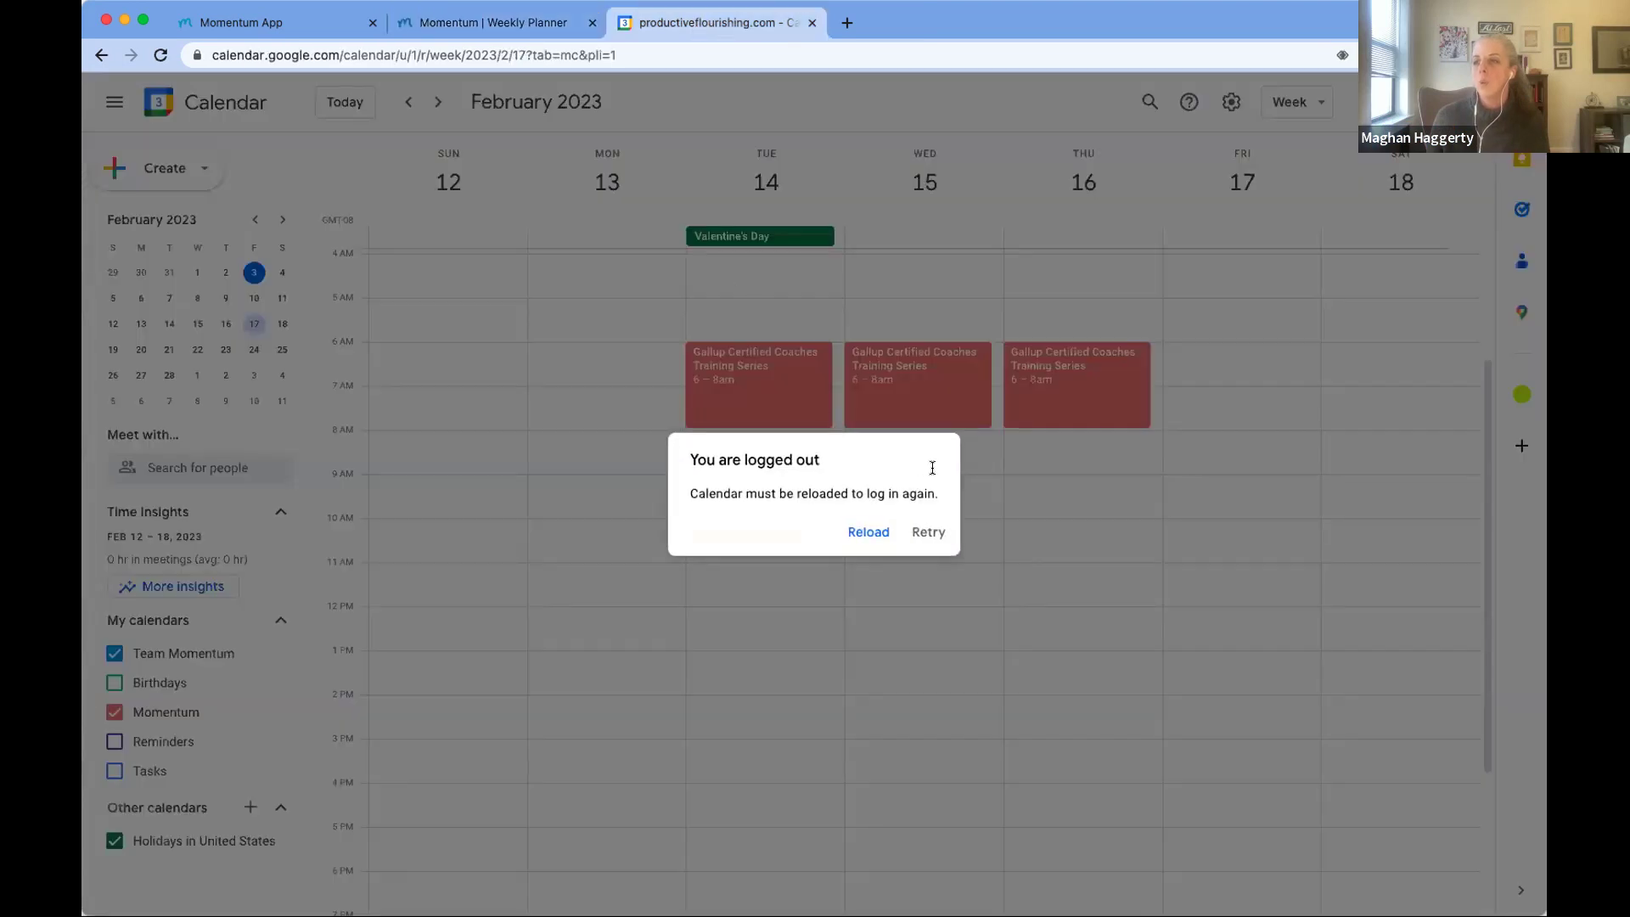
left_click(862, 533)
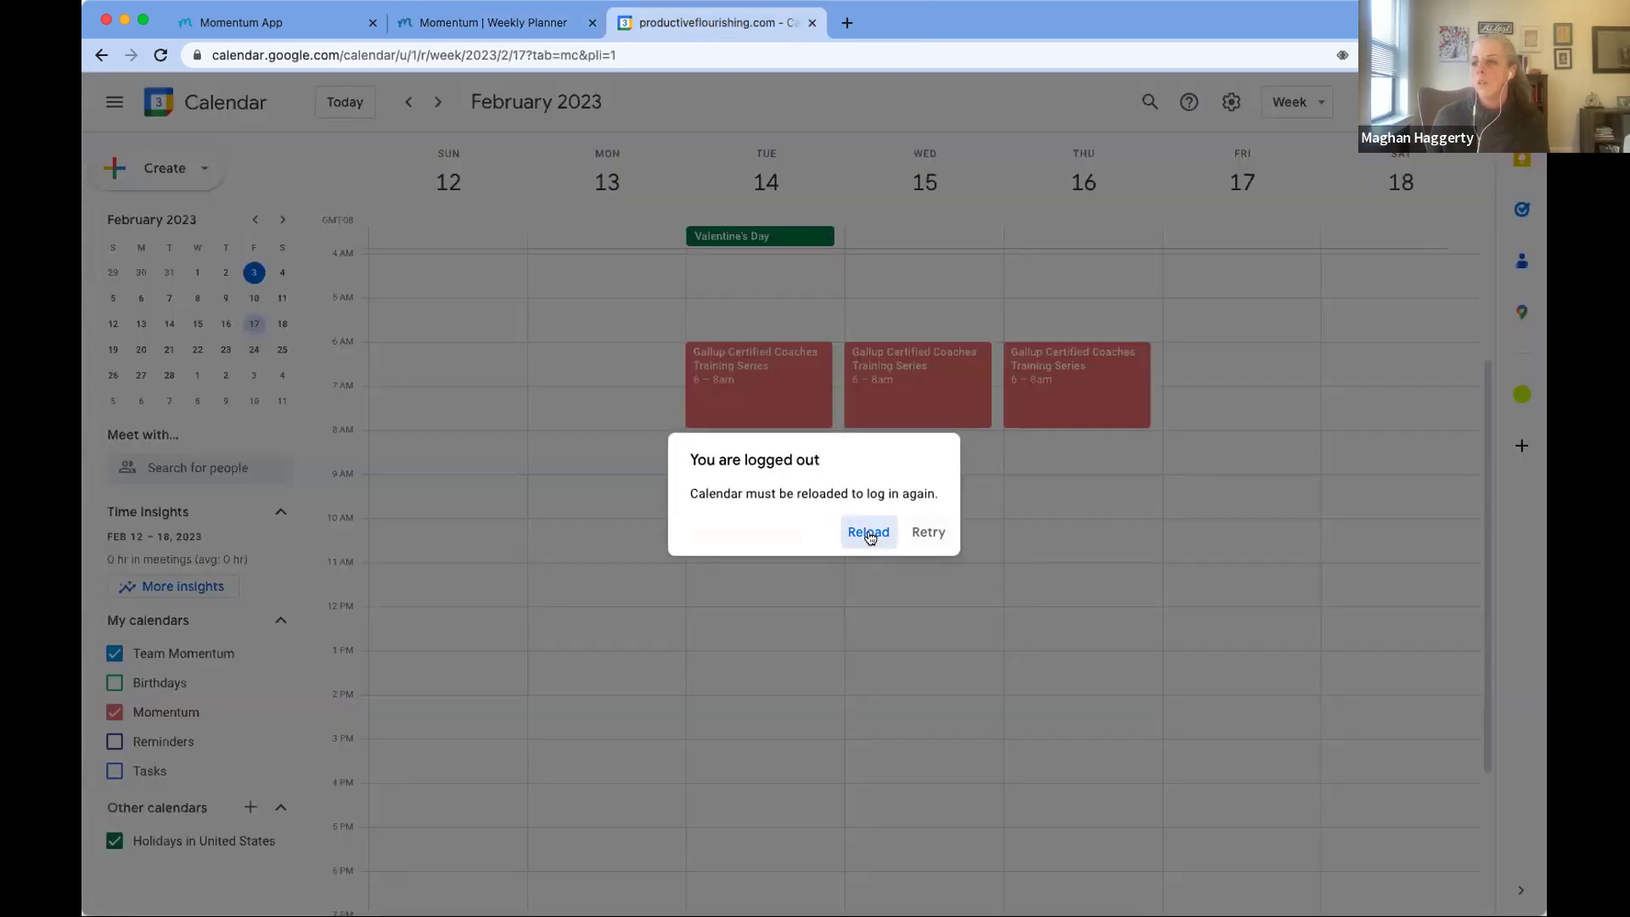
left_click(868, 535)
left_click(918, 535)
left_click(866, 535)
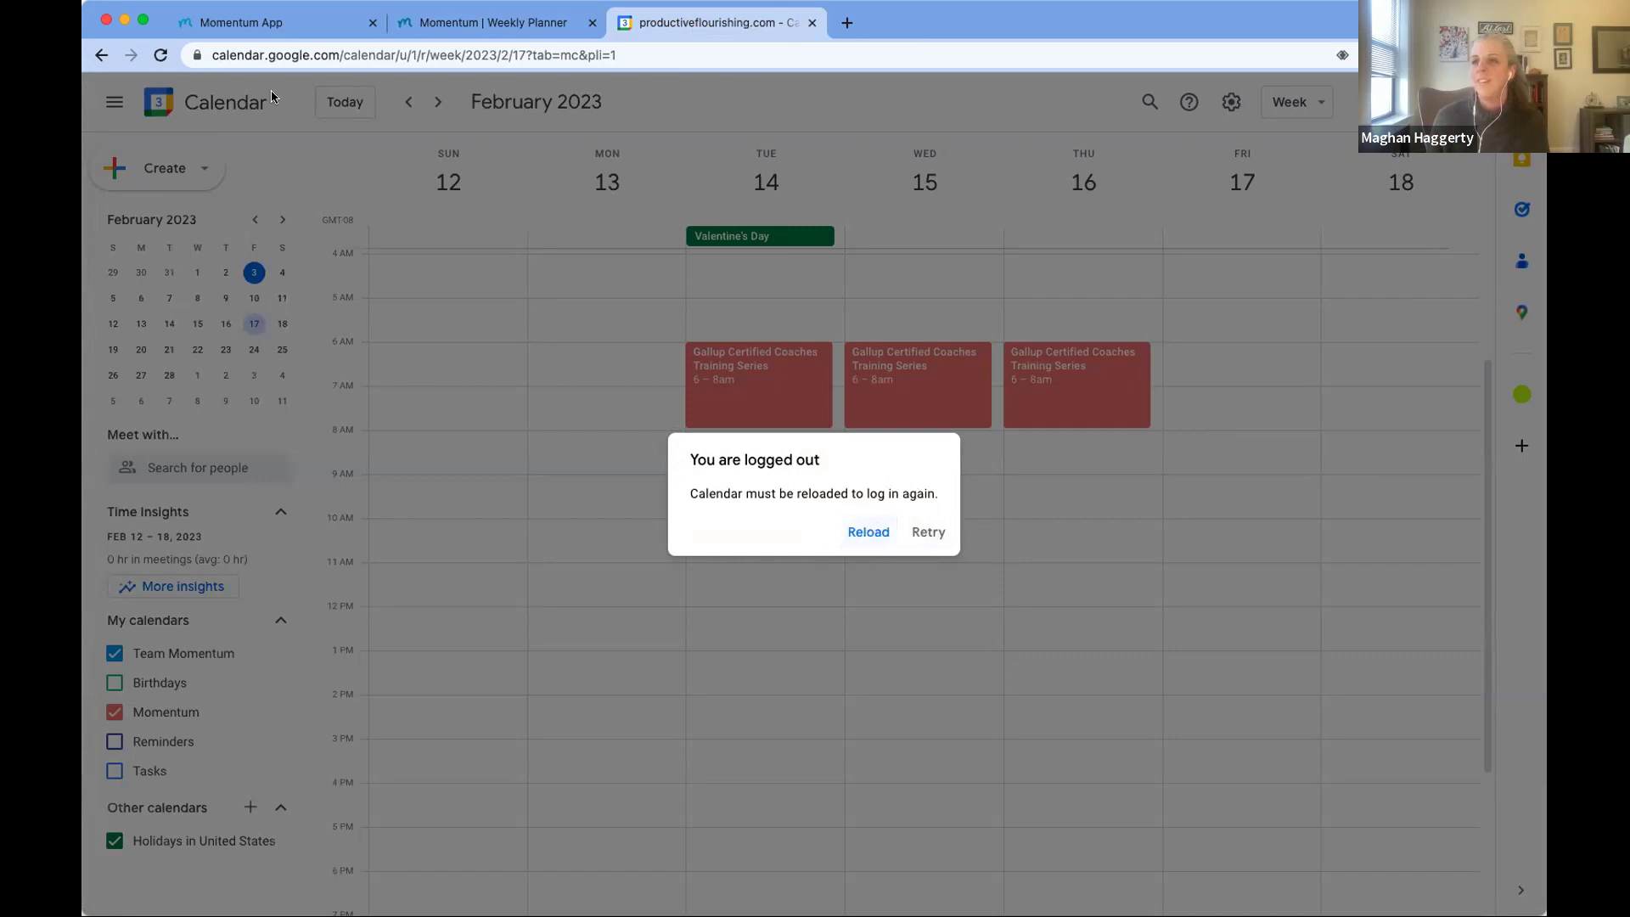
left_click(159, 56)
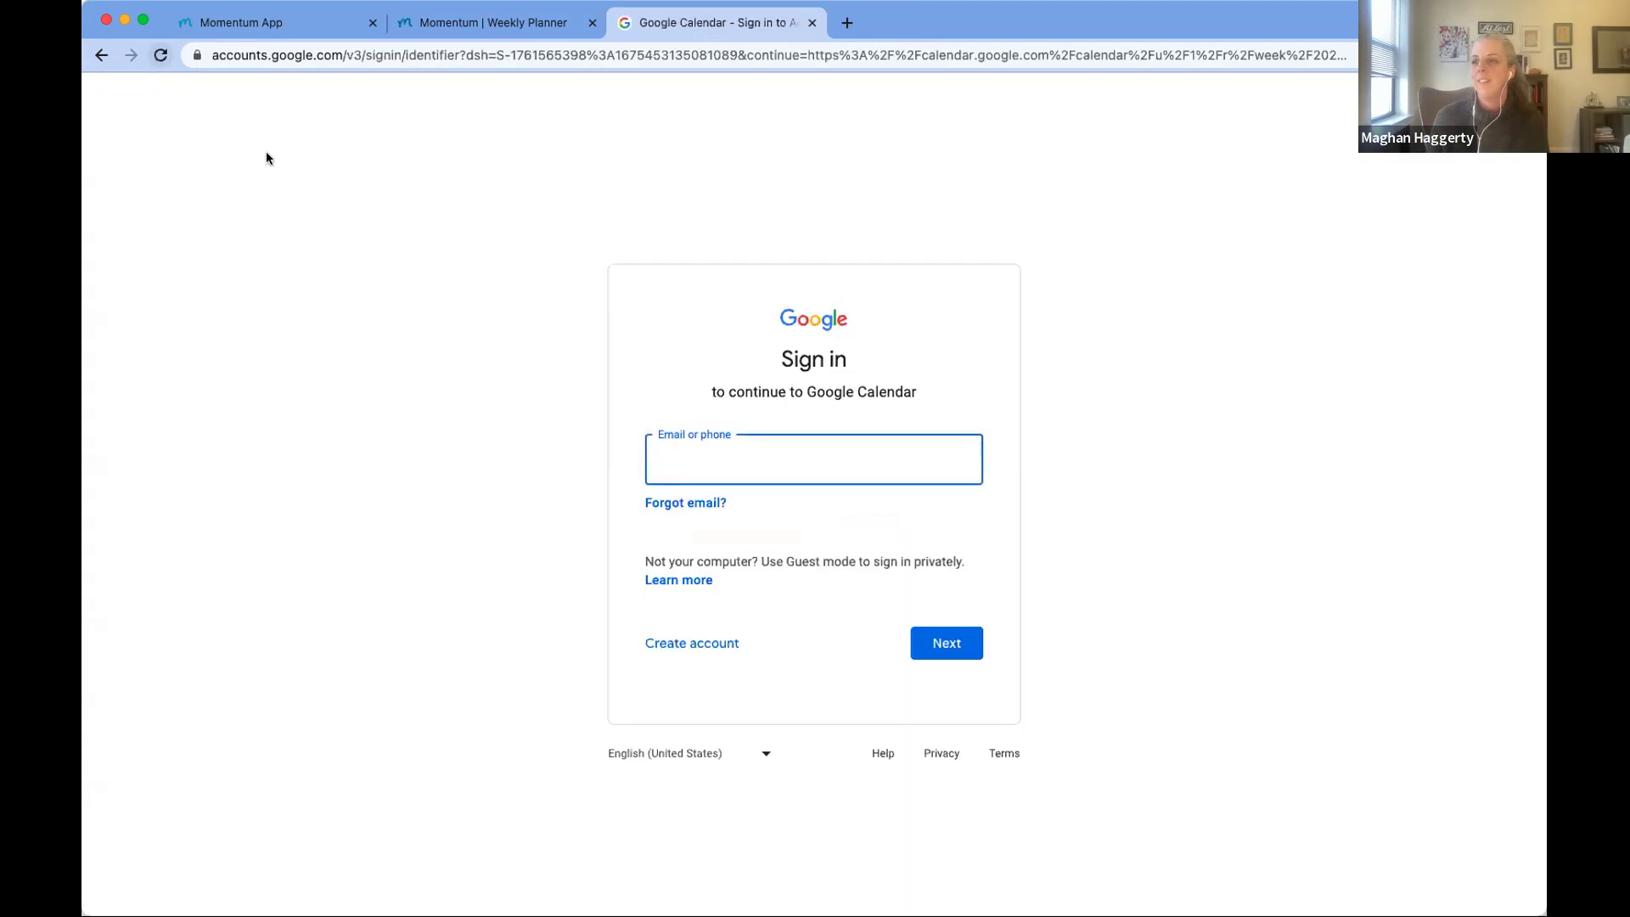
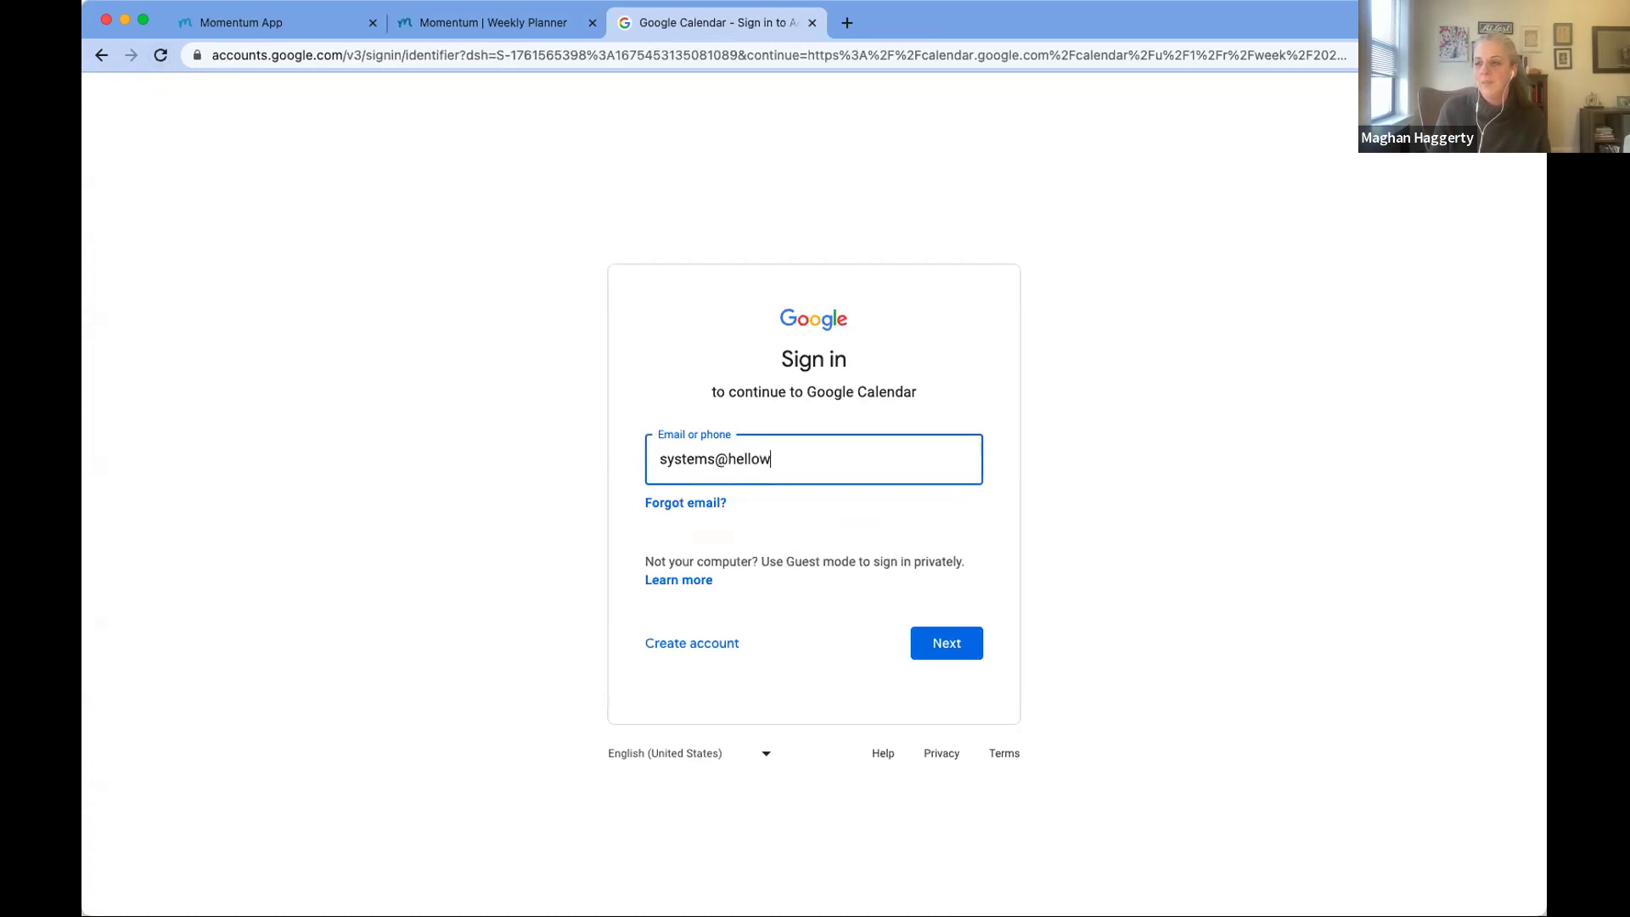
Step: Submit an account e-mail that Google can't find, then clear it from the field
left_click(950, 648)
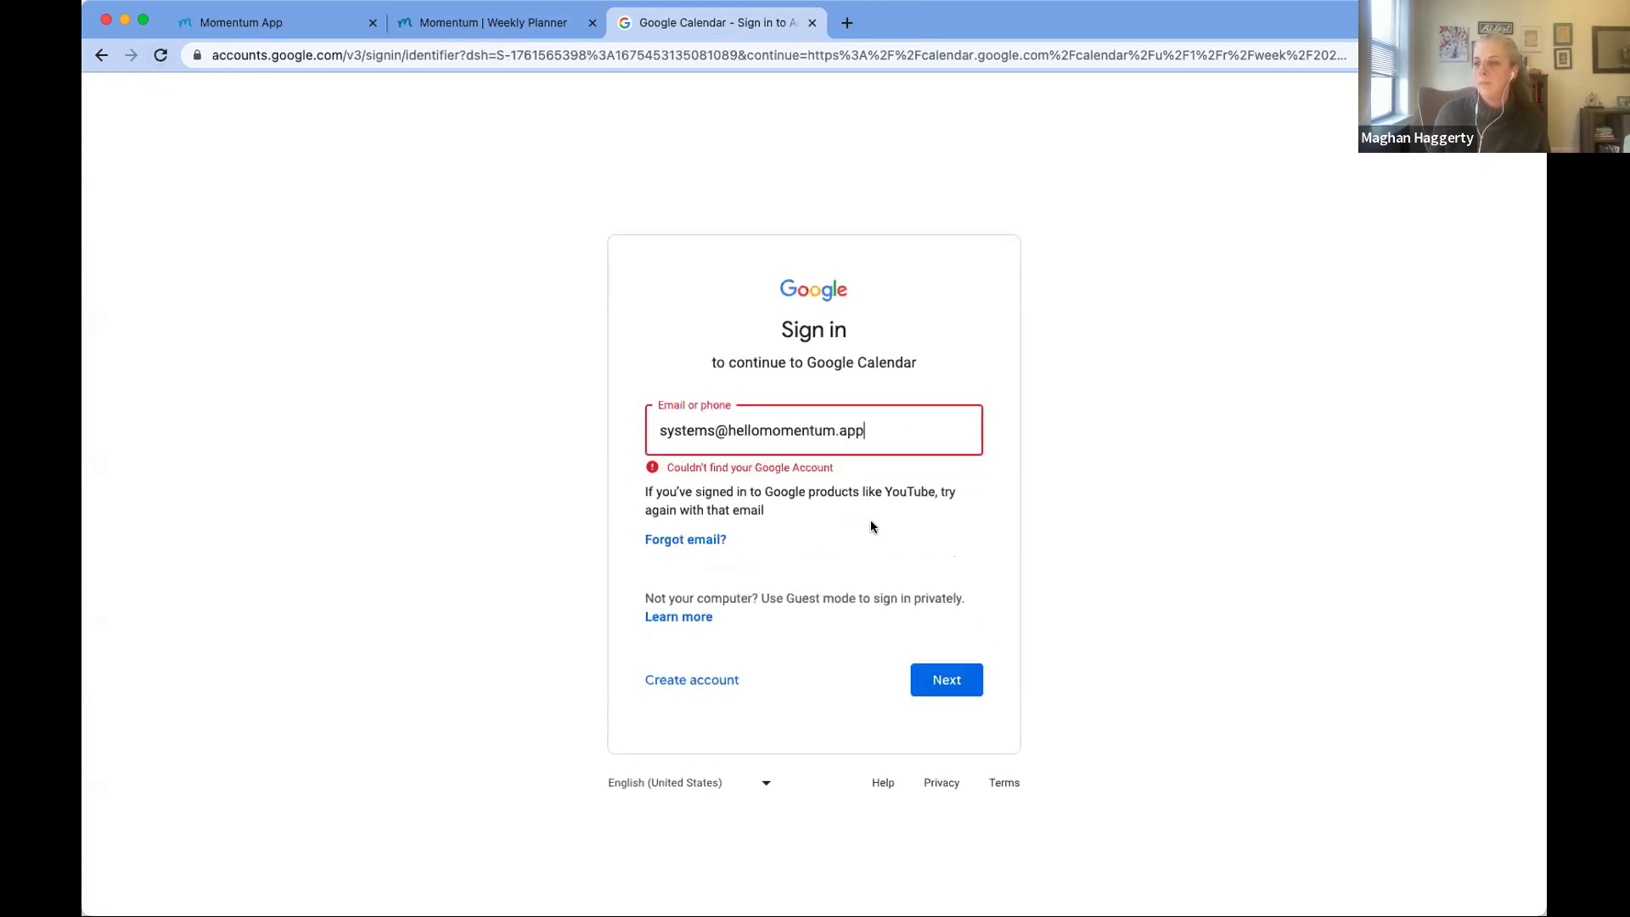
left_click_drag(887, 436, 635, 435)
key("BackSpace")
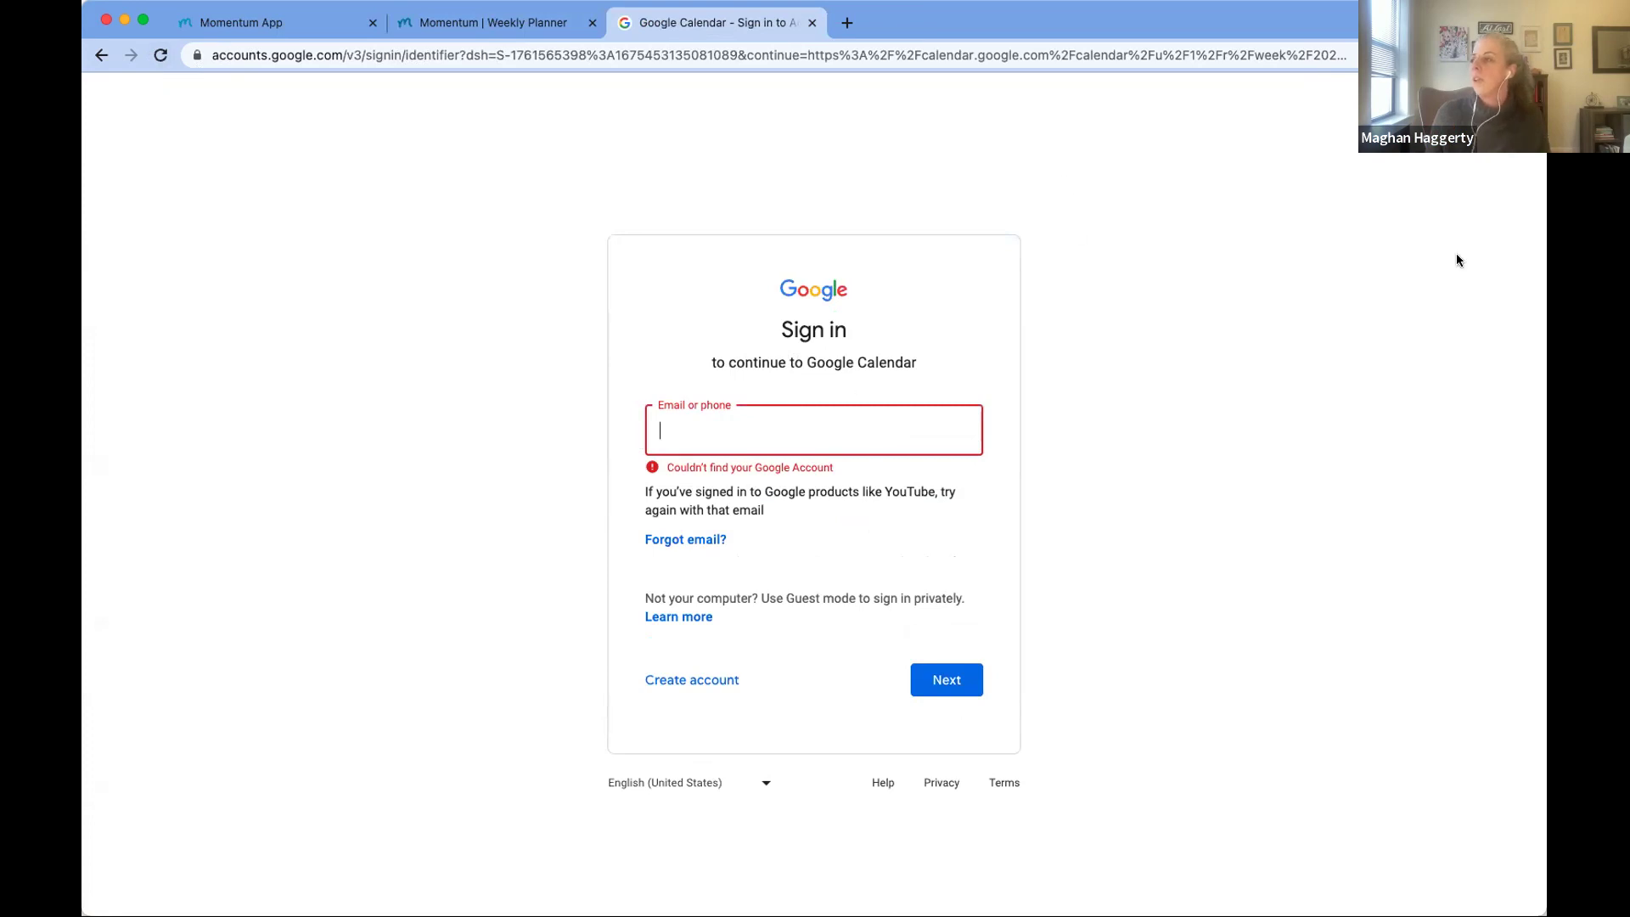
left_click(1455, 253)
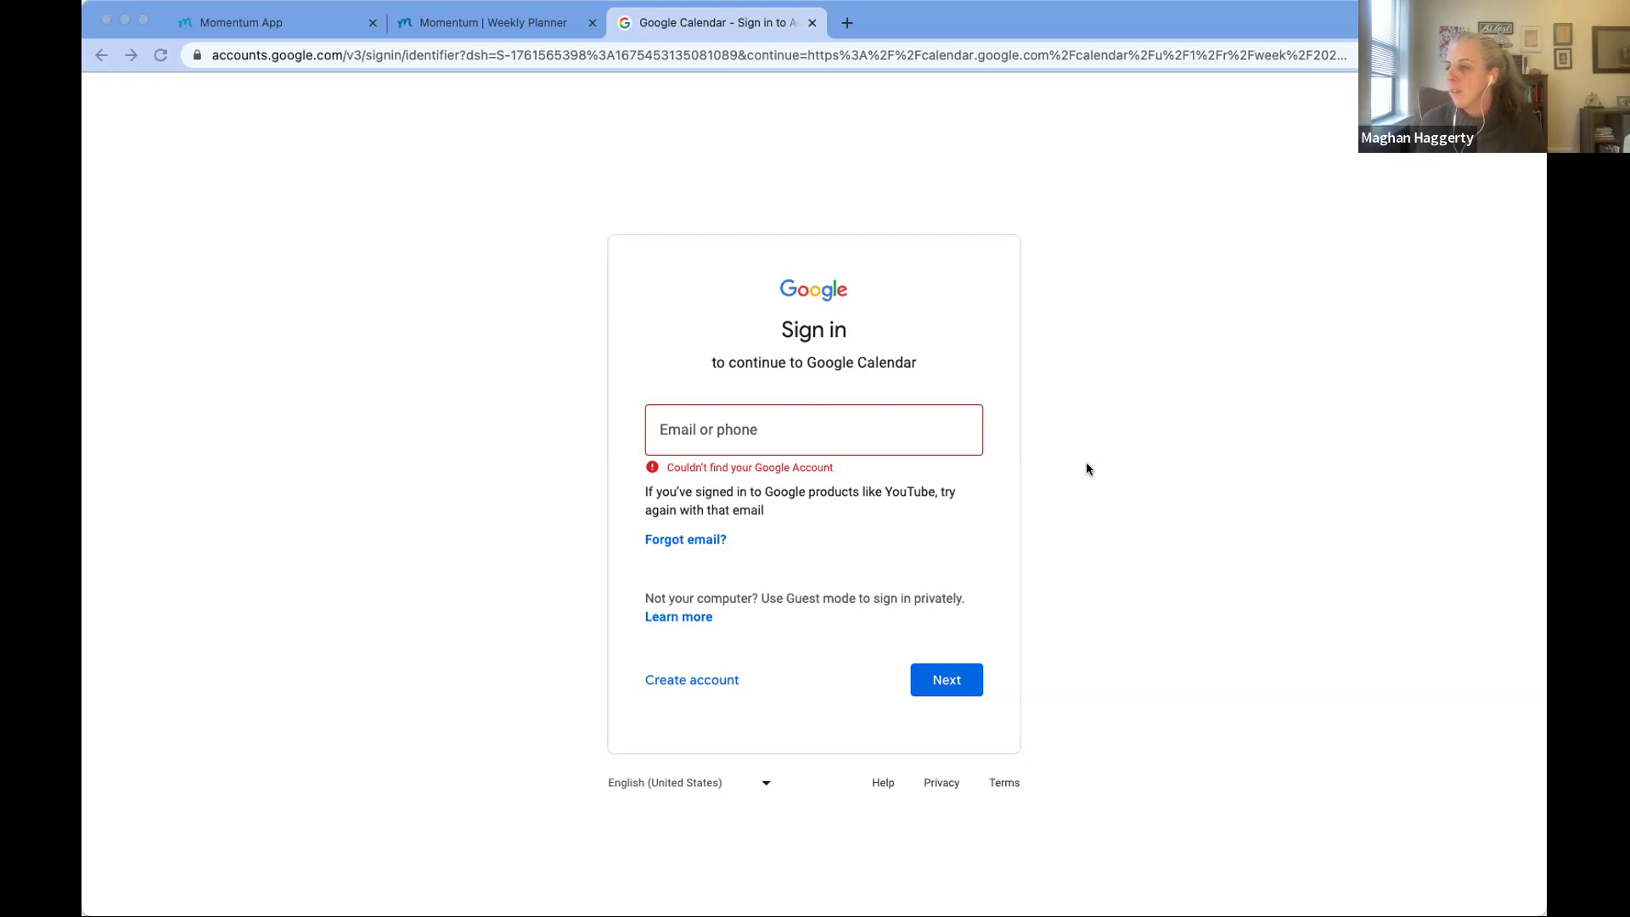
Step: Check the account e-mail in Momentum, then pick the support account suggestion and continue
left_click(867, 126)
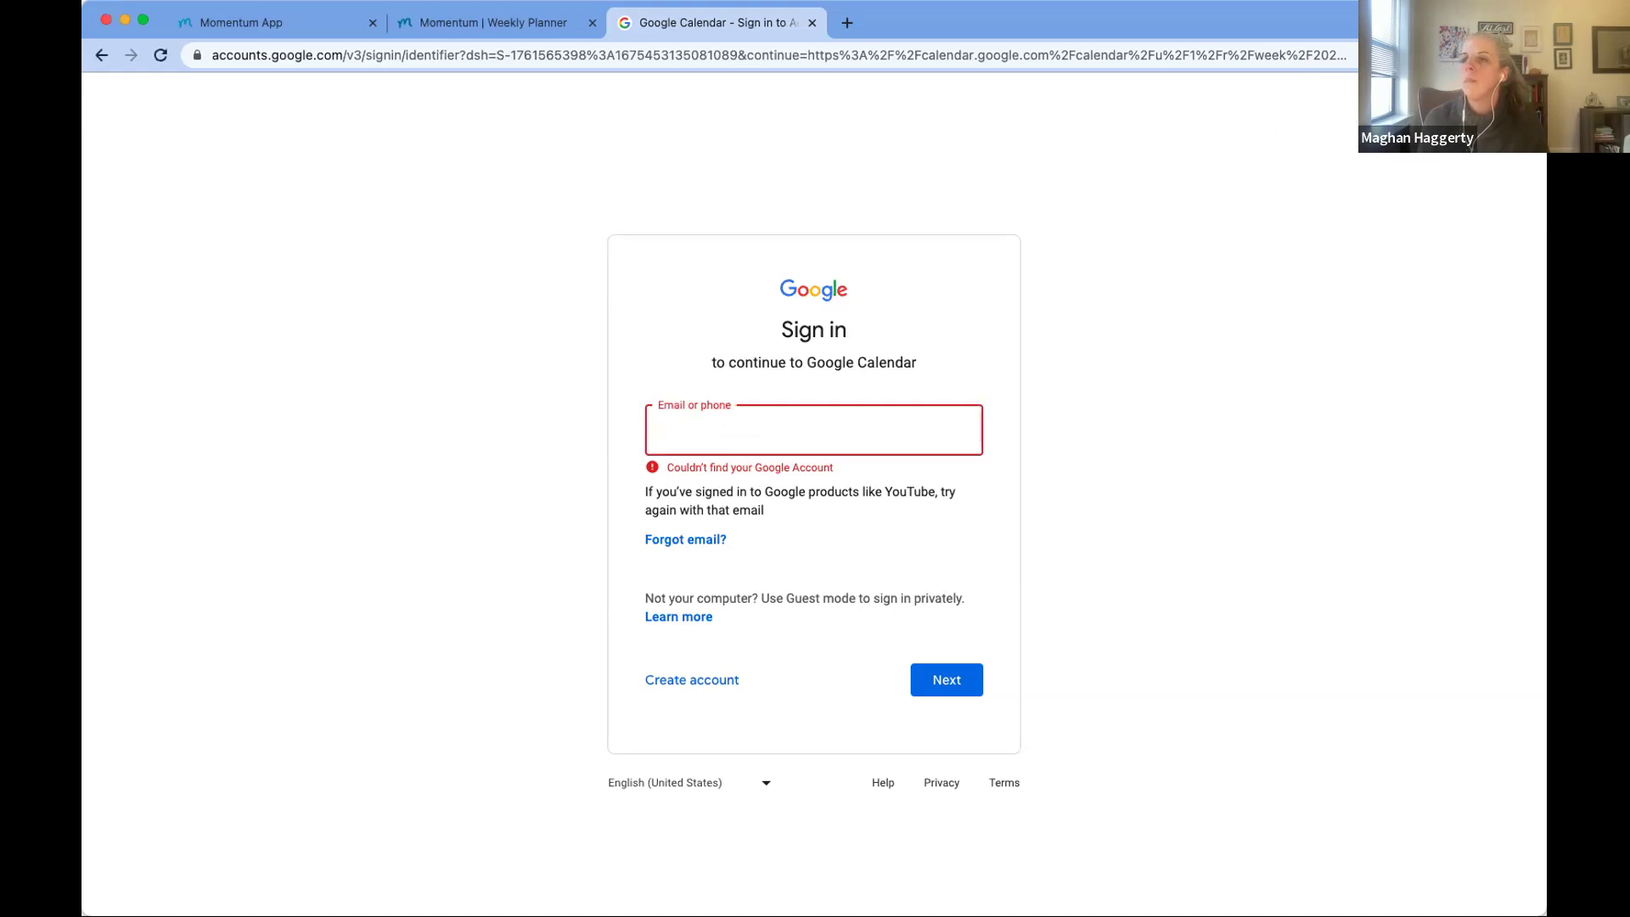
left_click(223, 22)
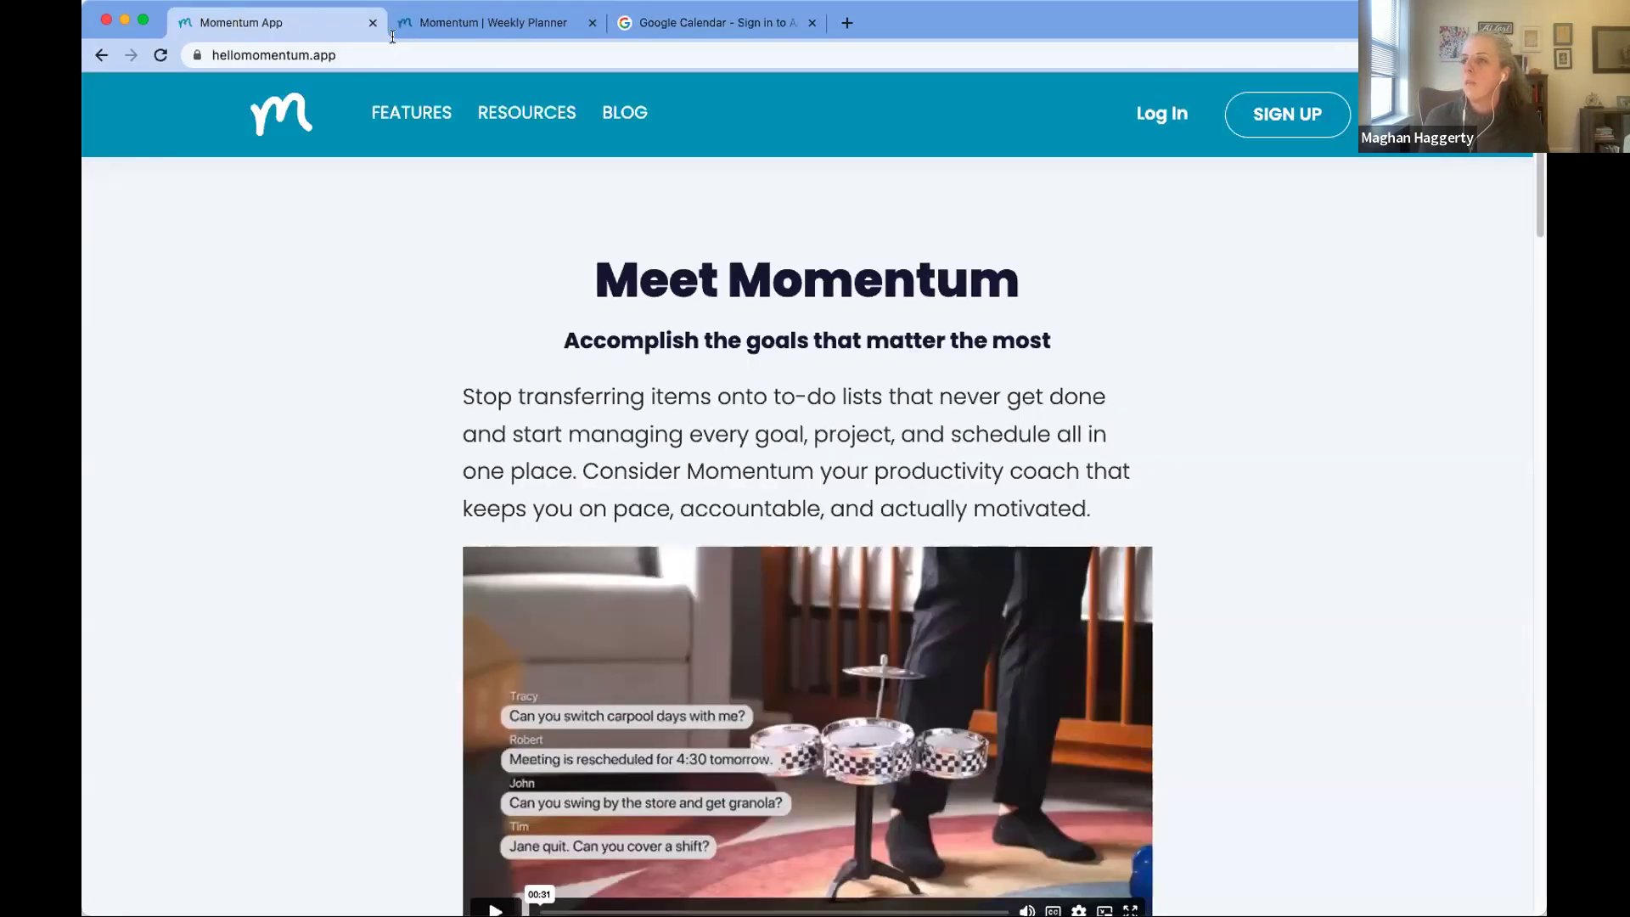
left_click(440, 22)
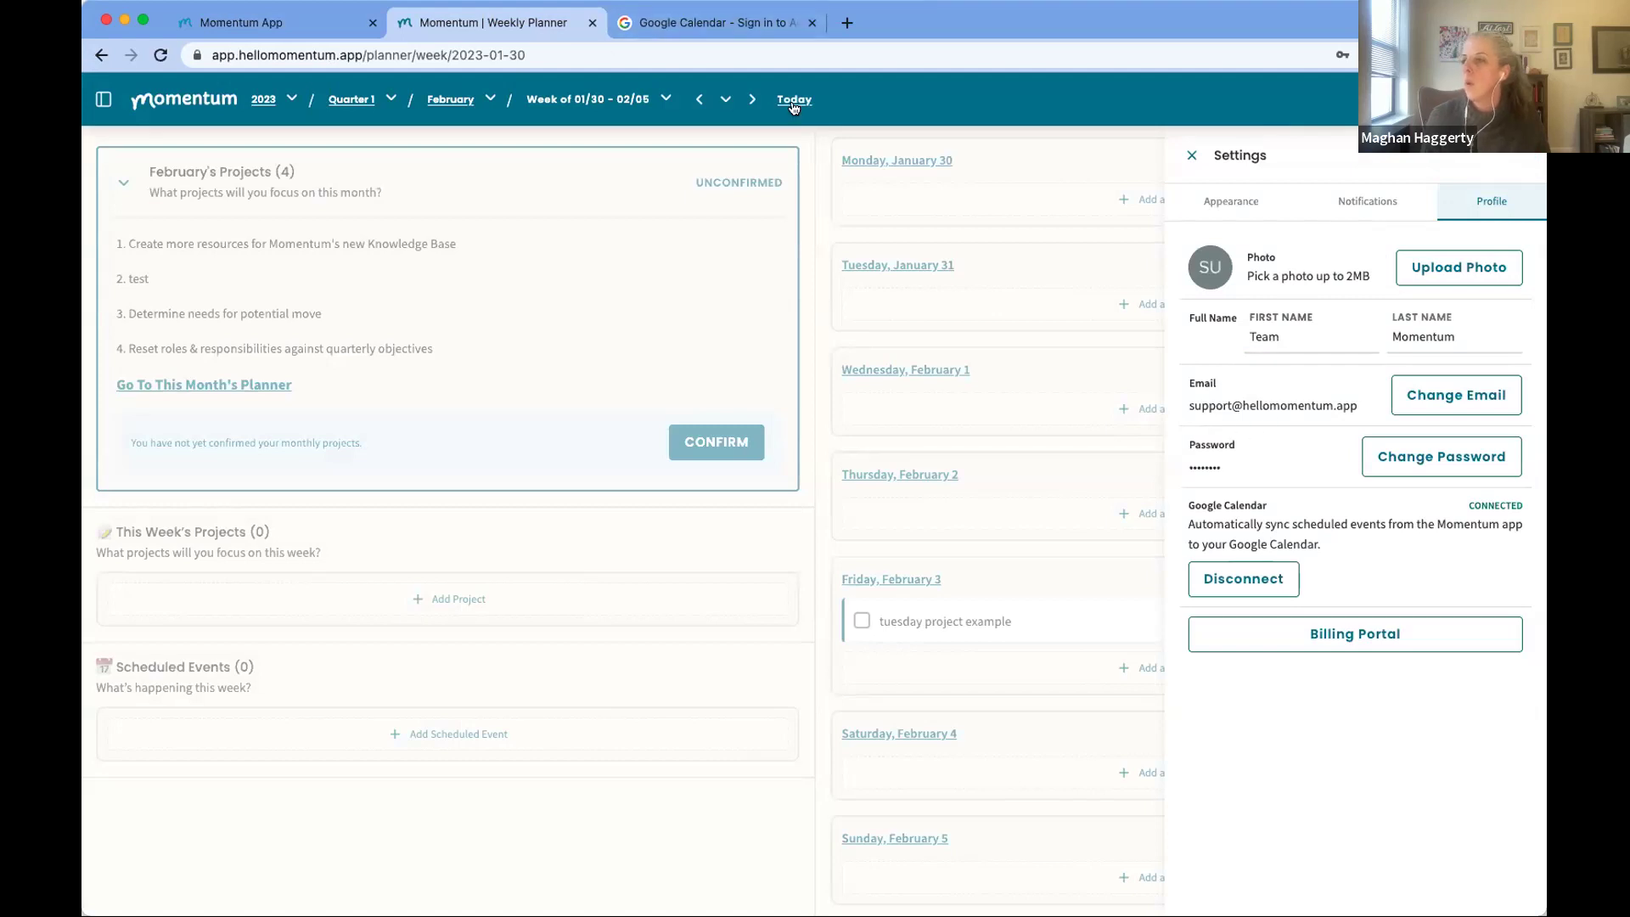
left_click(696, 11)
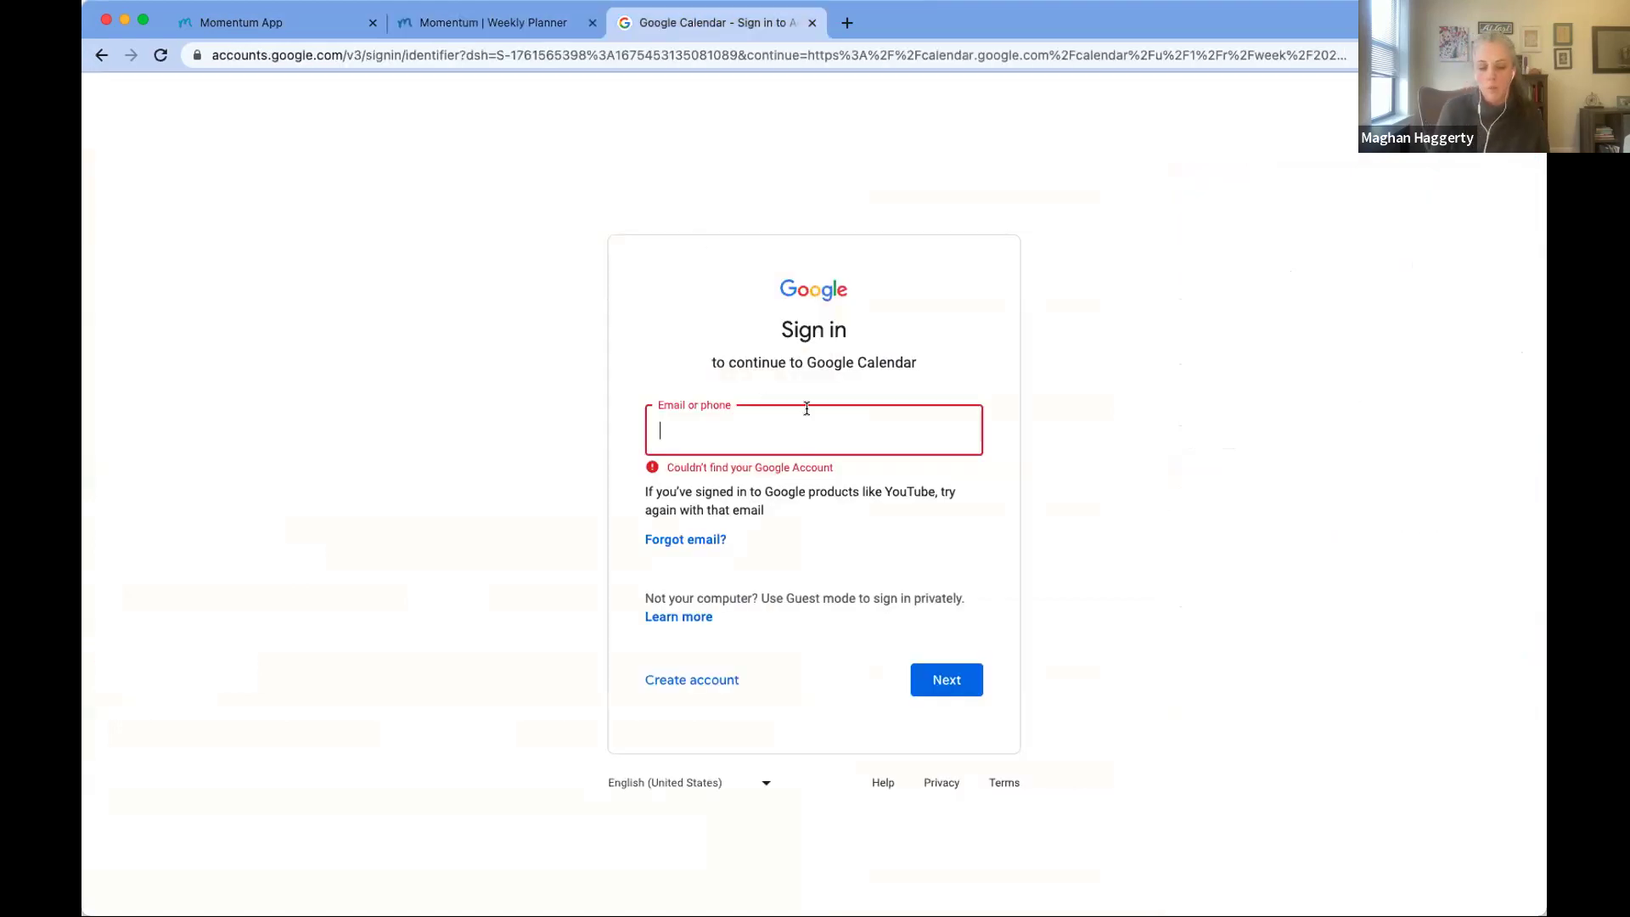
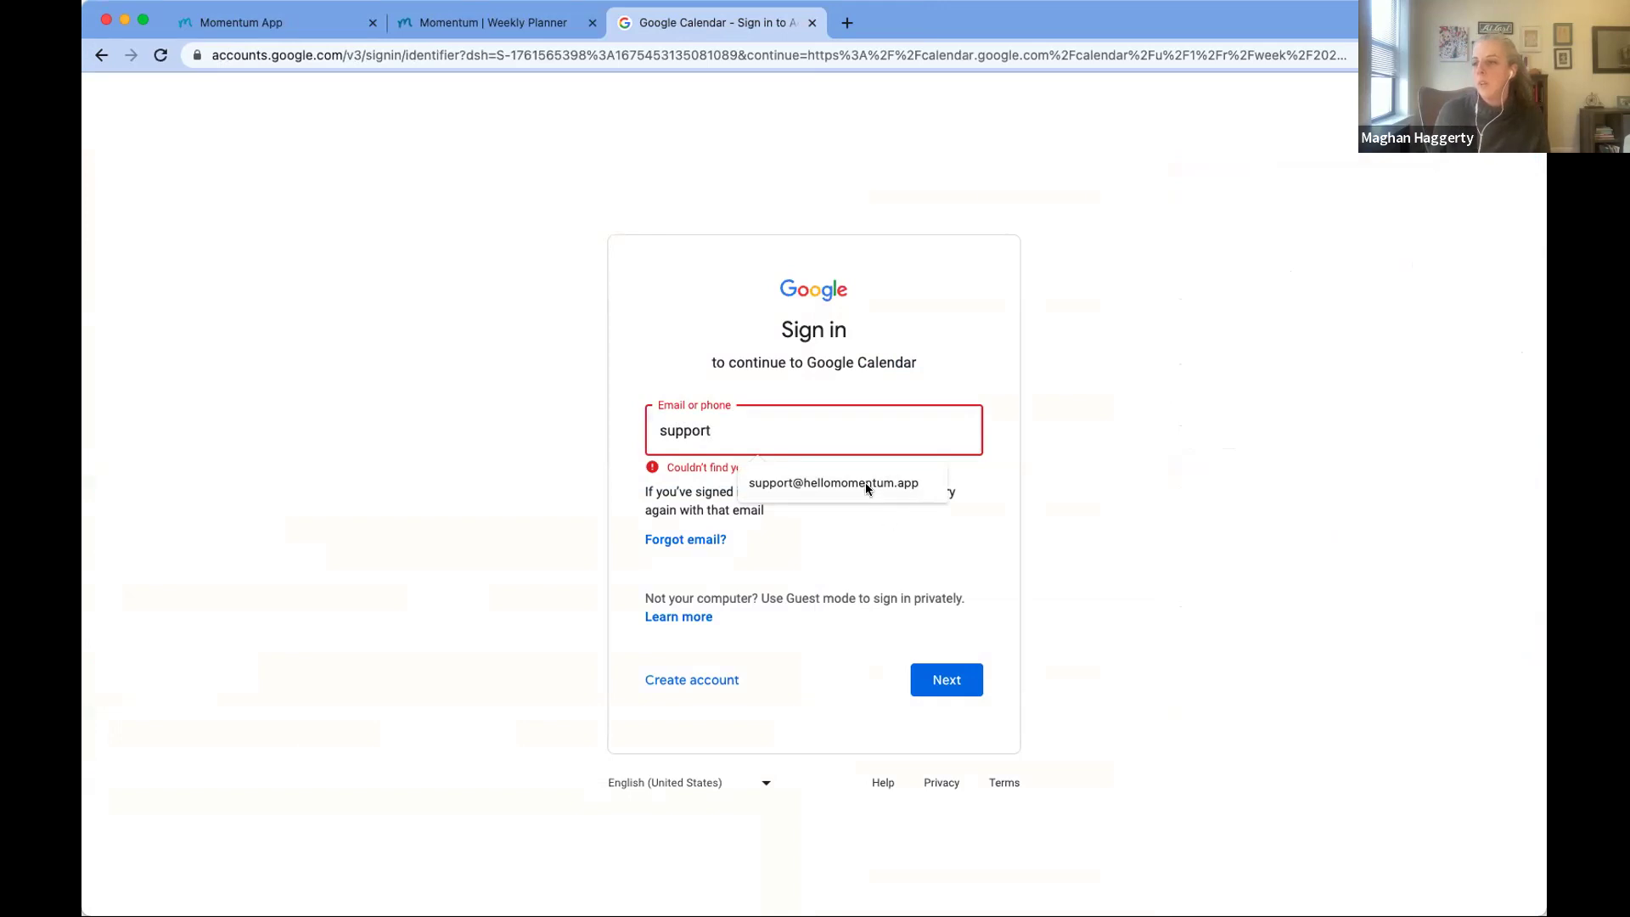
left_click(863, 481)
left_click(941, 681)
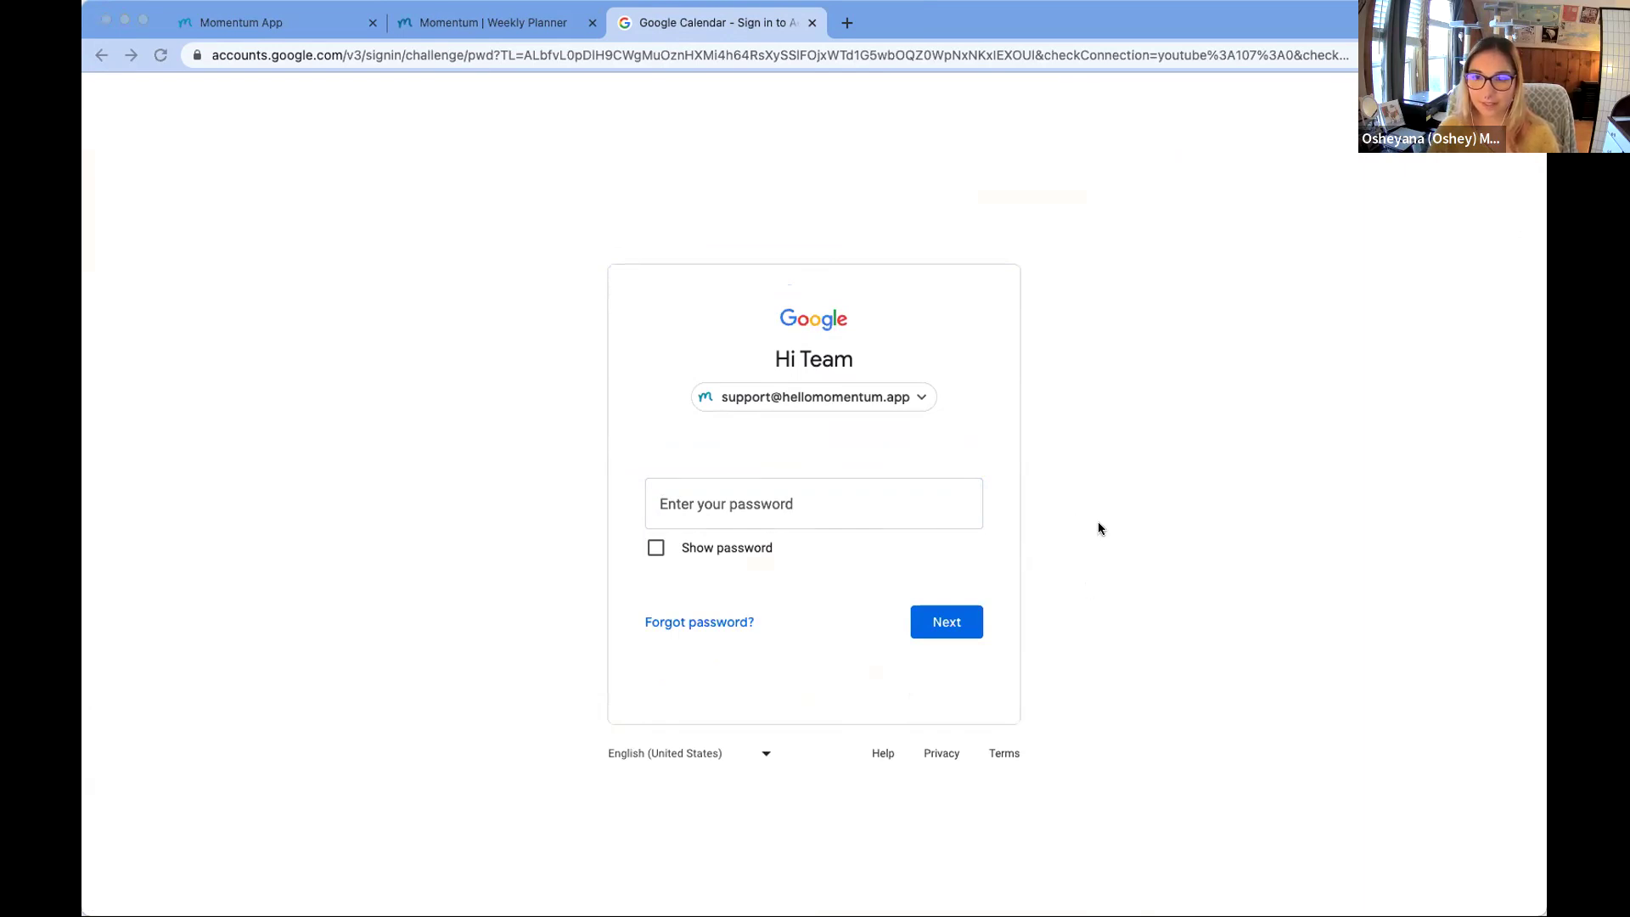
Step: Sign in with the password and jump to the Jan 29–Feb 4, 2023 week
left_click(1146, 151)
key("Return")
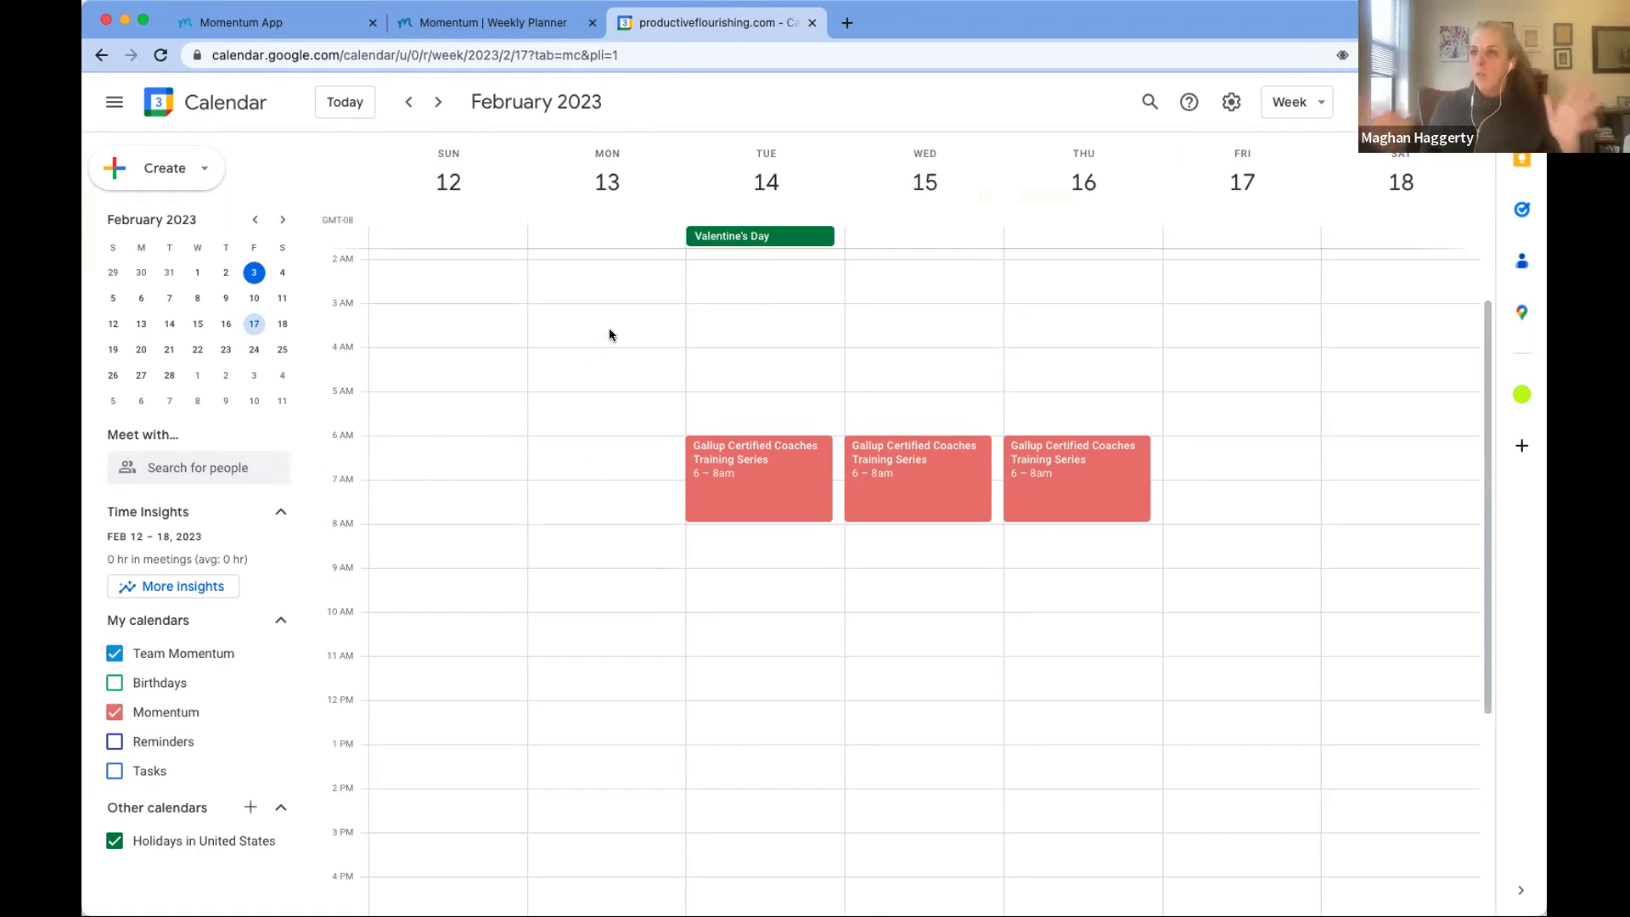
left_click(347, 105)
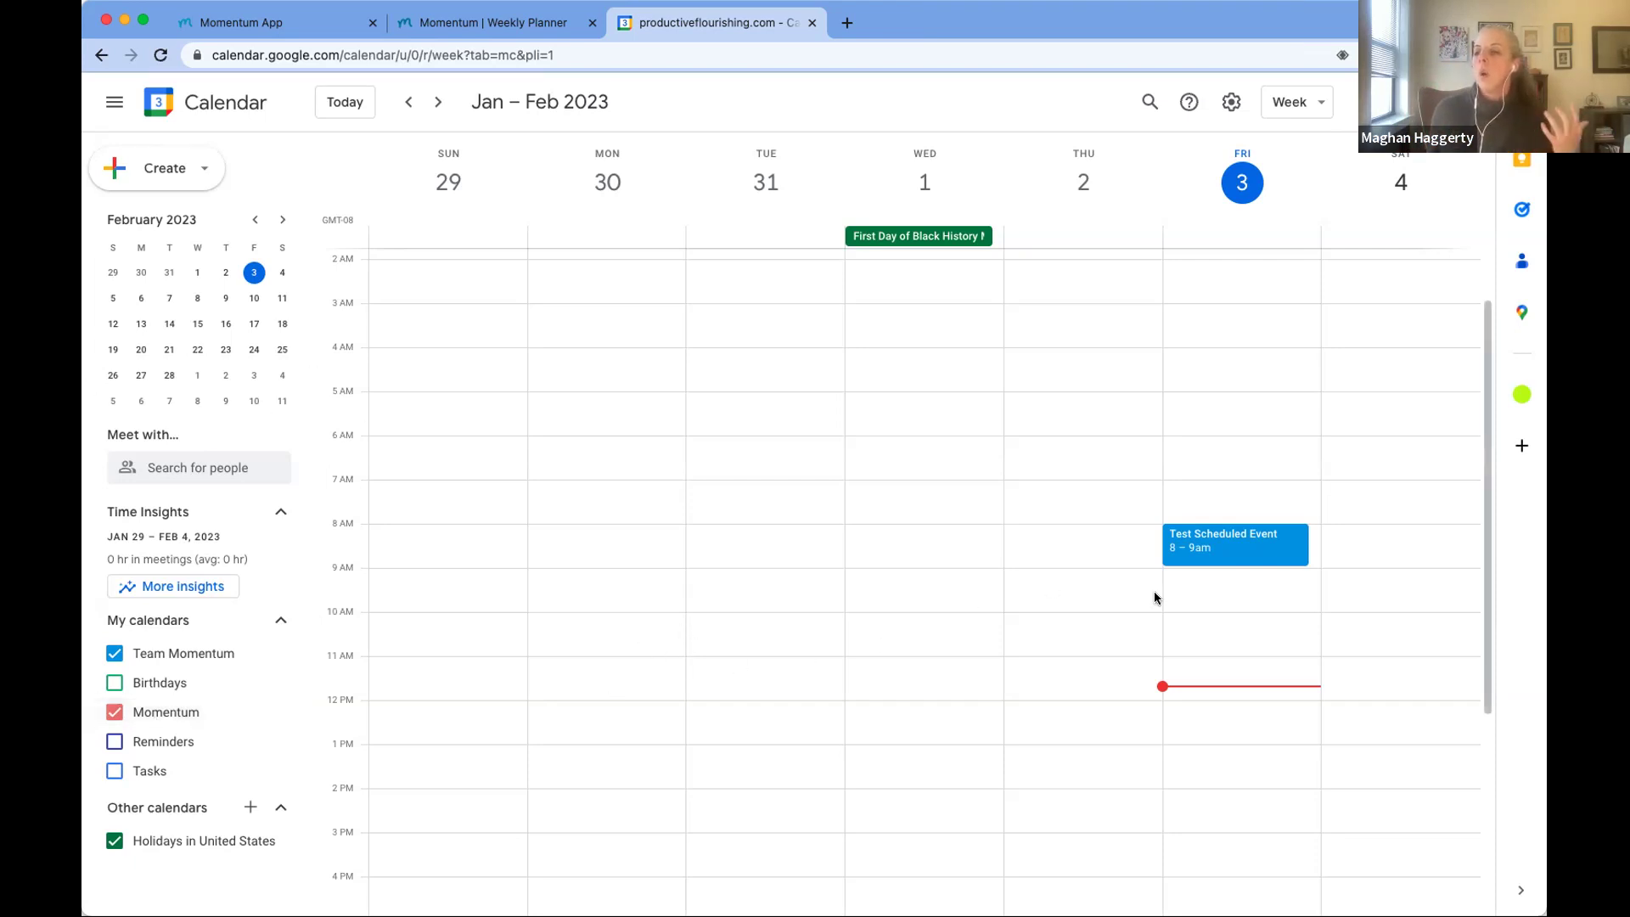
Step: Copy Friday's 8–9am Test Scheduled Event into the Momentum calendar and save it
left_click(1222, 554)
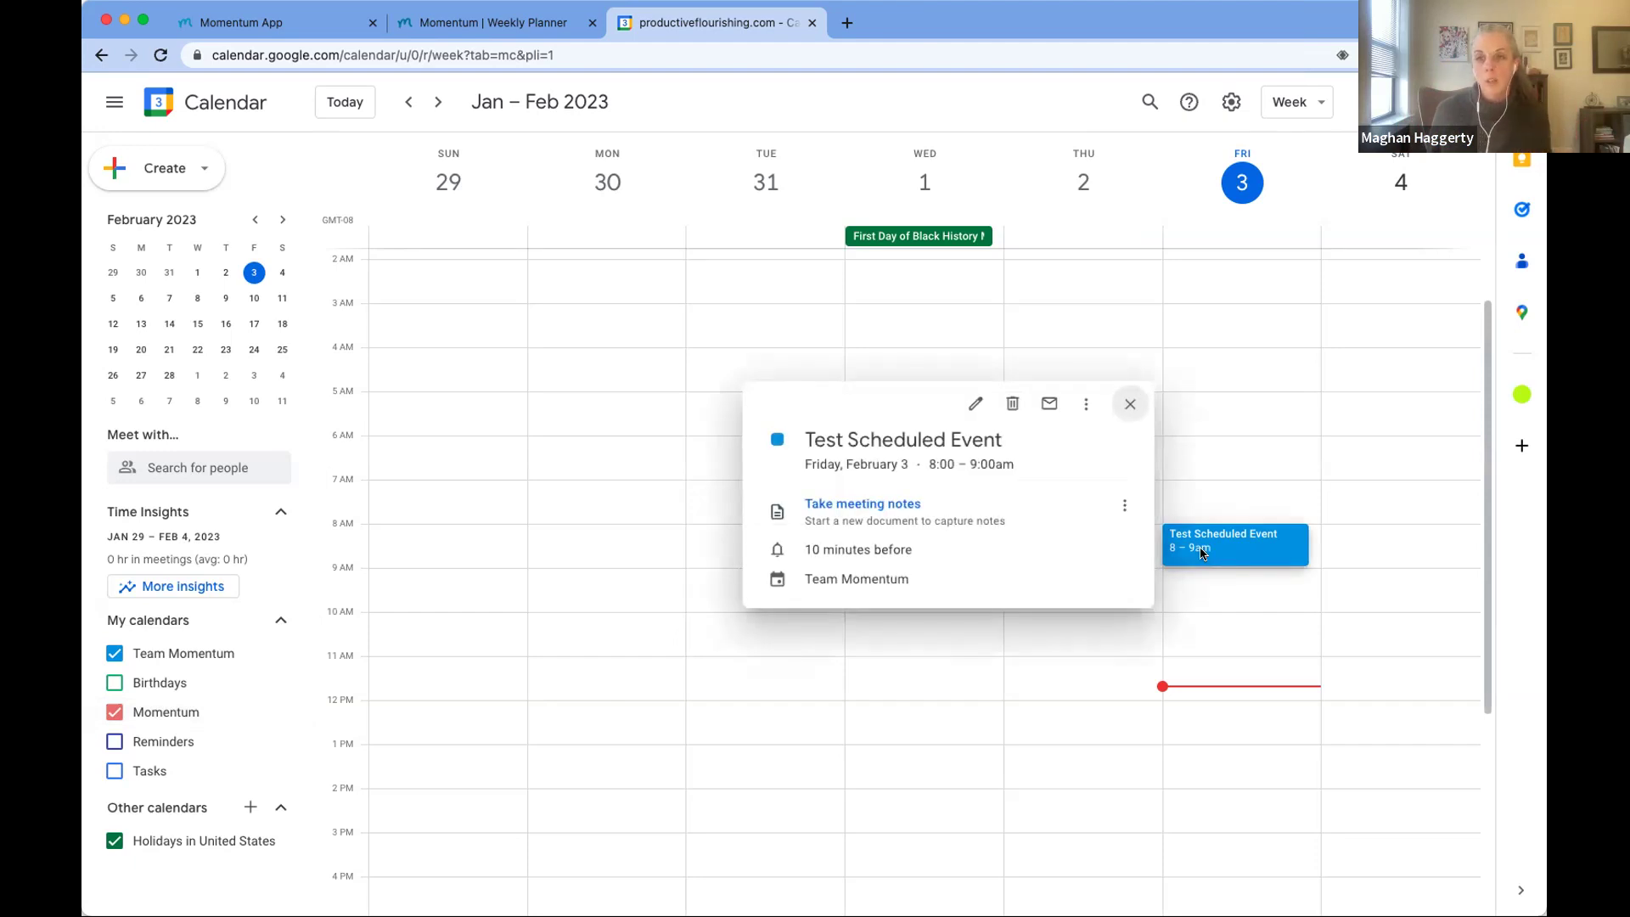
key("Escape")
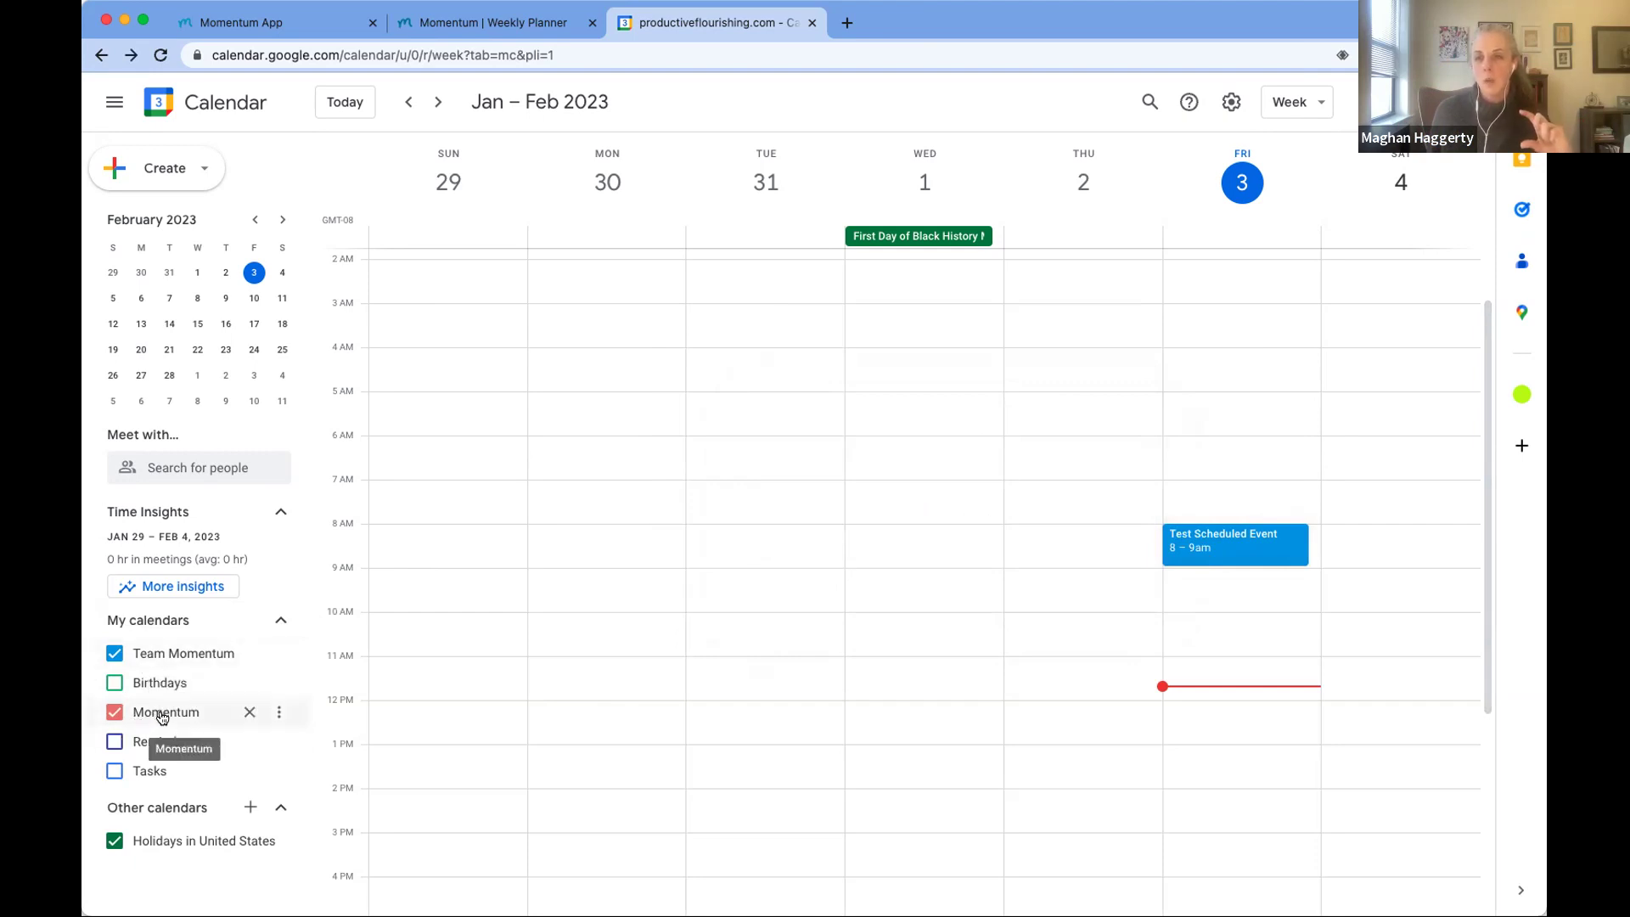
left_click(1264, 547)
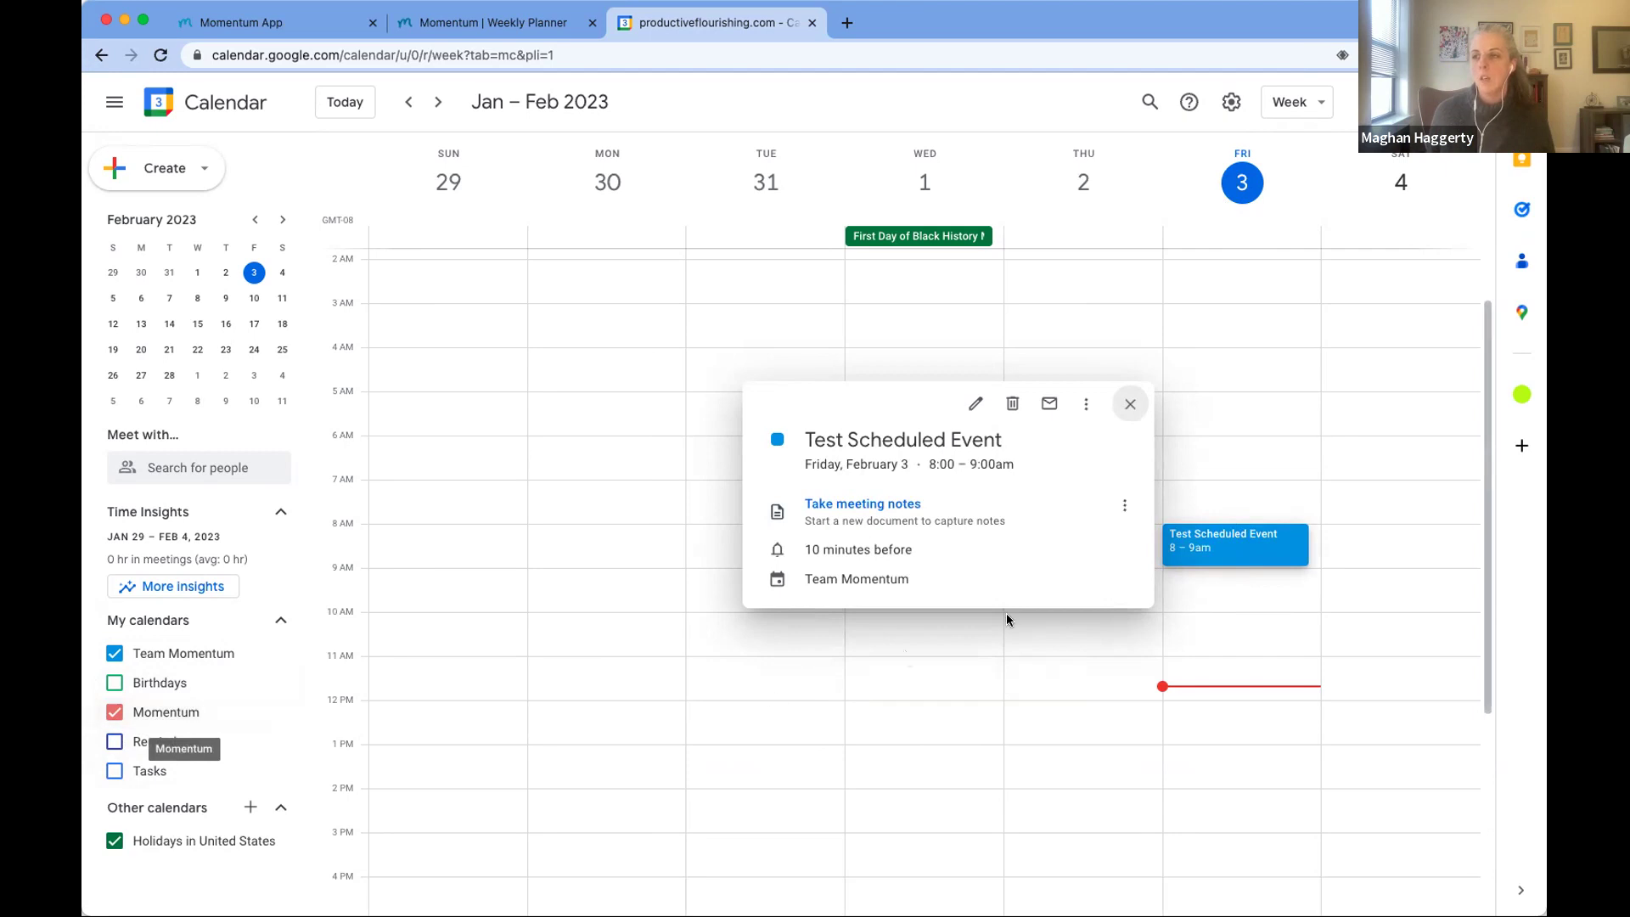
left_click(1085, 408)
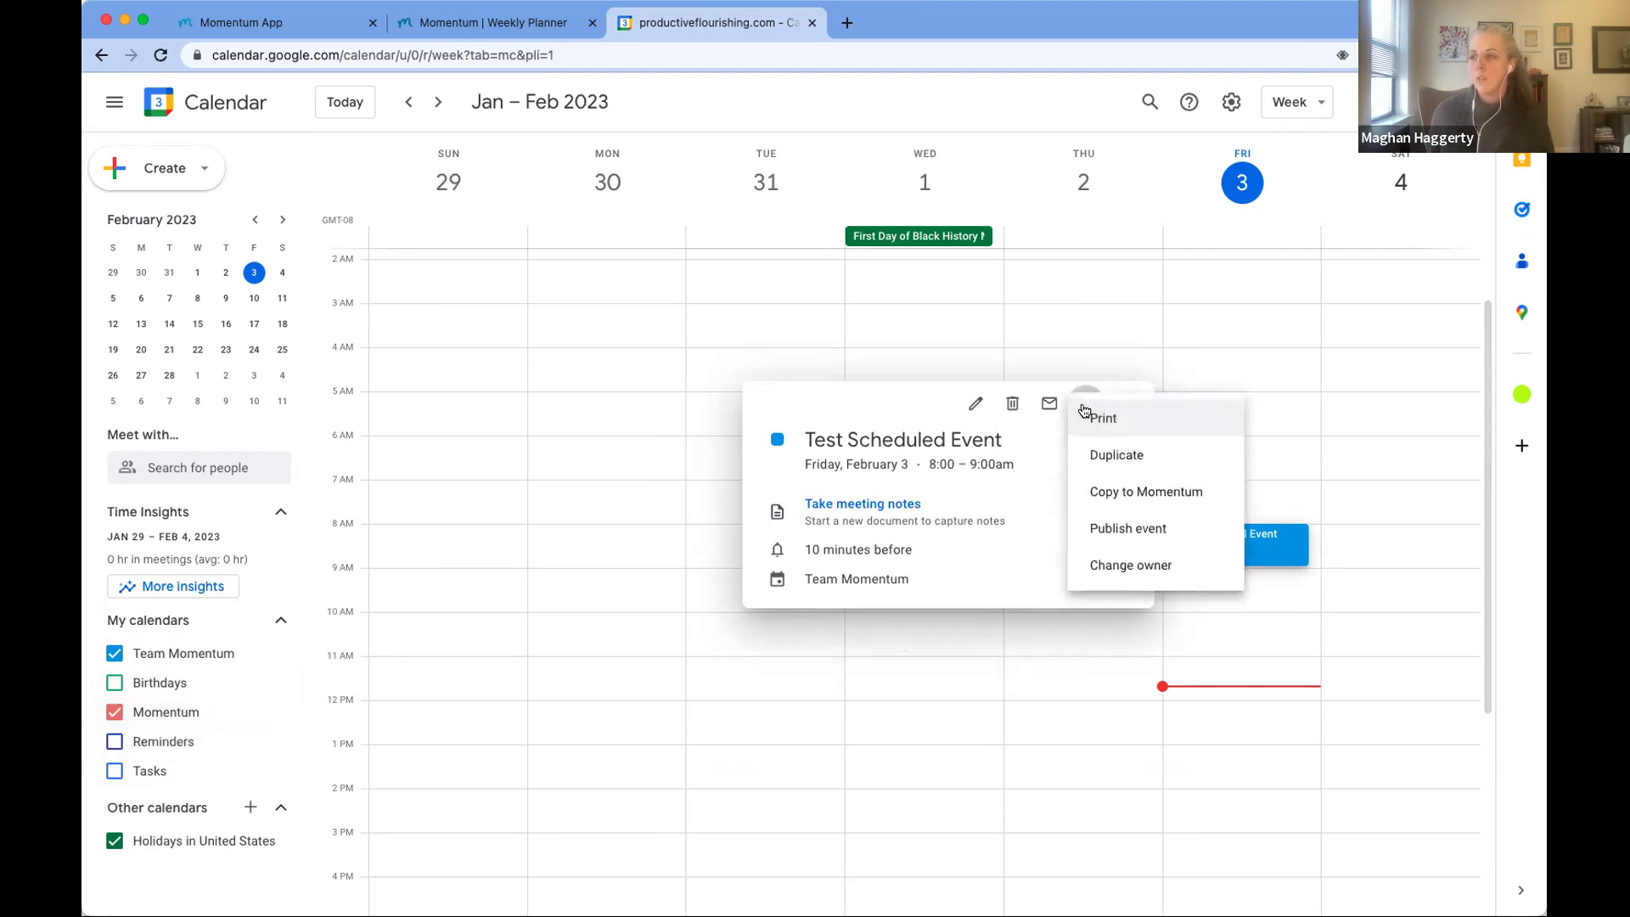
left_click(1130, 493)
left_click(799, 107)
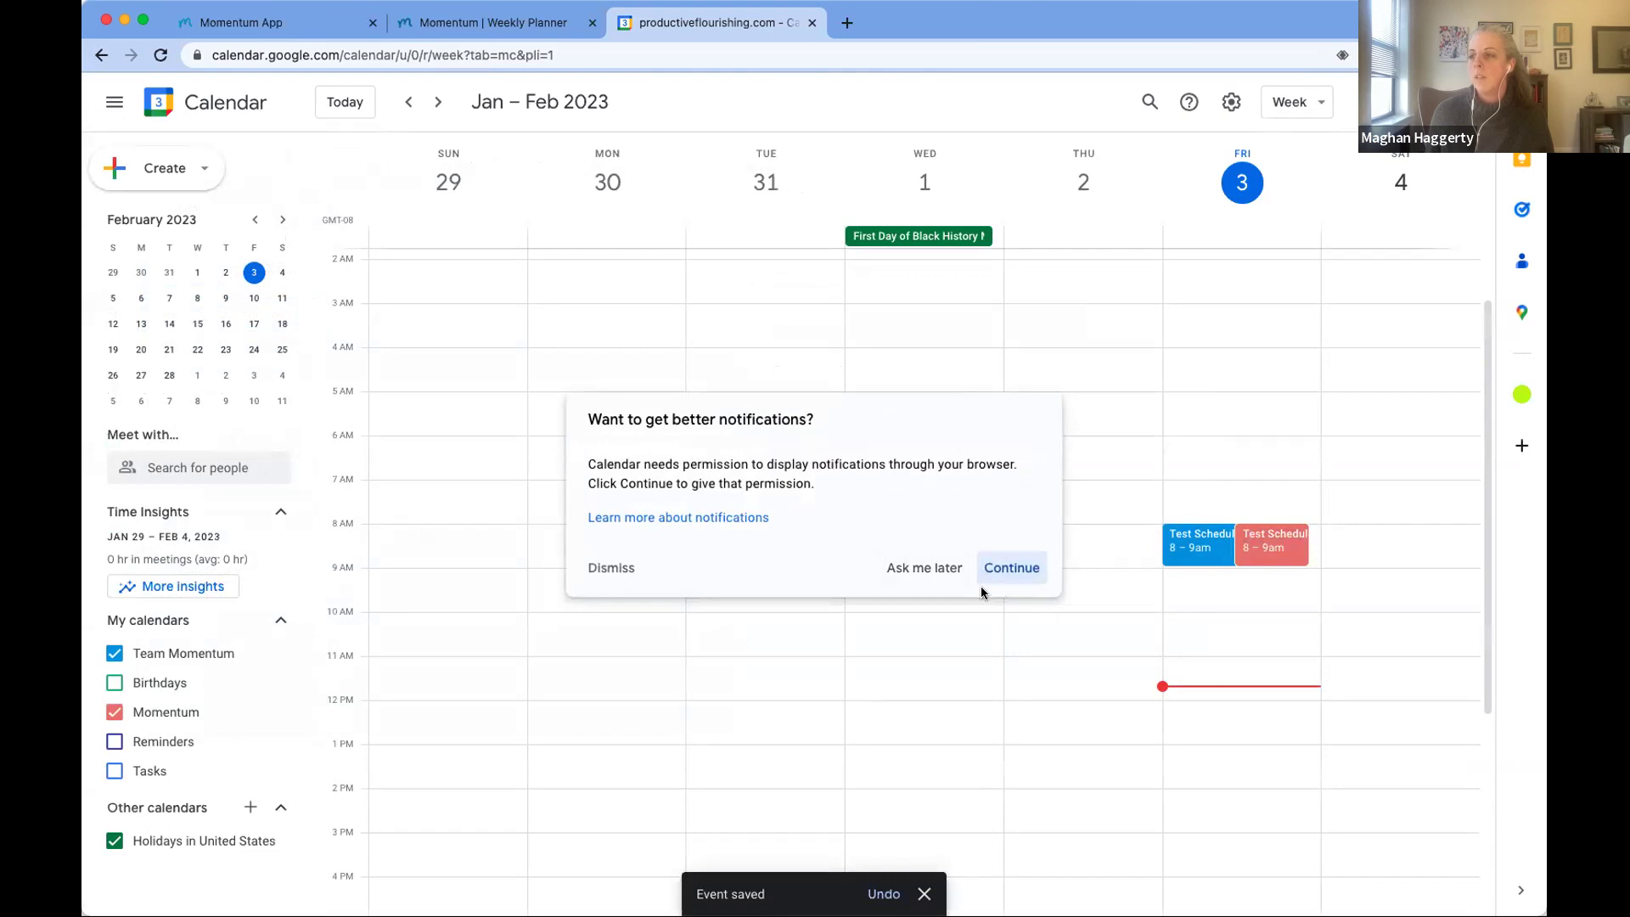
left_click(936, 569)
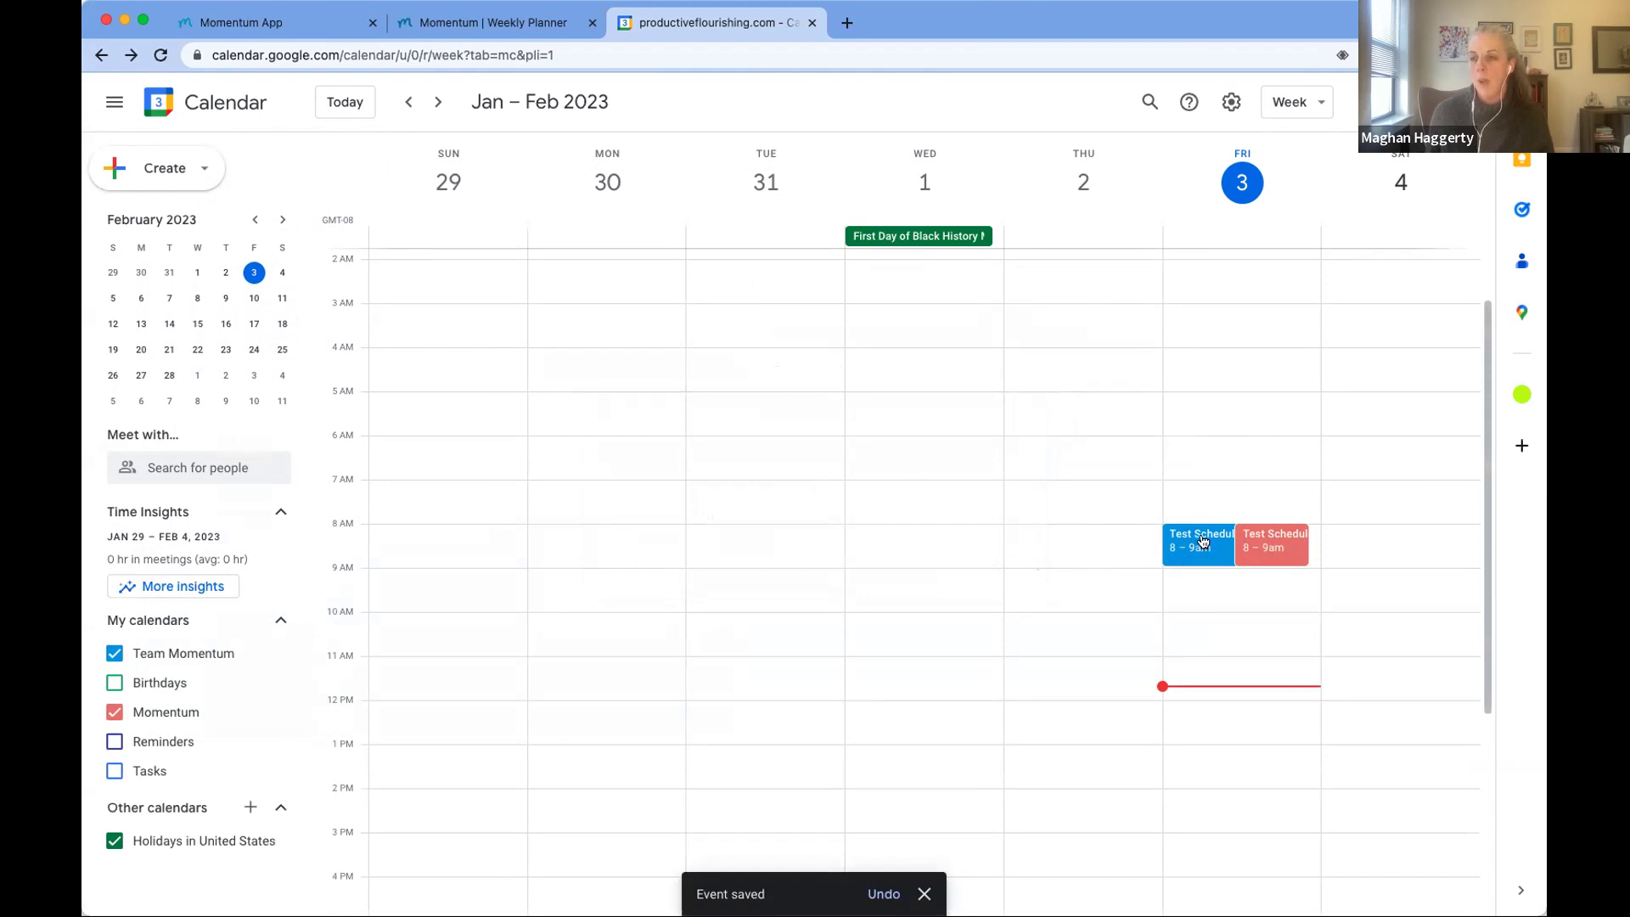
Step: Toggle the Momentum calendar off and back on, then return to Momentum's weekly planner
left_click(114, 715)
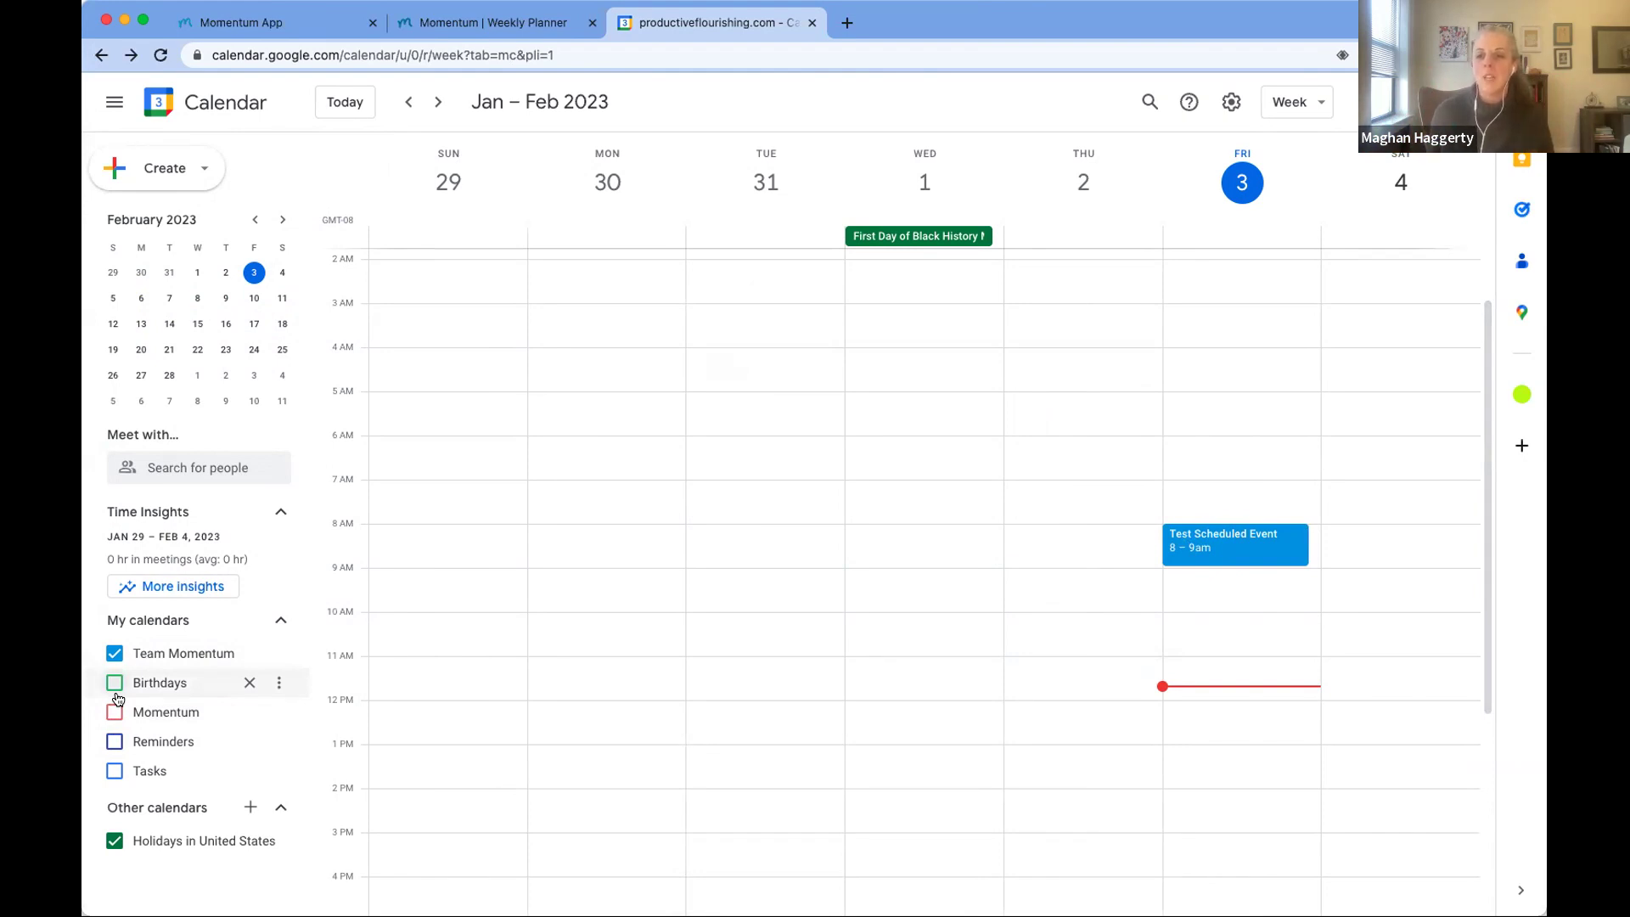
left_click(112, 713)
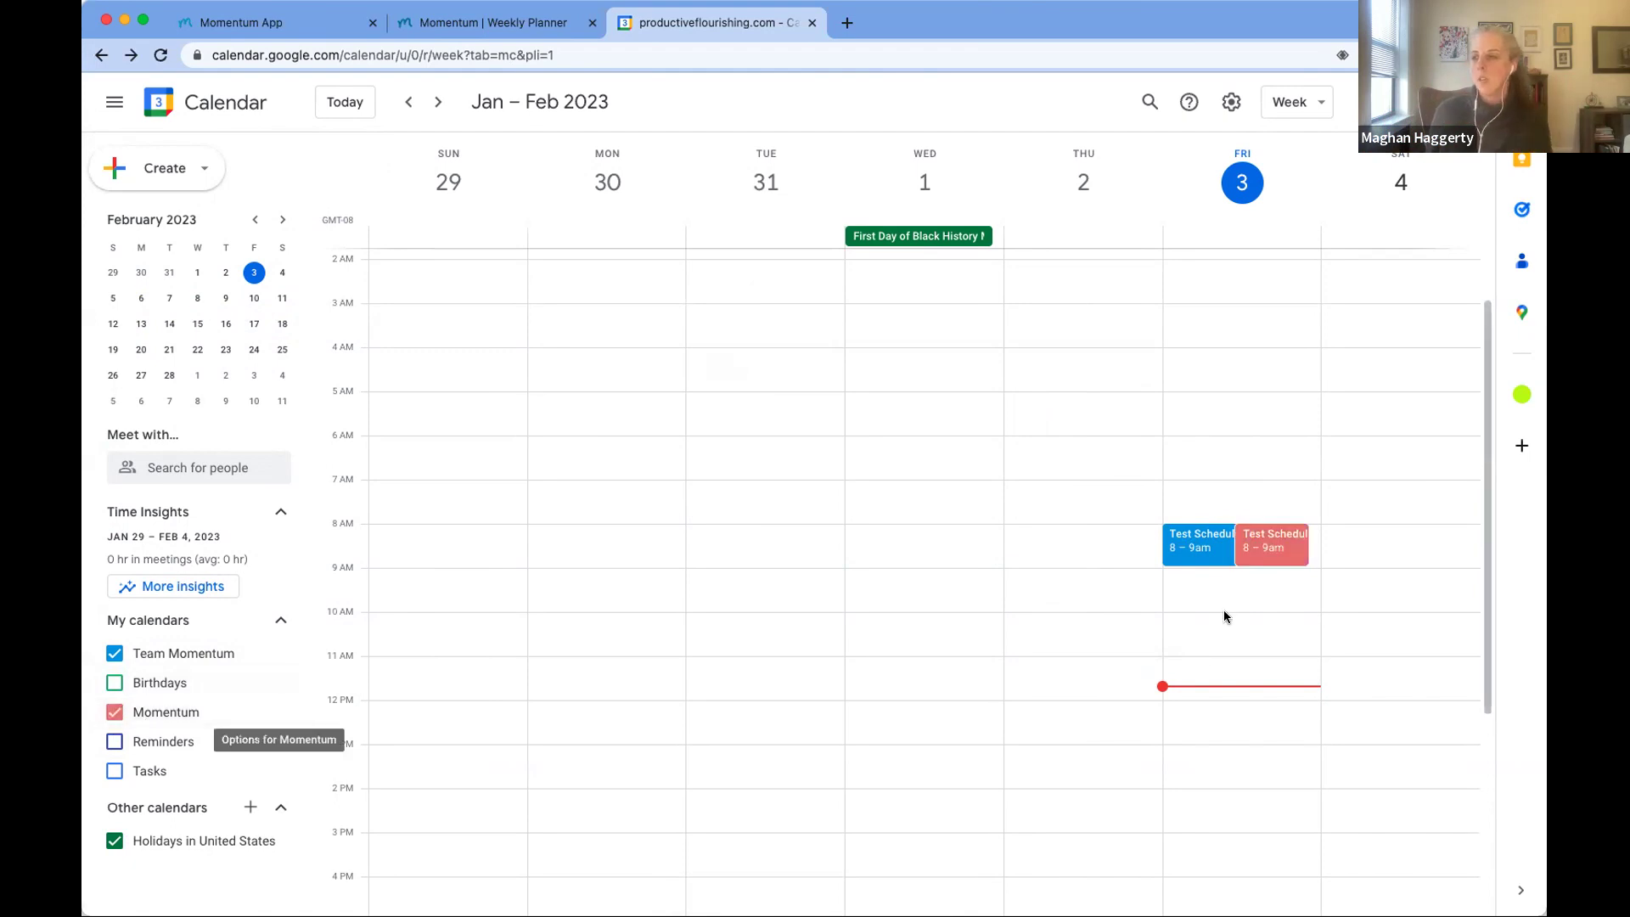
left_click(278, 23)
left_click(492, 23)
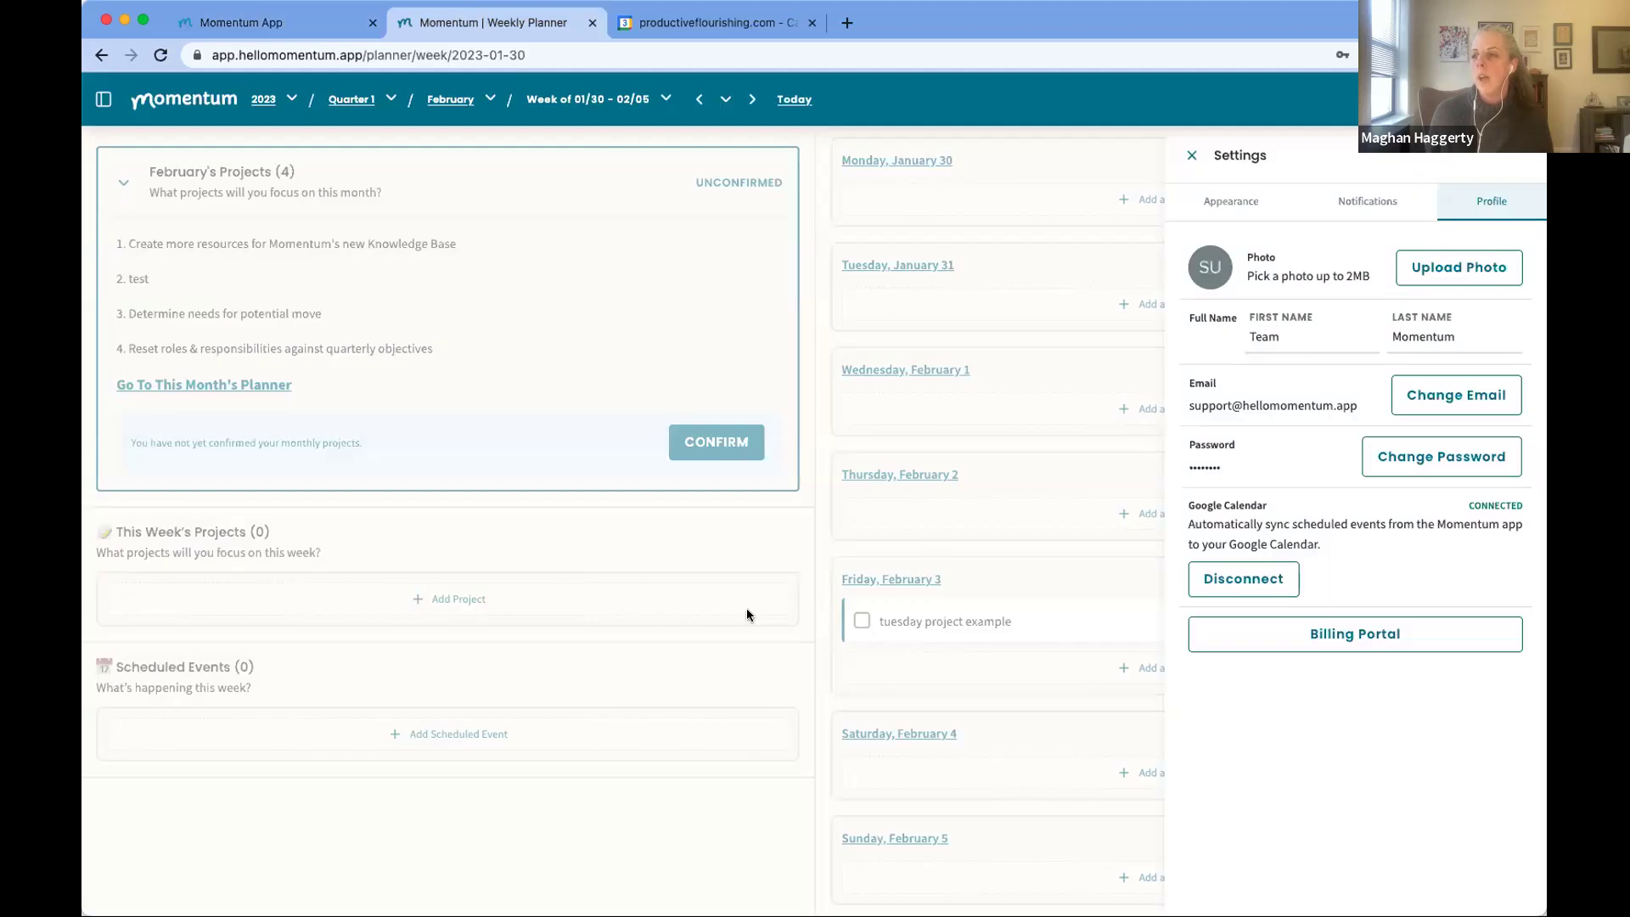
Step: Close Settings, review Friday 02/03's daily planner schedule, then return to Google Calendar
left_click(746, 698)
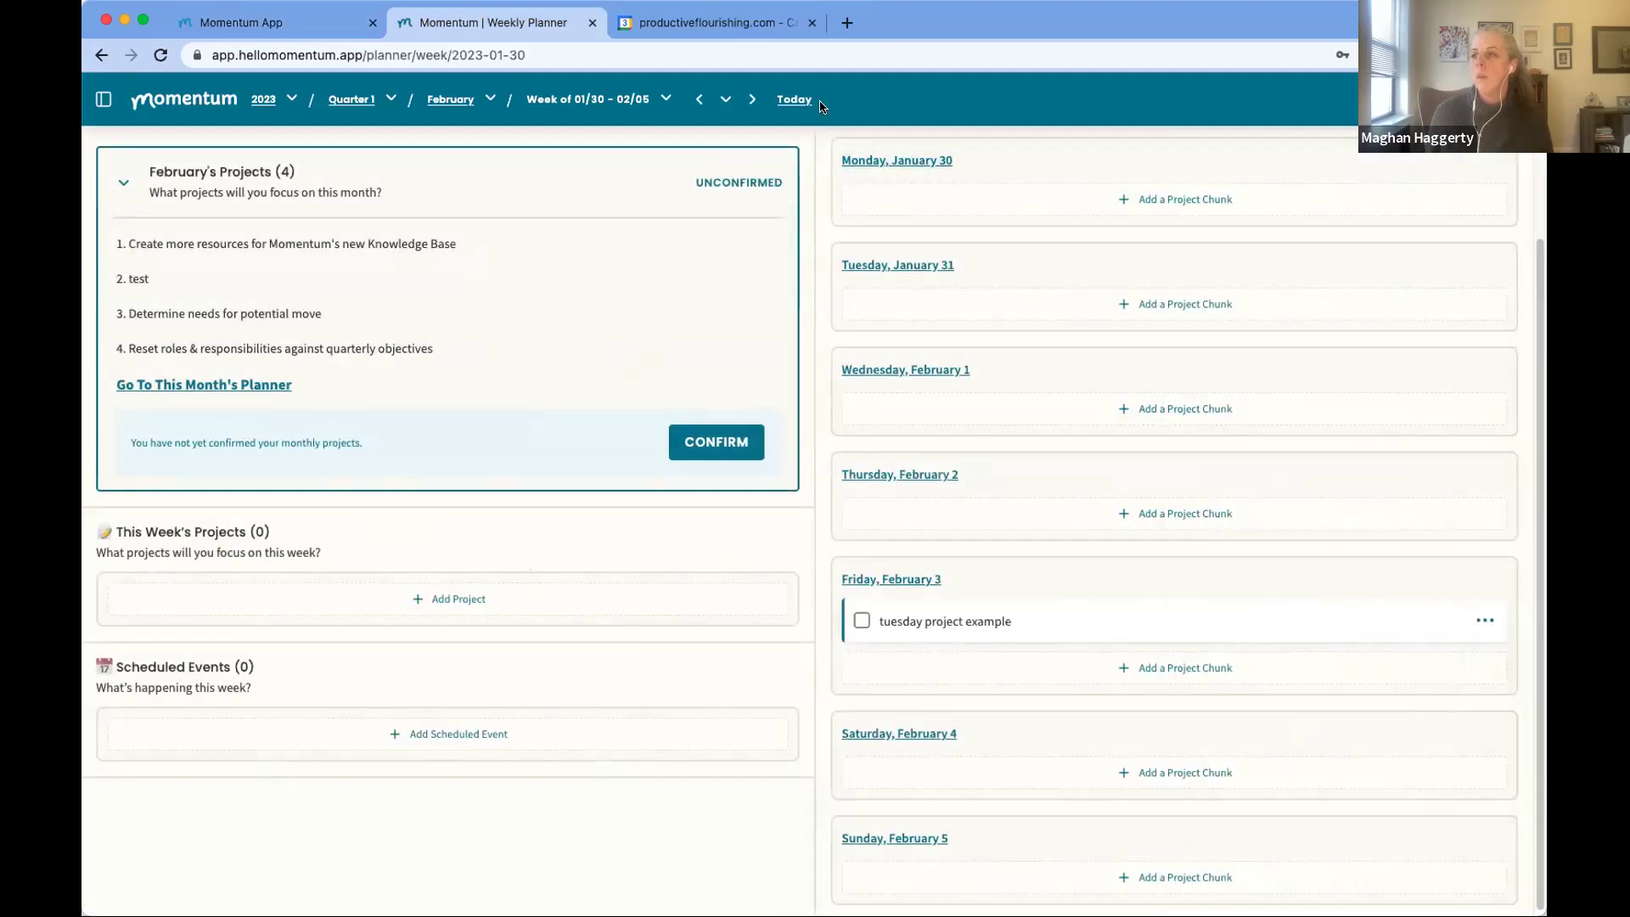
left_click(788, 101)
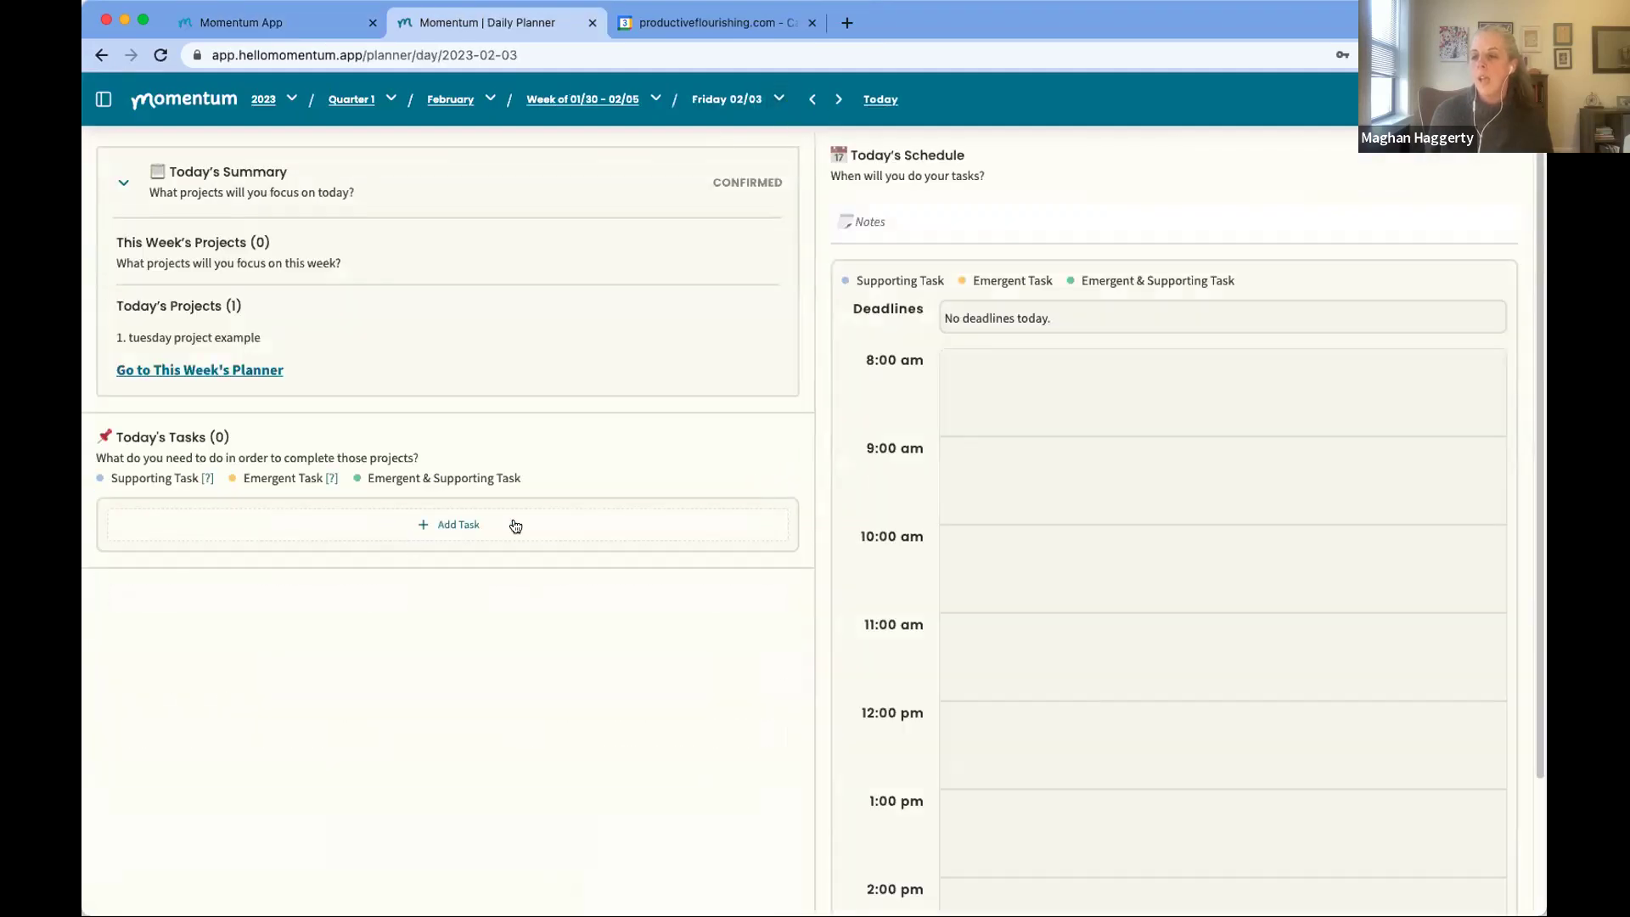
scroll(1175, 599, "down", 2)
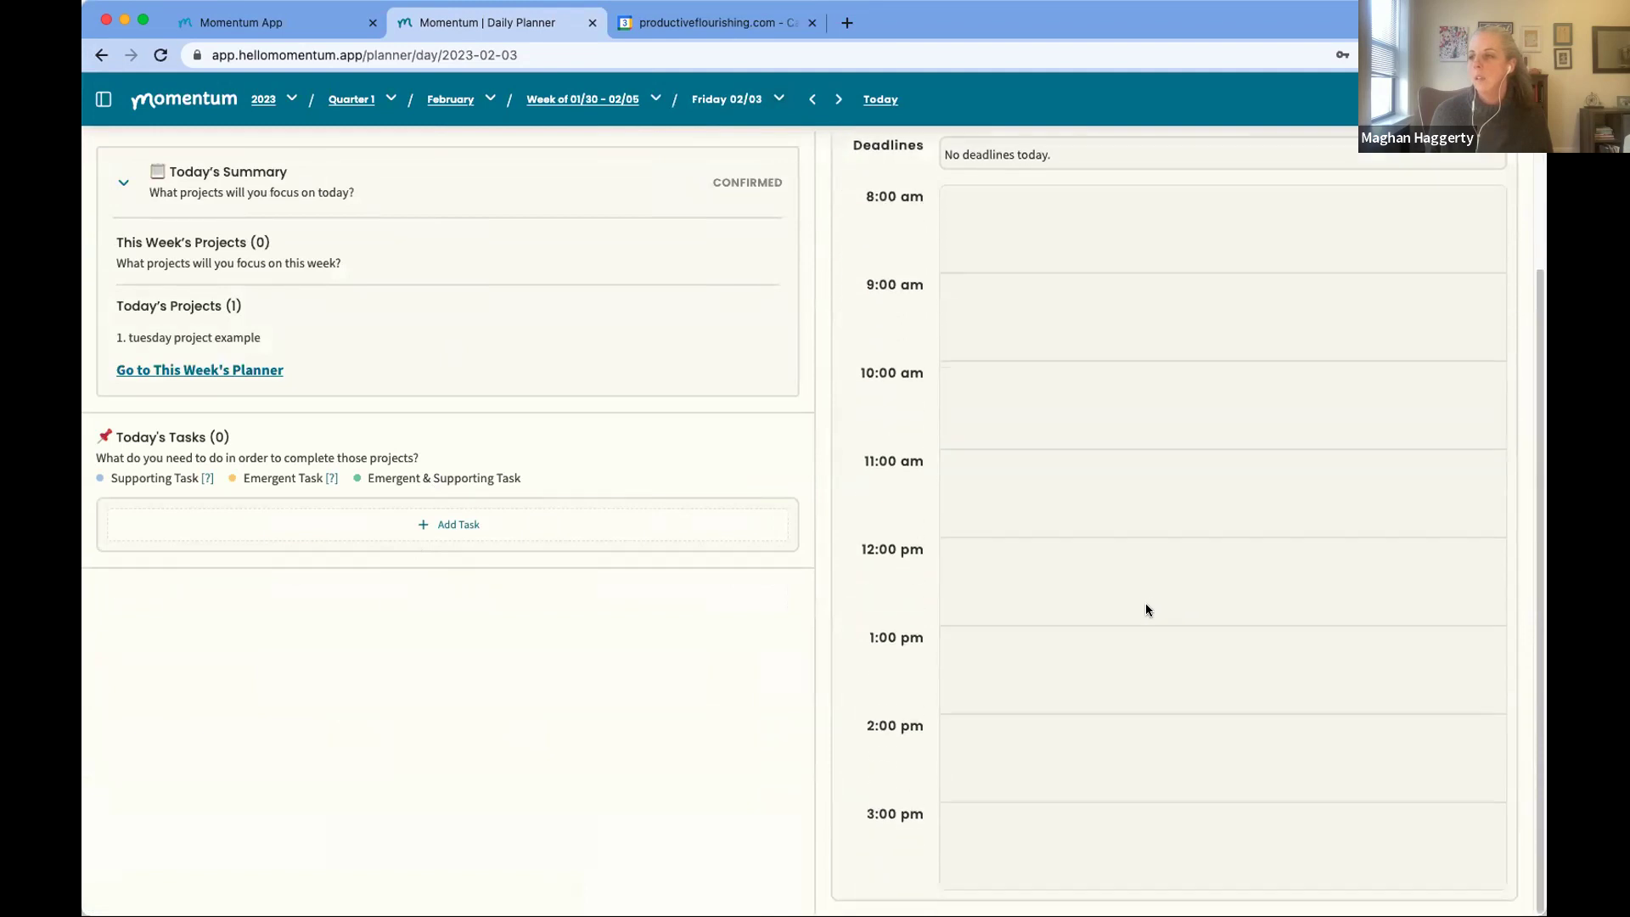
scroll(932, 552, "up", 2)
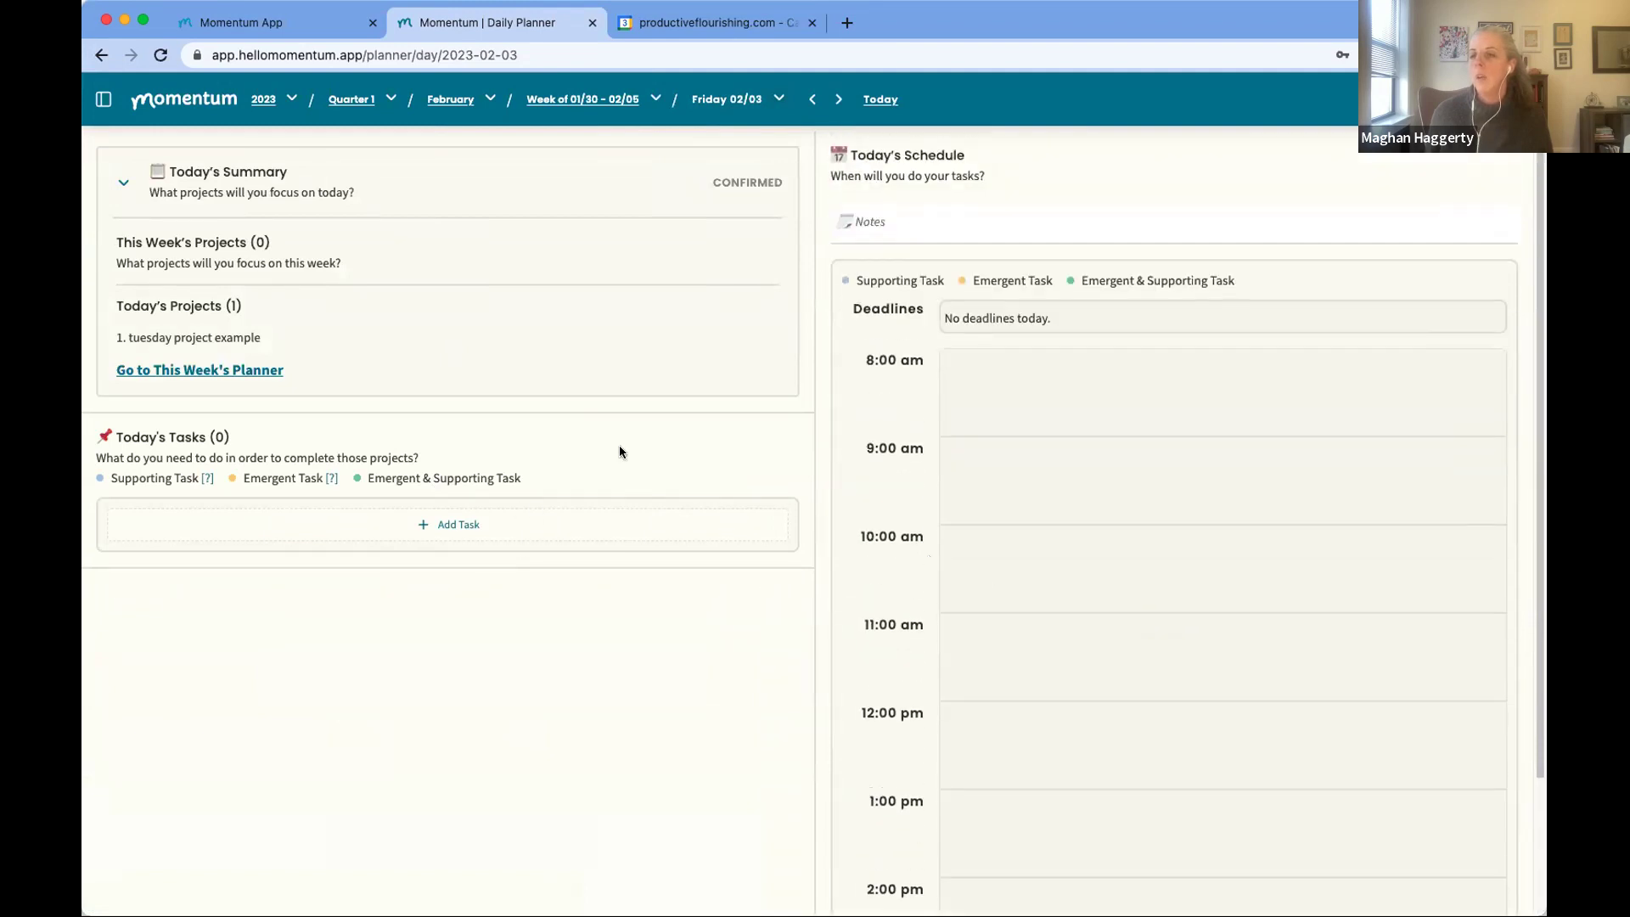
left_click(705, 23)
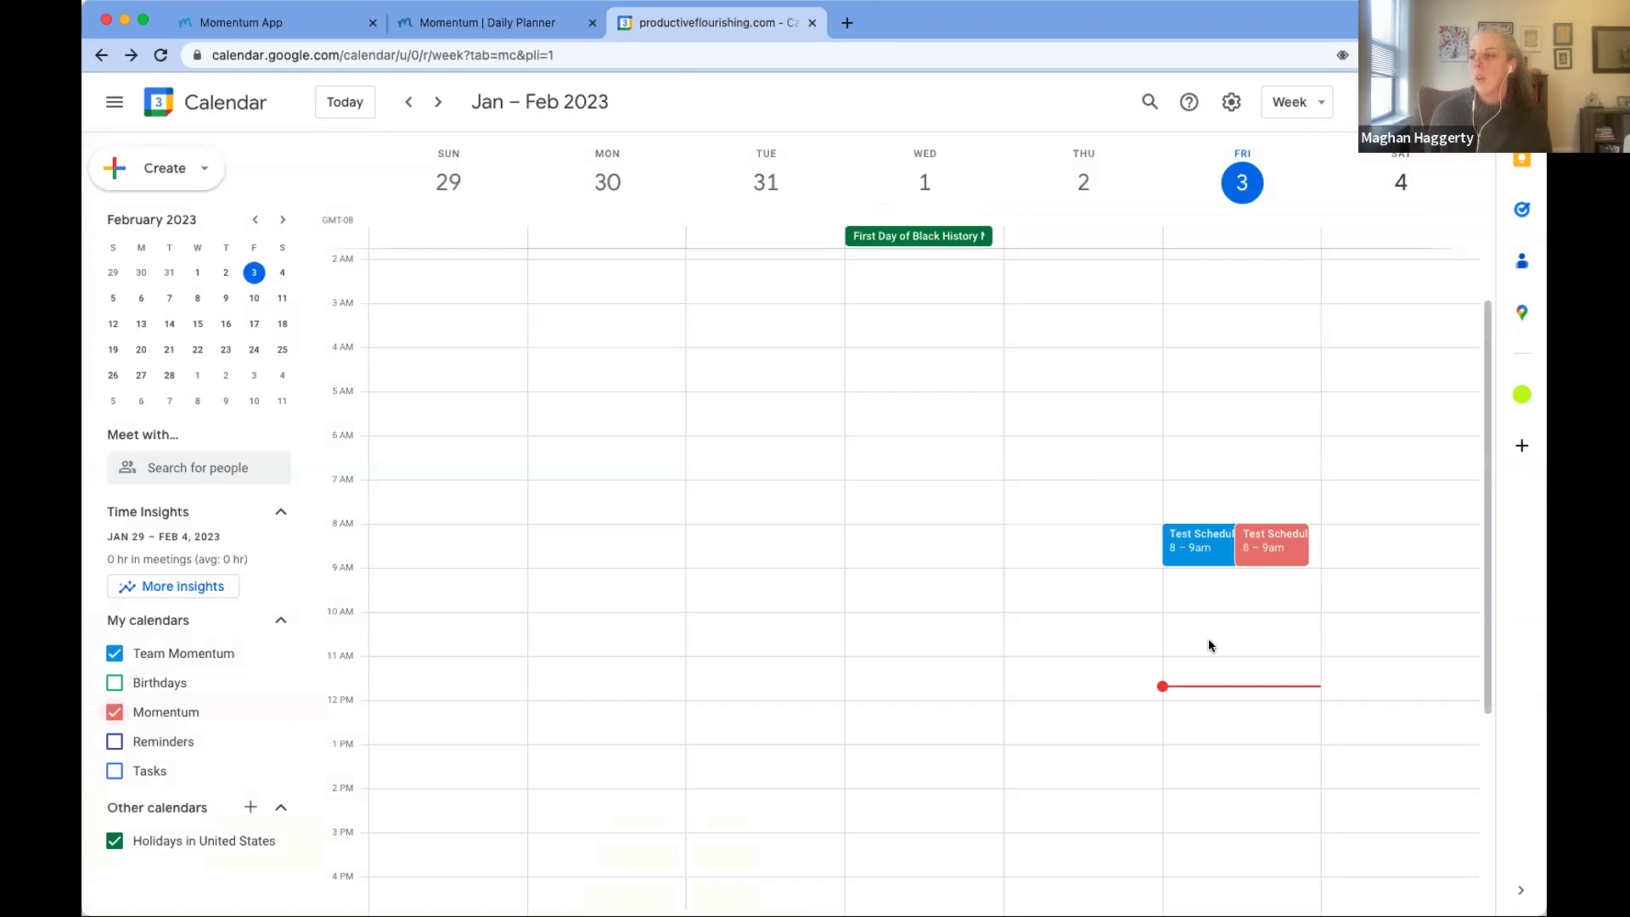
Step: Create a 10:30–11:30am 'test event' on Friday, February 3
left_click(1210, 645)
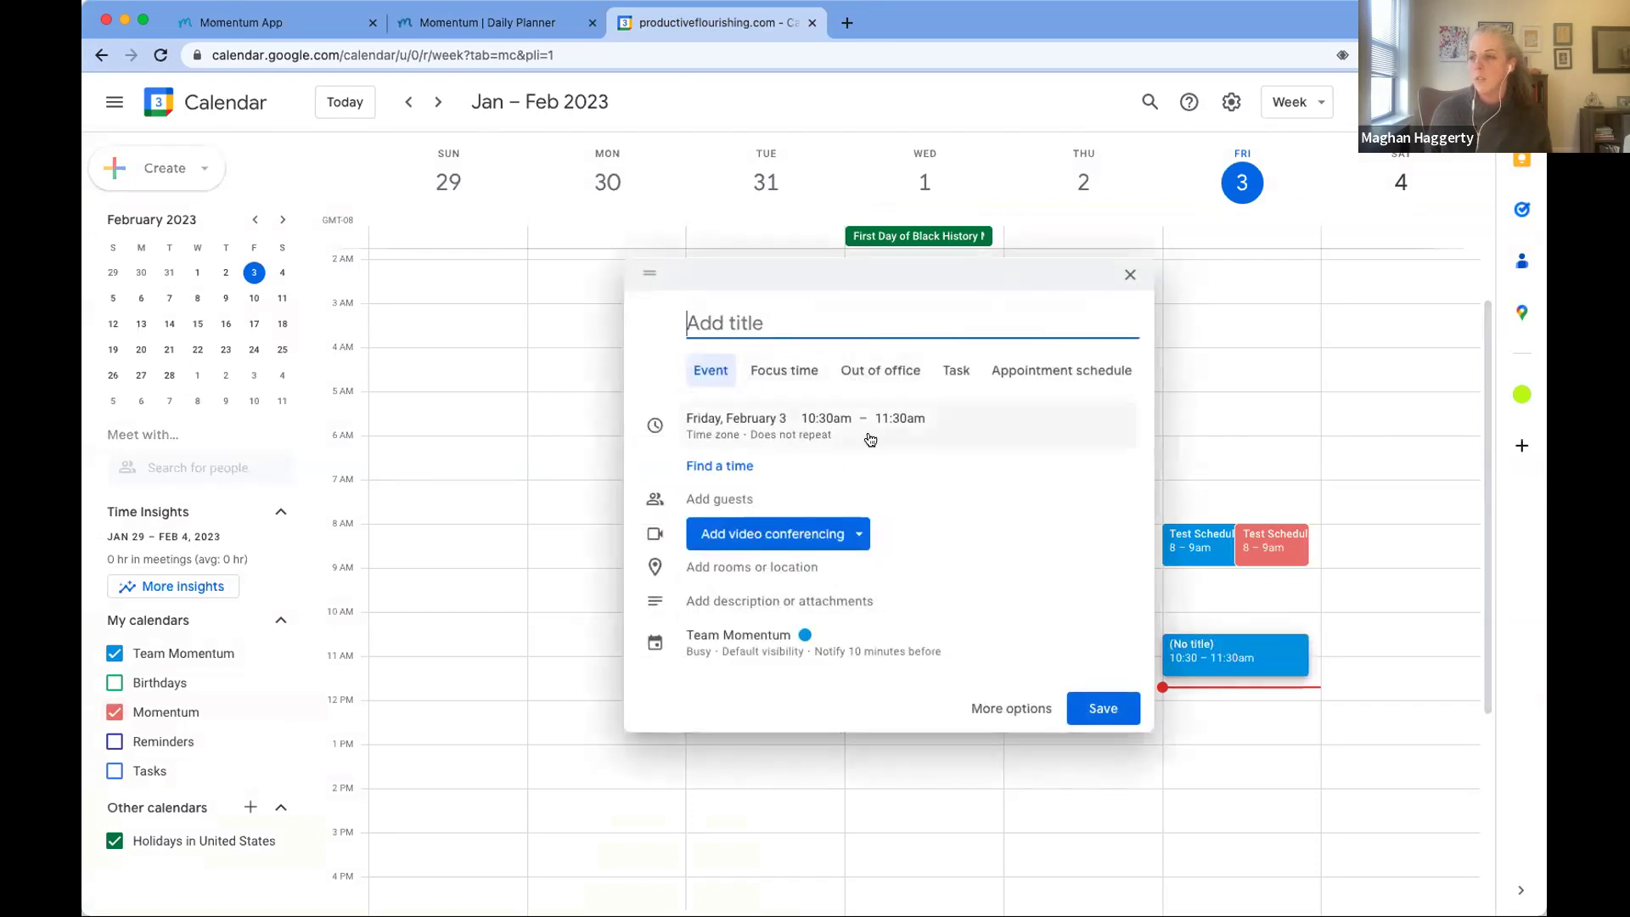
type("test")
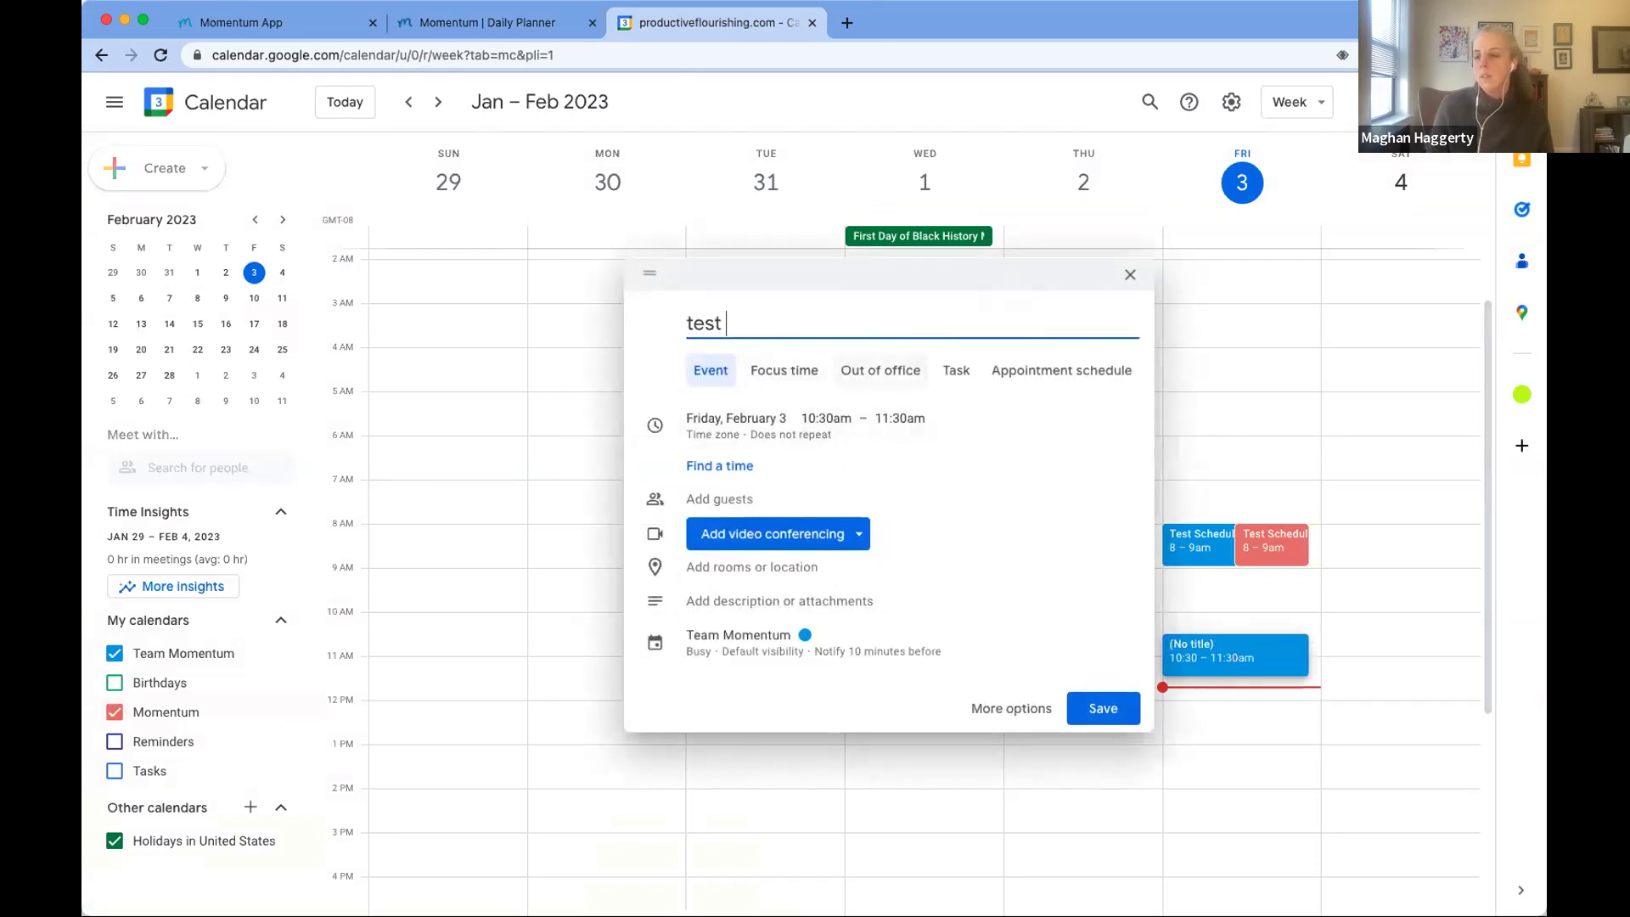
type(" event")
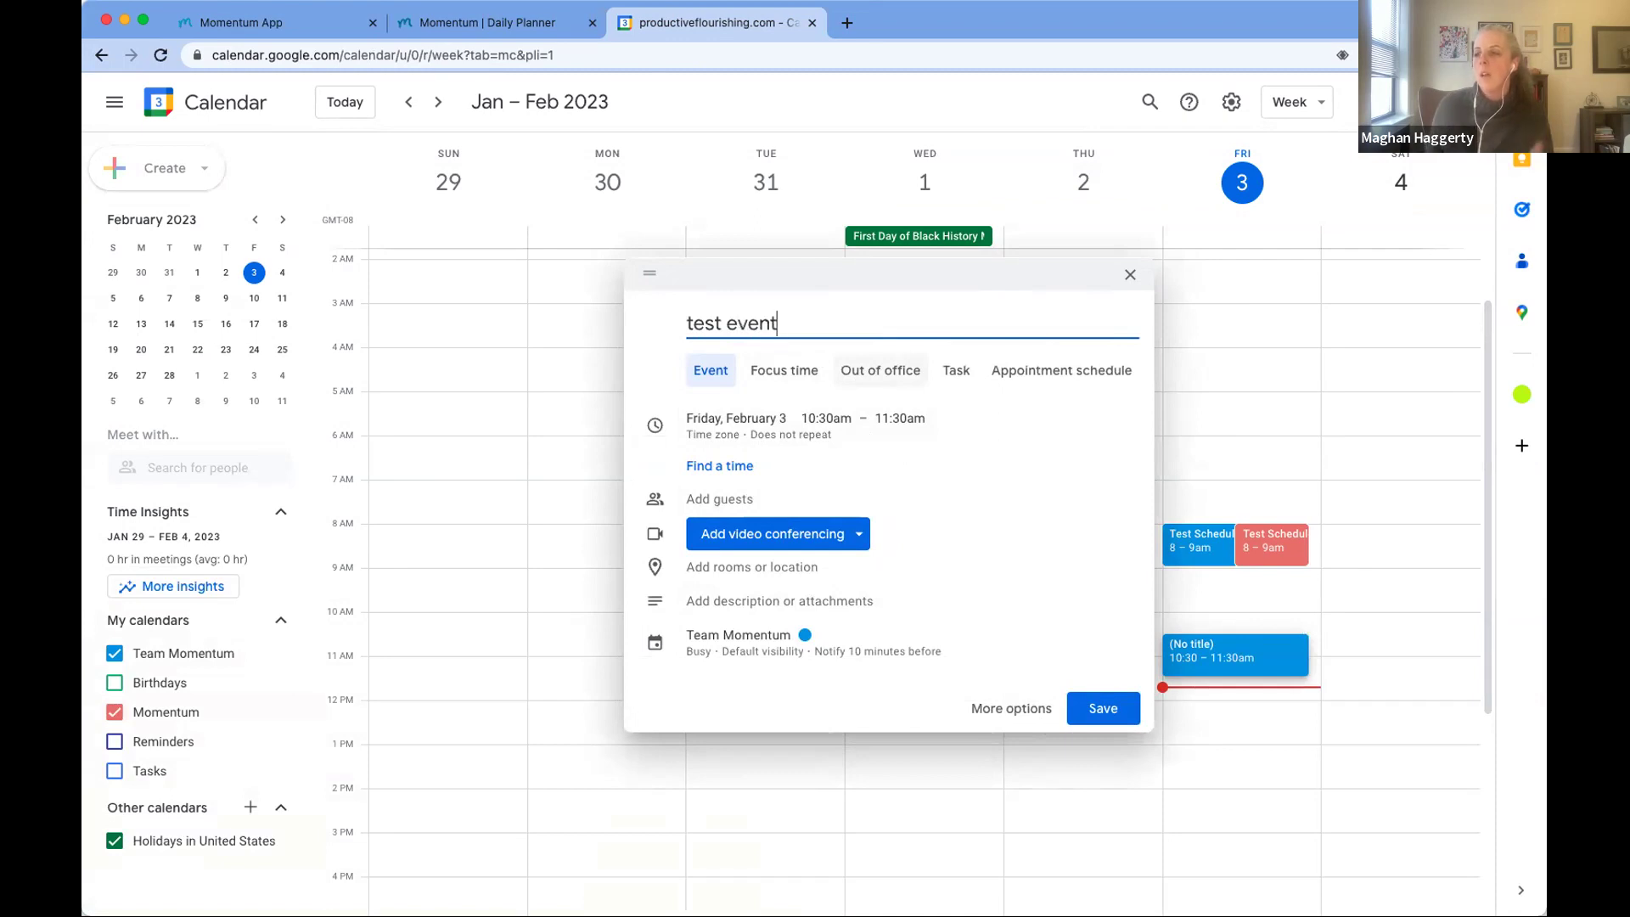
left_click(1111, 708)
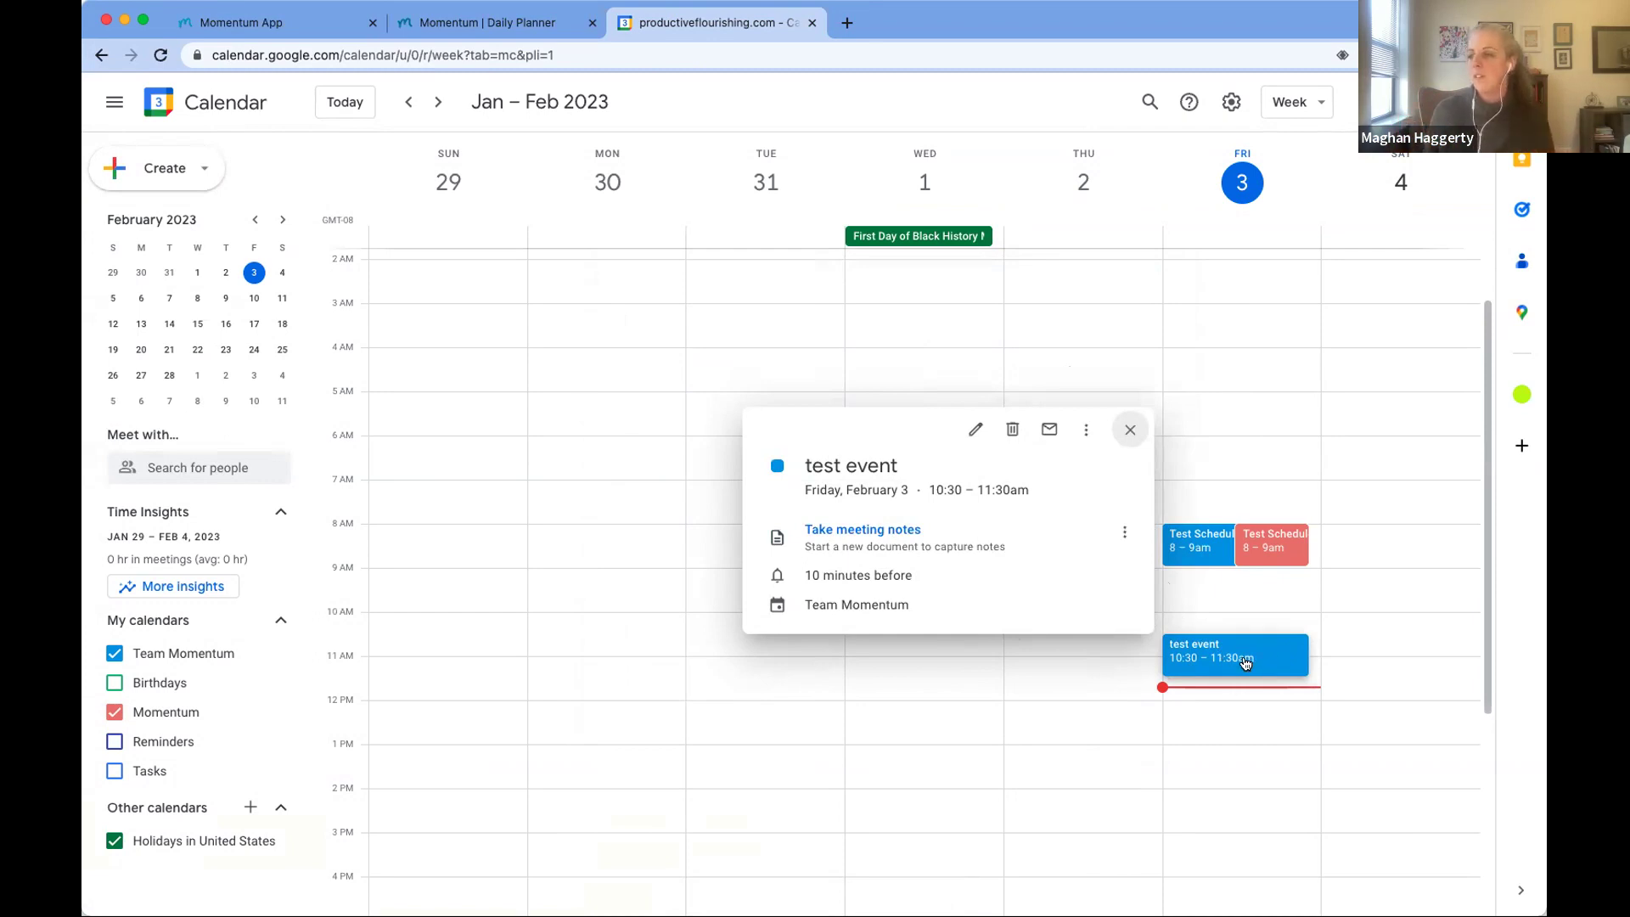
Step: Copy 'test event' into the Momentum calendar and save the copy
left_click(1087, 429)
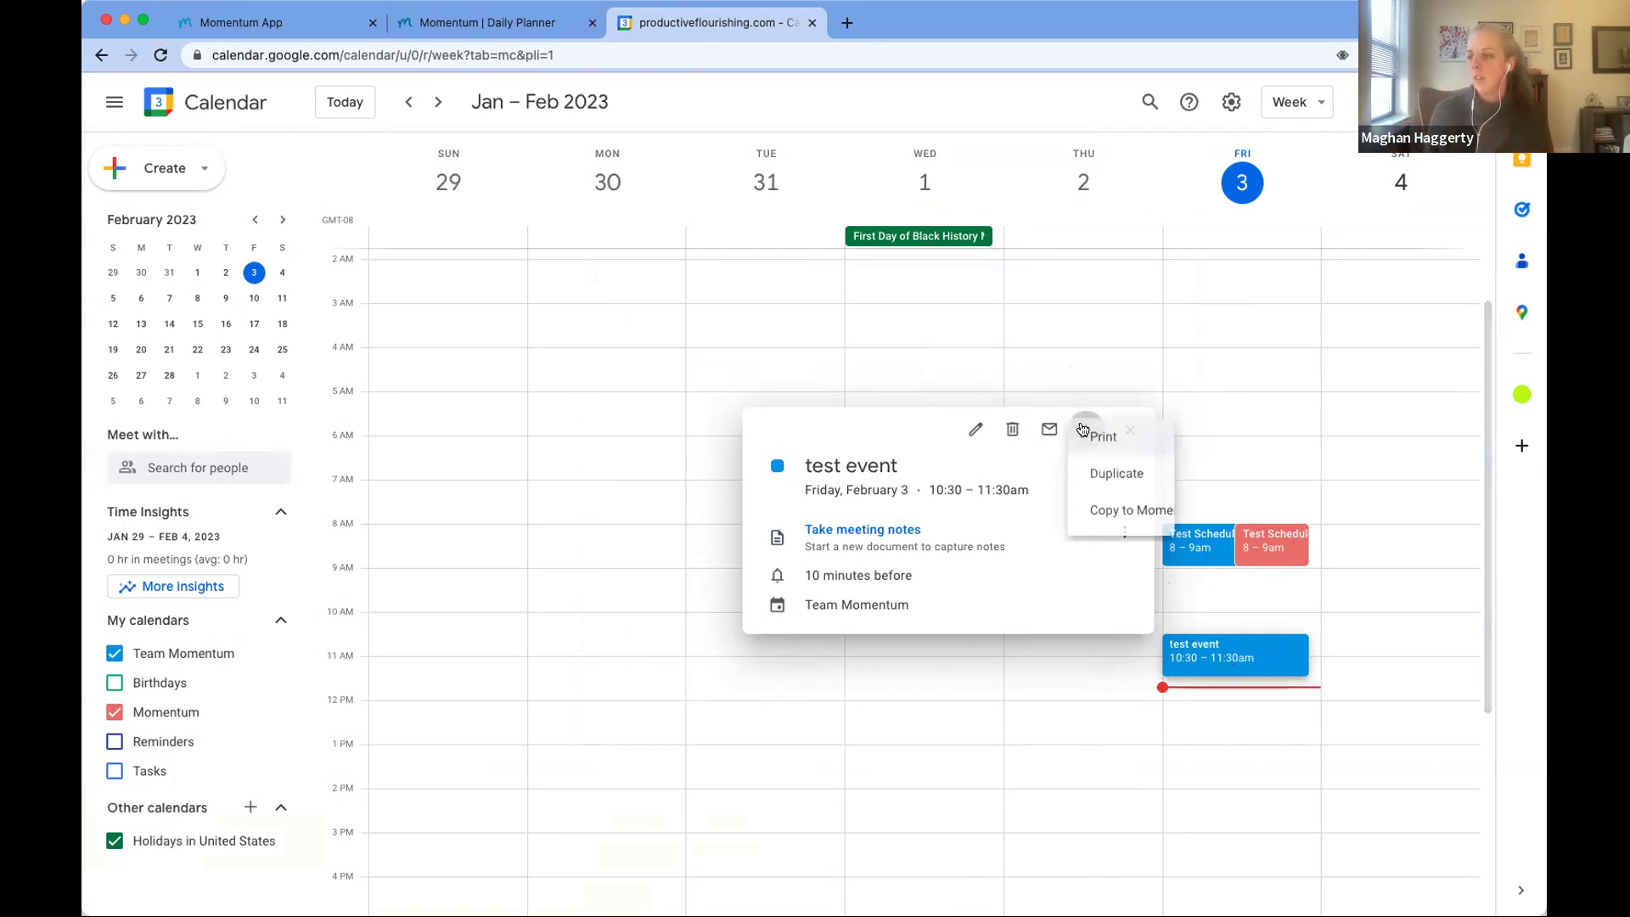
left_click(1104, 517)
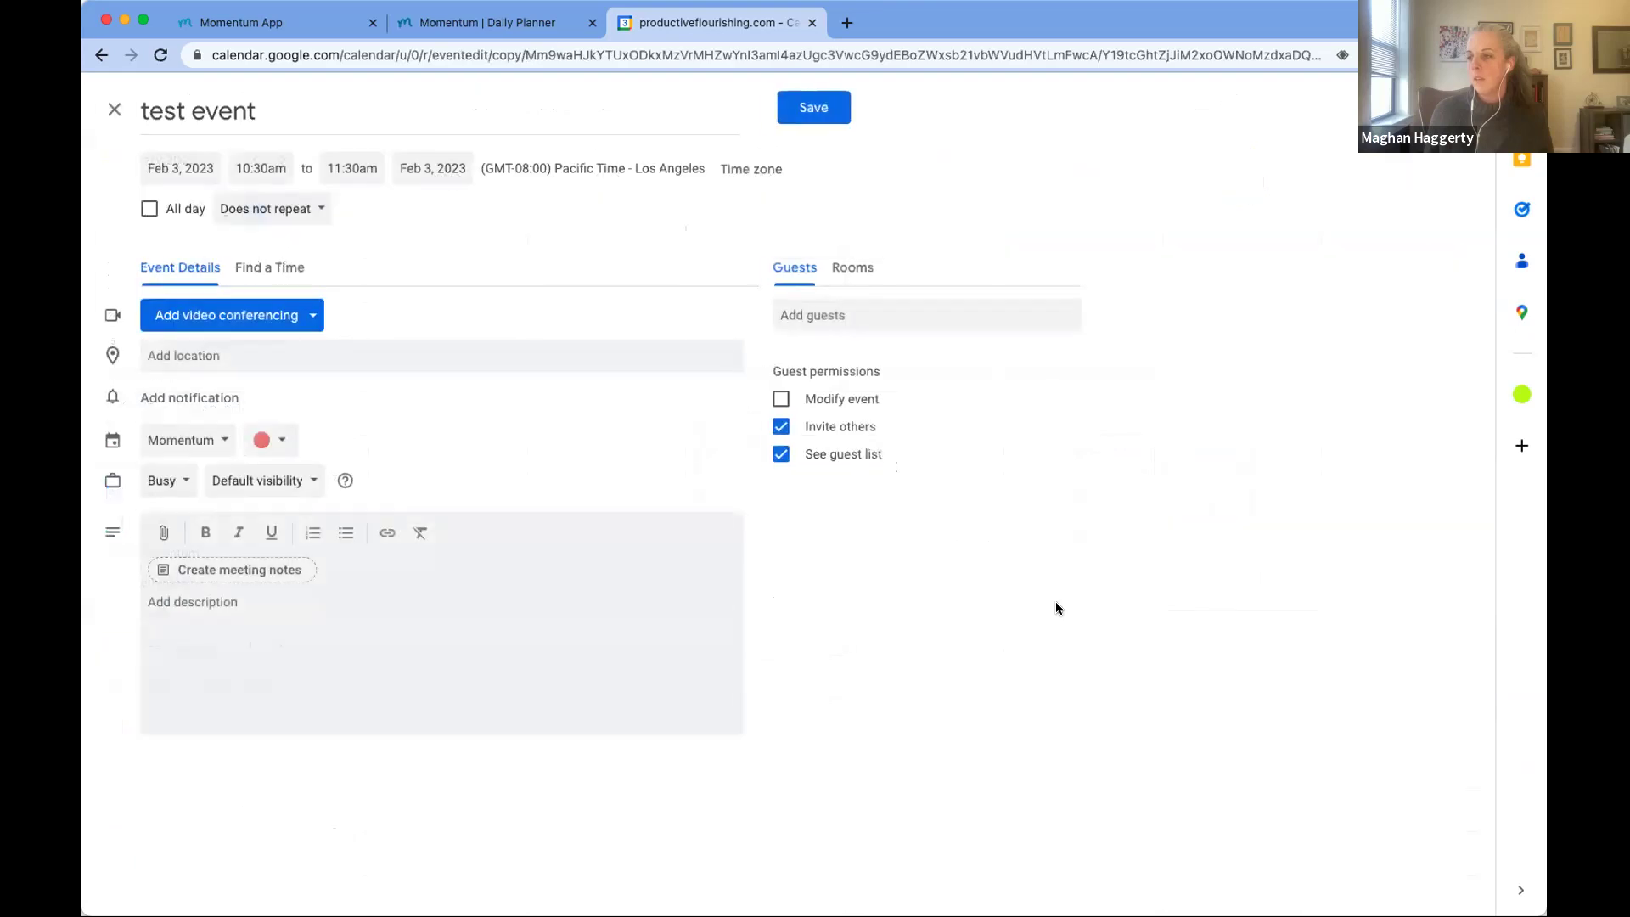
left_click(805, 108)
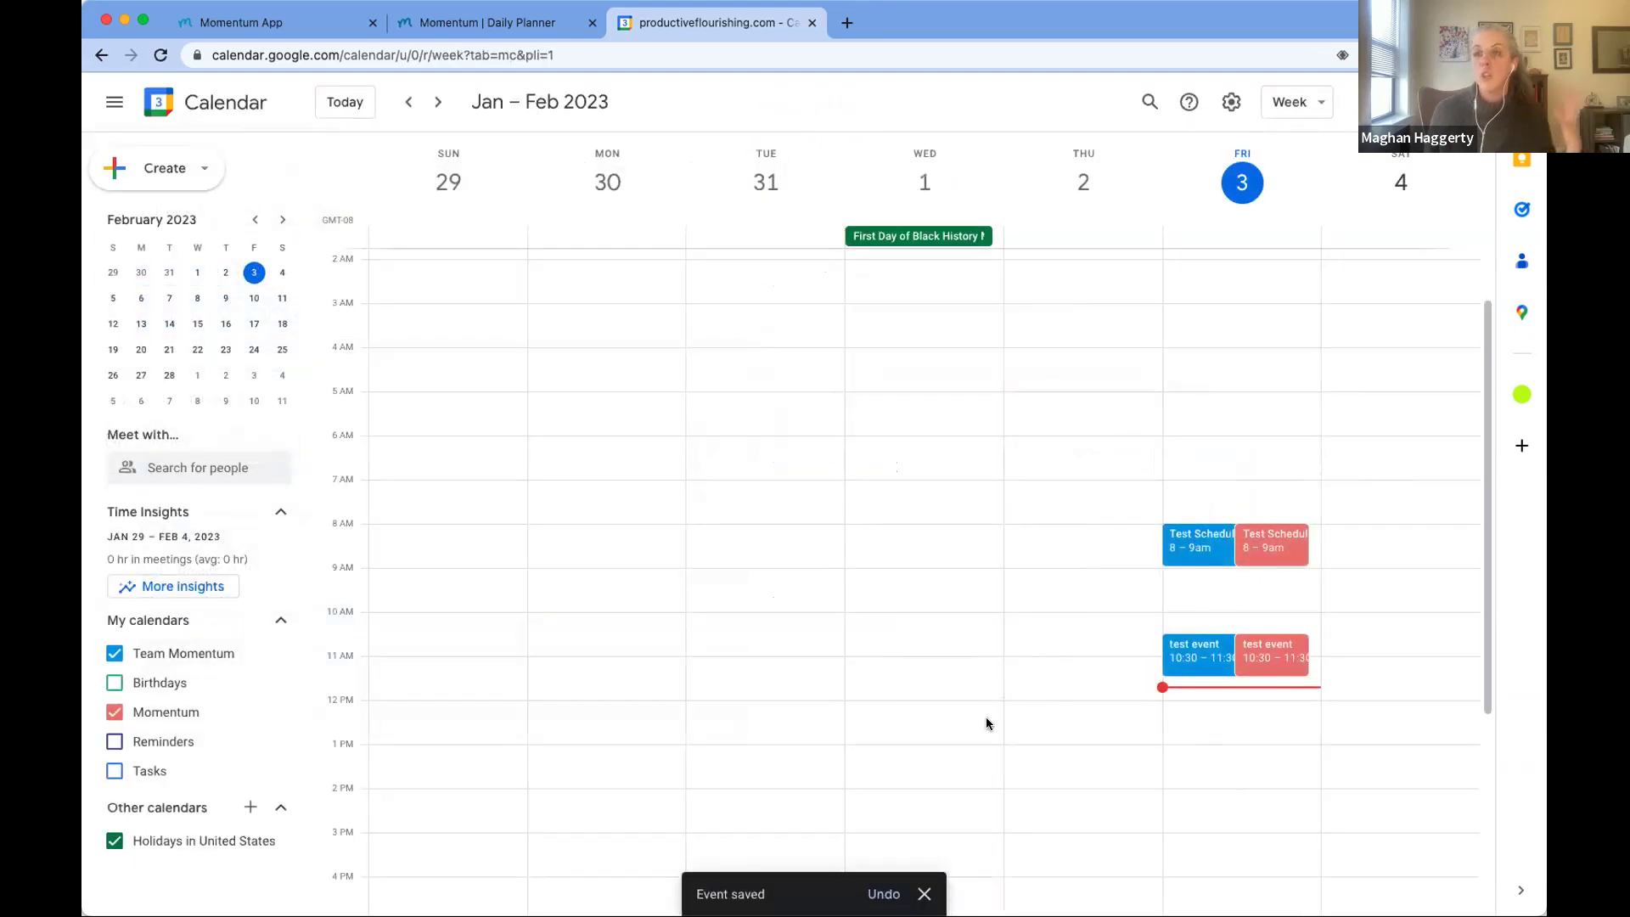
Step: Reload Momentum's Friday 02/03 planner, finding an empty schedule, then return to Google Calendar
left_click(447, 28)
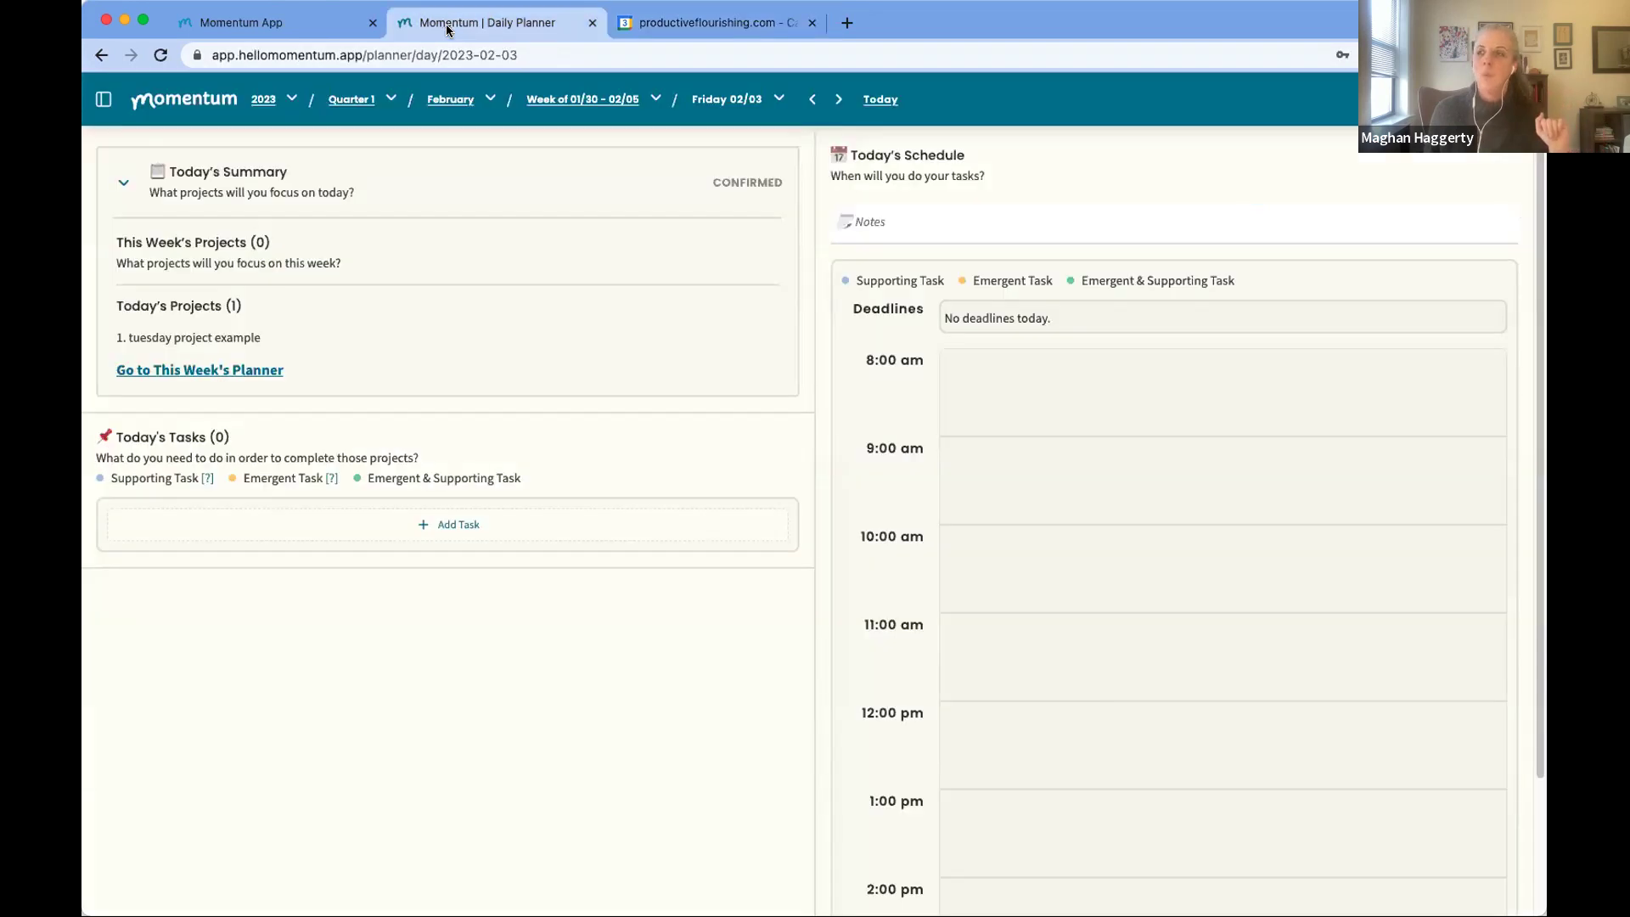
left_click(153, 54)
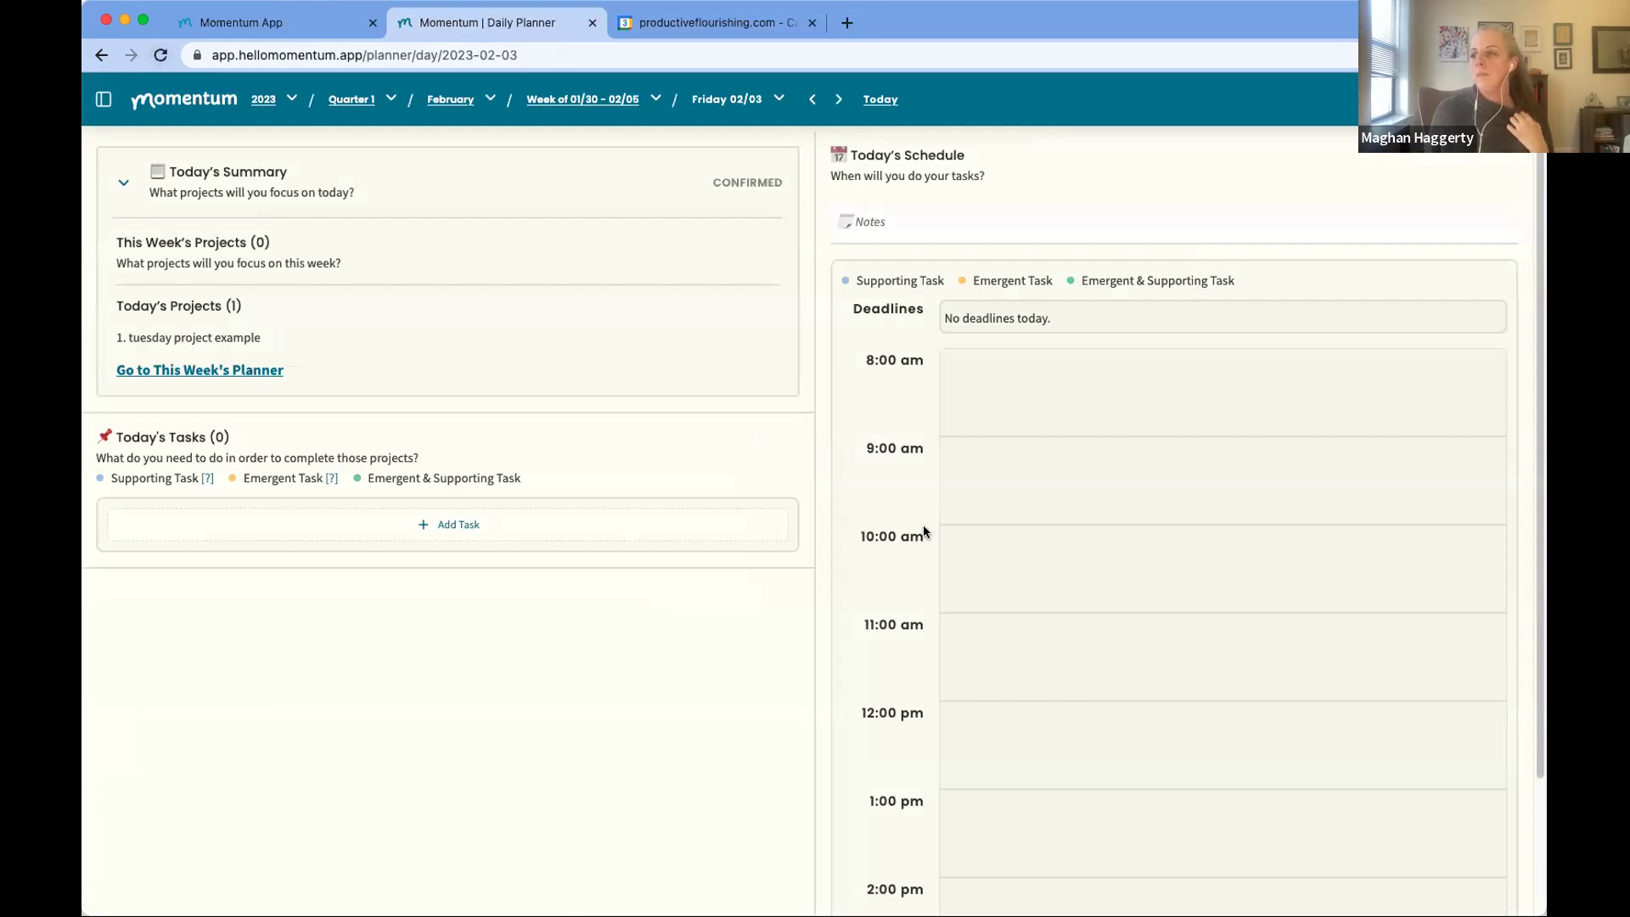
scroll(1067, 557, "down", 3)
scroll(1063, 562, "up", 2)
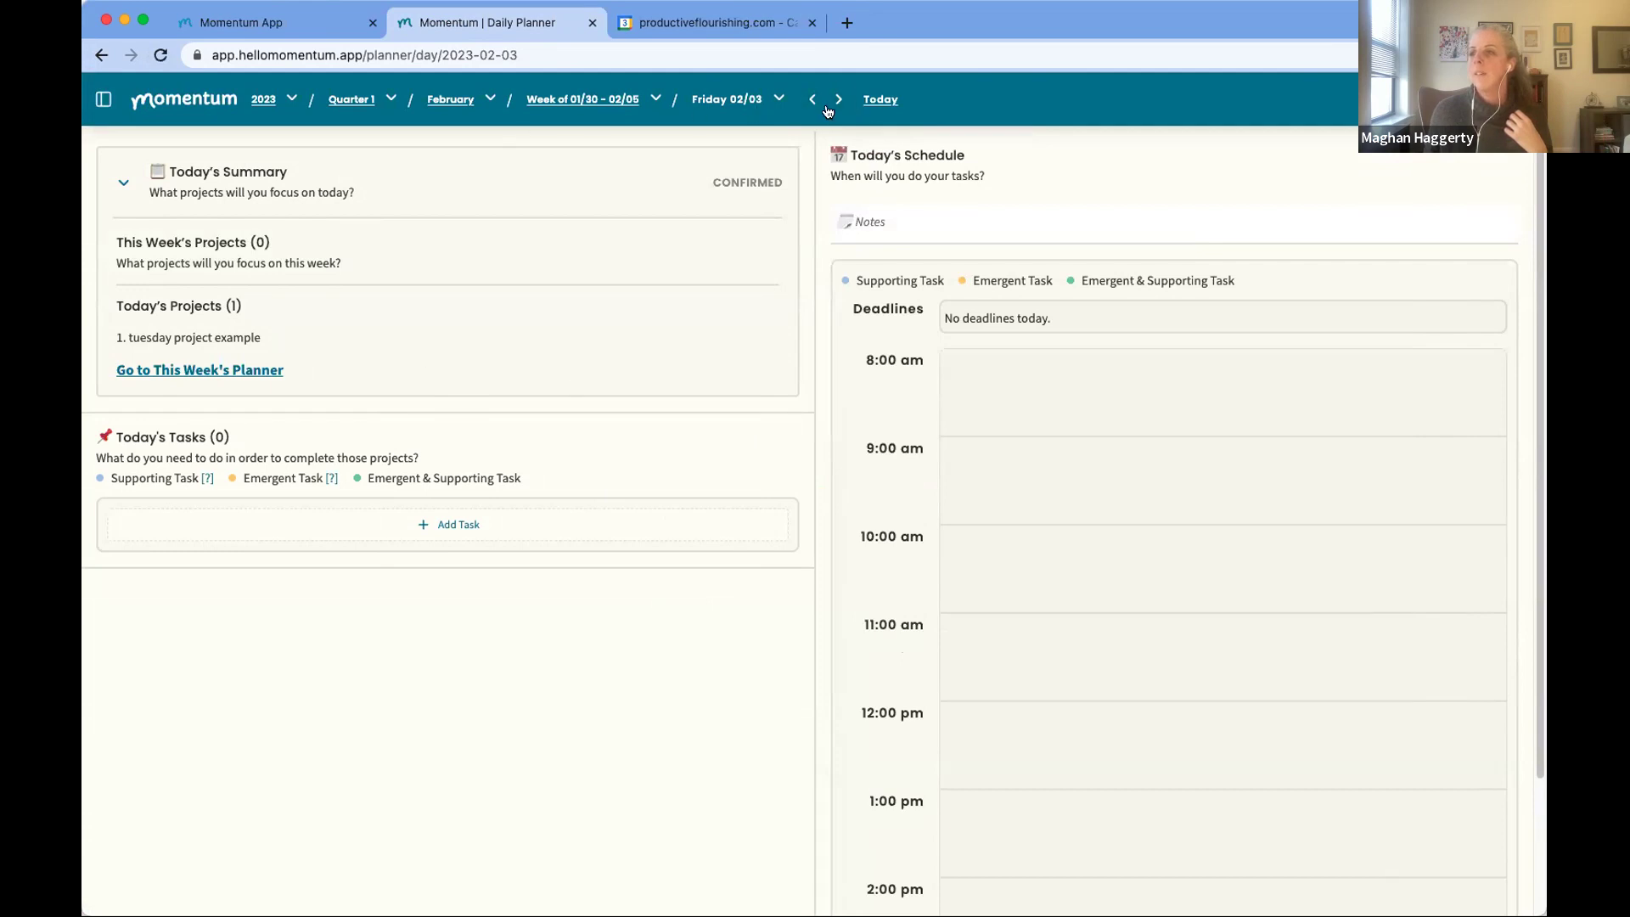
scroll(1011, 535, "down", 3)
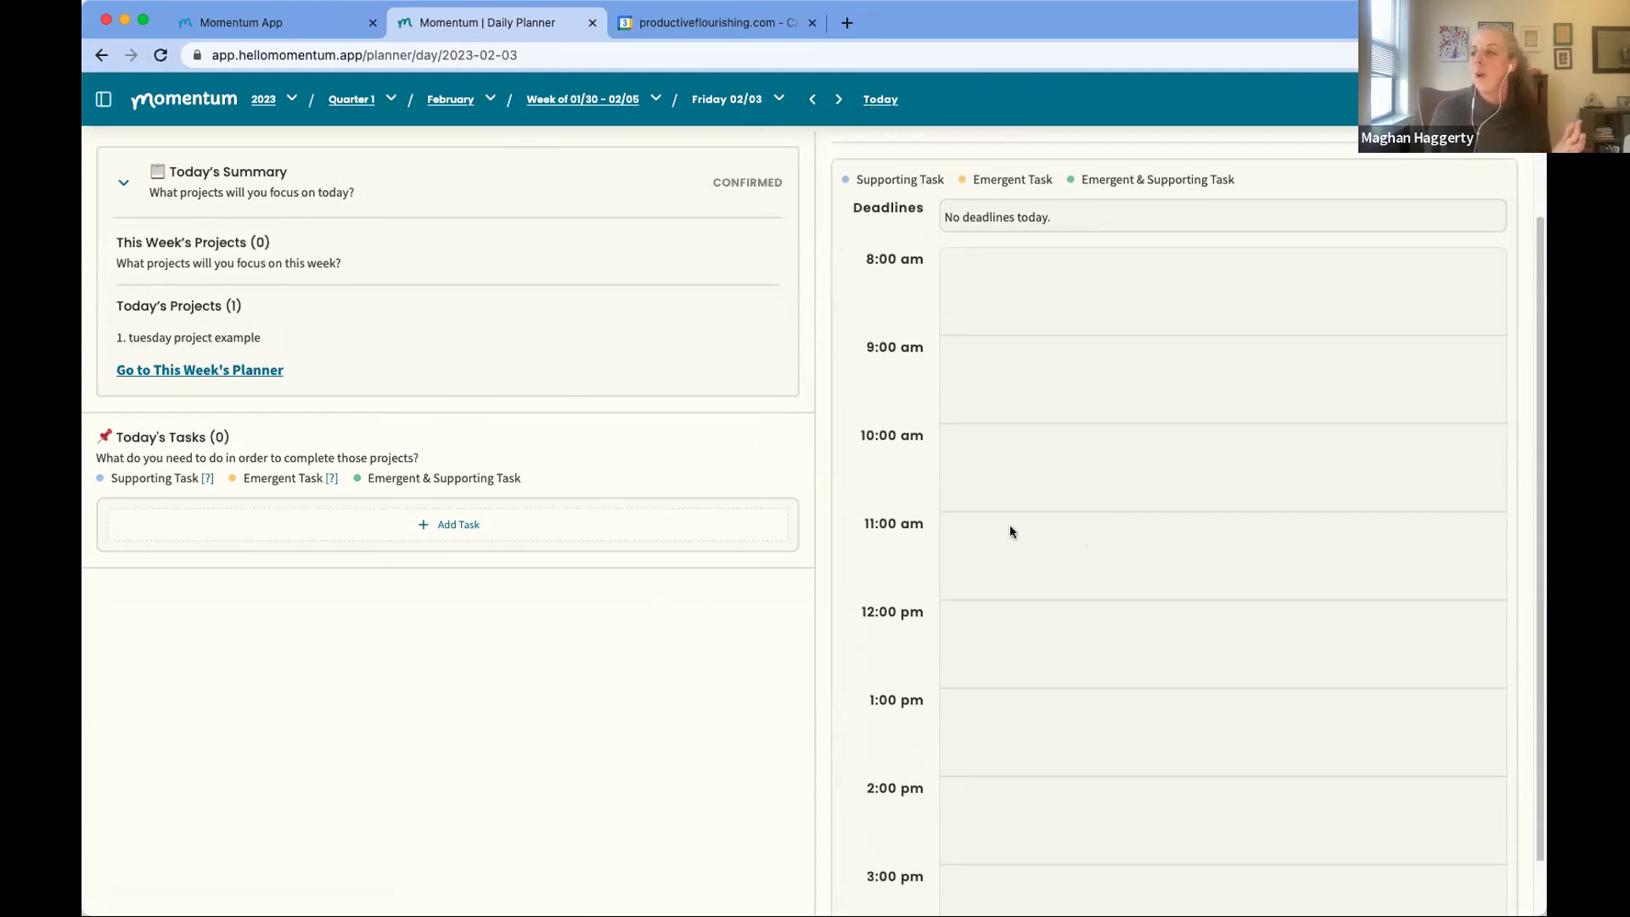
scroll(974, 541, "up", 2)
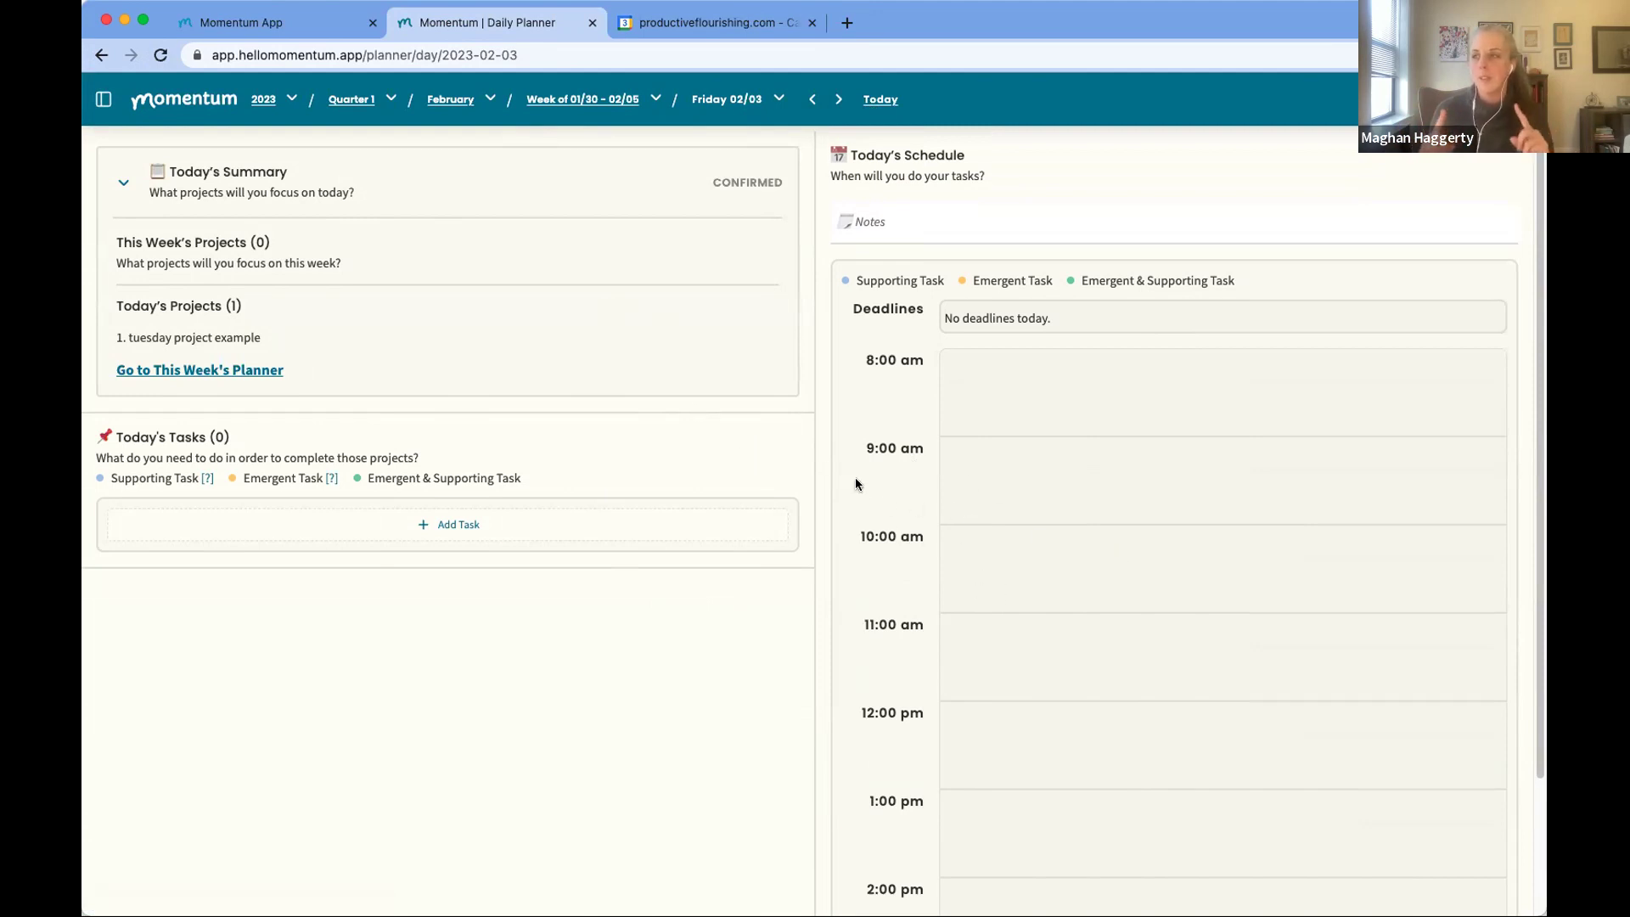
left_click(674, 23)
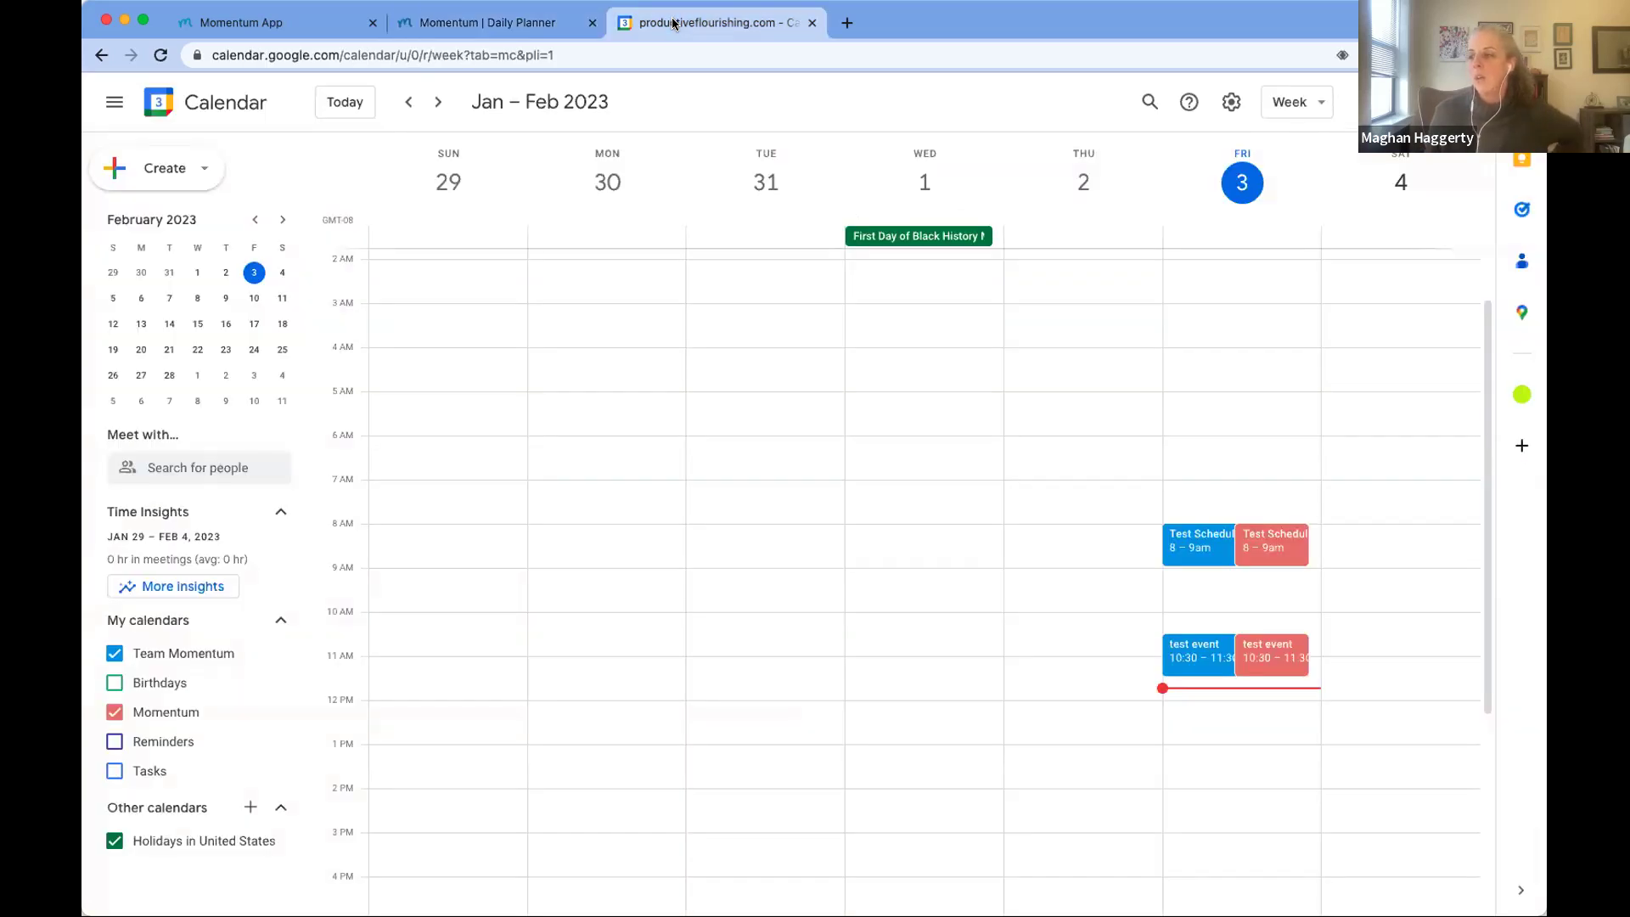
Step: Review Friday's doubled 8–9am and 10:30–11:30am test events, then return to Momentum's daily planner
left_click(522, 28)
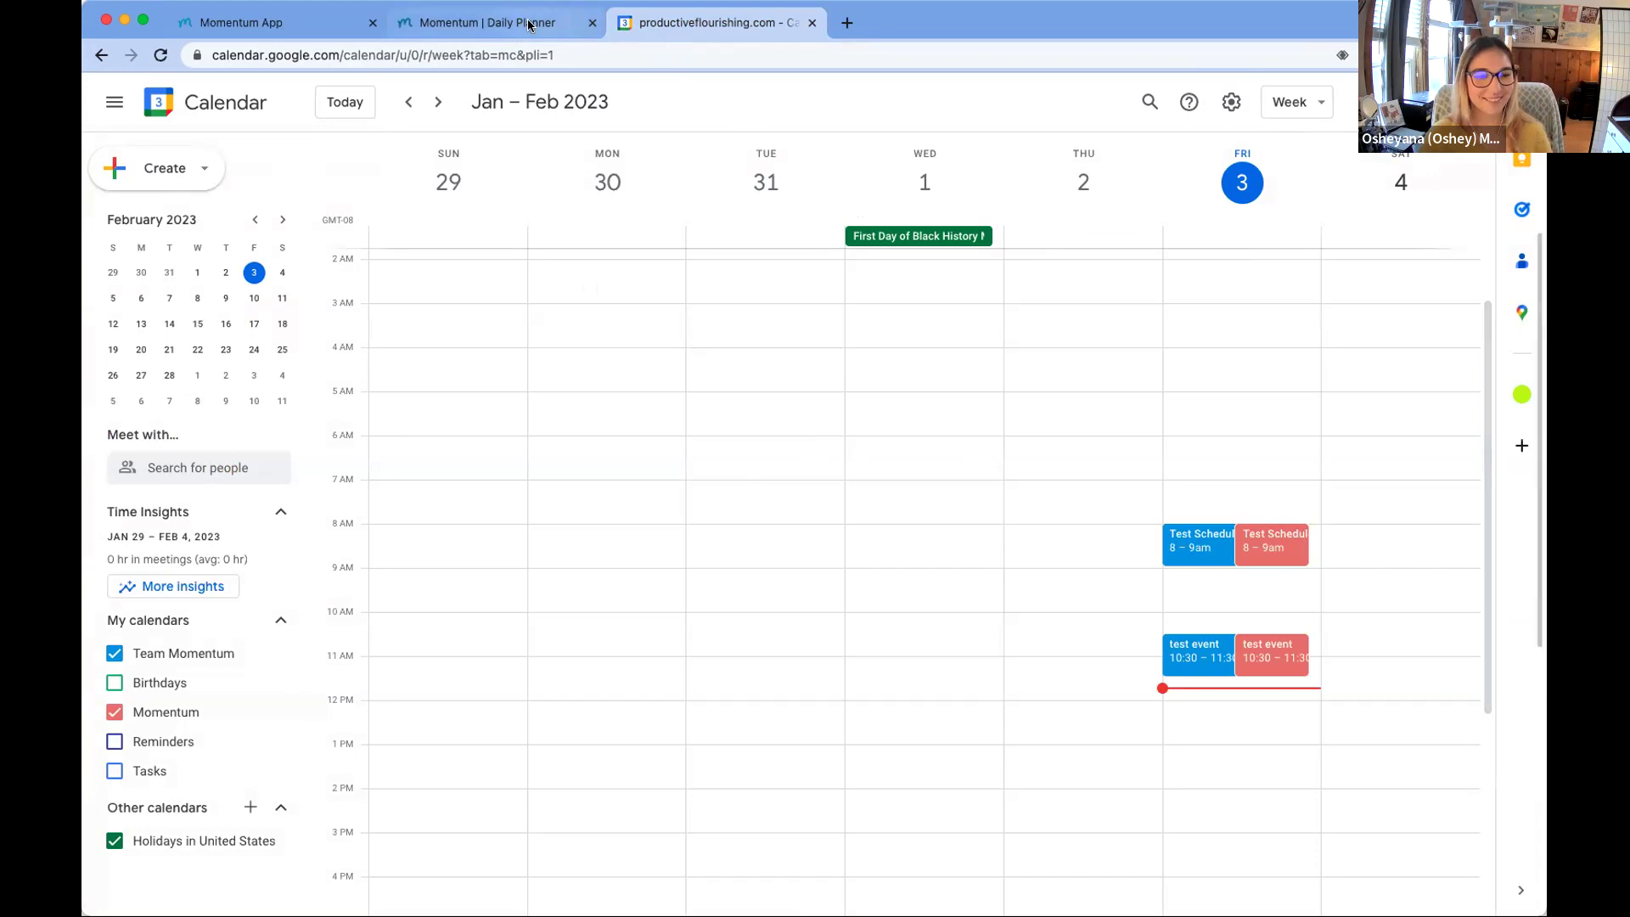
left_click(562, 25)
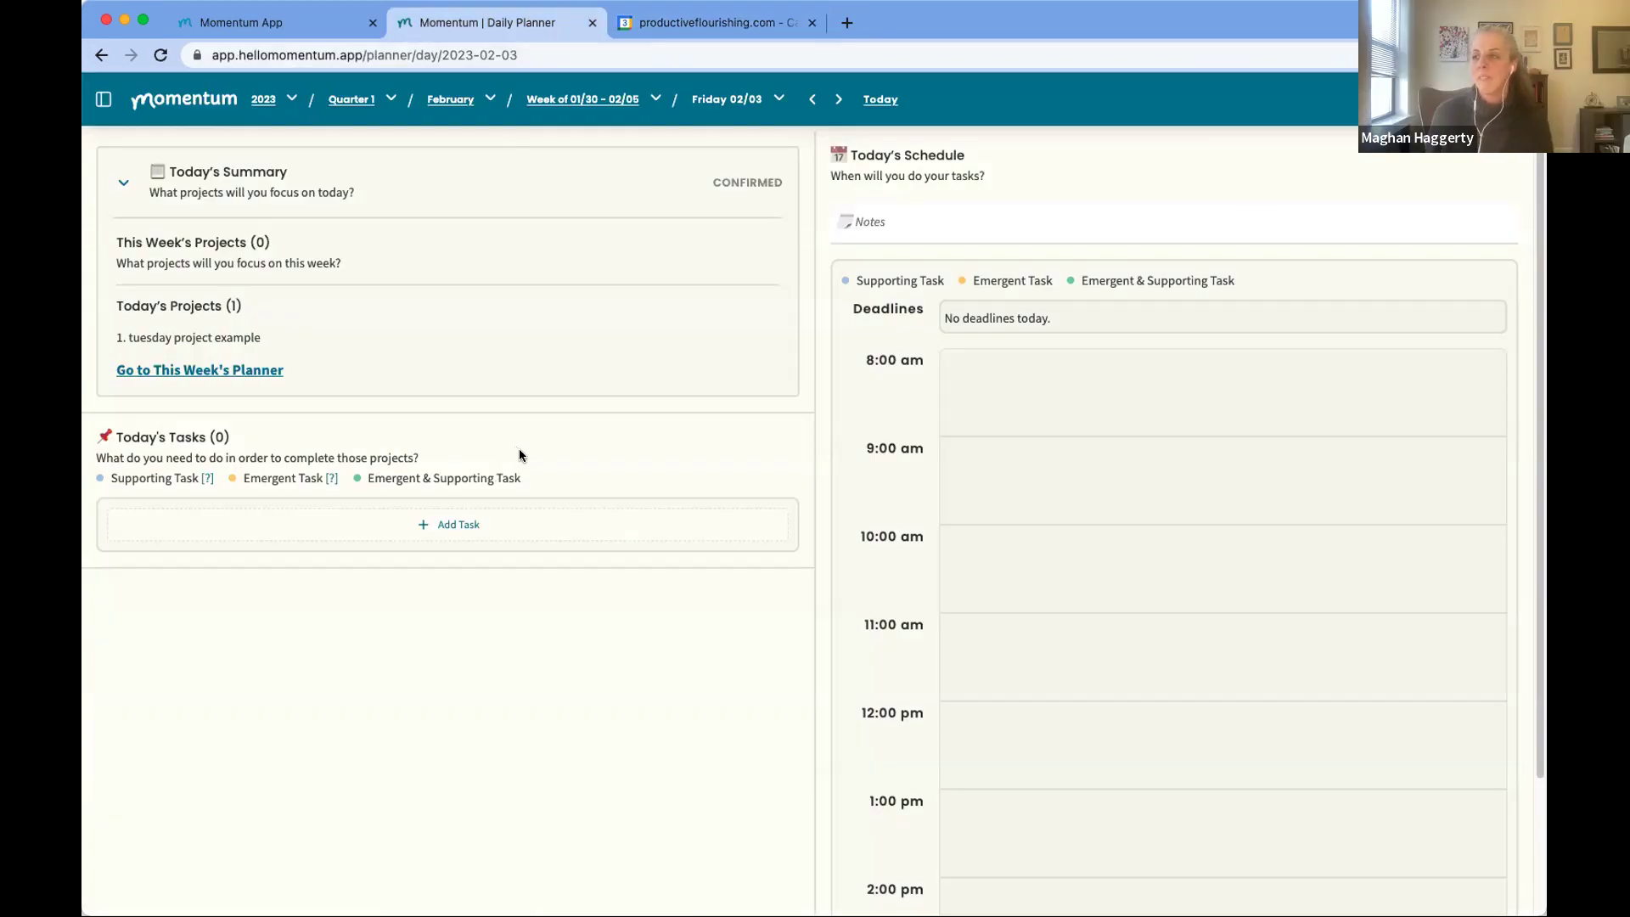
scroll(1073, 601, "down", 3)
scroll(1027, 584, "up", 3)
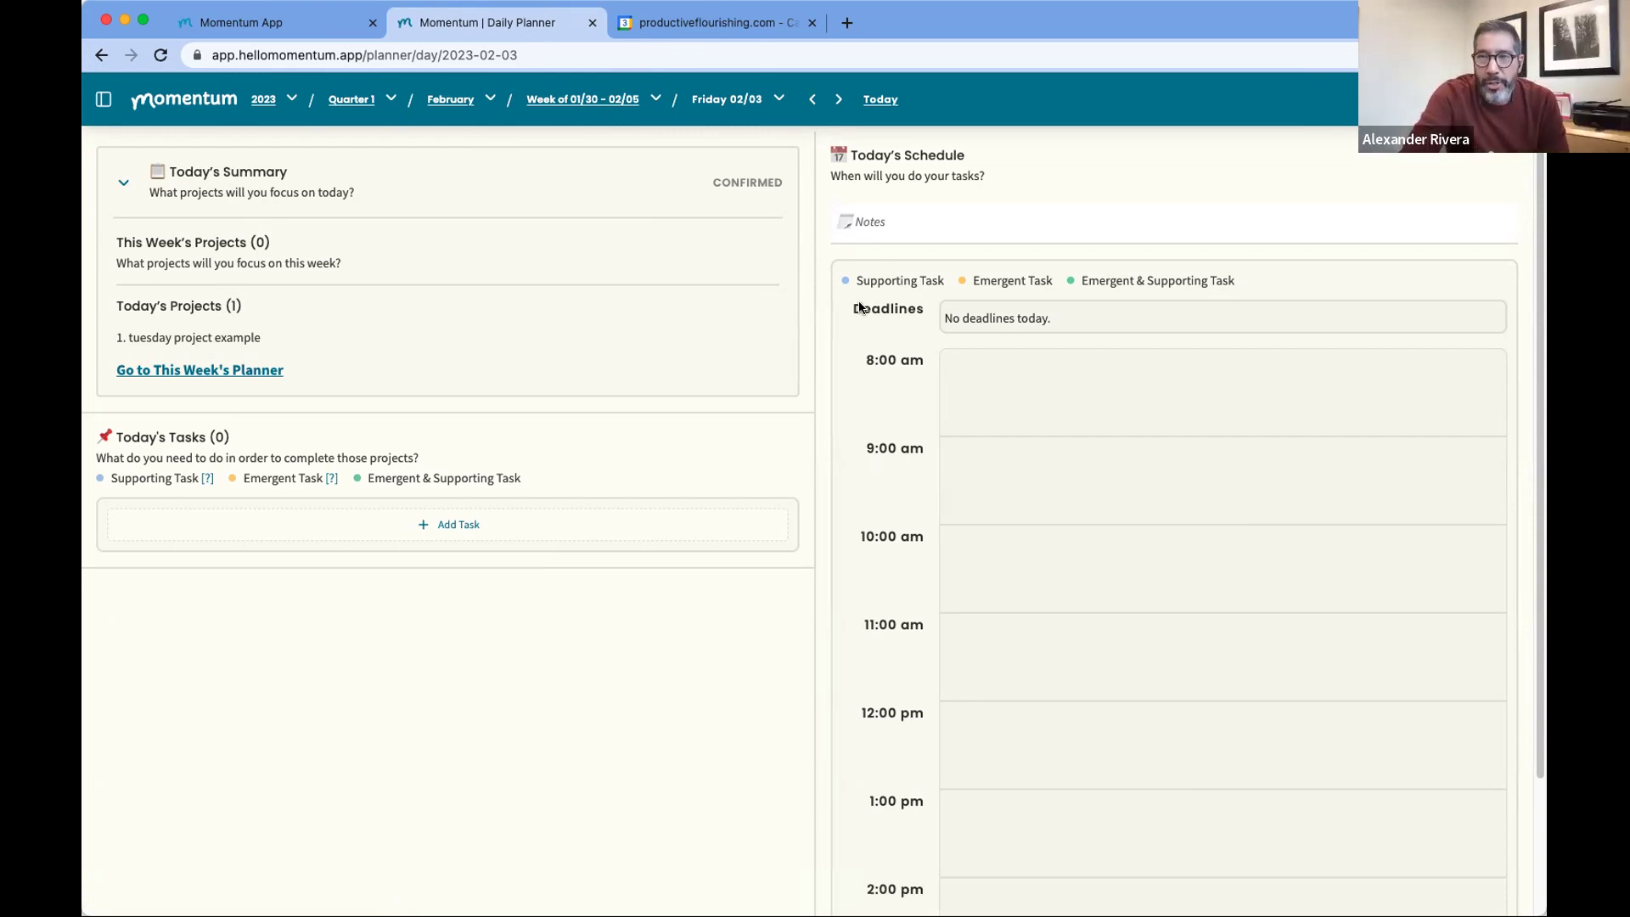
Step: Open this week's planner and advance it to the week of 02/06–02/12
left_click(577, 99)
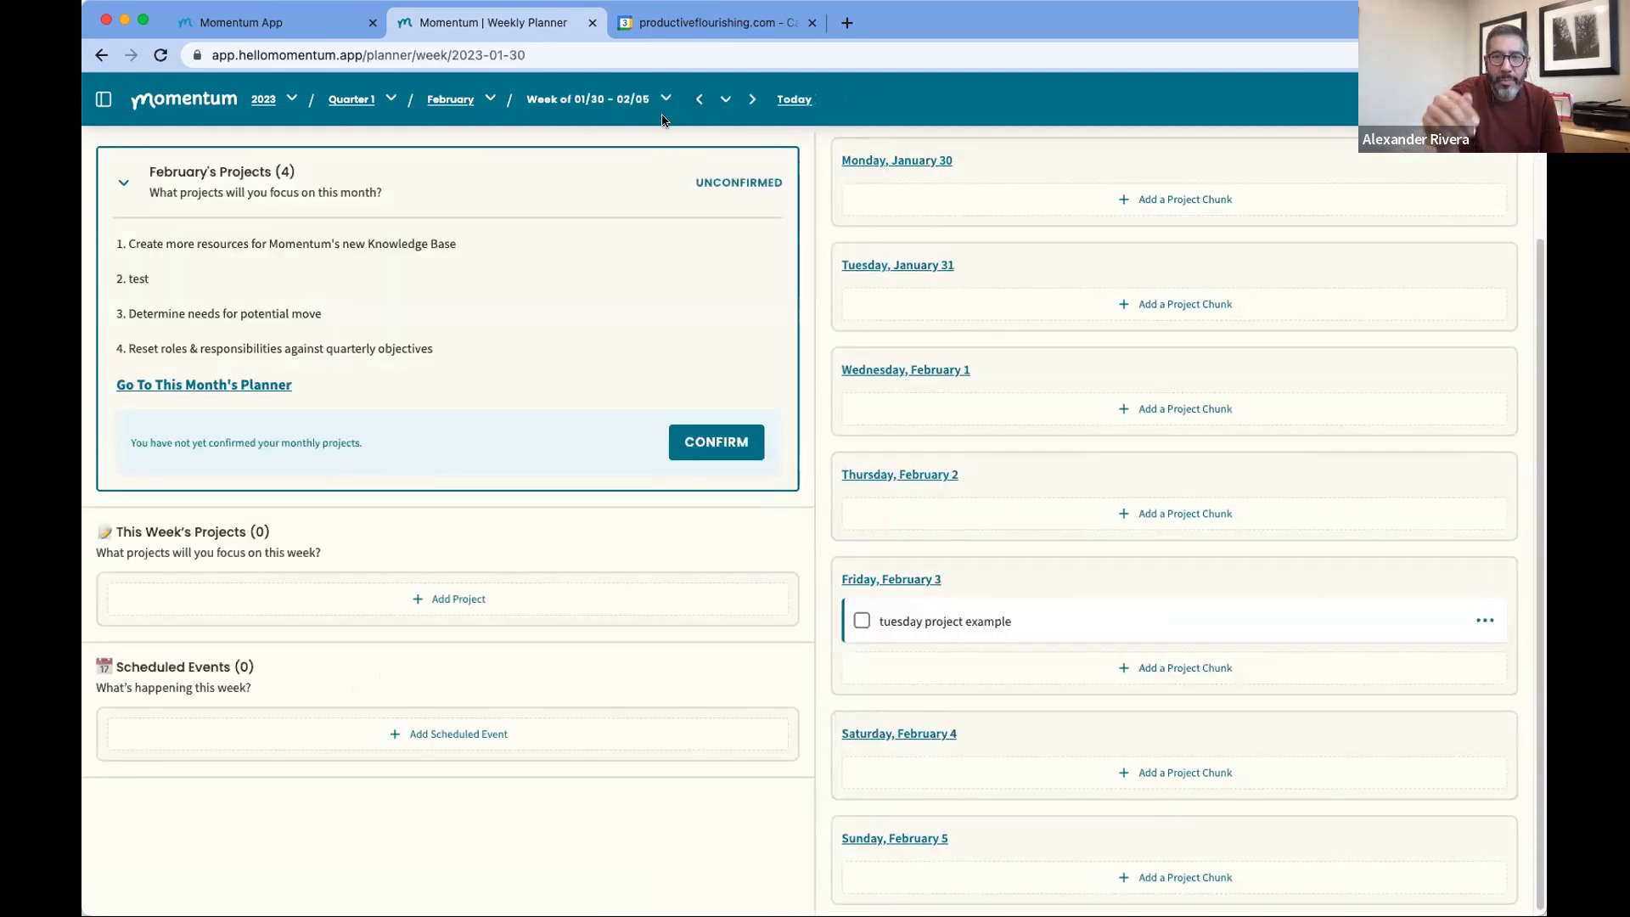
left_click(751, 99)
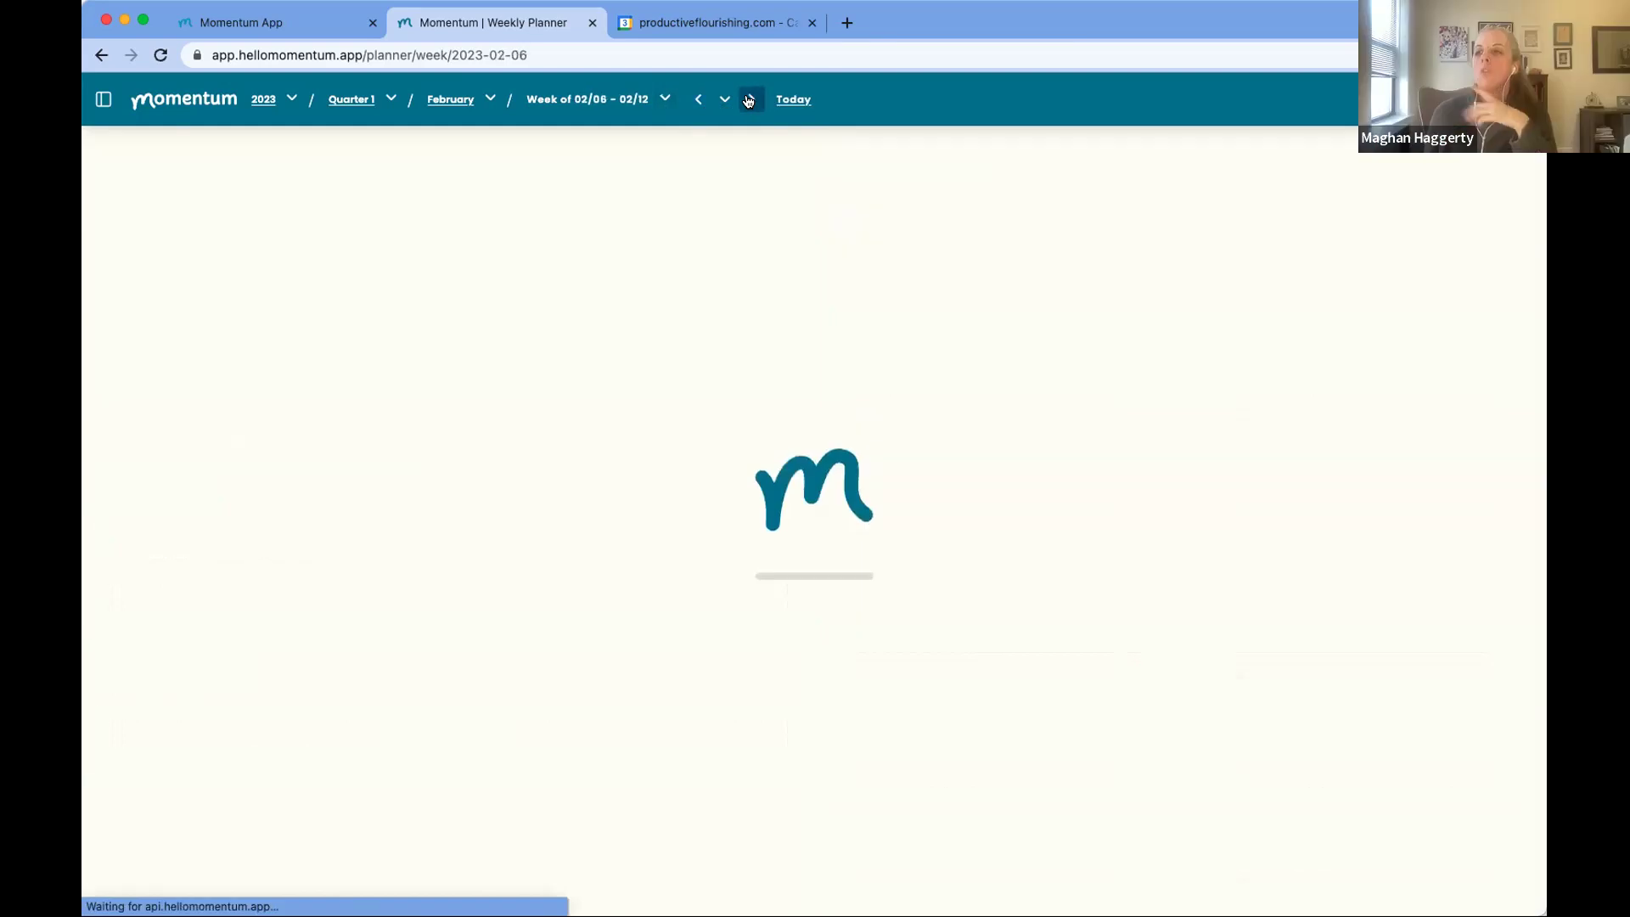
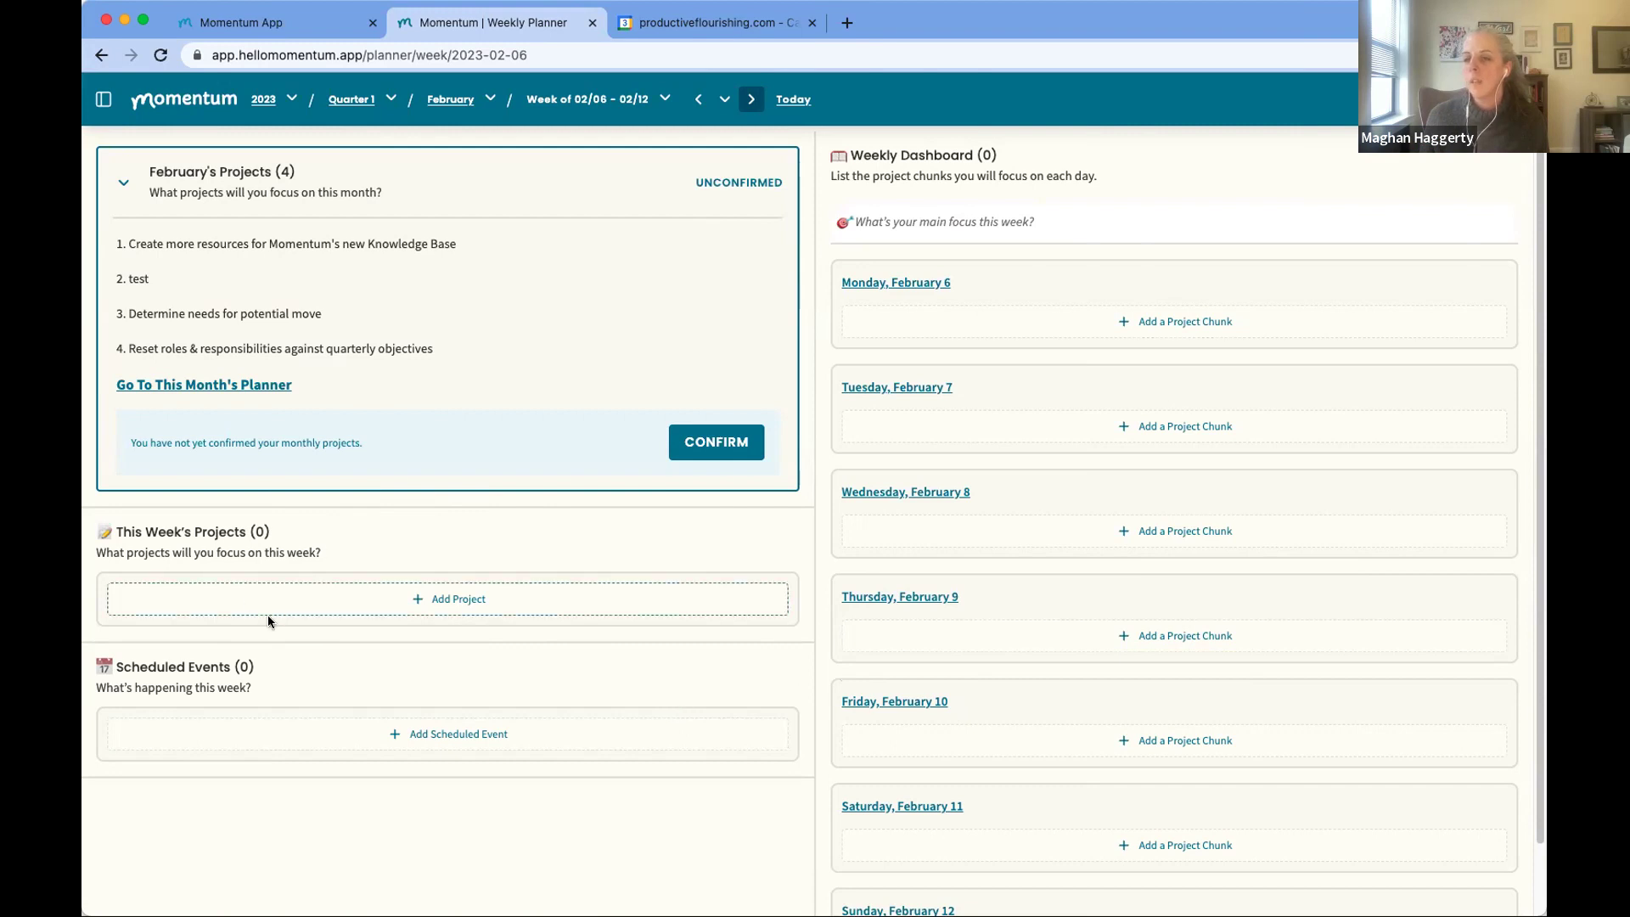
Step: In the Quarter 1 planner, start a 'test milestone' quarterly project, then discard it
left_click(353, 102)
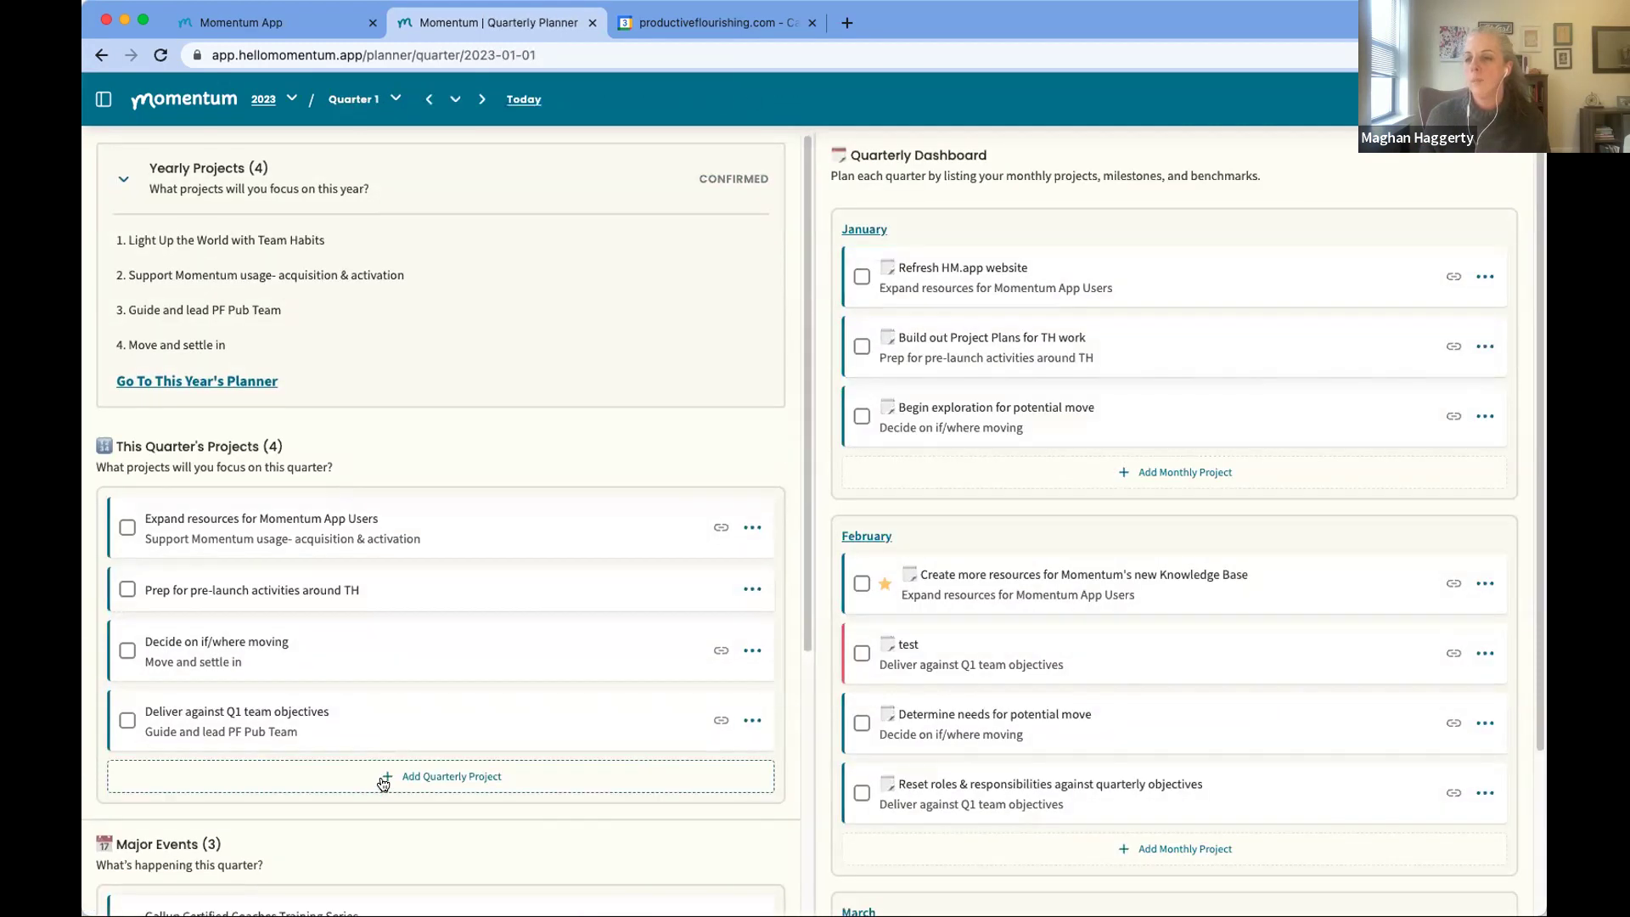
left_click(384, 775)
type("test miles")
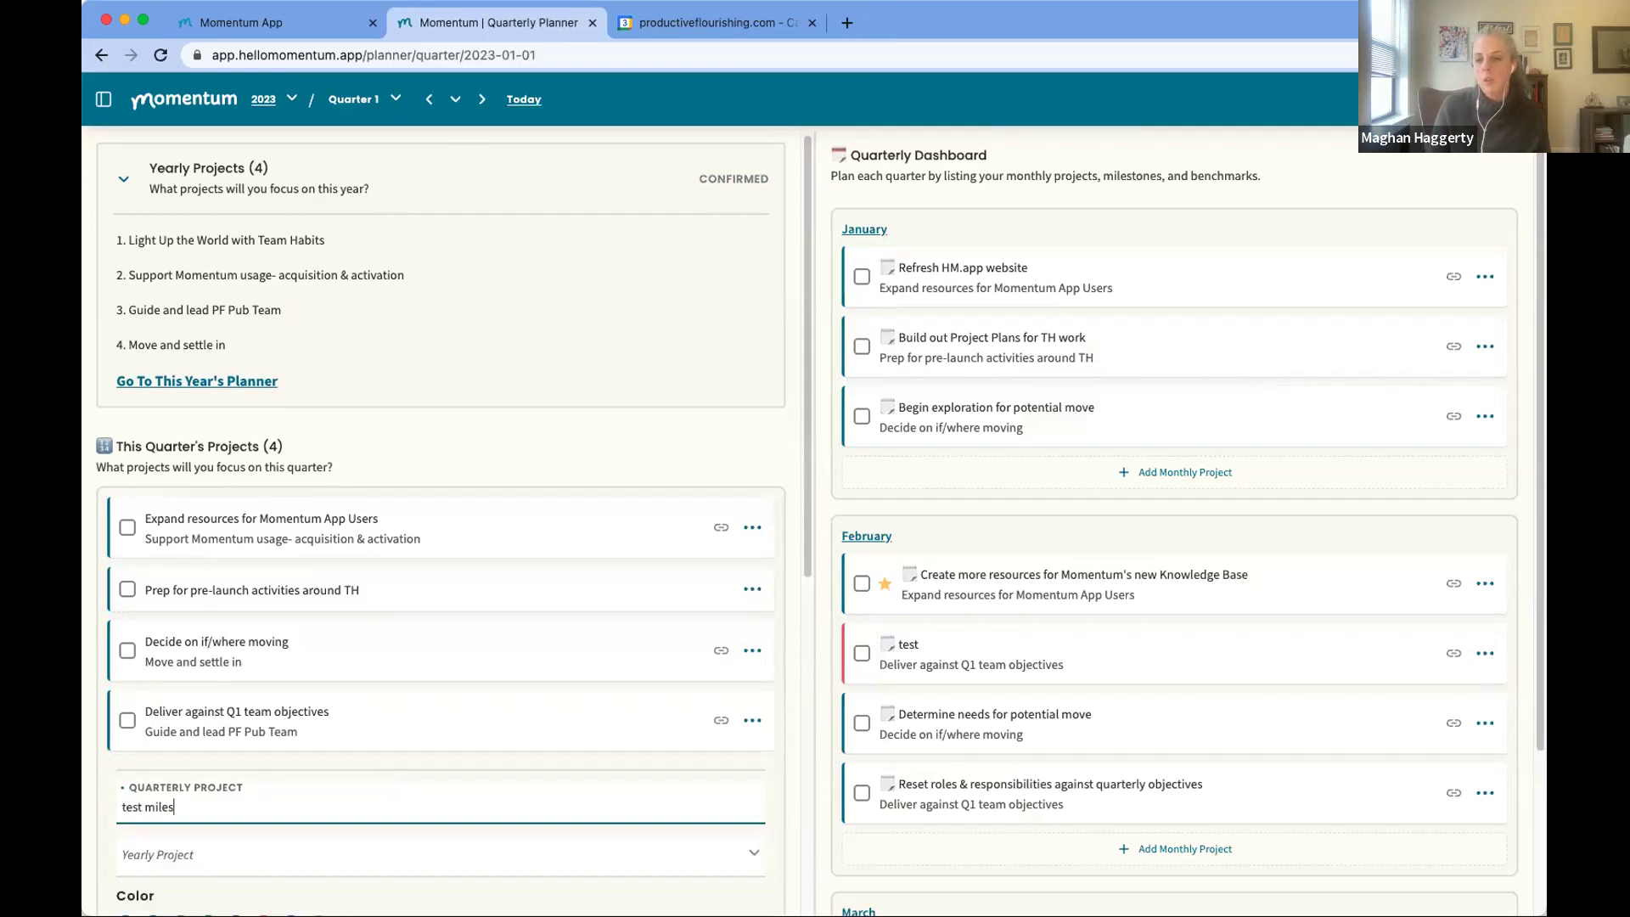
type("tone")
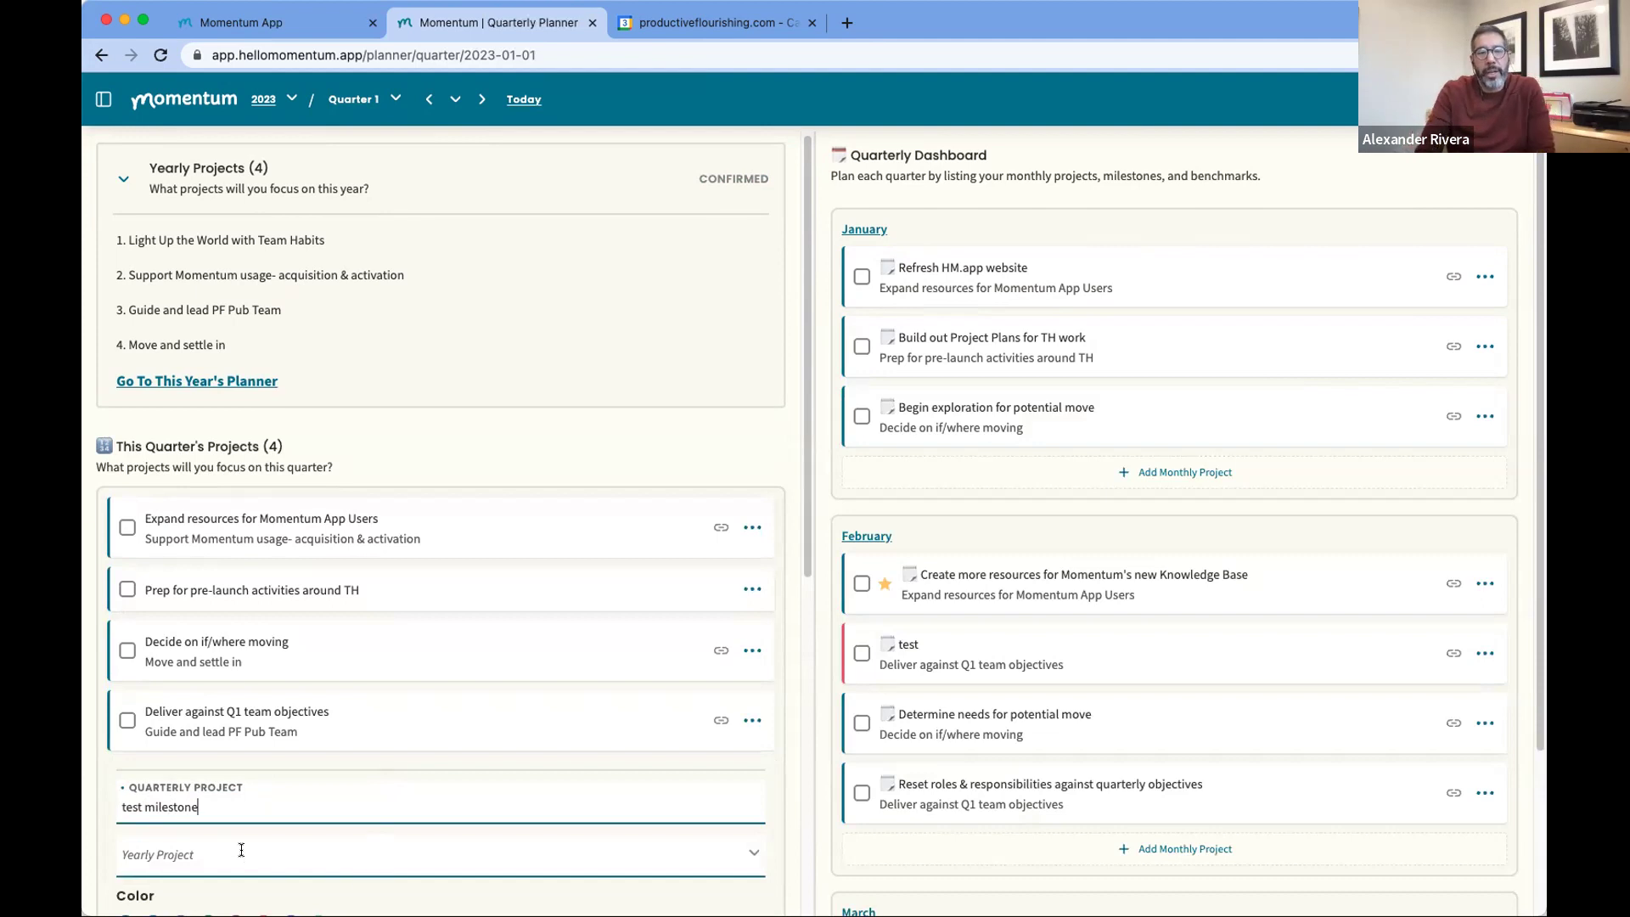
scroll(241, 850, "down", 2)
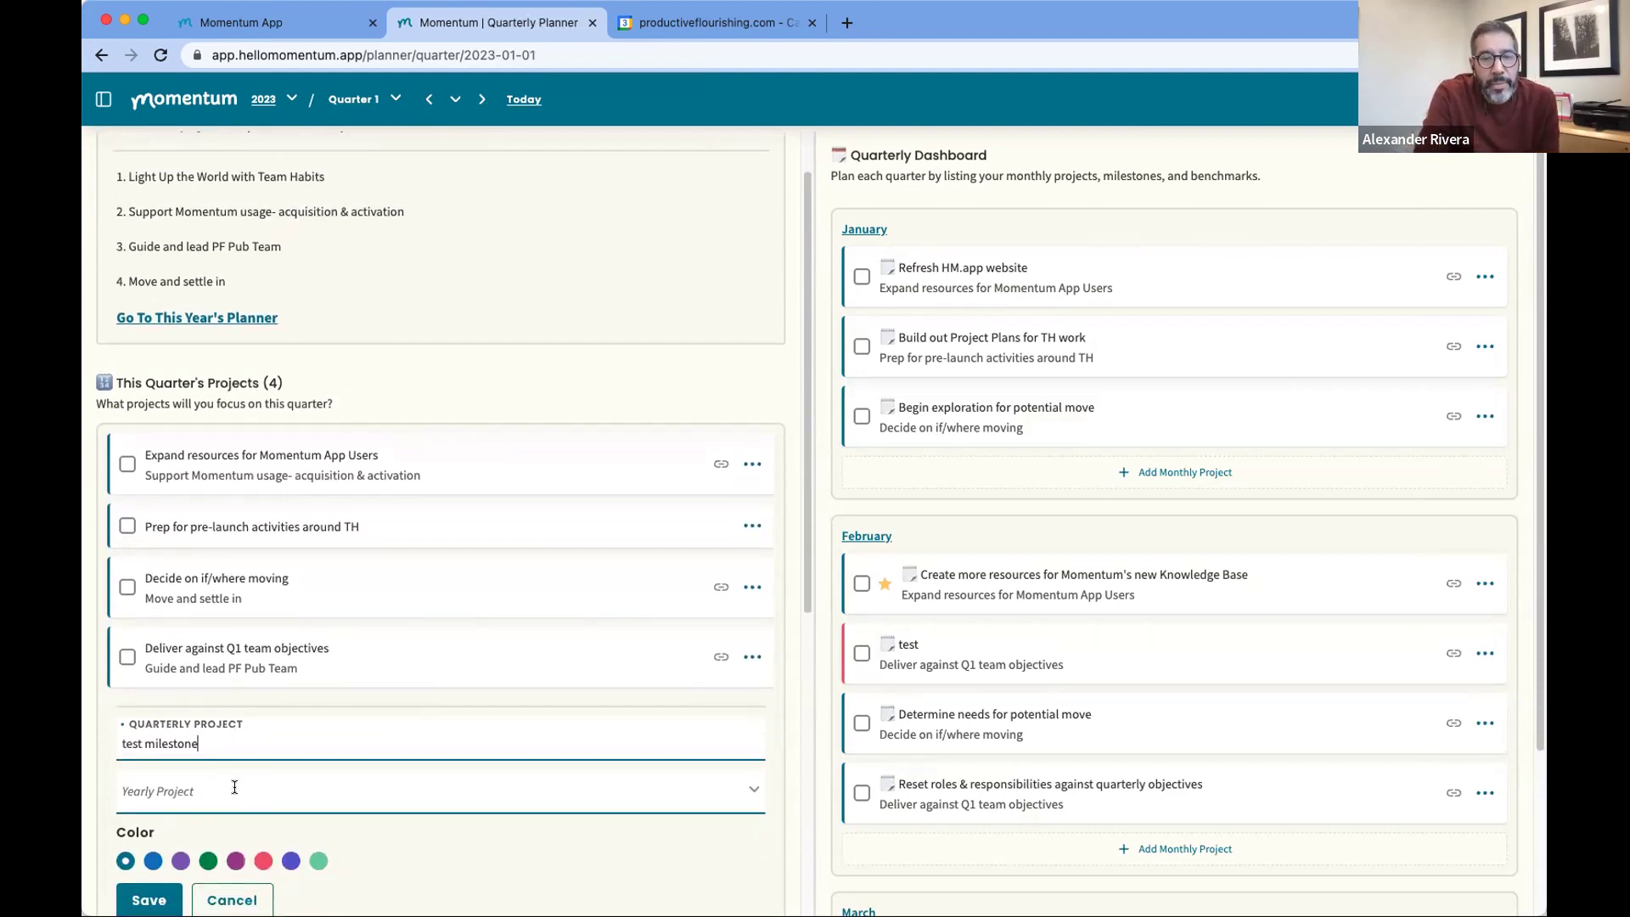
scroll(234, 787, "down", 5)
left_click(225, 728)
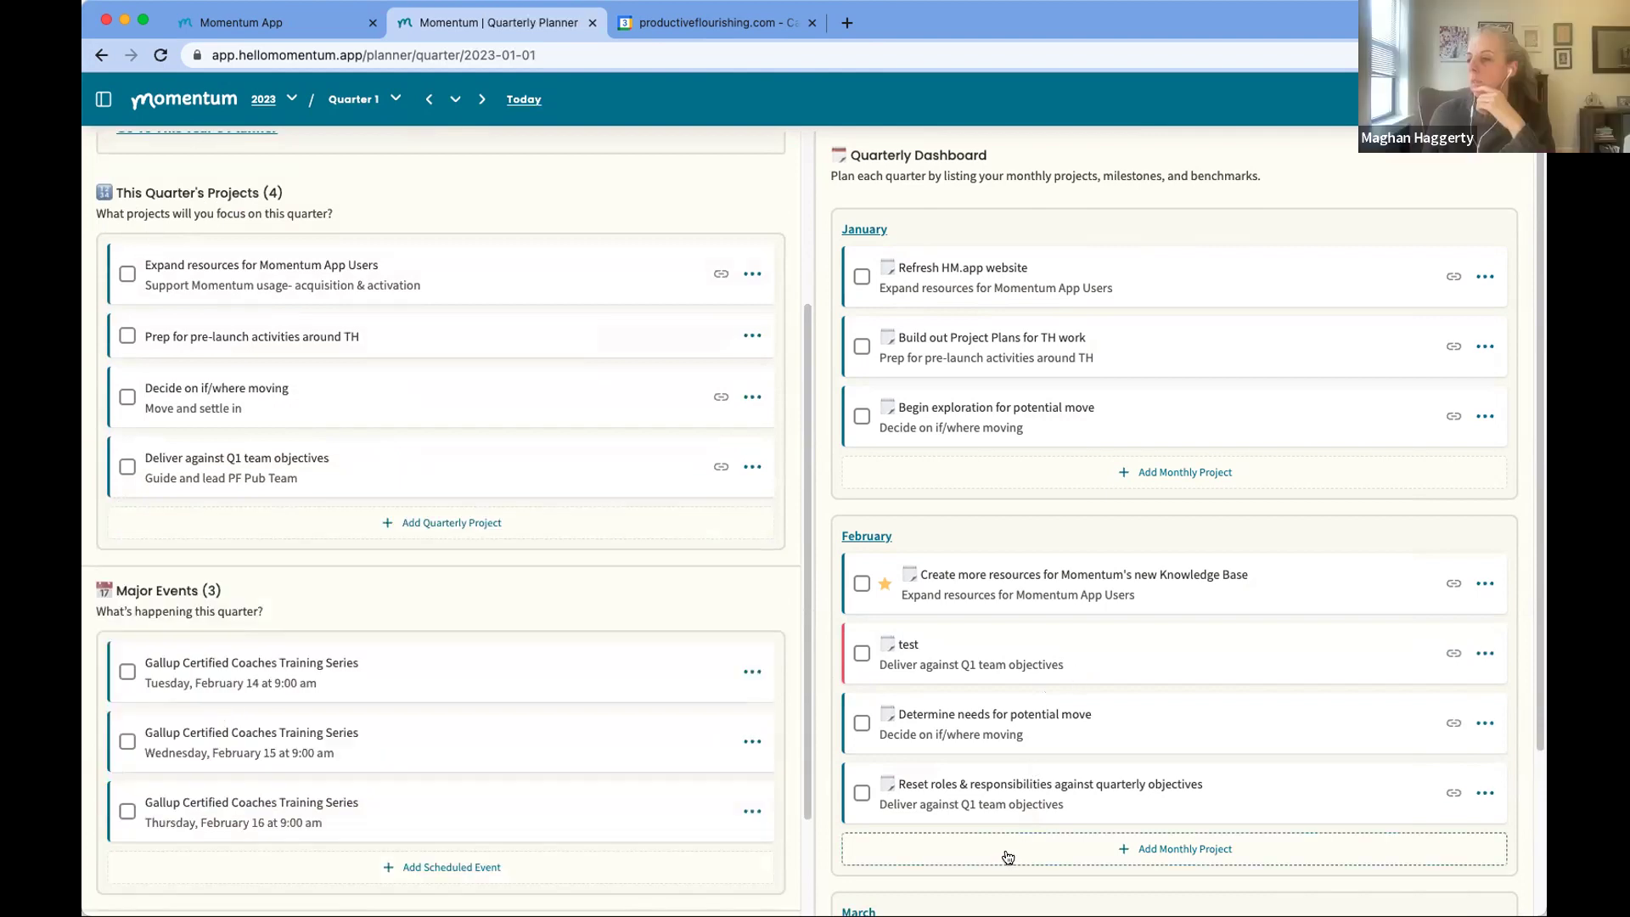
Step: Save February milestone 'milestone example' under Deliver against Q1 team objectives, then view February's planner
left_click(1004, 850)
scroll(1047, 815, "down", 4)
left_click(951, 544)
type("milestone ex")
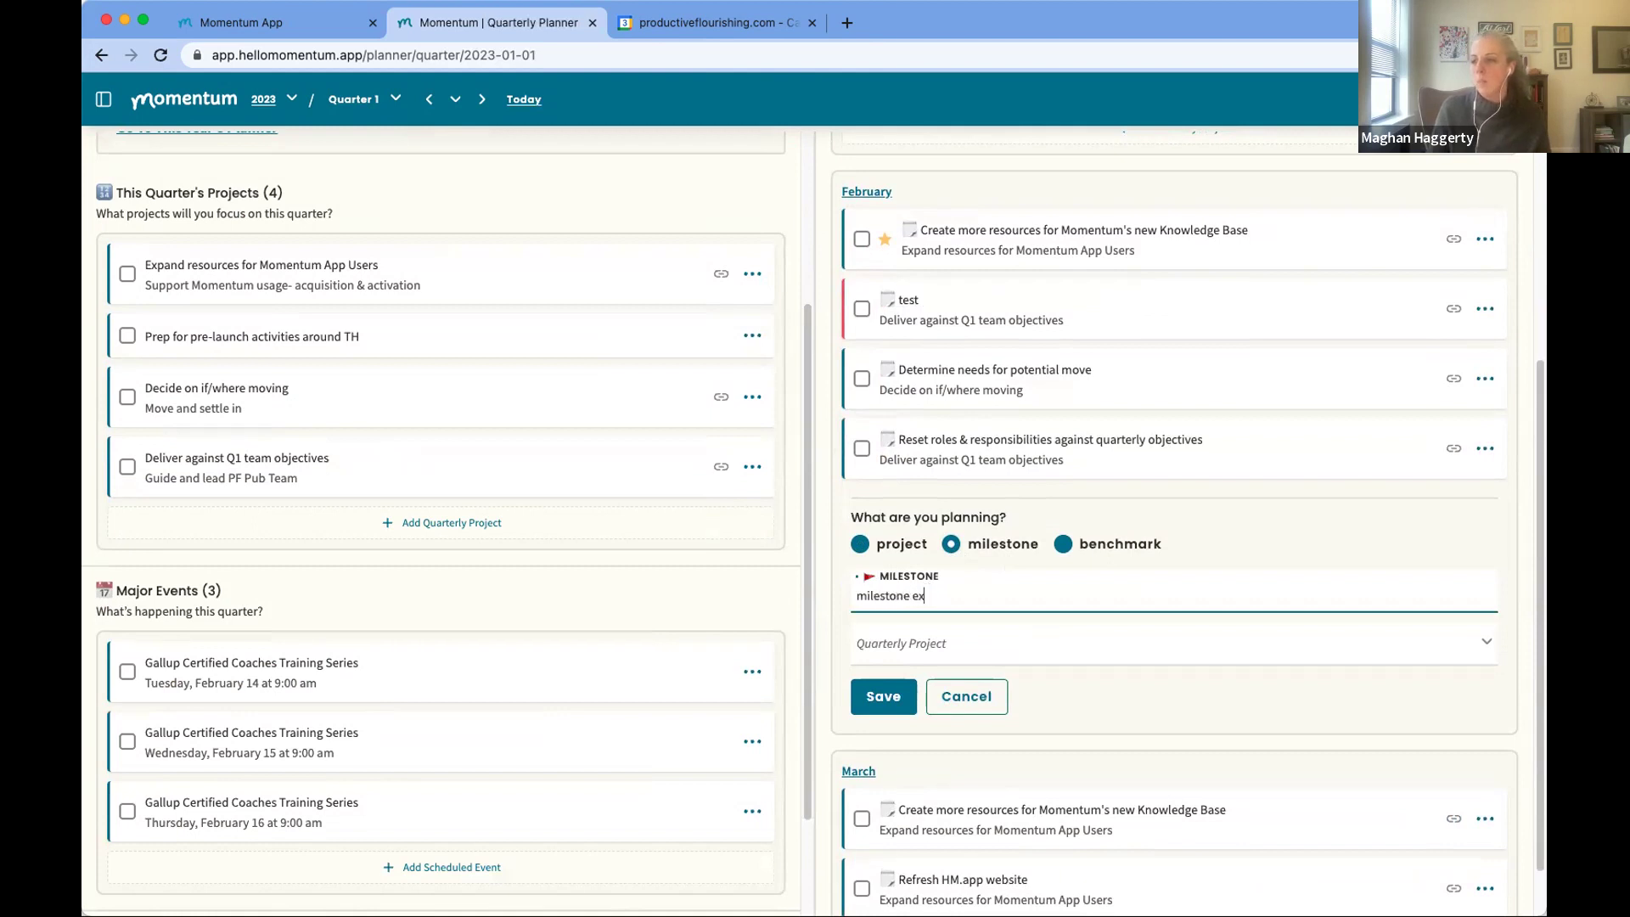
type("ample")
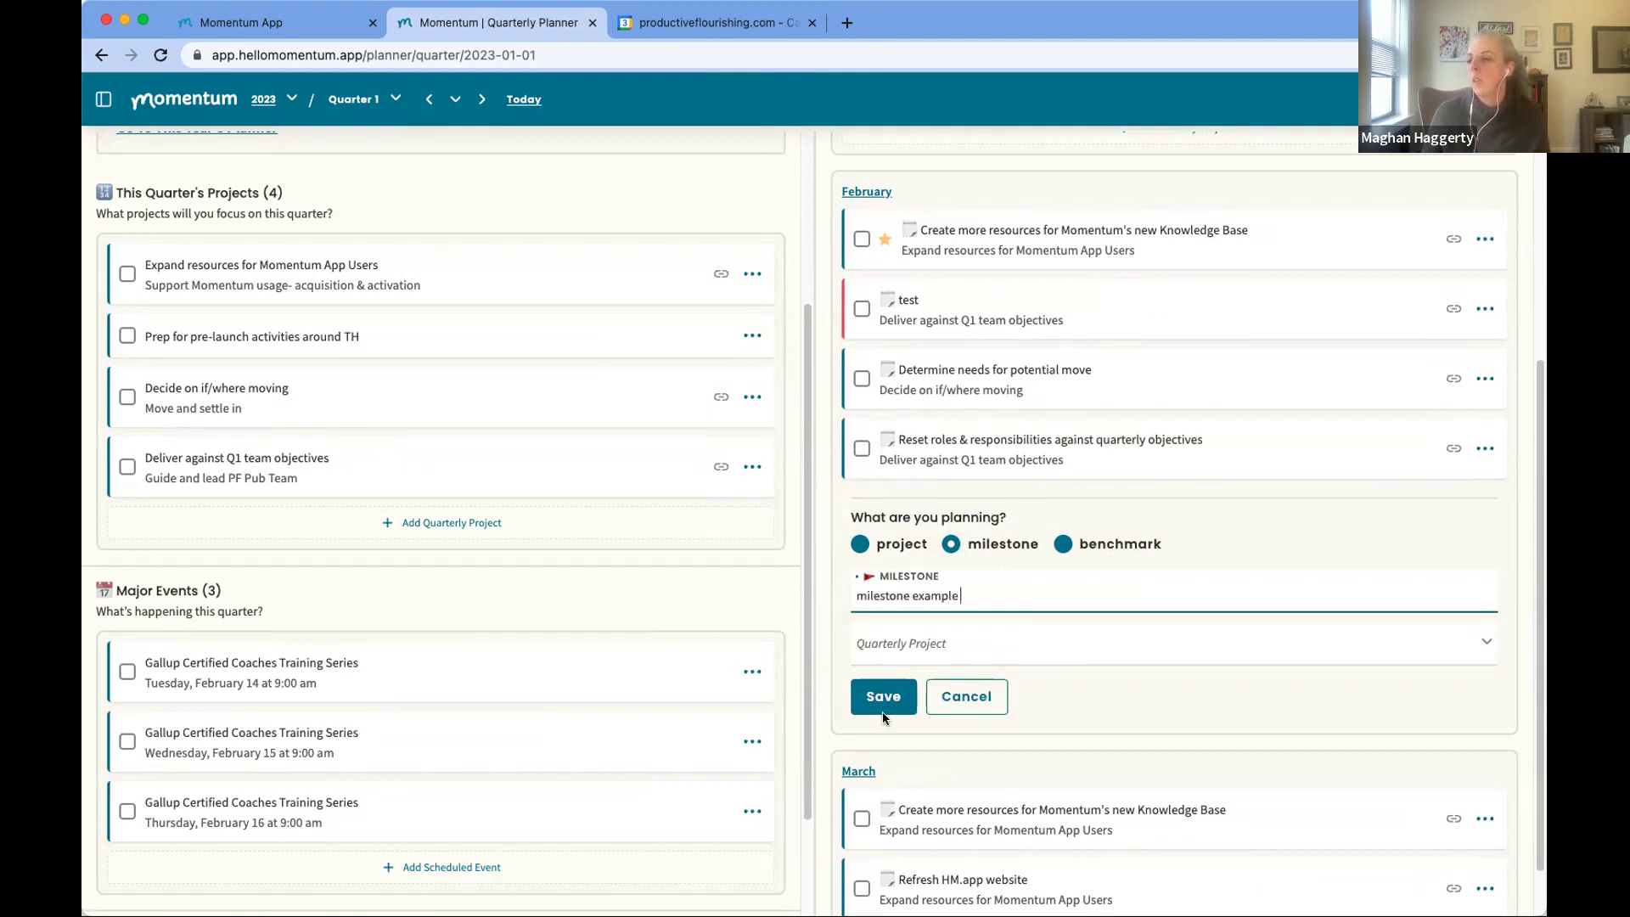
left_click(886, 643)
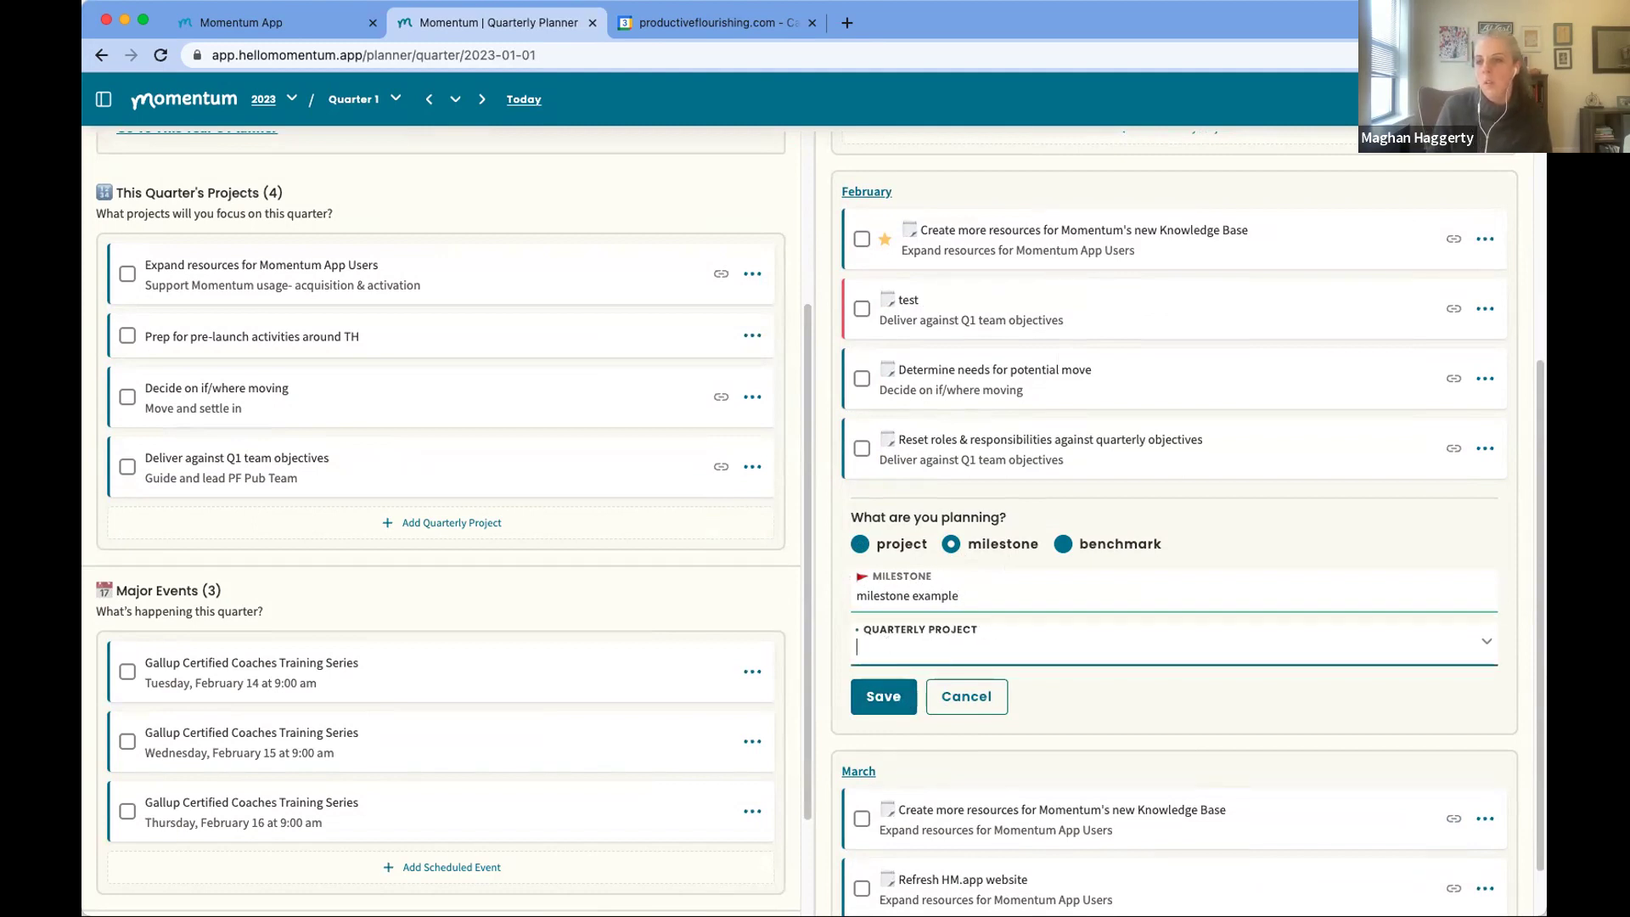
type("deliver")
left_click(890, 676)
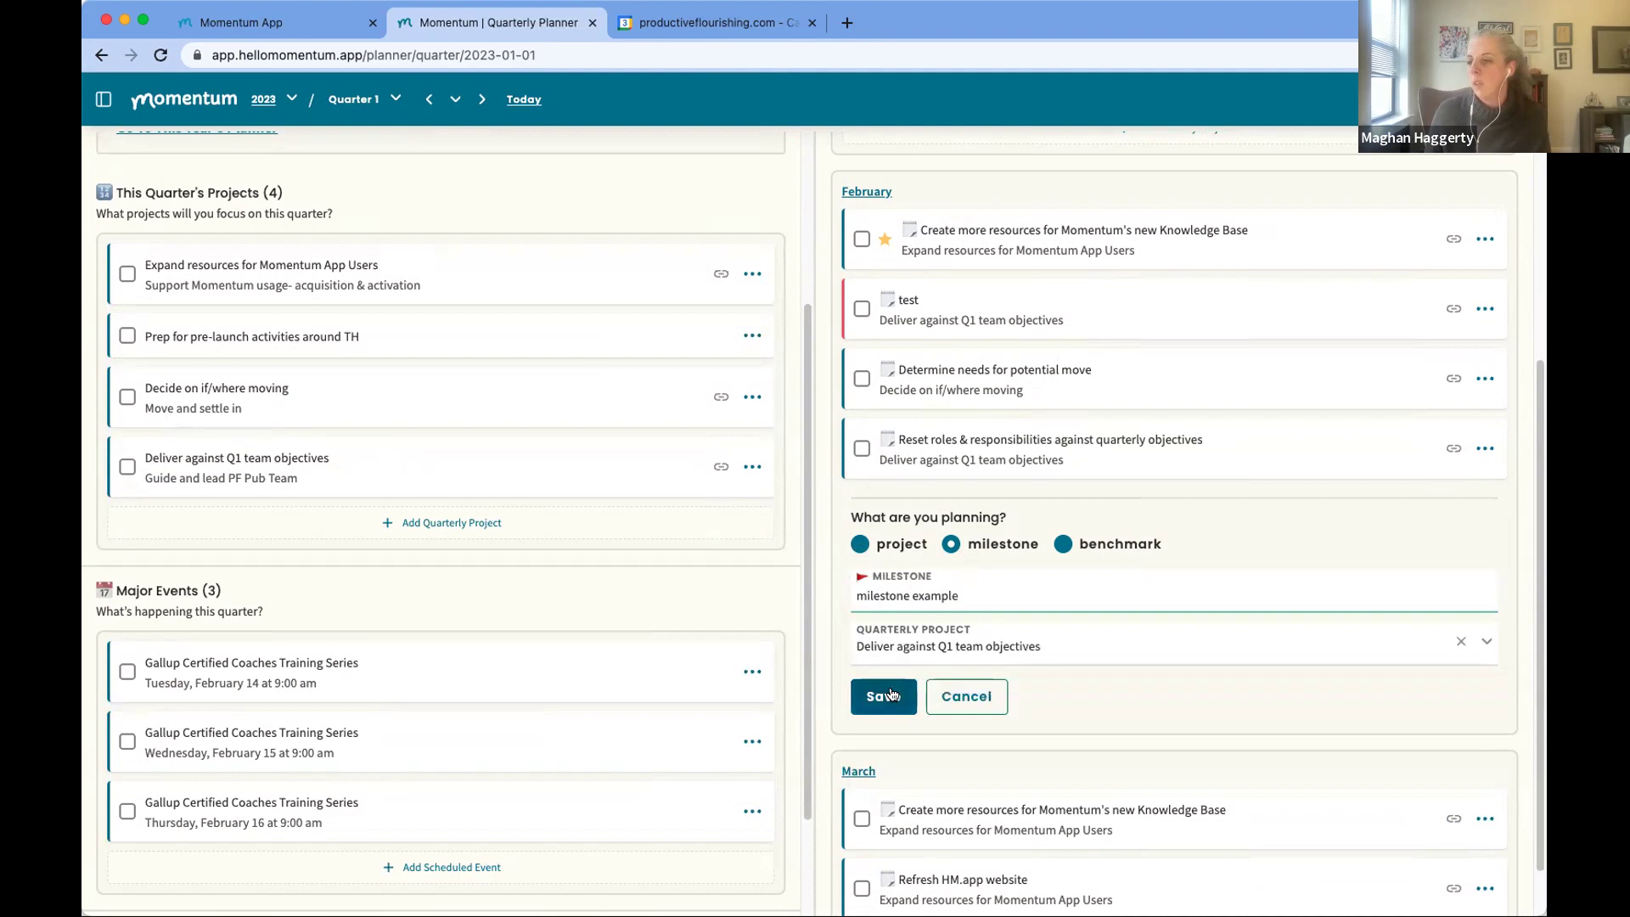
left_click(884, 698)
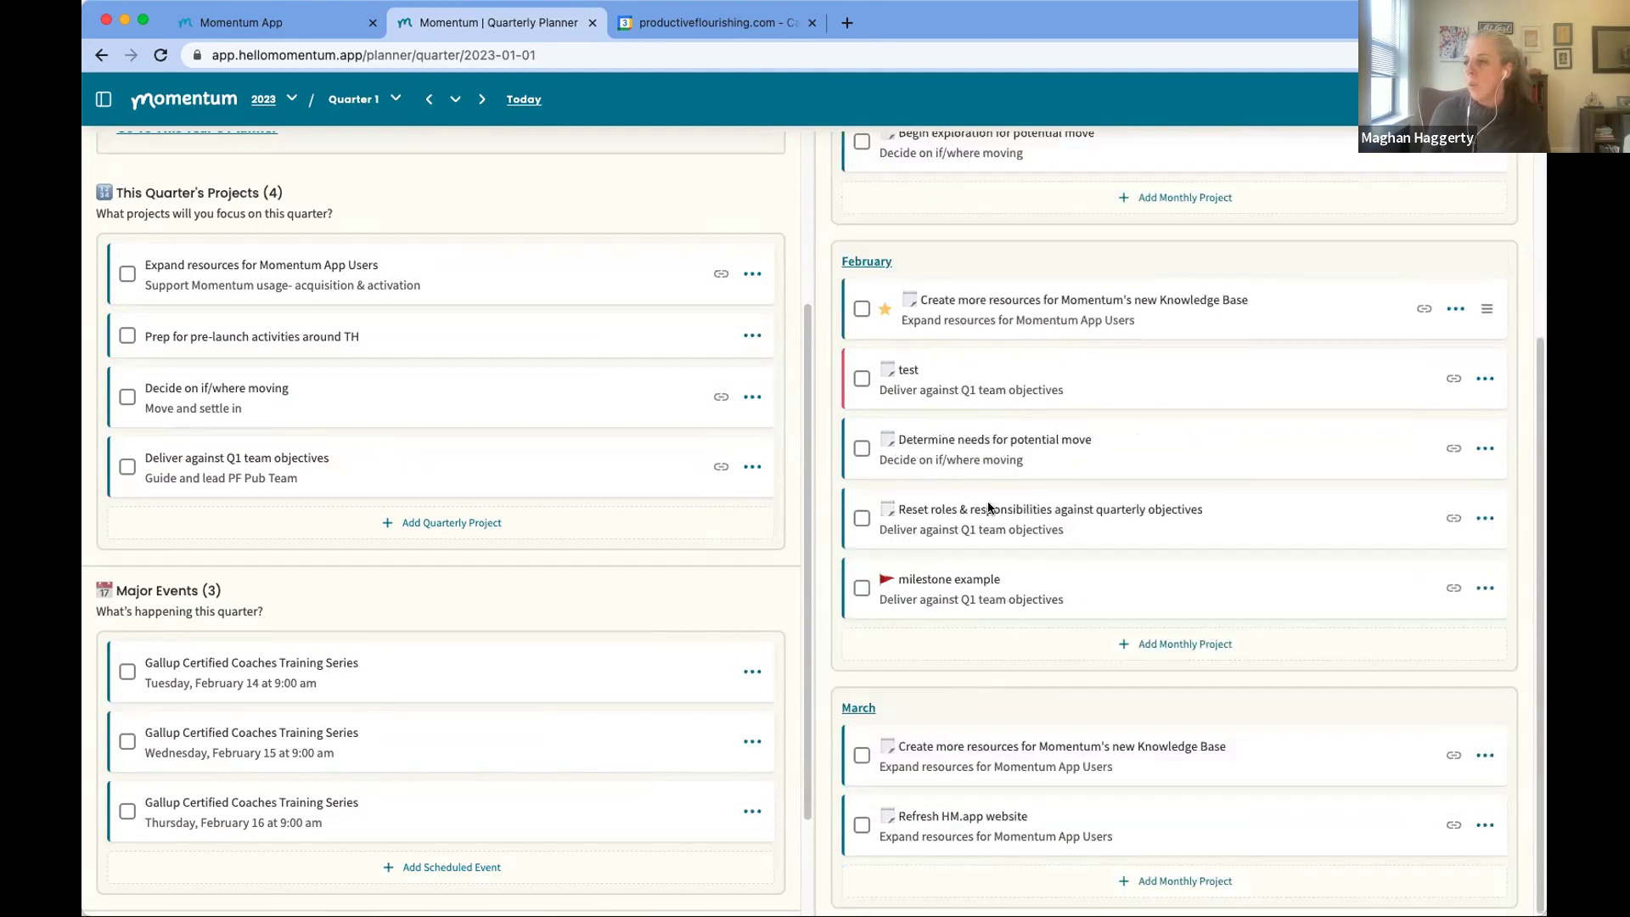
left_click(868, 261)
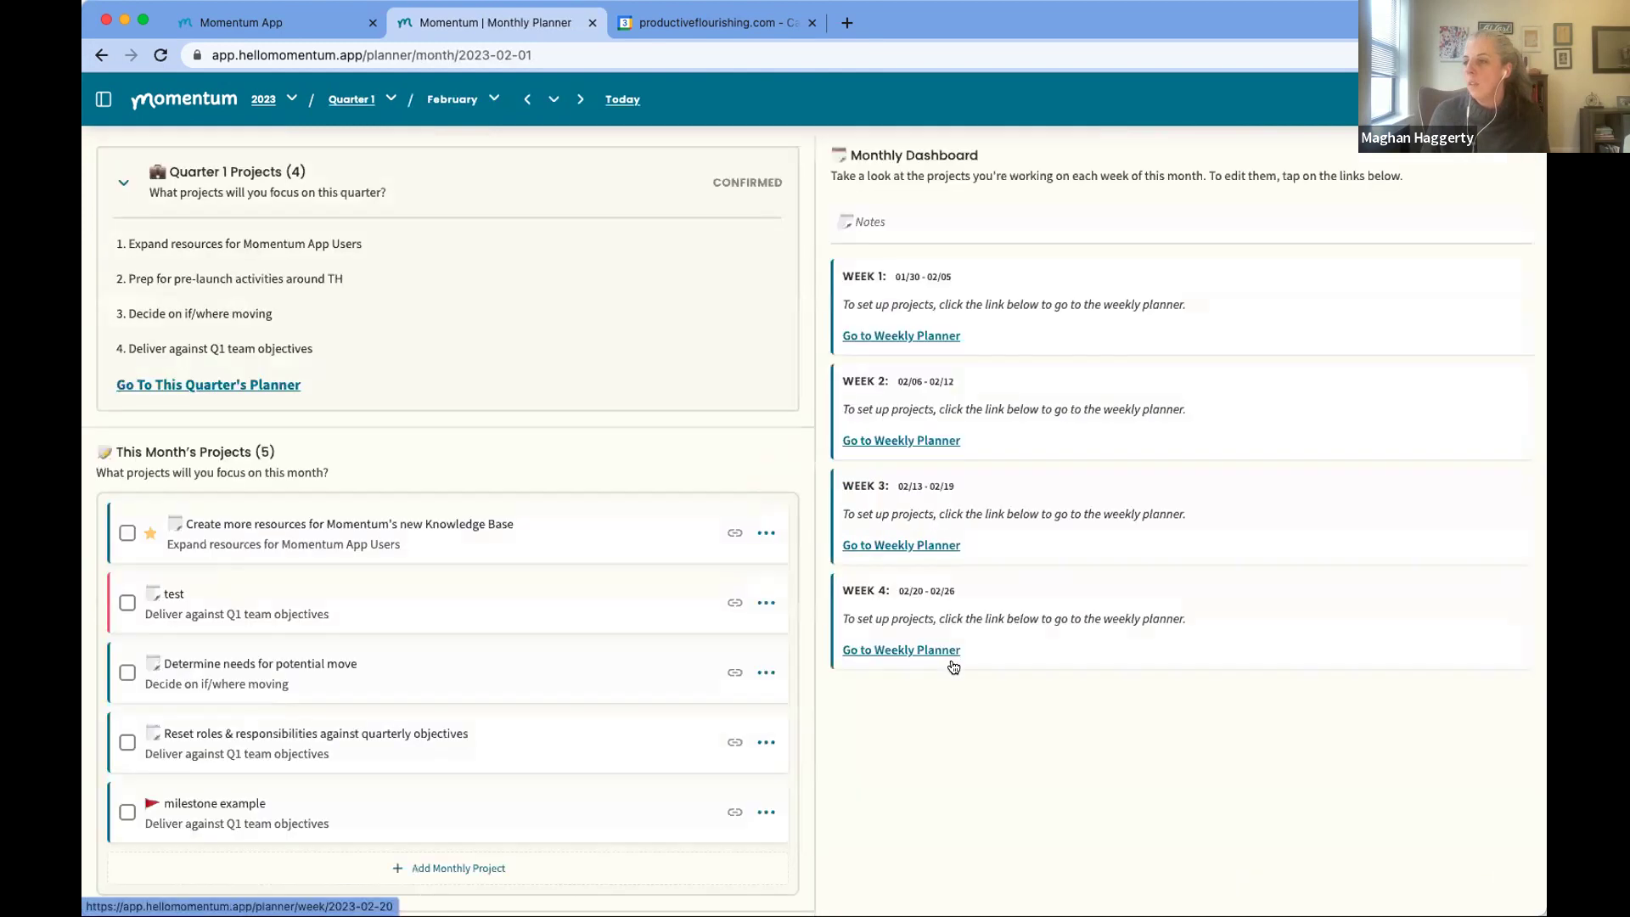
Step: Open Week 1's planner and start editing milestone example, discard the edits, then reopen its menu
left_click(899, 337)
mouse_move(975, 327)
left_click(1455, 353)
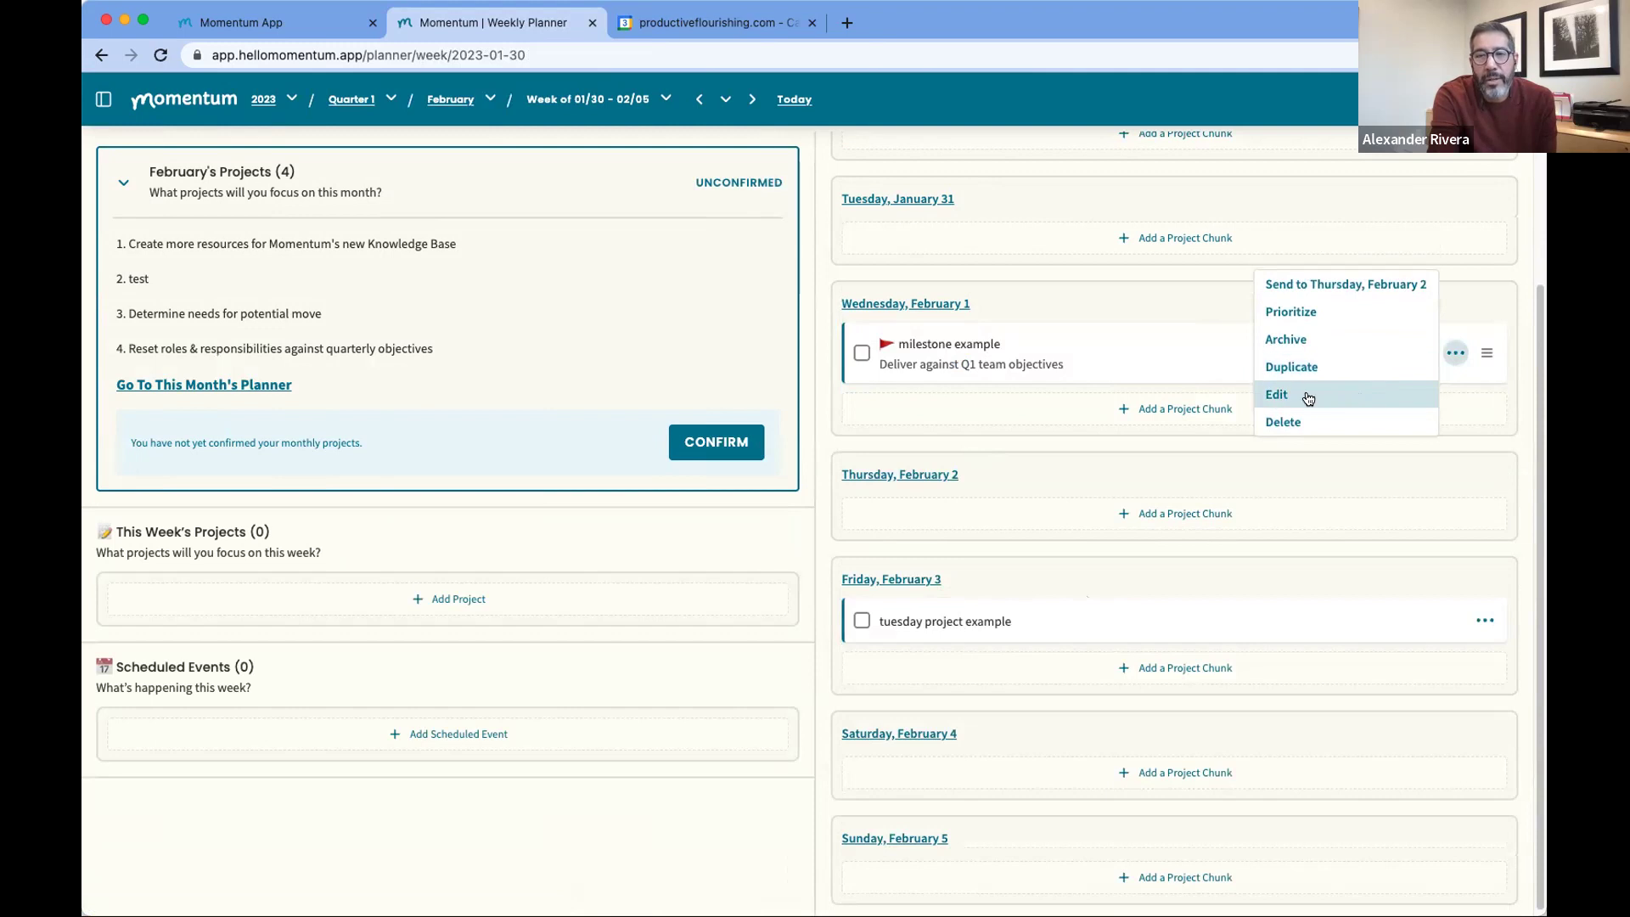
left_click(1309, 398)
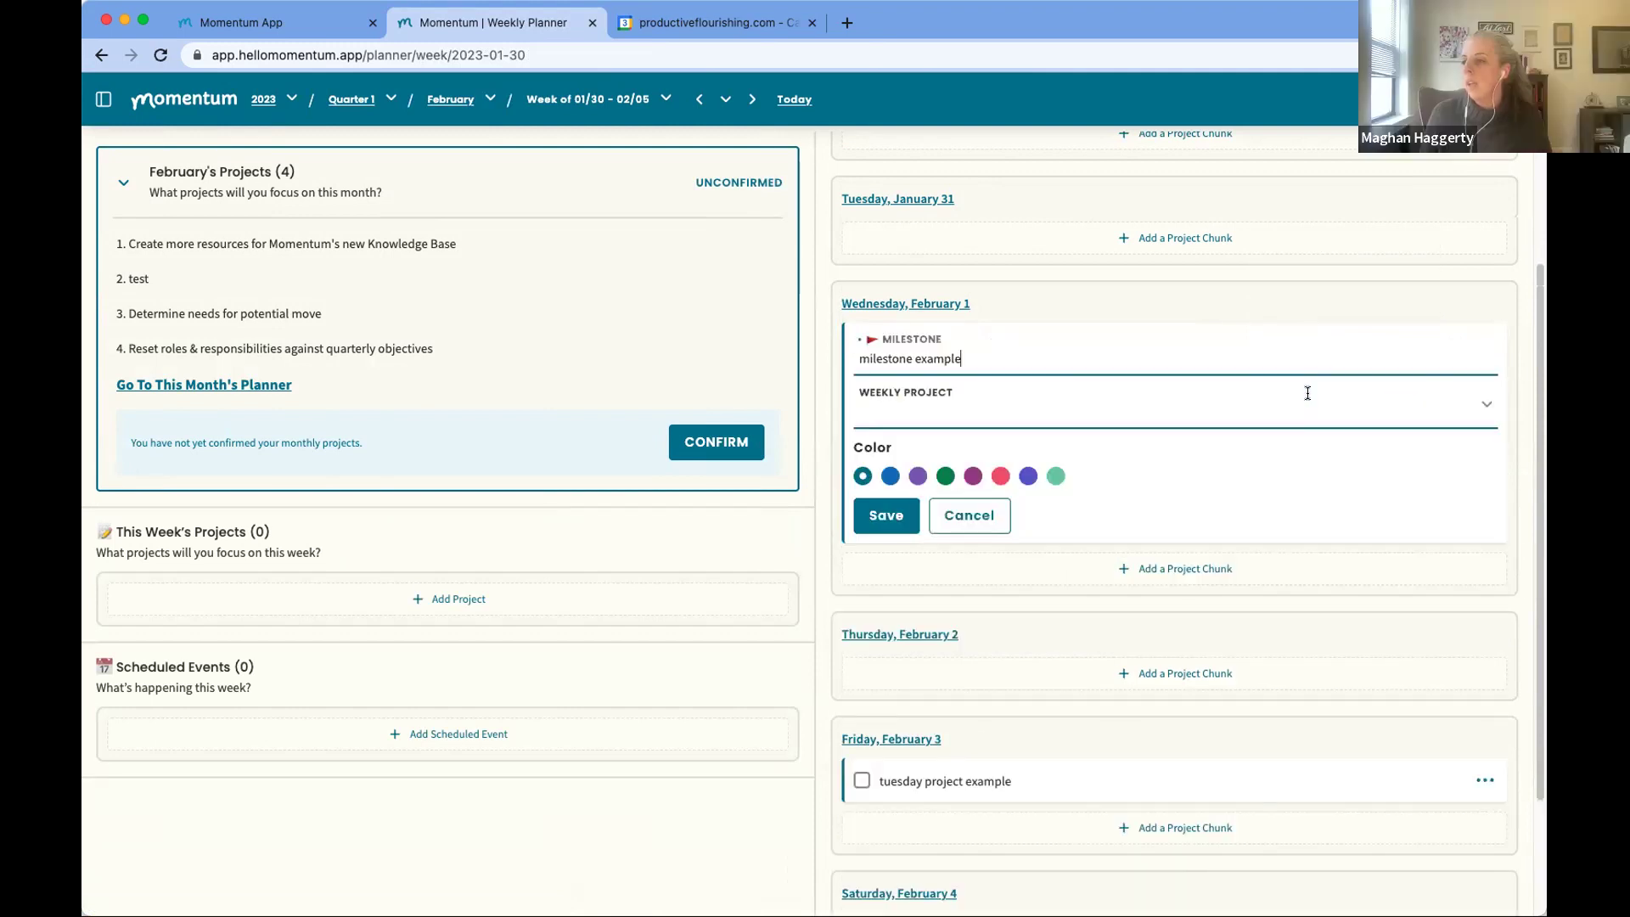
left_click(1135, 416)
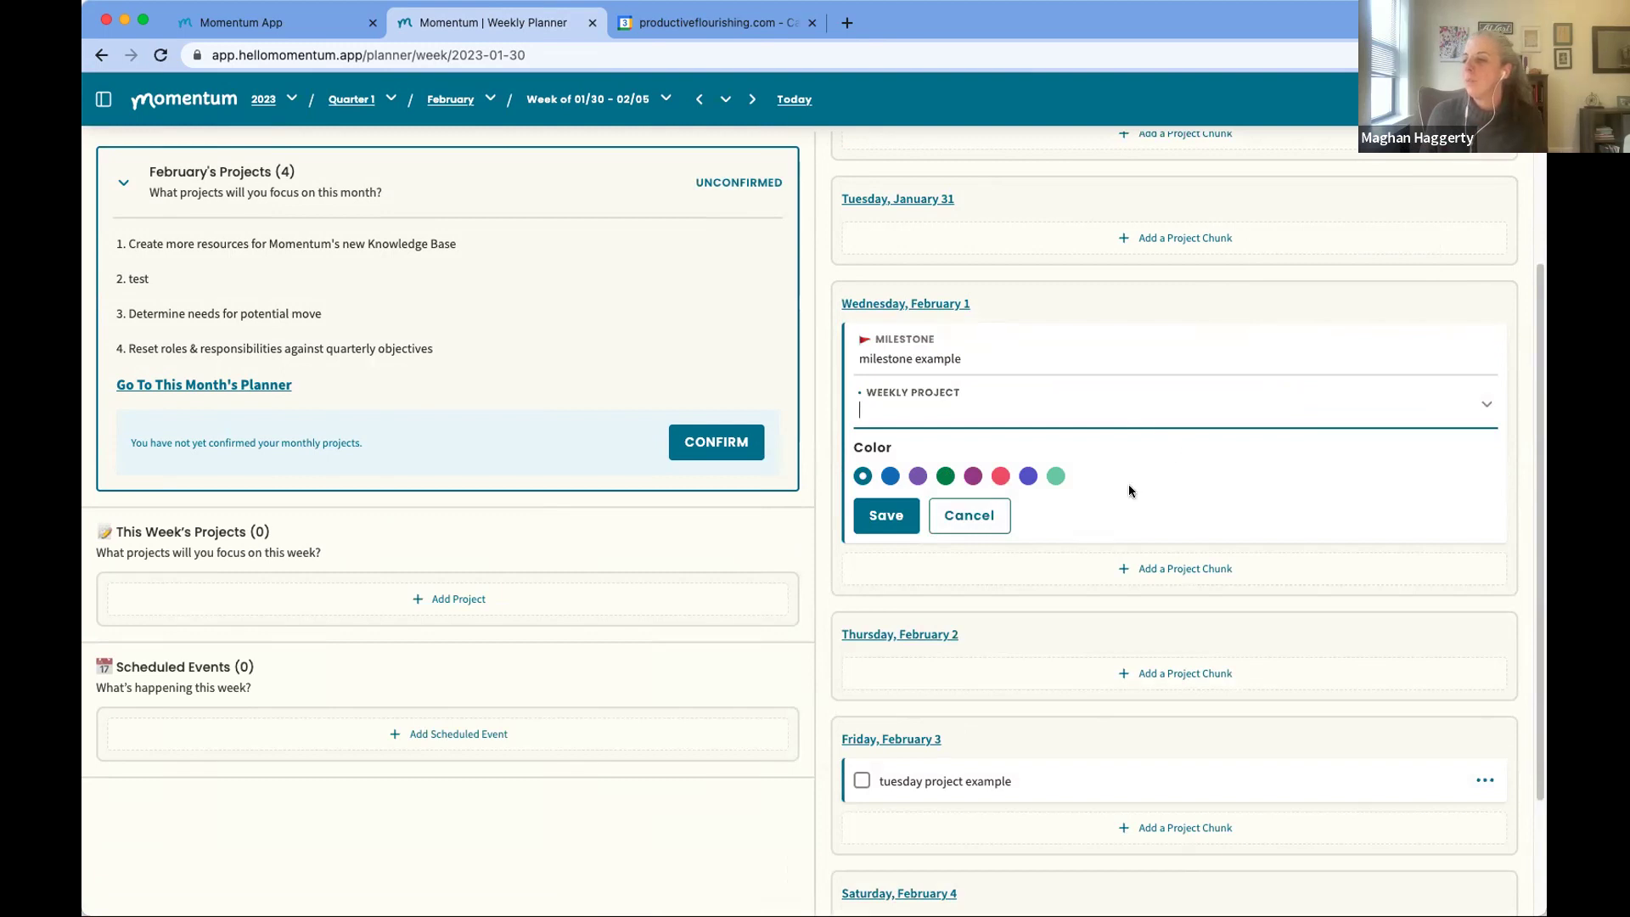
scroll(1104, 486, "up", 1)
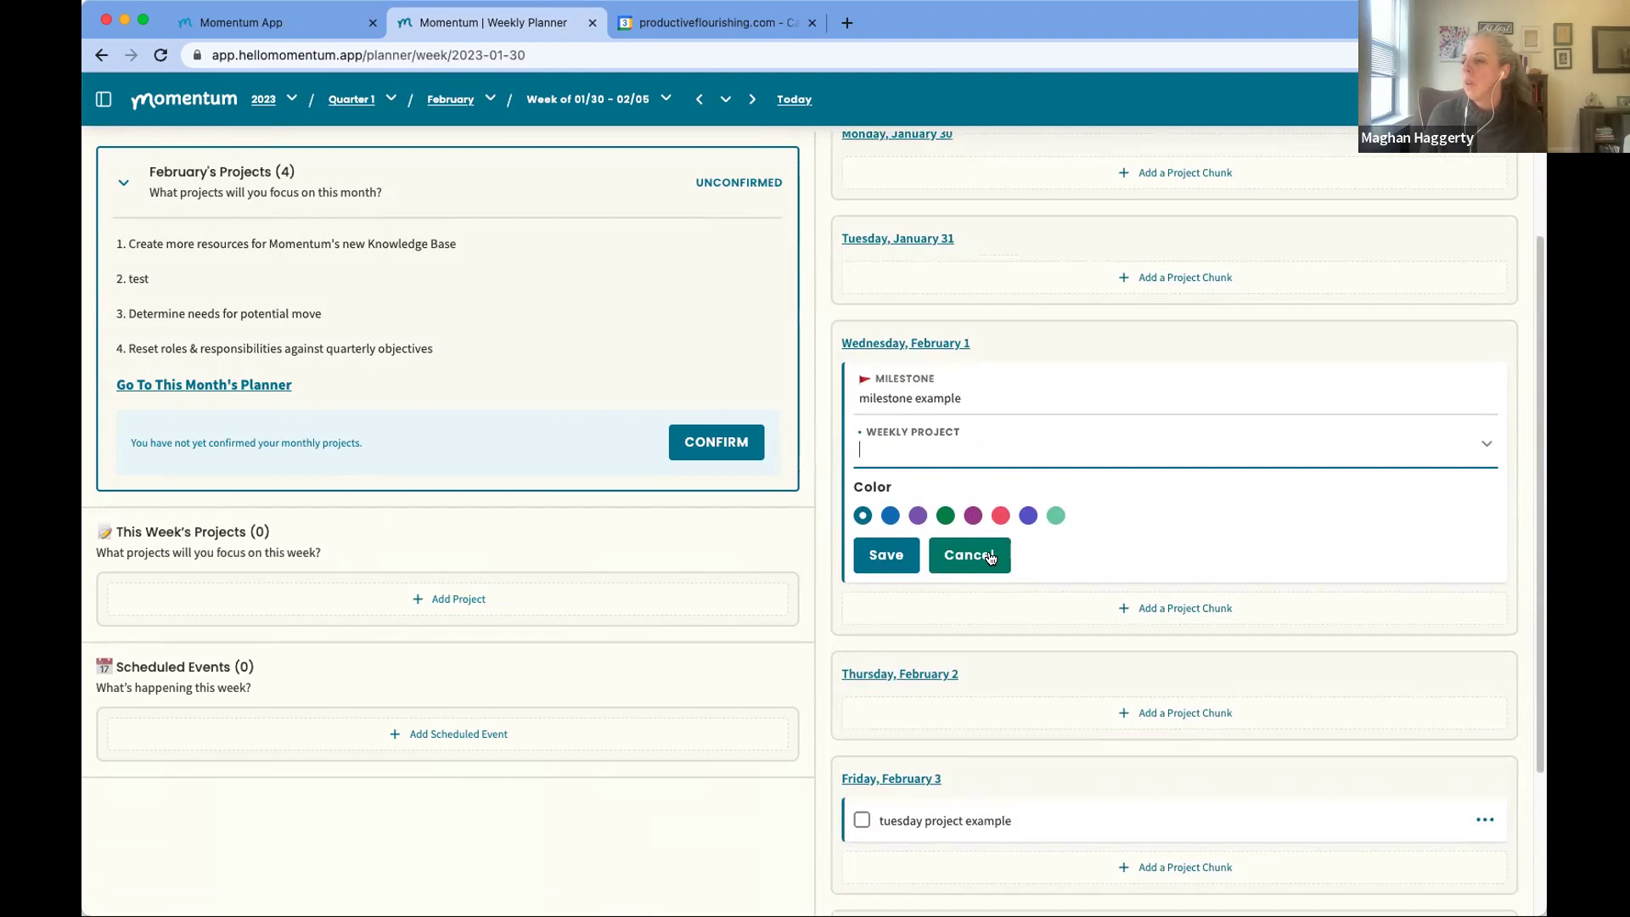
left_click(963, 556)
left_click(1455, 392)
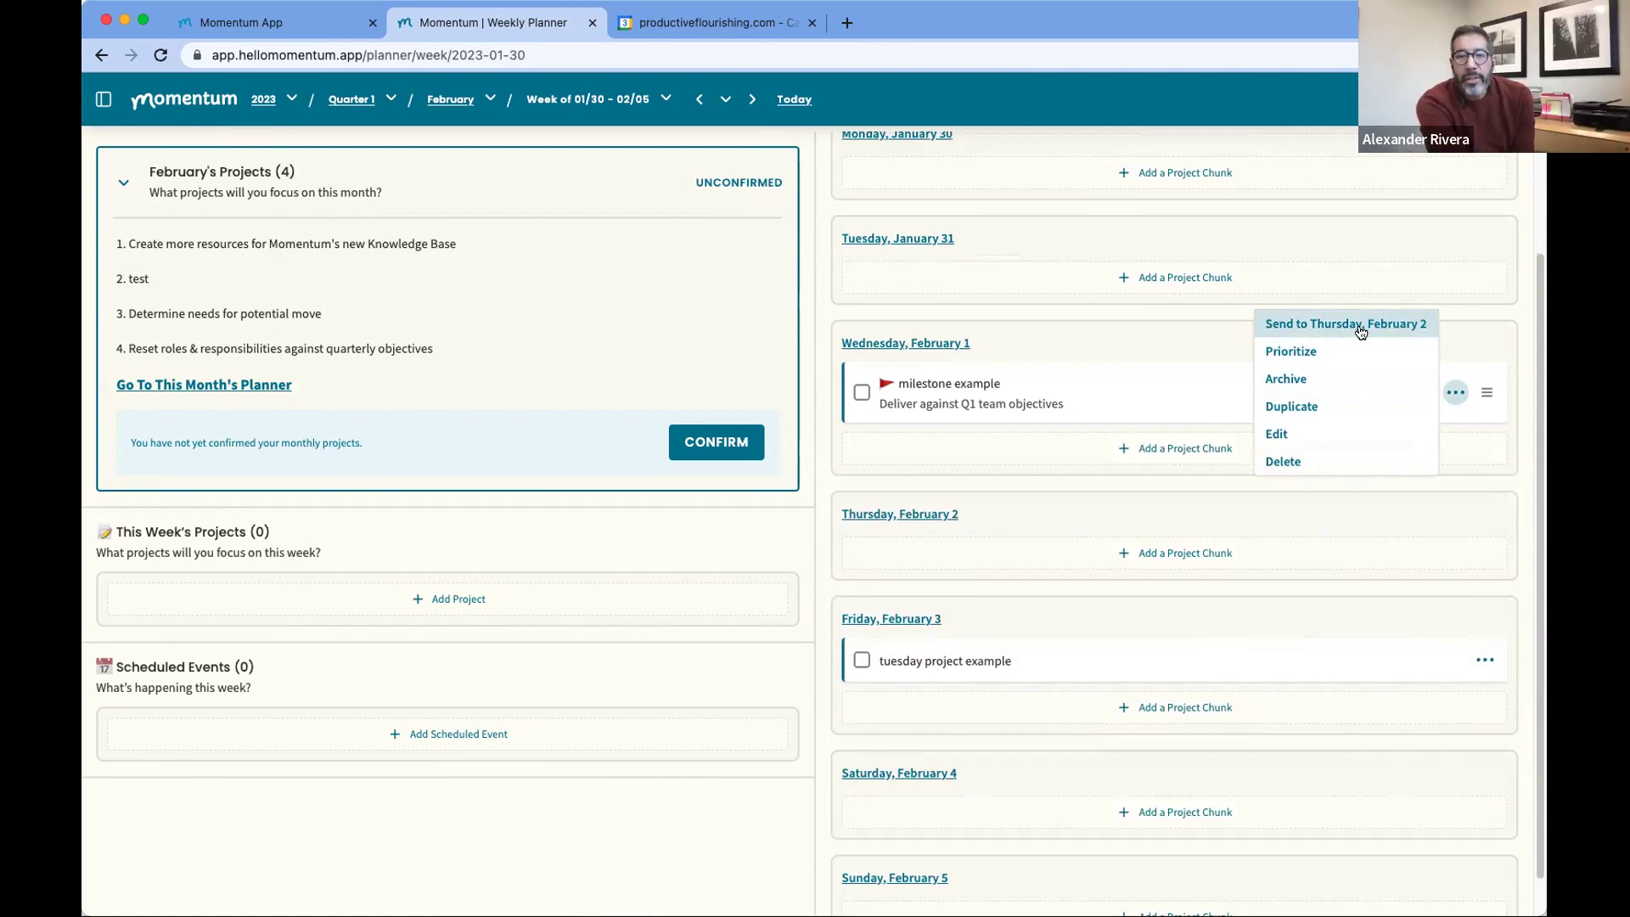
Step: Archive milestone example, then start restoring it from the Archive but cancel the month picker
left_click(1340, 379)
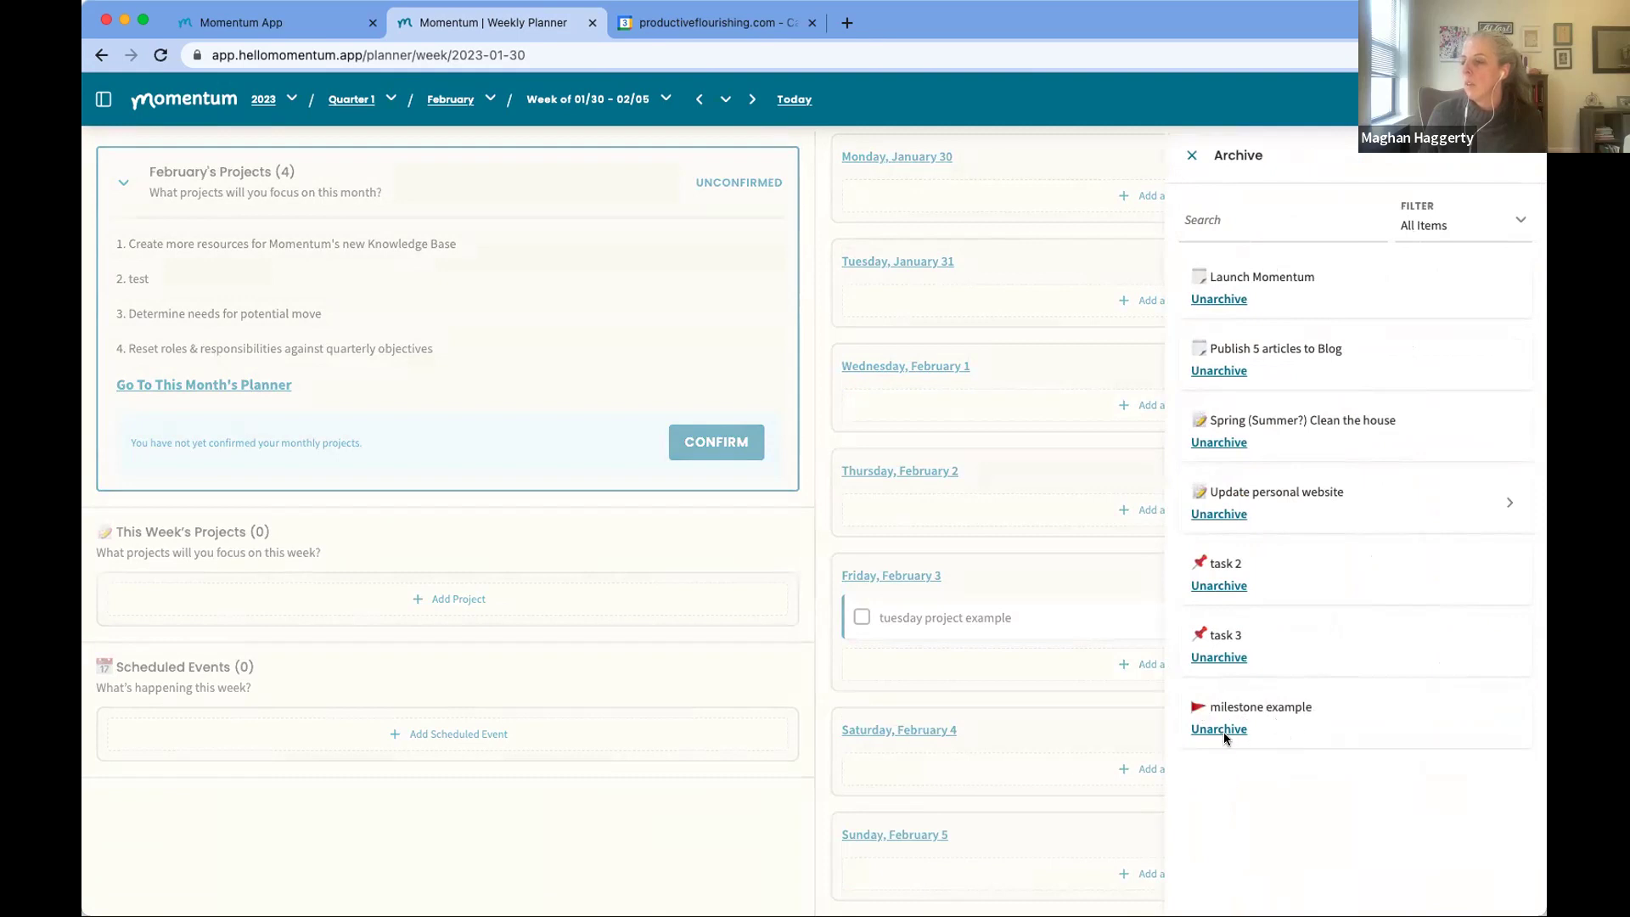
left_click(1220, 731)
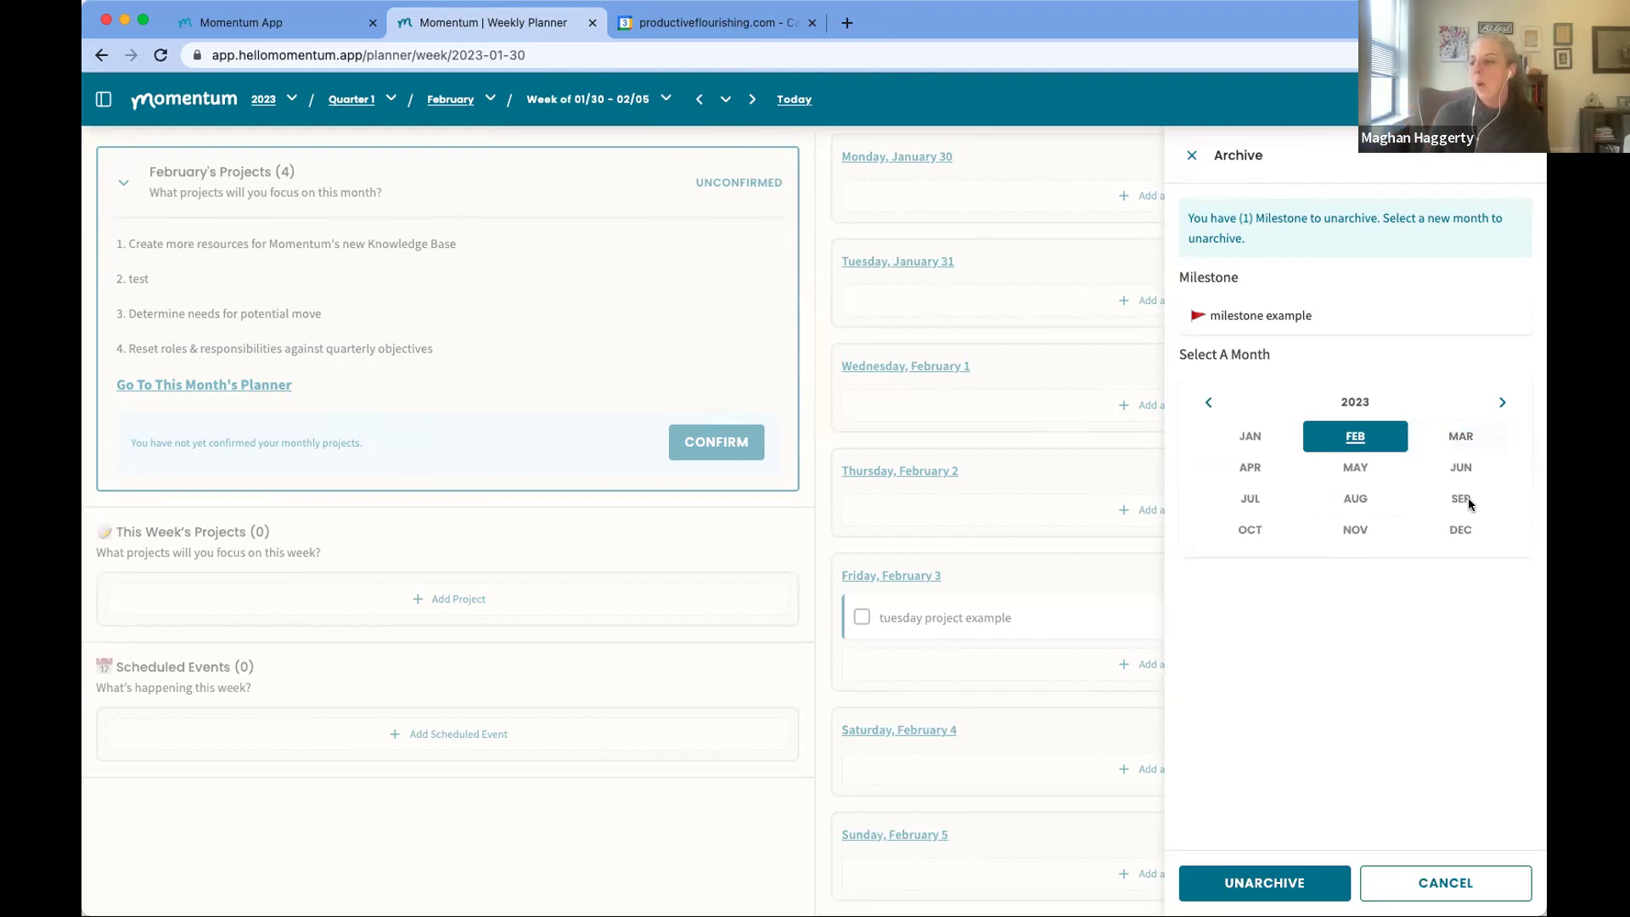
left_click(1508, 890)
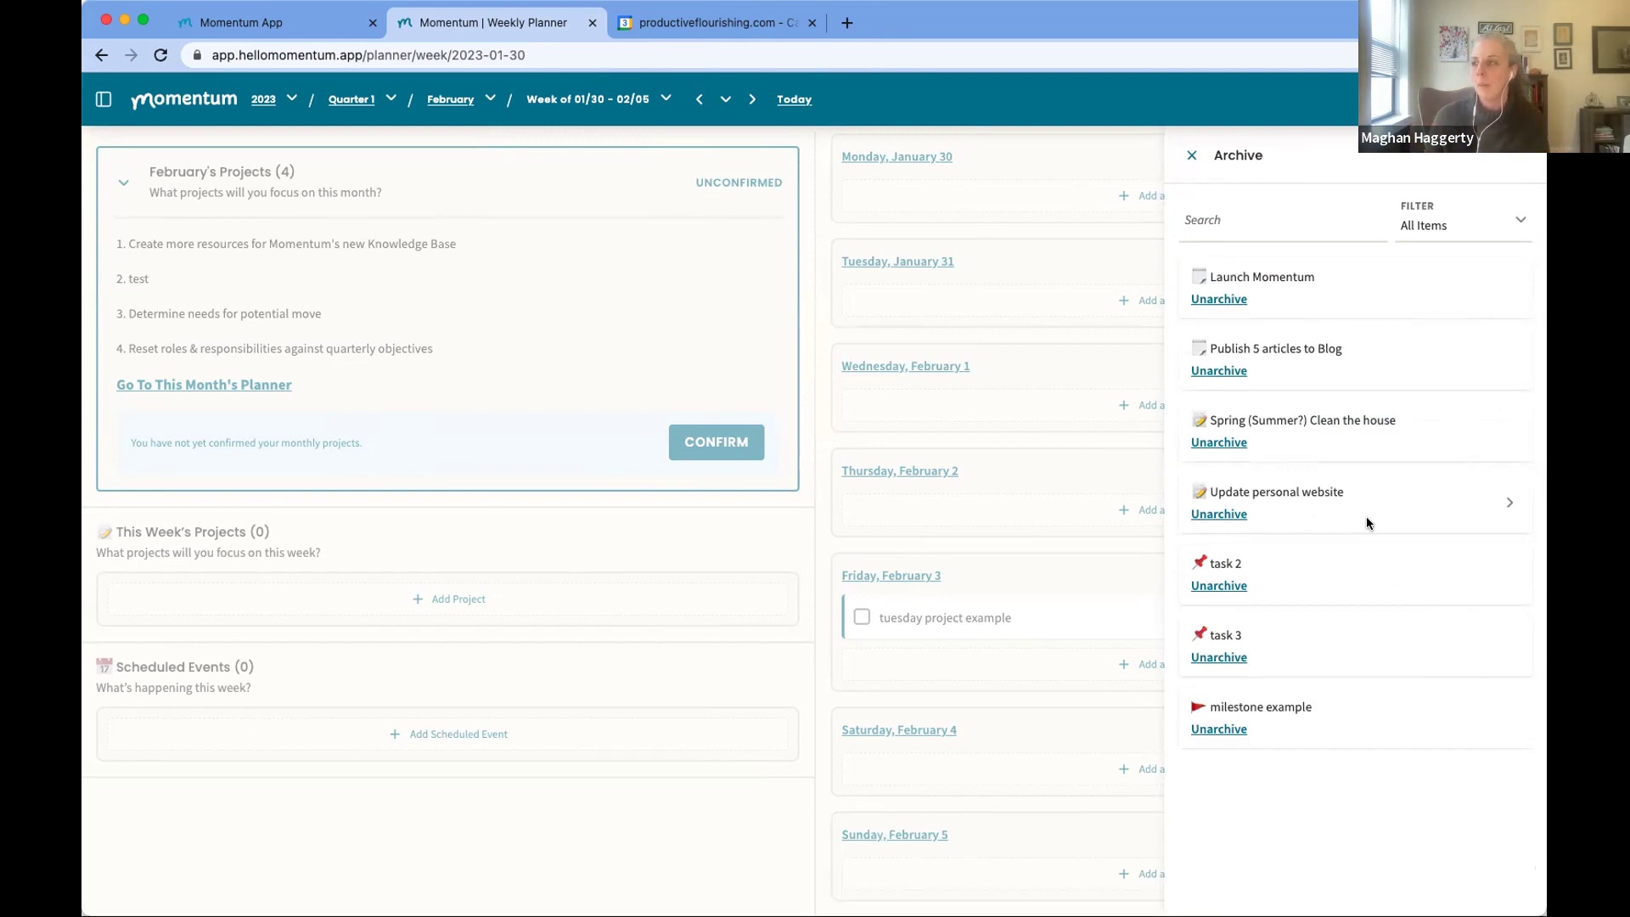
Step: Close the Archive panel to see the 01/30–02/05 weekly planner again
left_click(1192, 155)
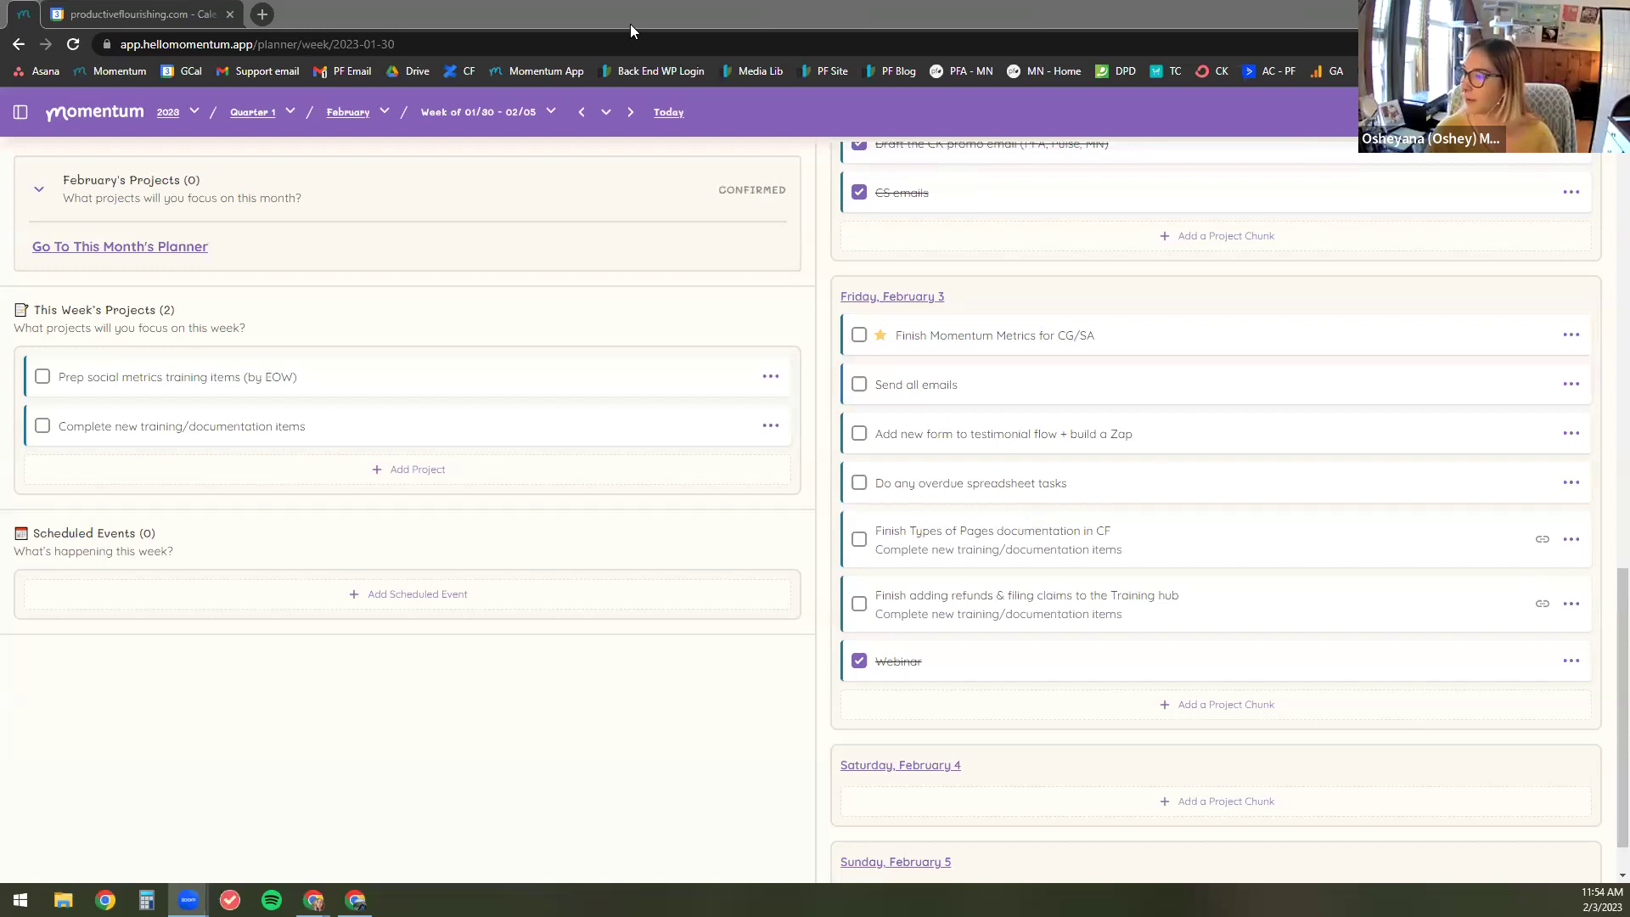
Step: Open Settings, review the Appearance options, and keep Weekly as the preferred planner
left_click(1601, 111)
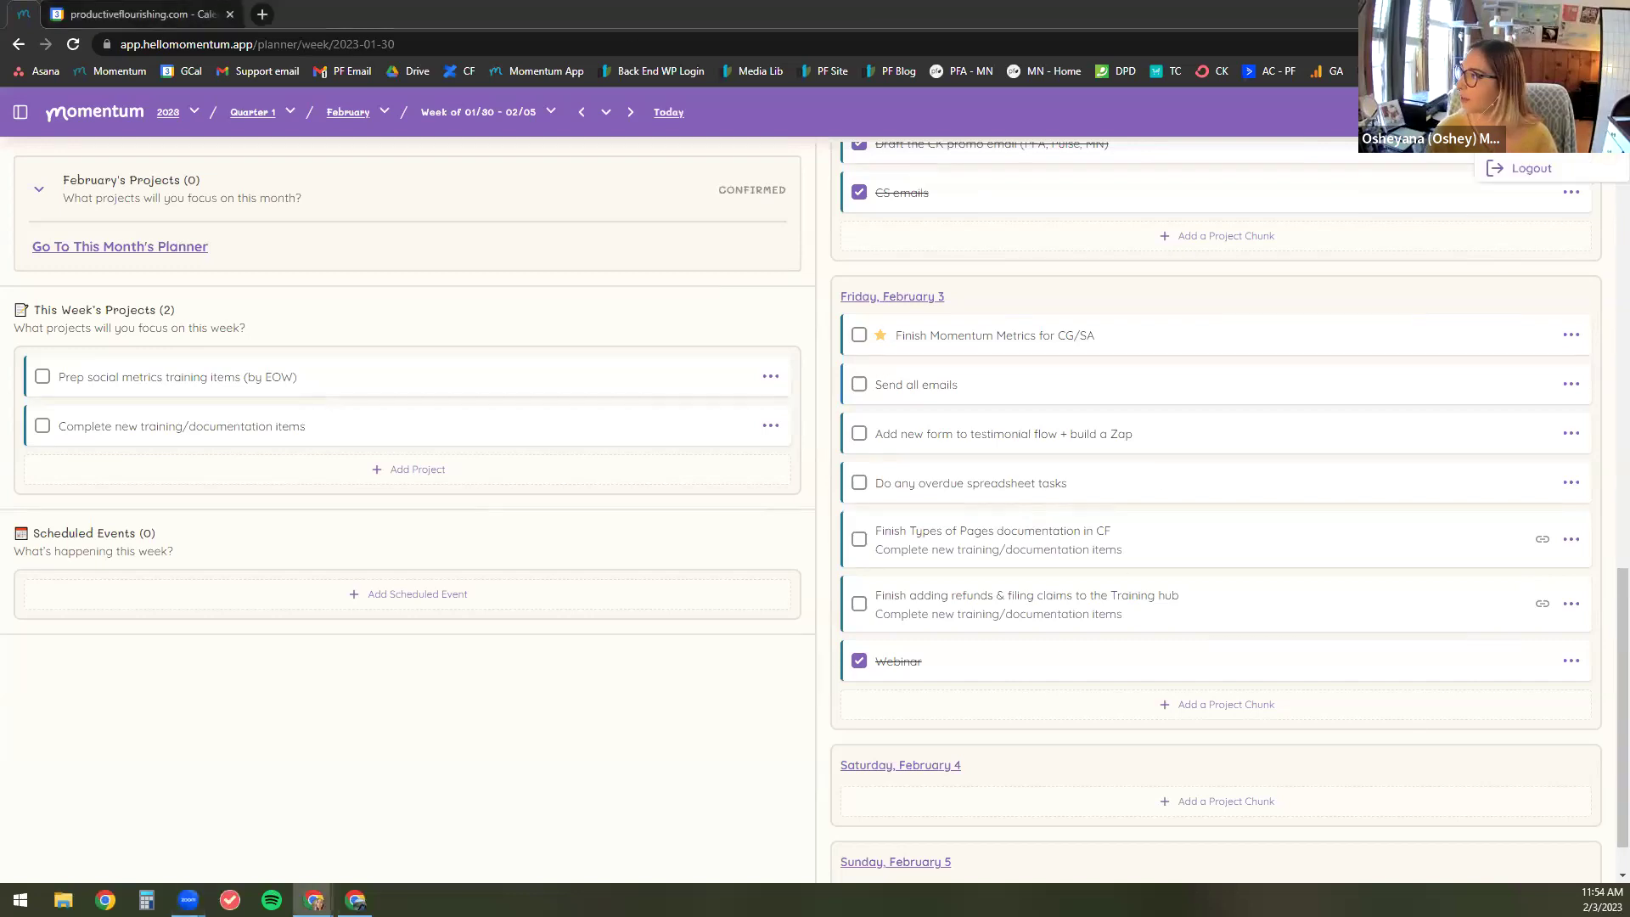
left_click(1529, 136)
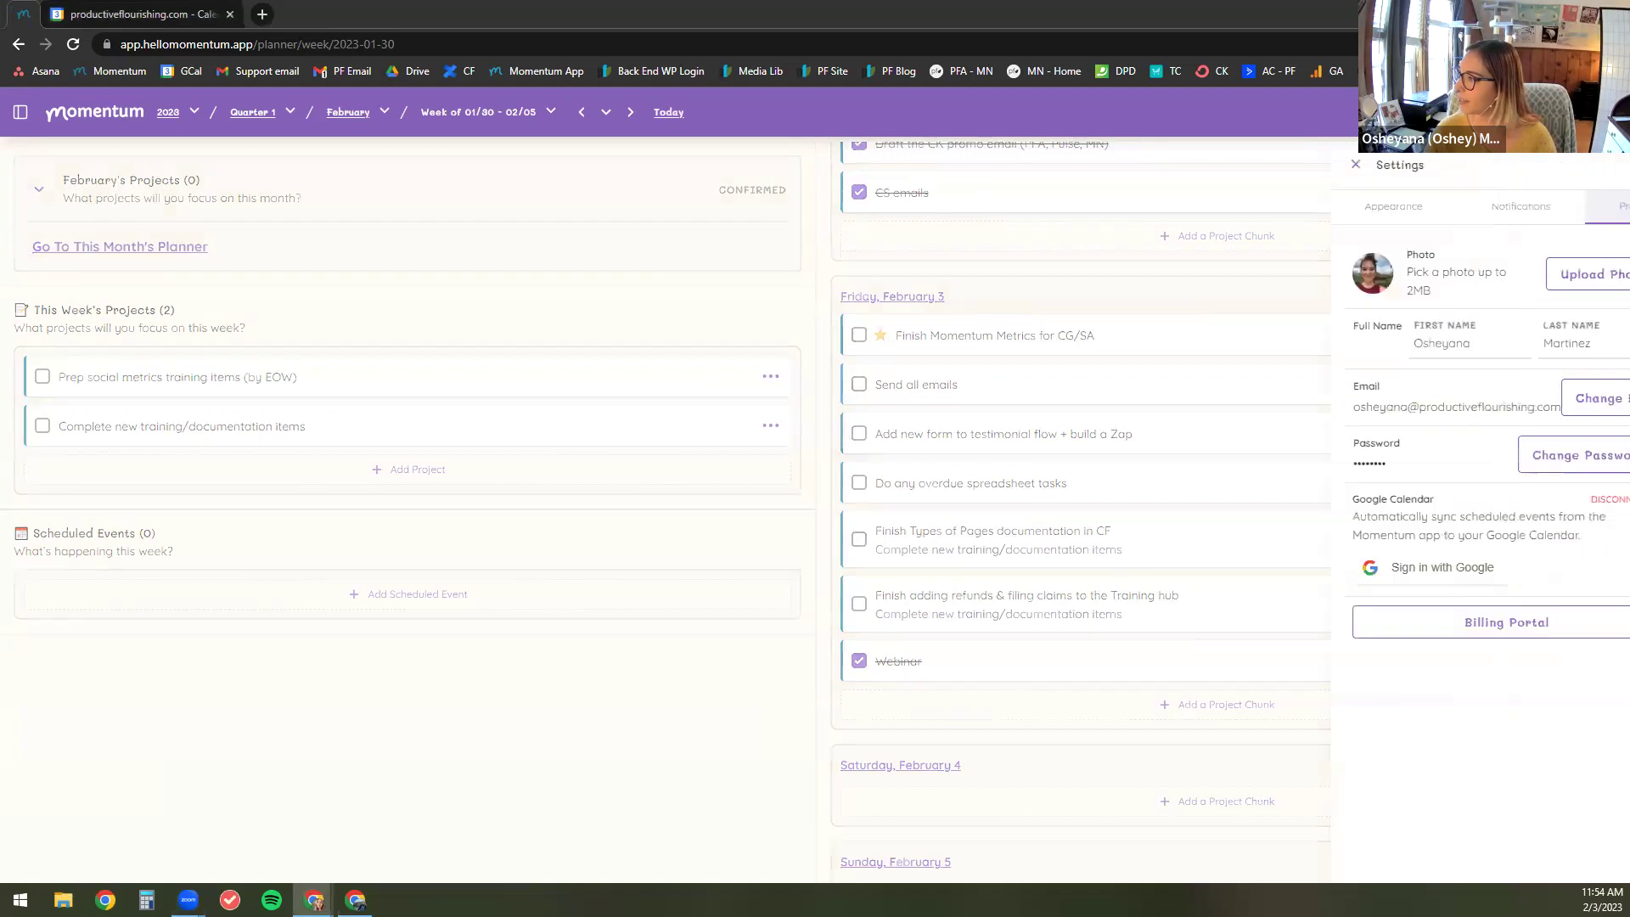
left_click(1333, 216)
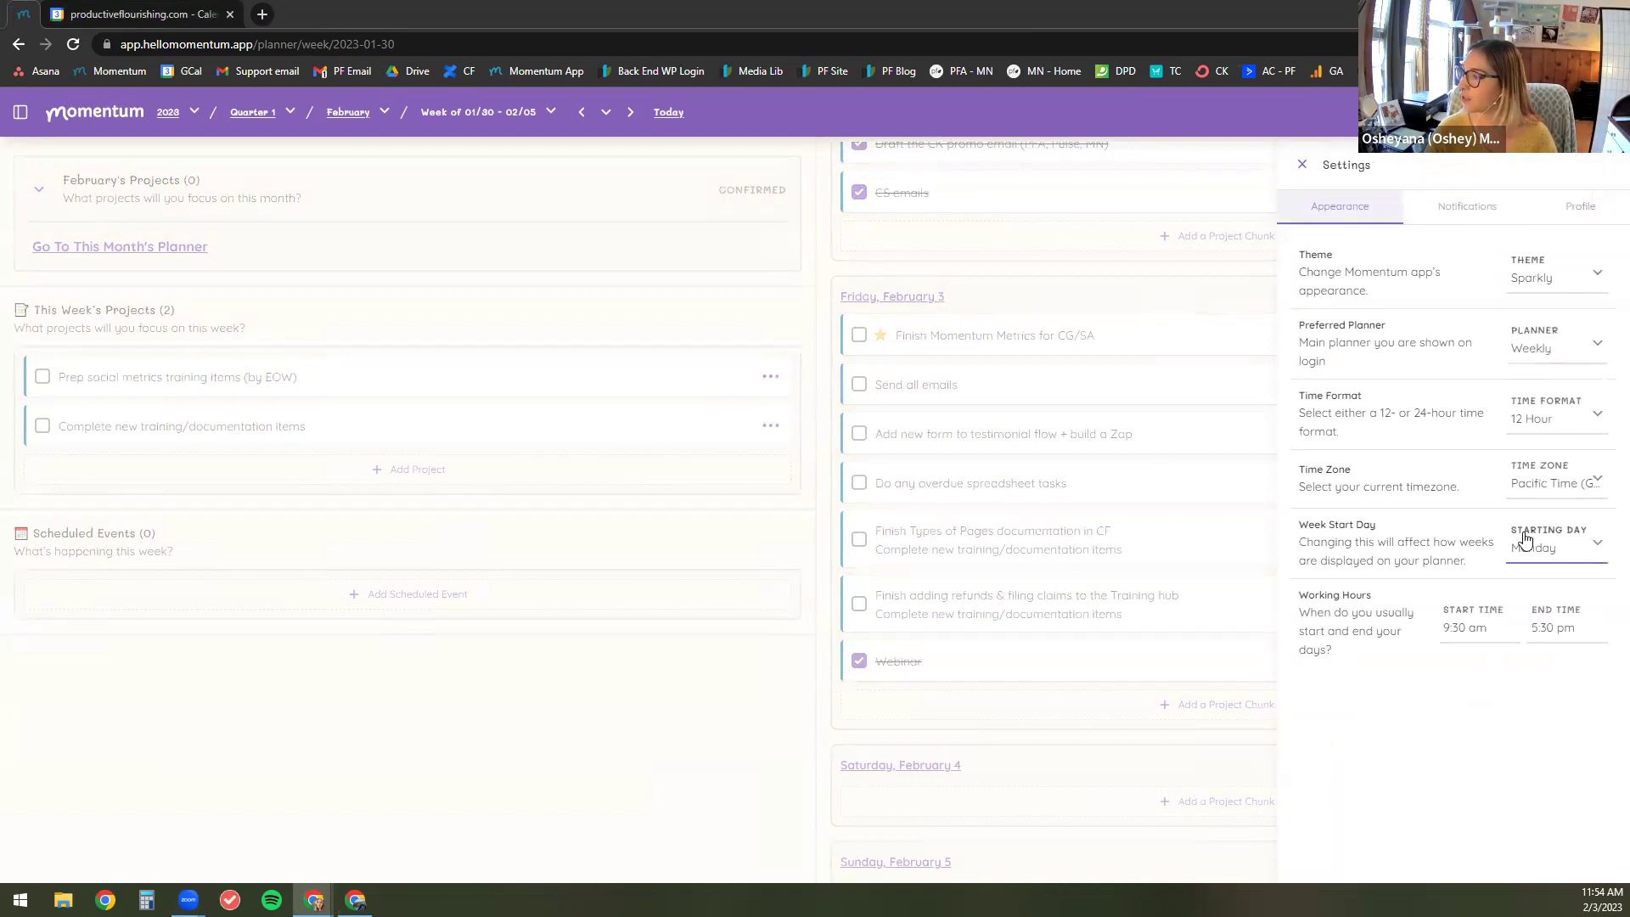
left_click_drag(1364, 526, 1300, 525)
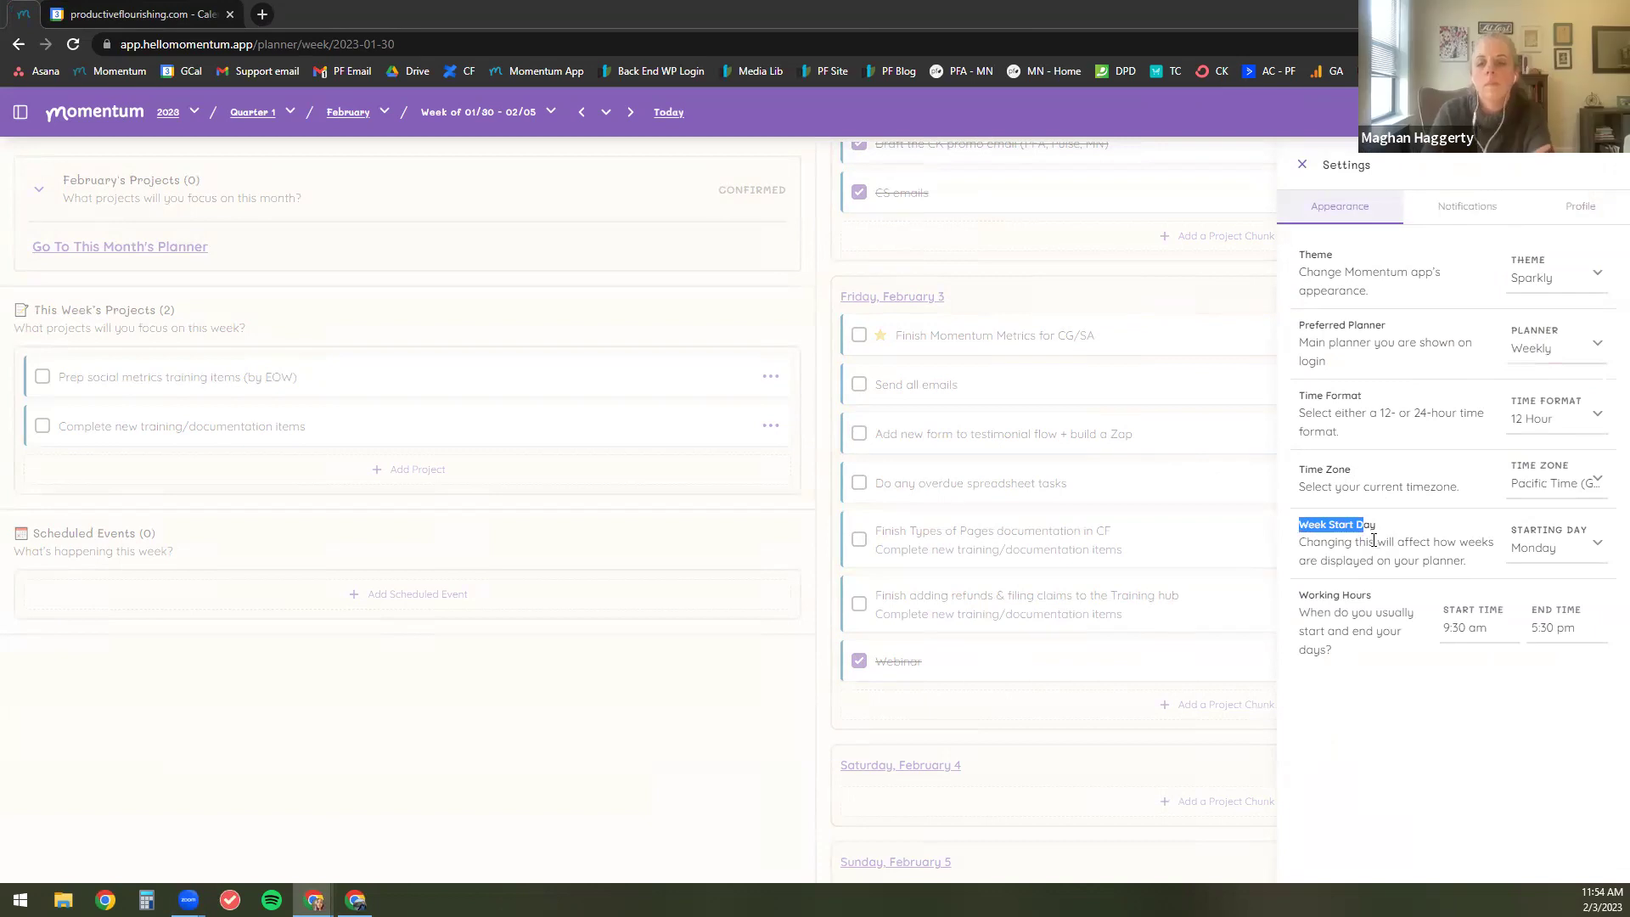
left_click(1385, 536)
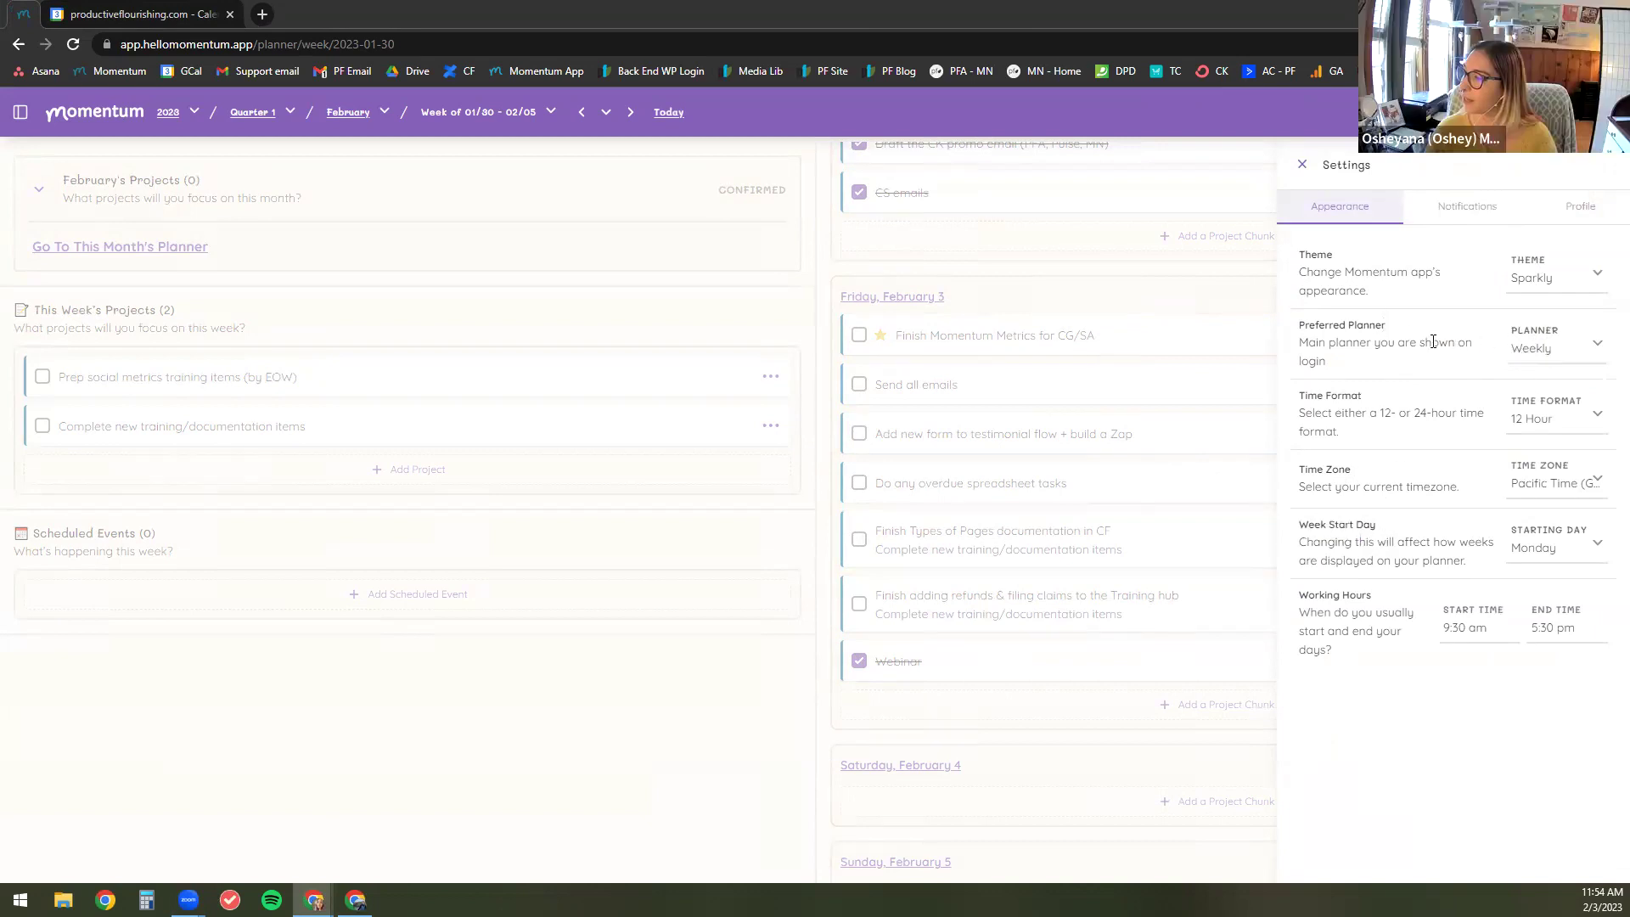
left_click(1533, 357)
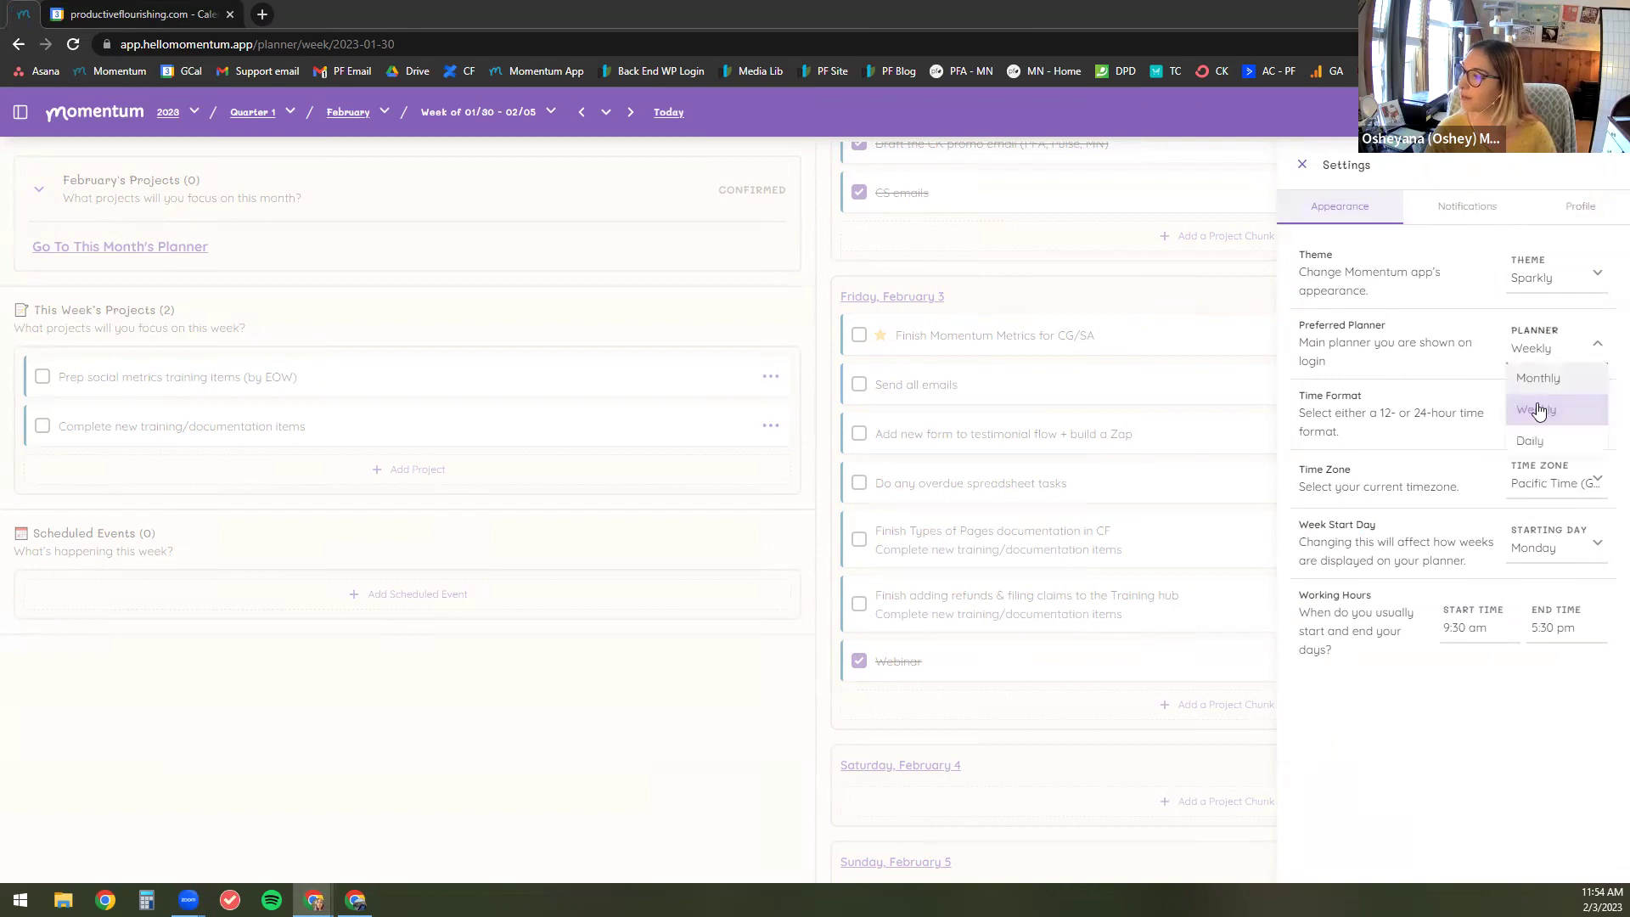
left_click(1536, 409)
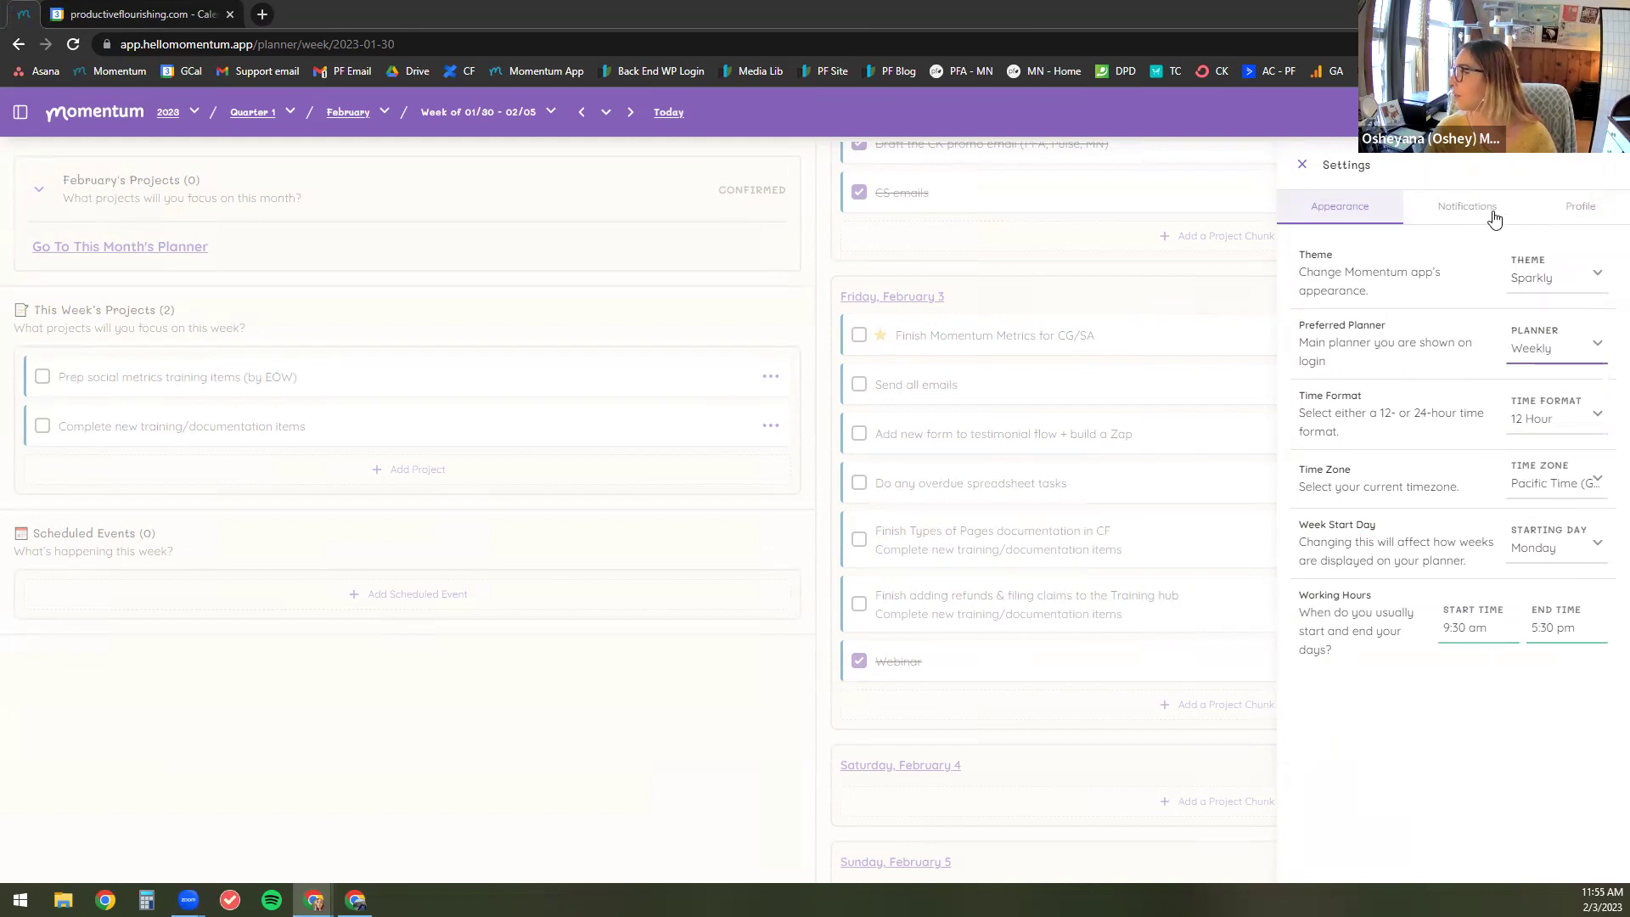
Step: Switch to the Profile tab, where Google Calendar shows as DISCONNECTED
left_click(1585, 211)
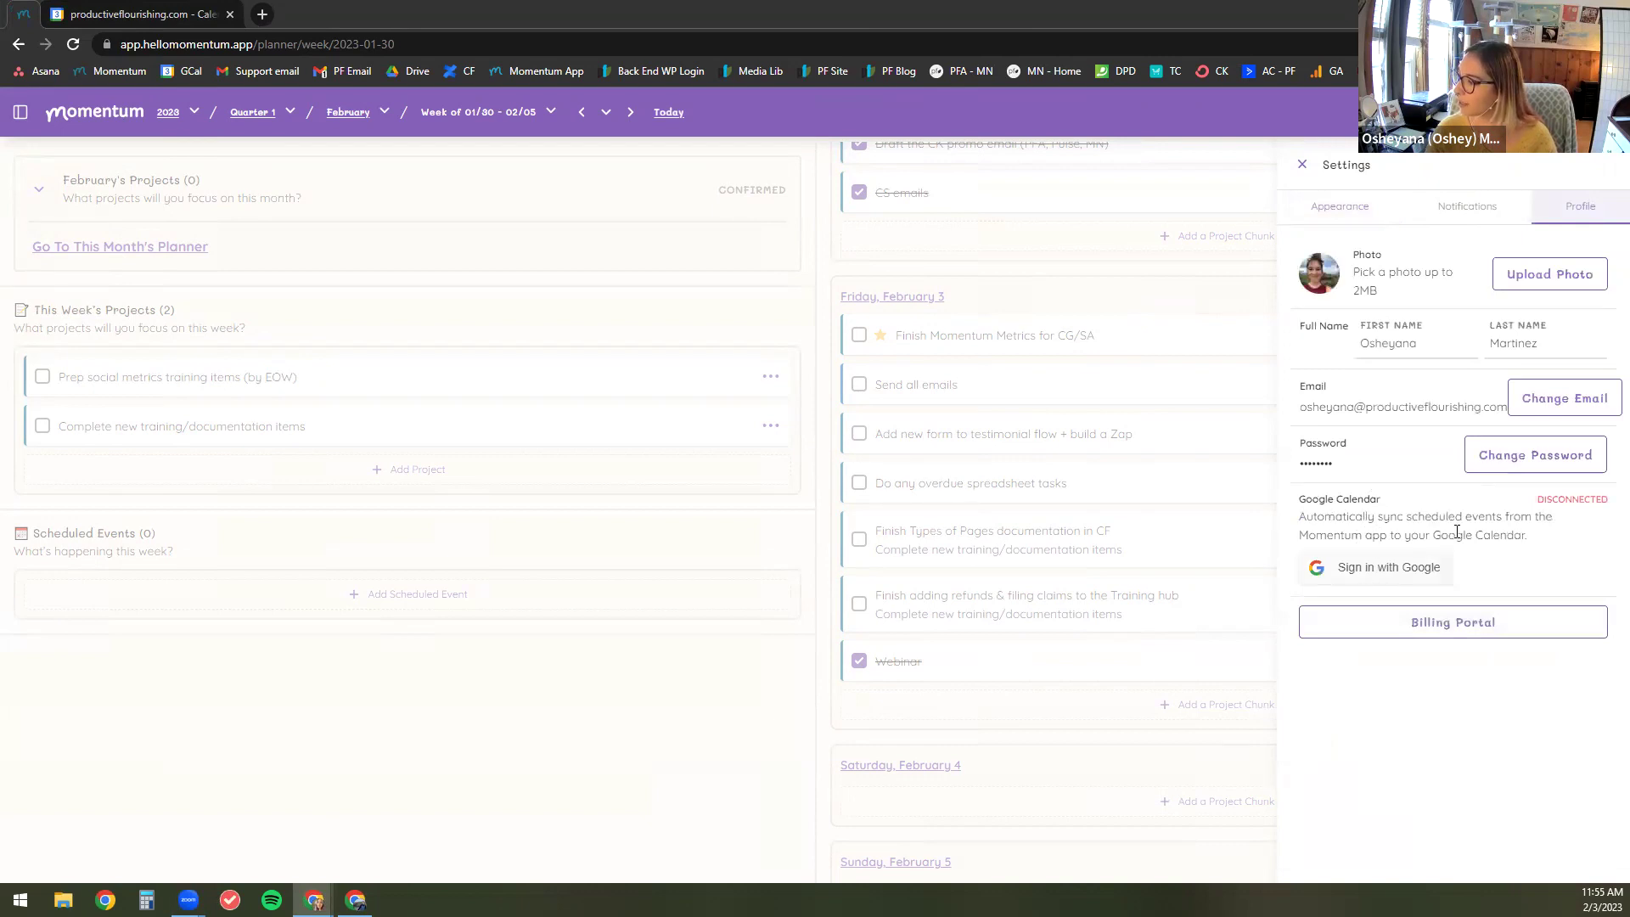
left_click_drag(1607, 501, 1594, 520)
left_click(1595, 519)
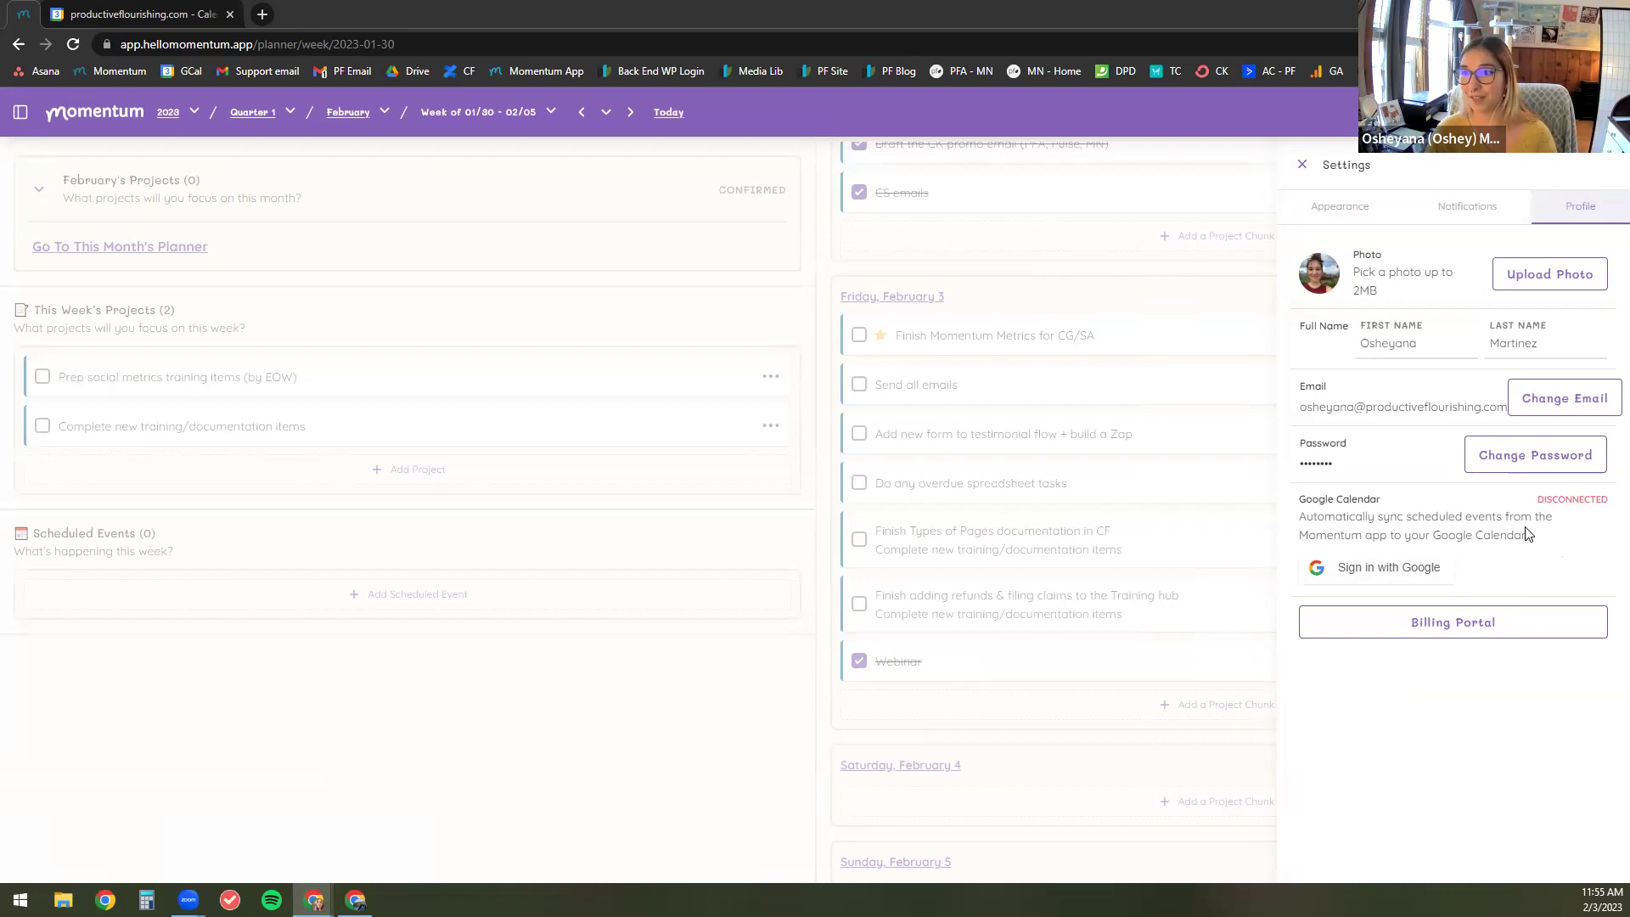
Step: Sign in with the Google account and allow Momentum access to Google Calendar
left_click(1417, 573)
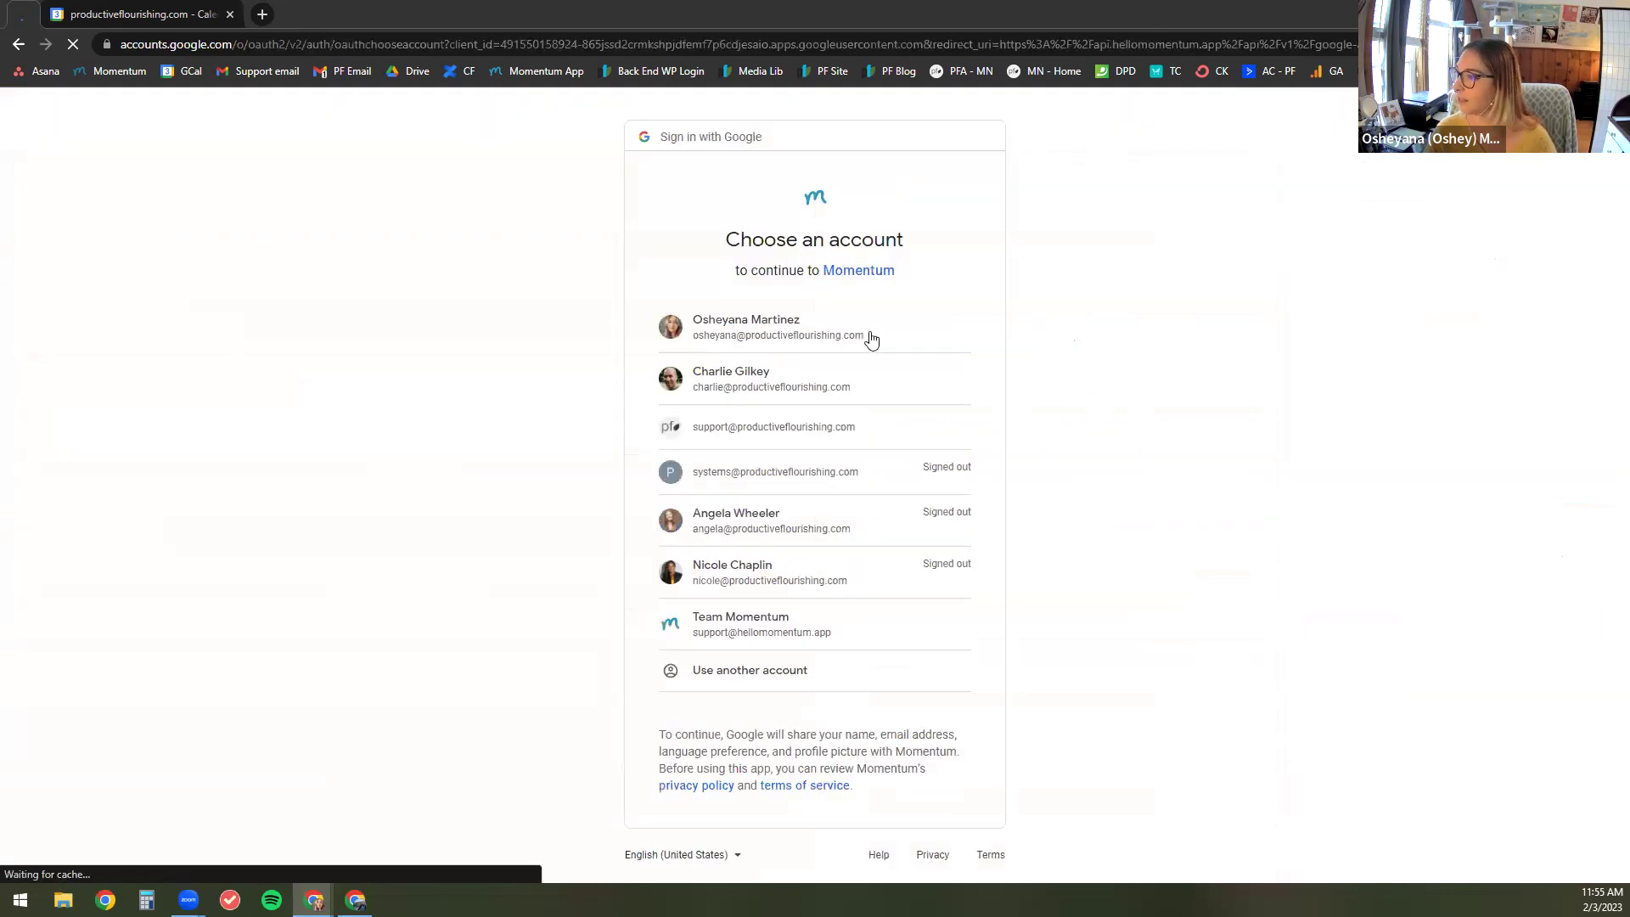
left_click(862, 339)
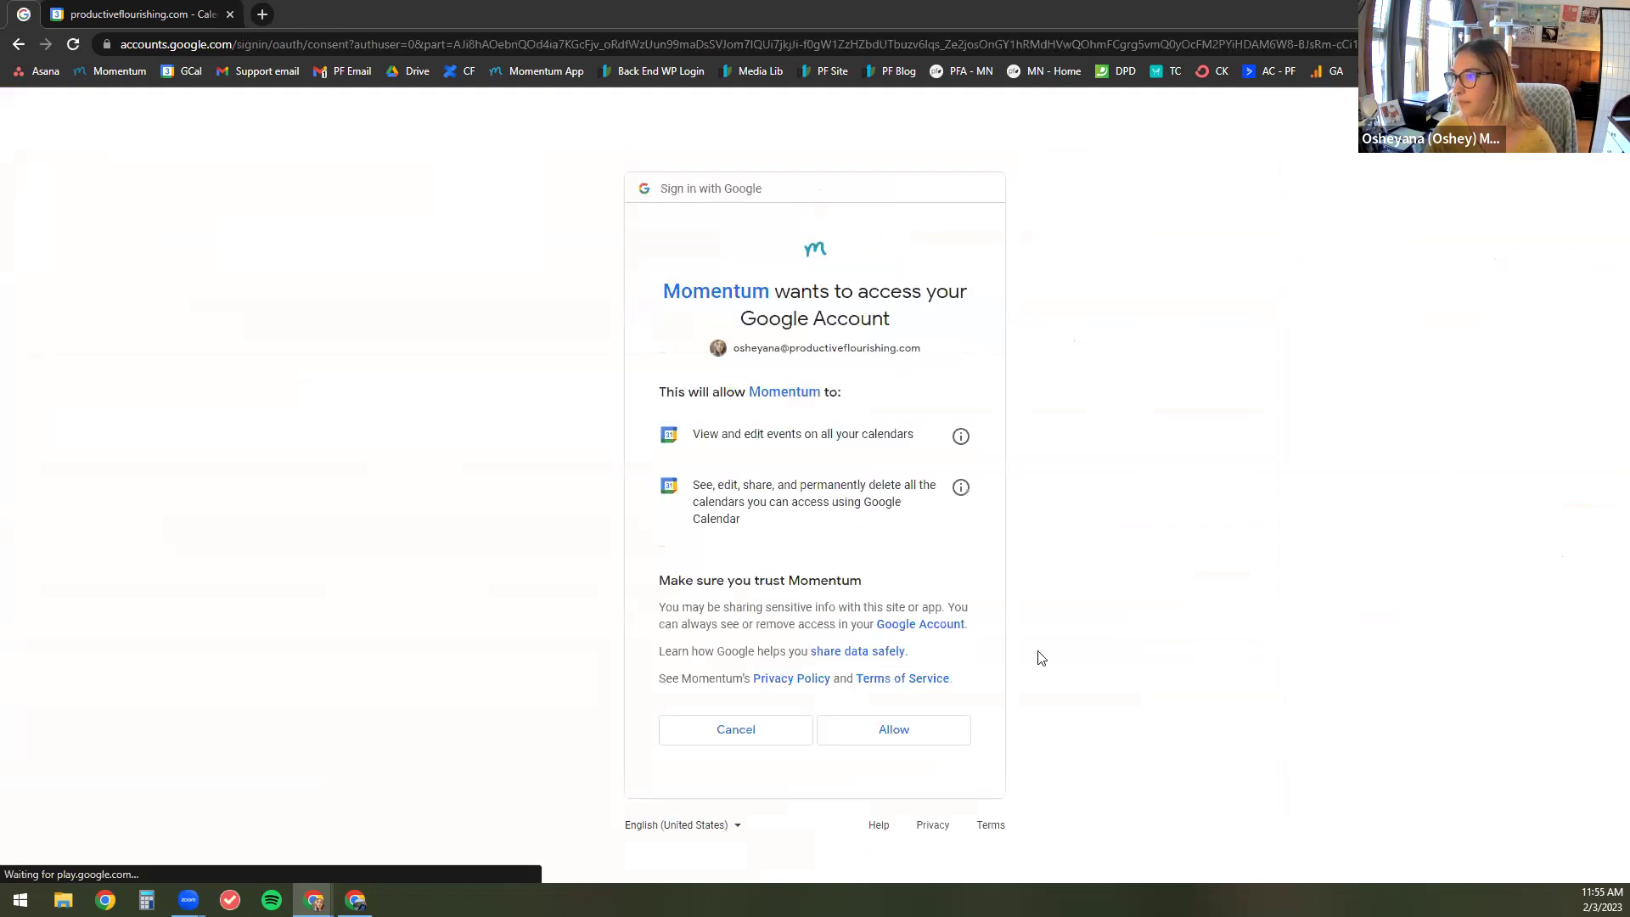
left_click(927, 732)
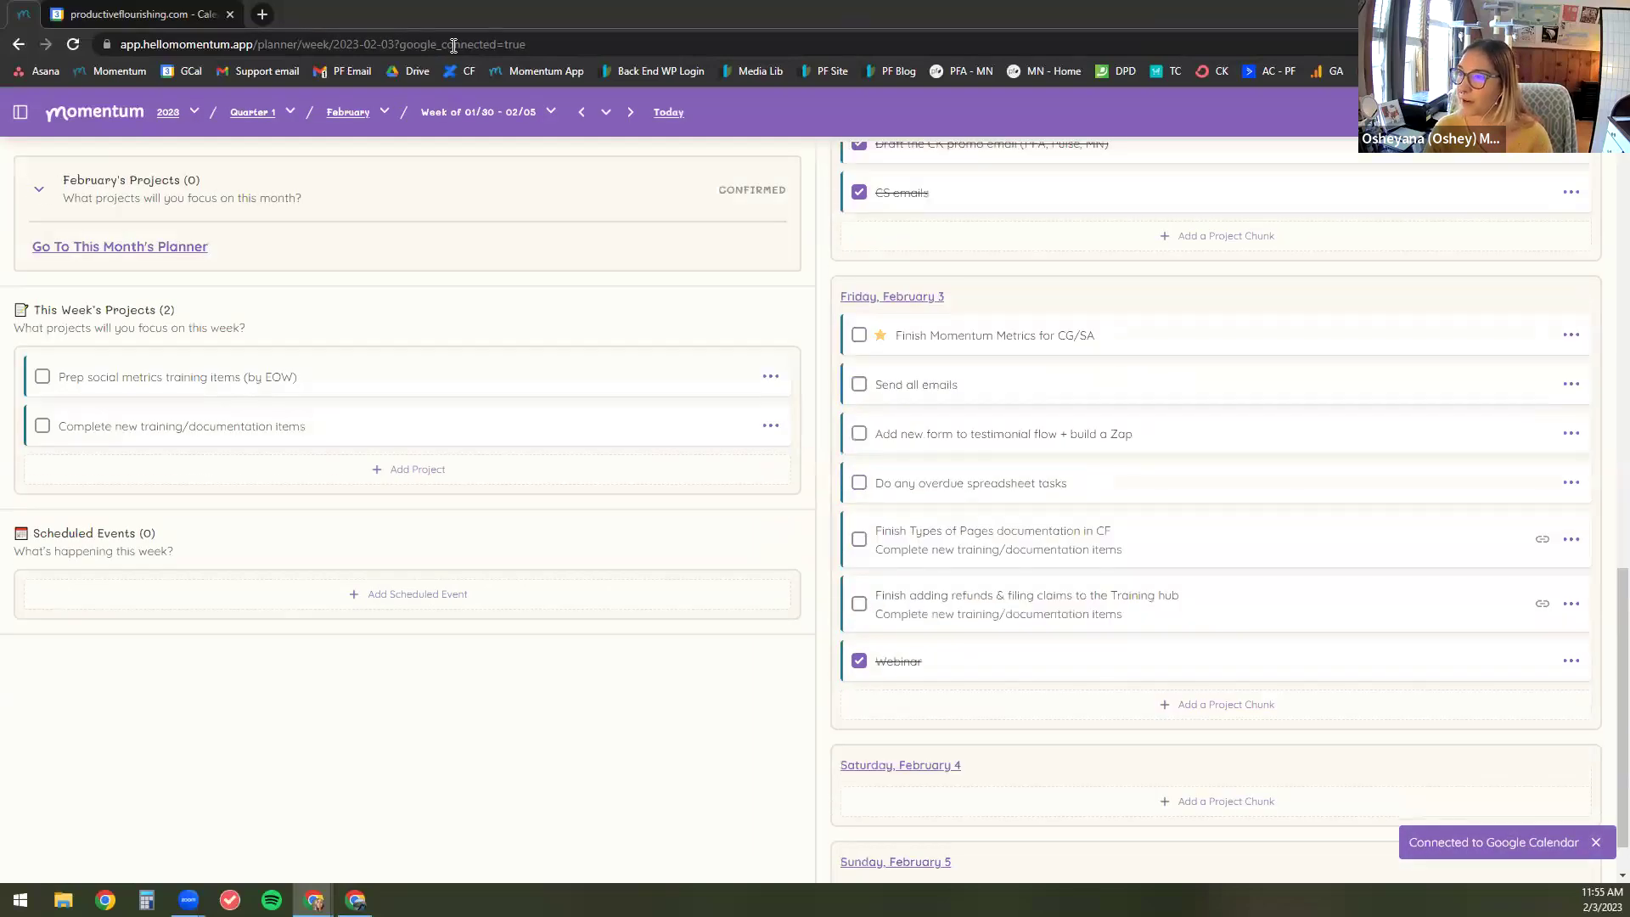
Step: Reload Google Calendar and check the new Momentum calendar's options under My calendars
left_click(183, 17)
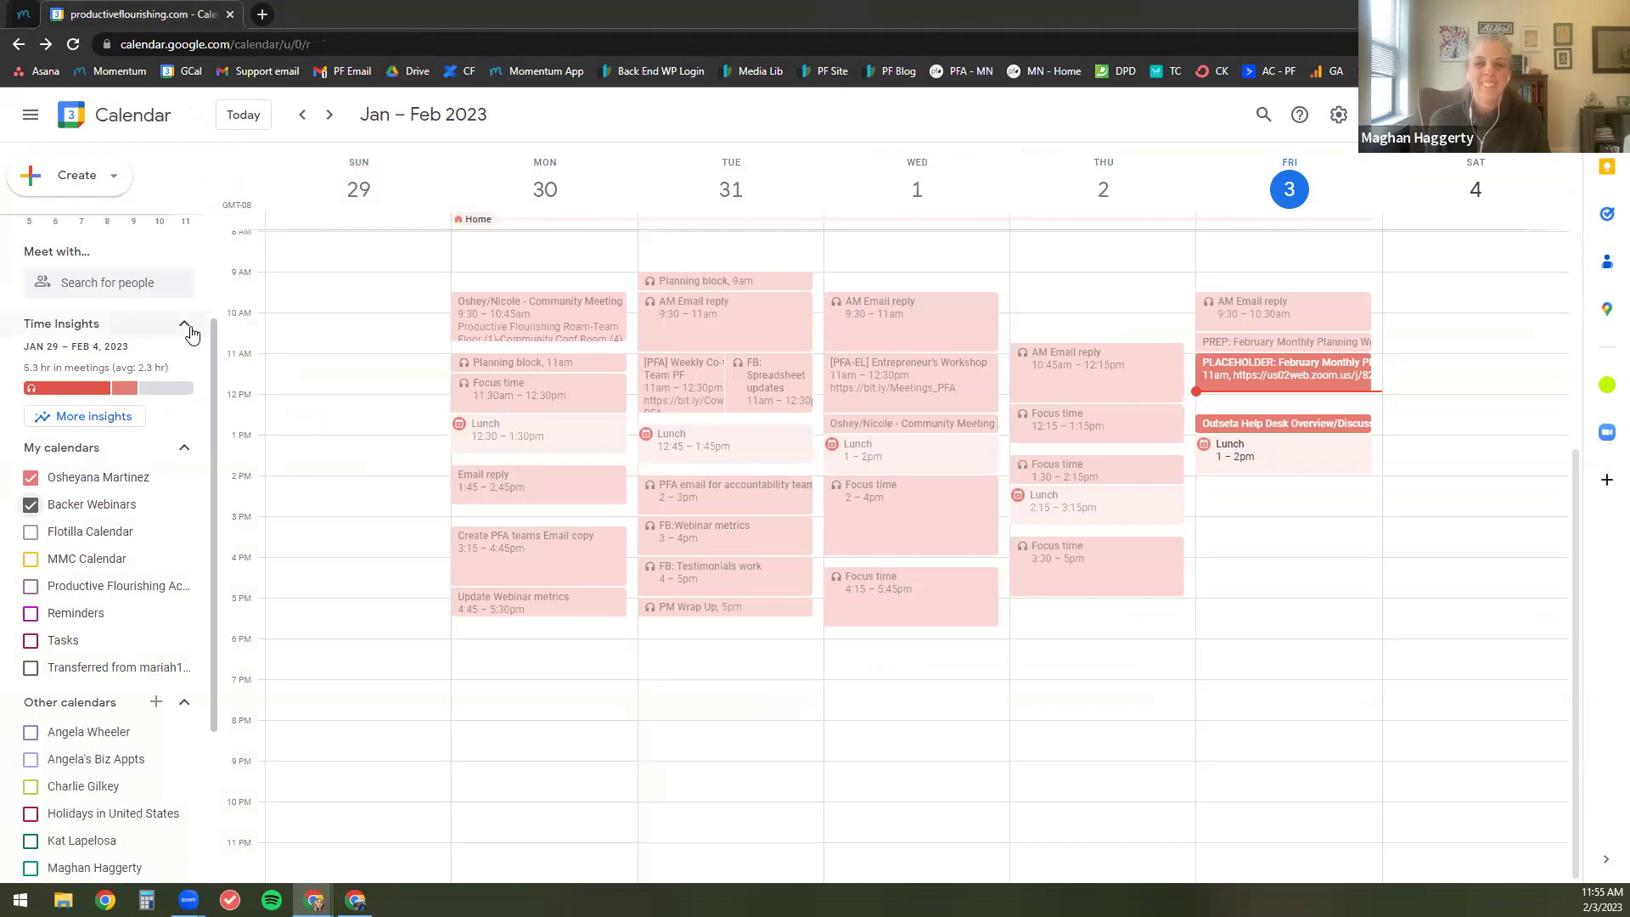
left_click(73, 45)
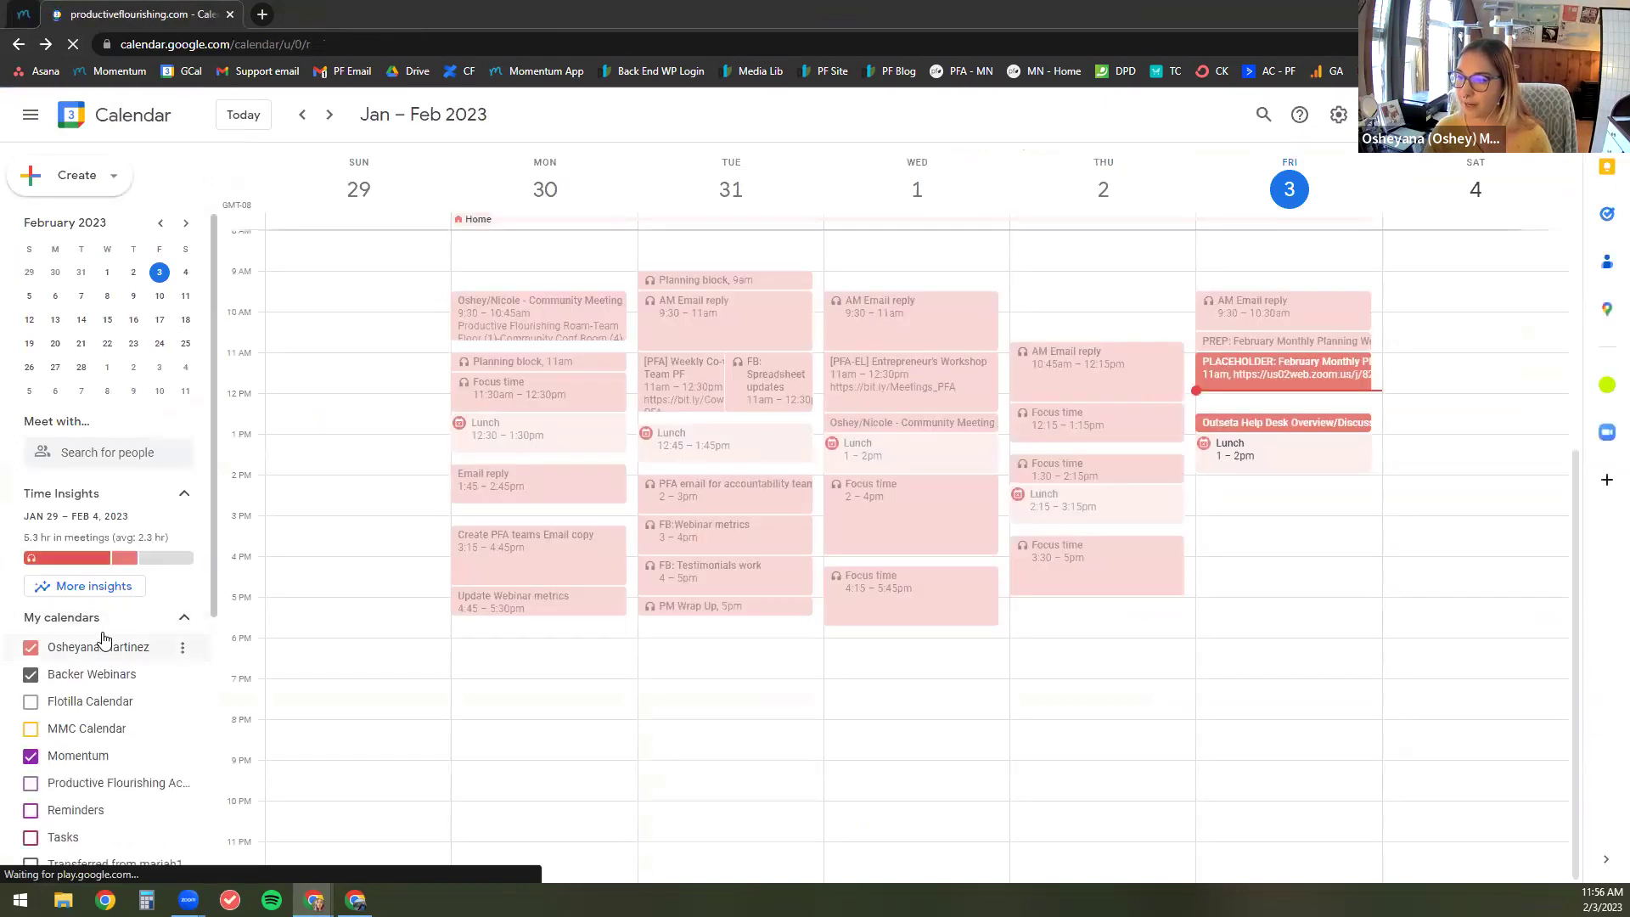
scroll(102, 645, "down", 1)
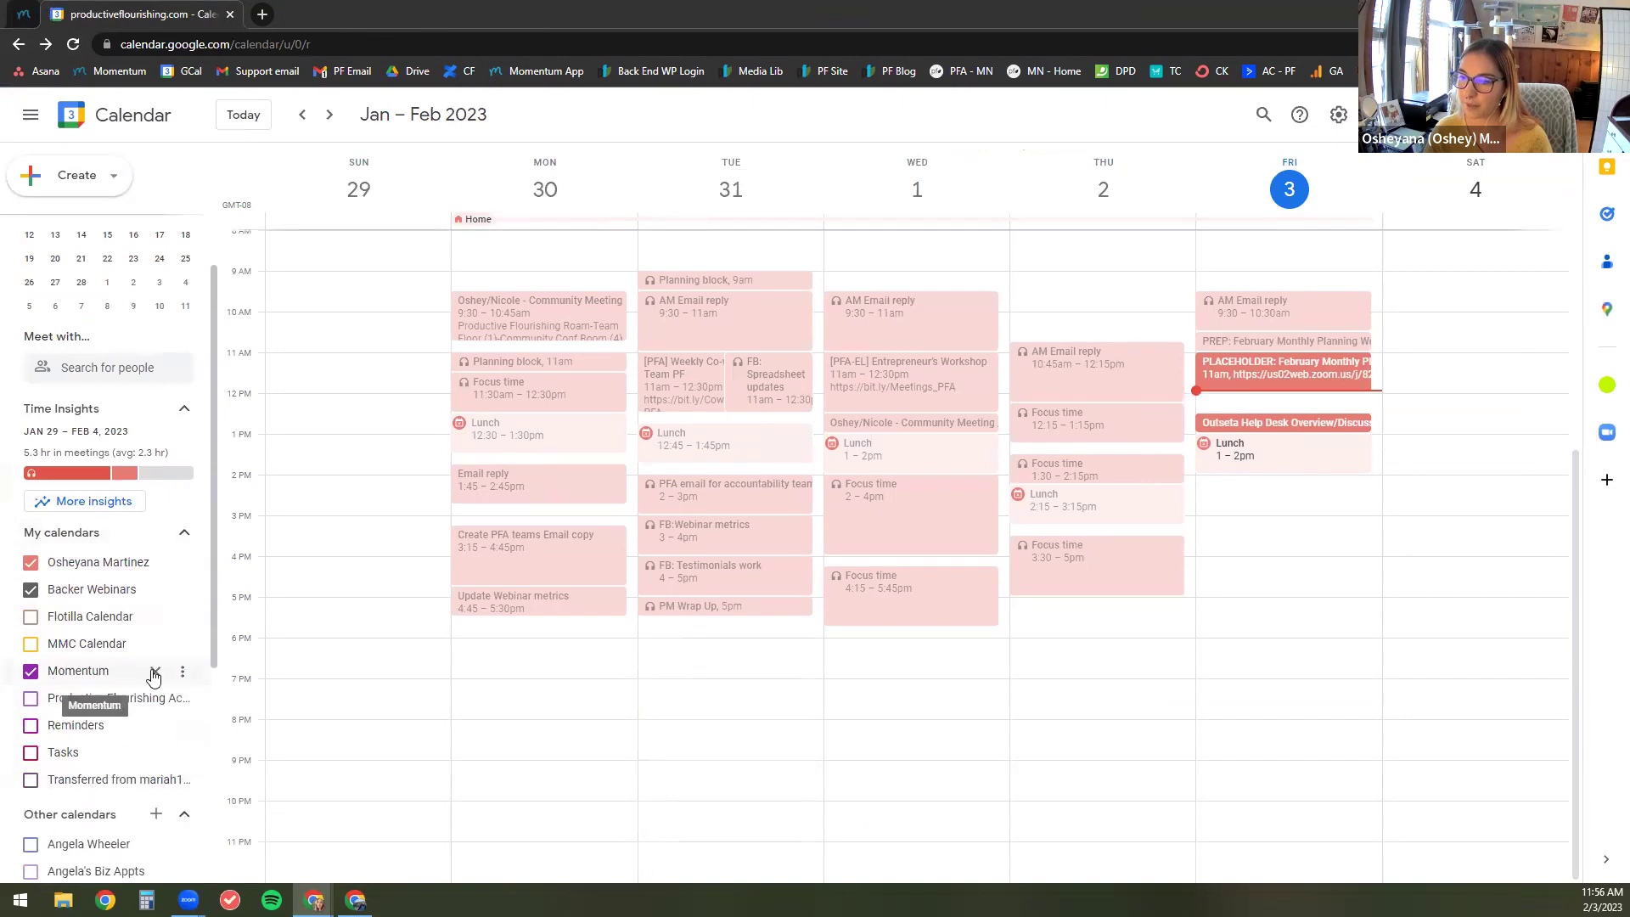
left_click(181, 678)
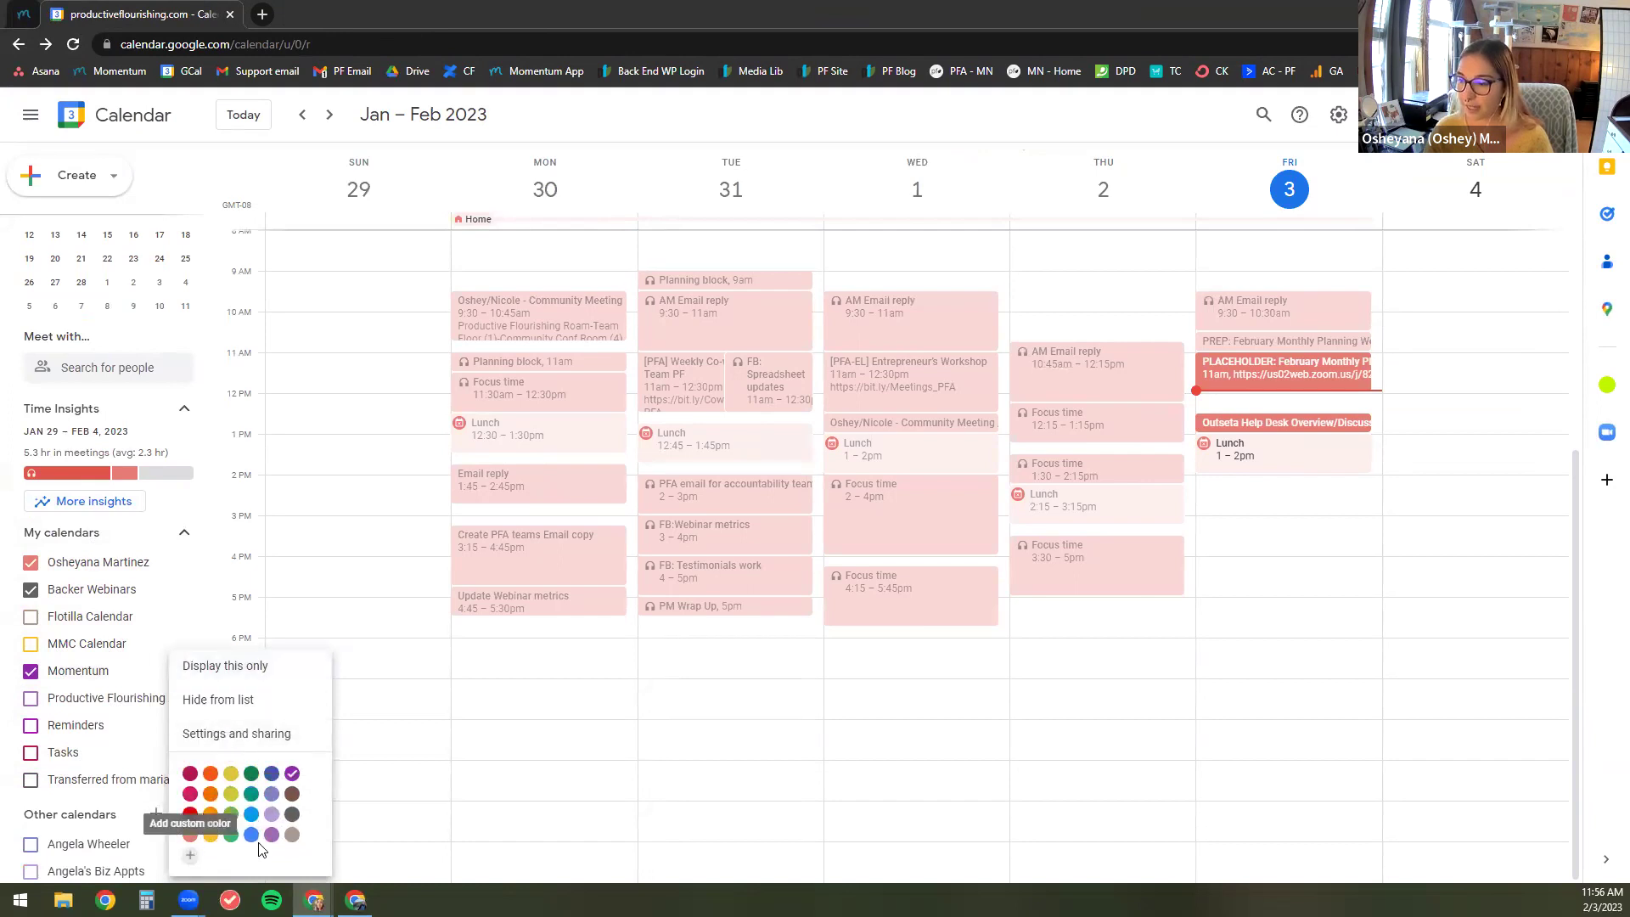
key("Escape")
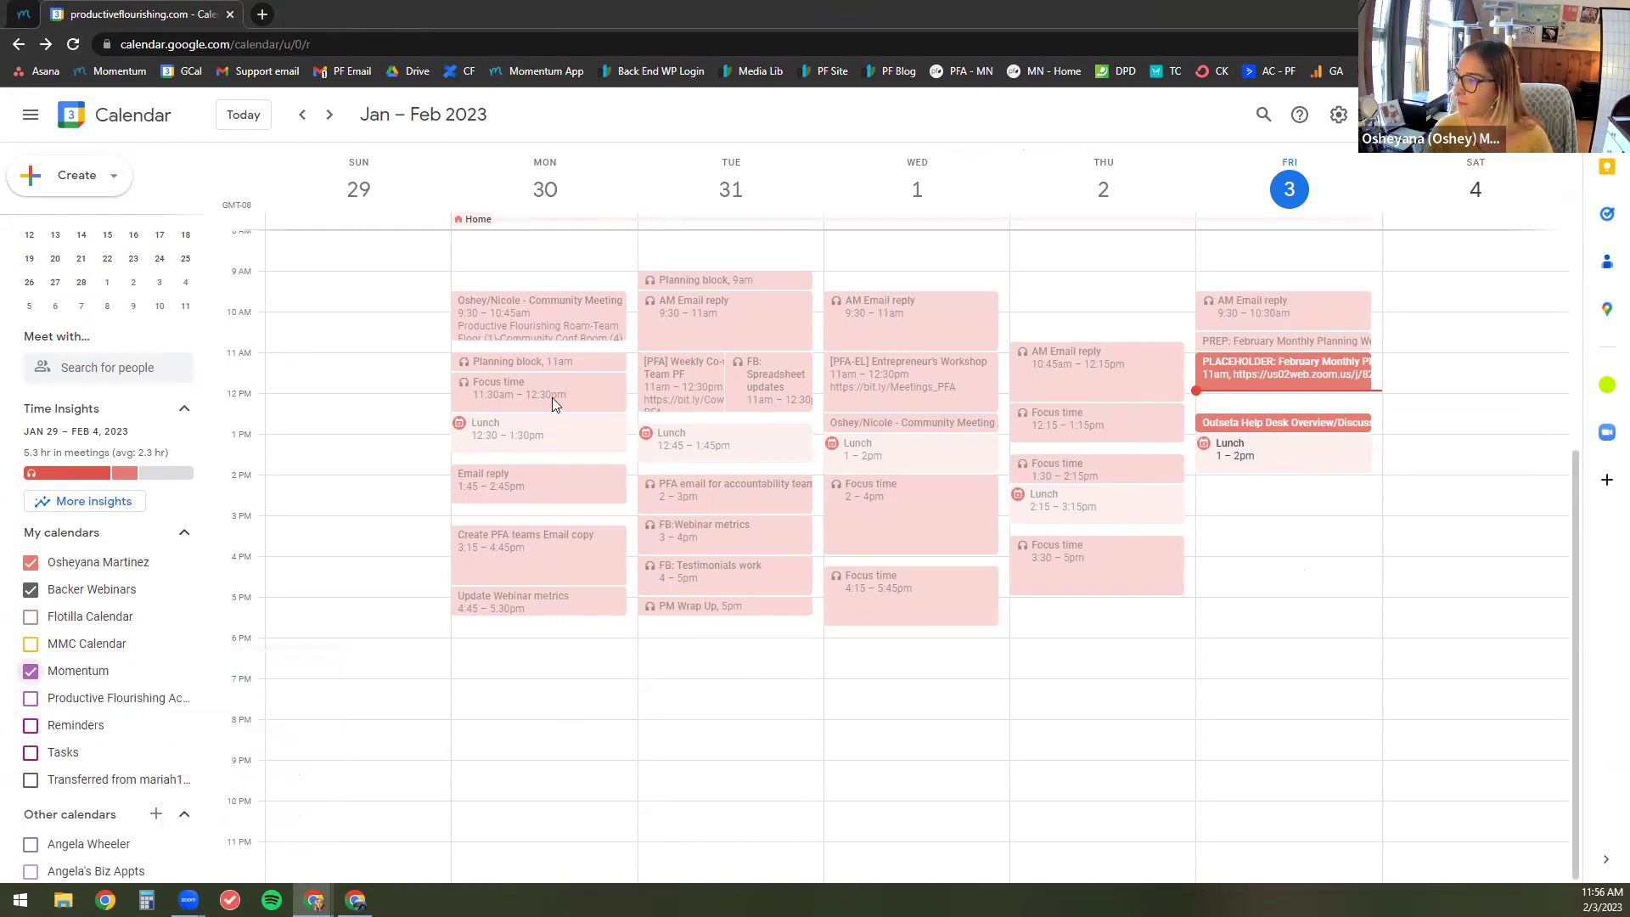
Step: Copy the February Monthly Planning Webinar into the Momentum calendar and save it
left_click(1312, 377)
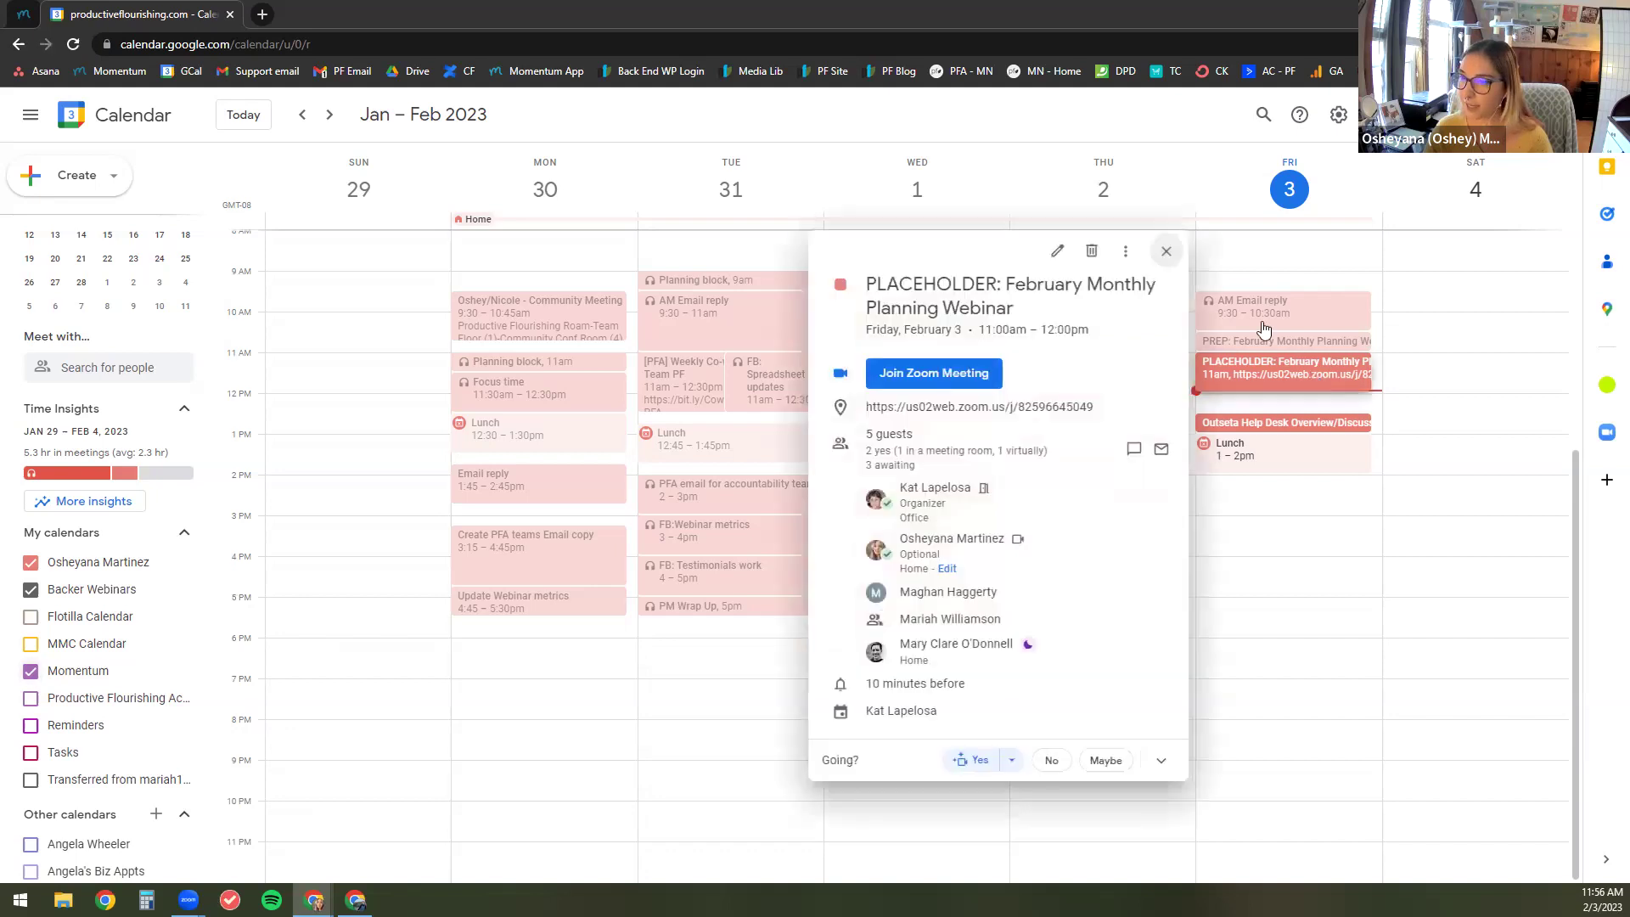
left_click(1126, 254)
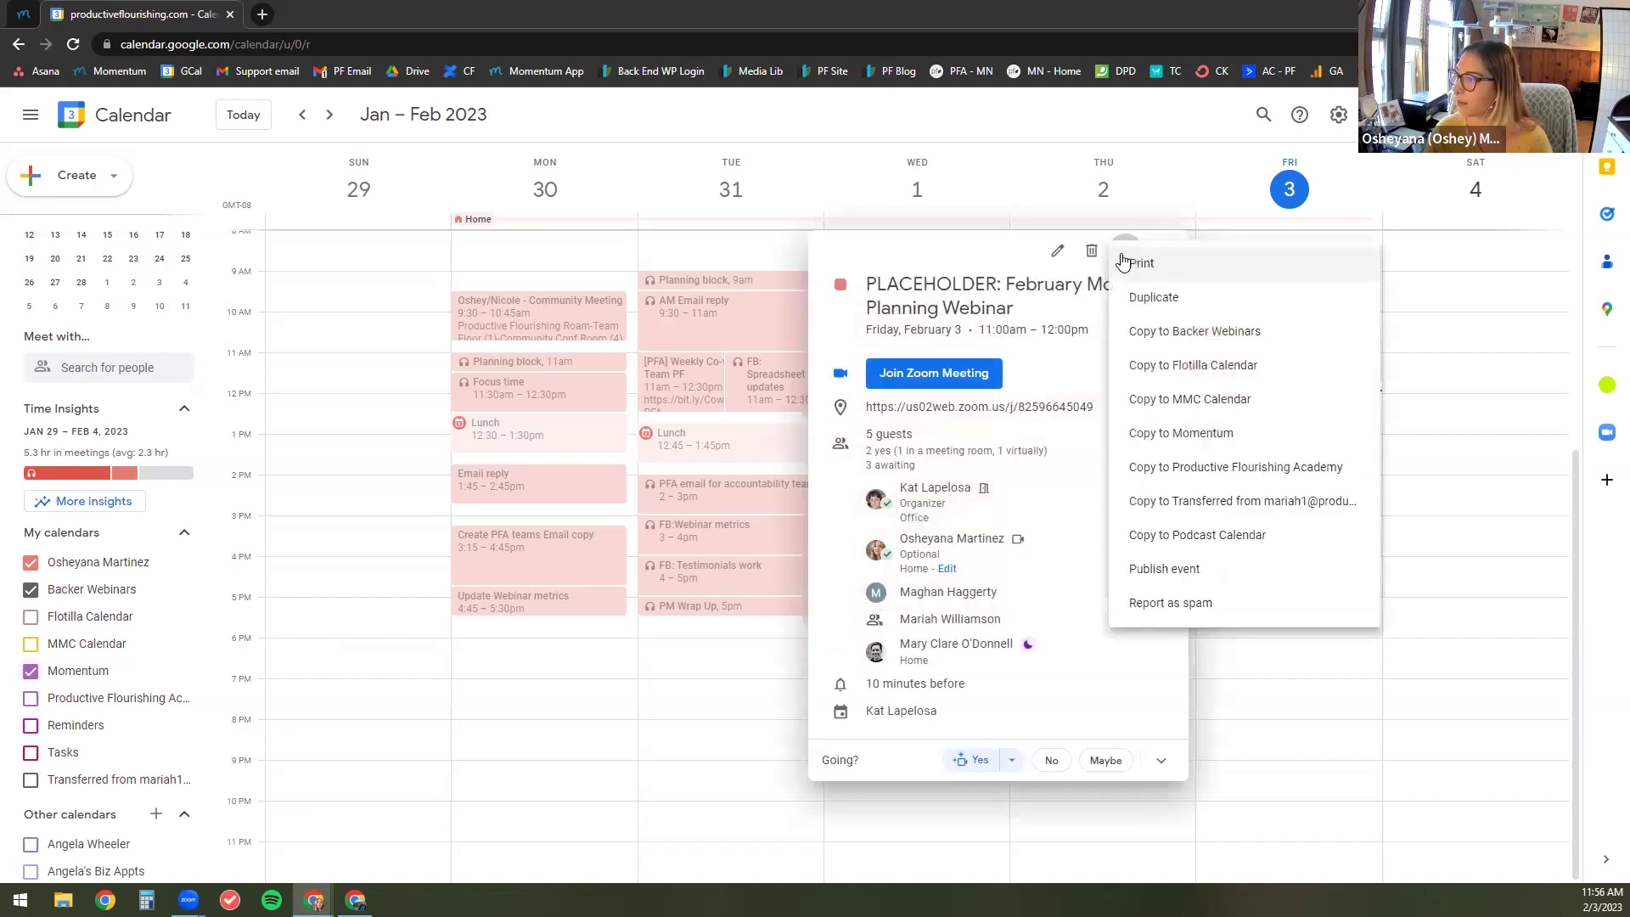
left_click(1150, 435)
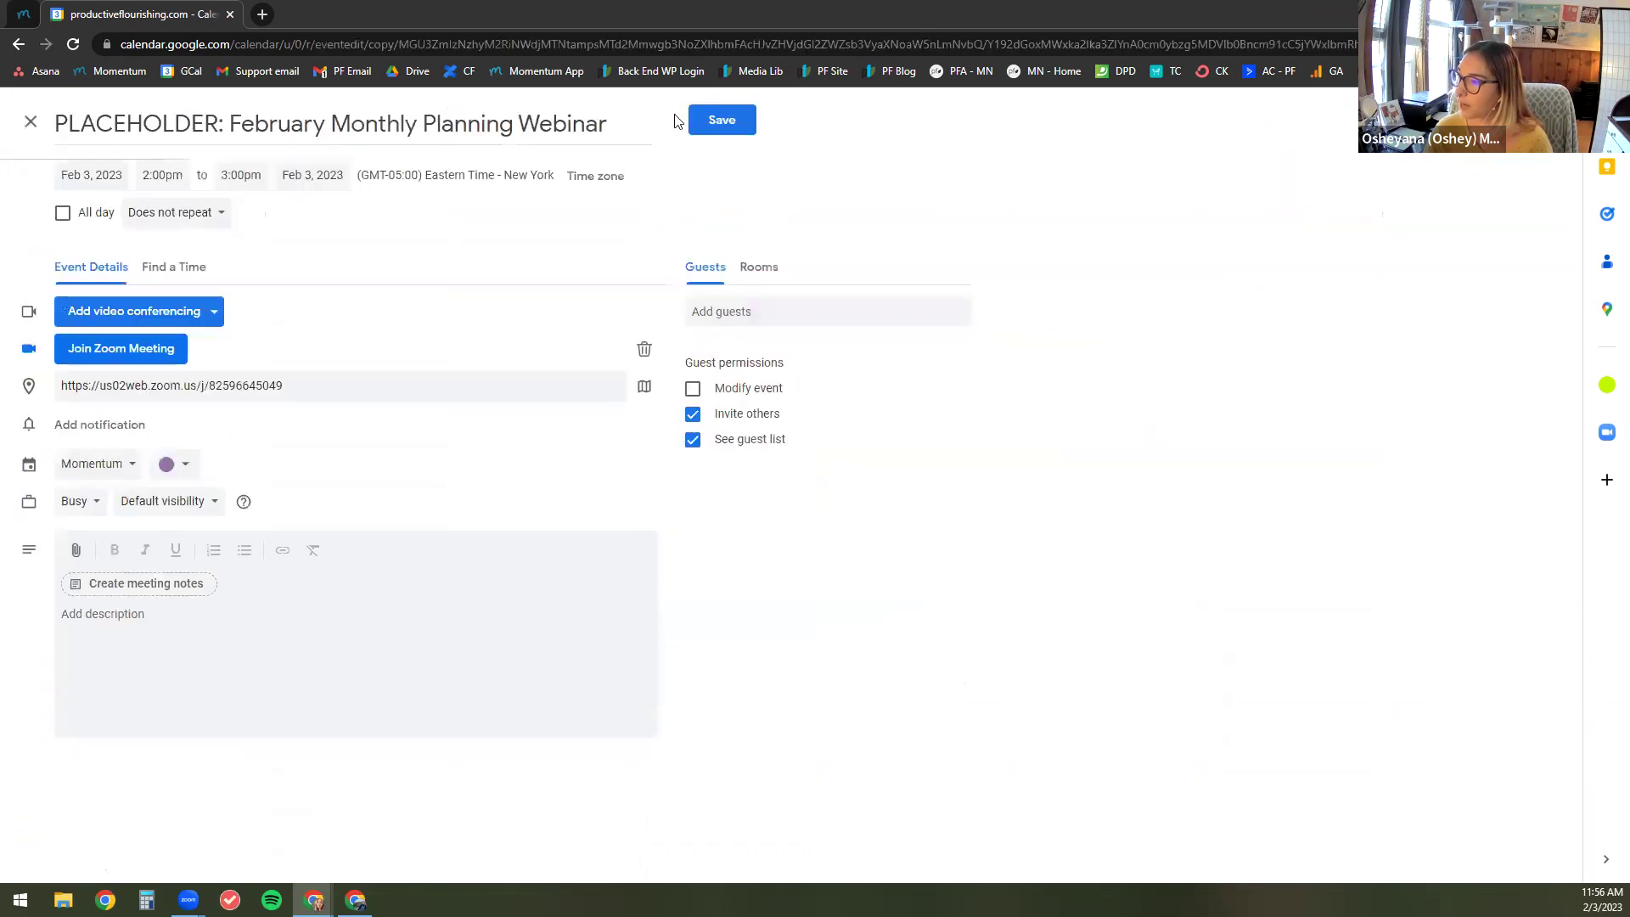
left_click(714, 120)
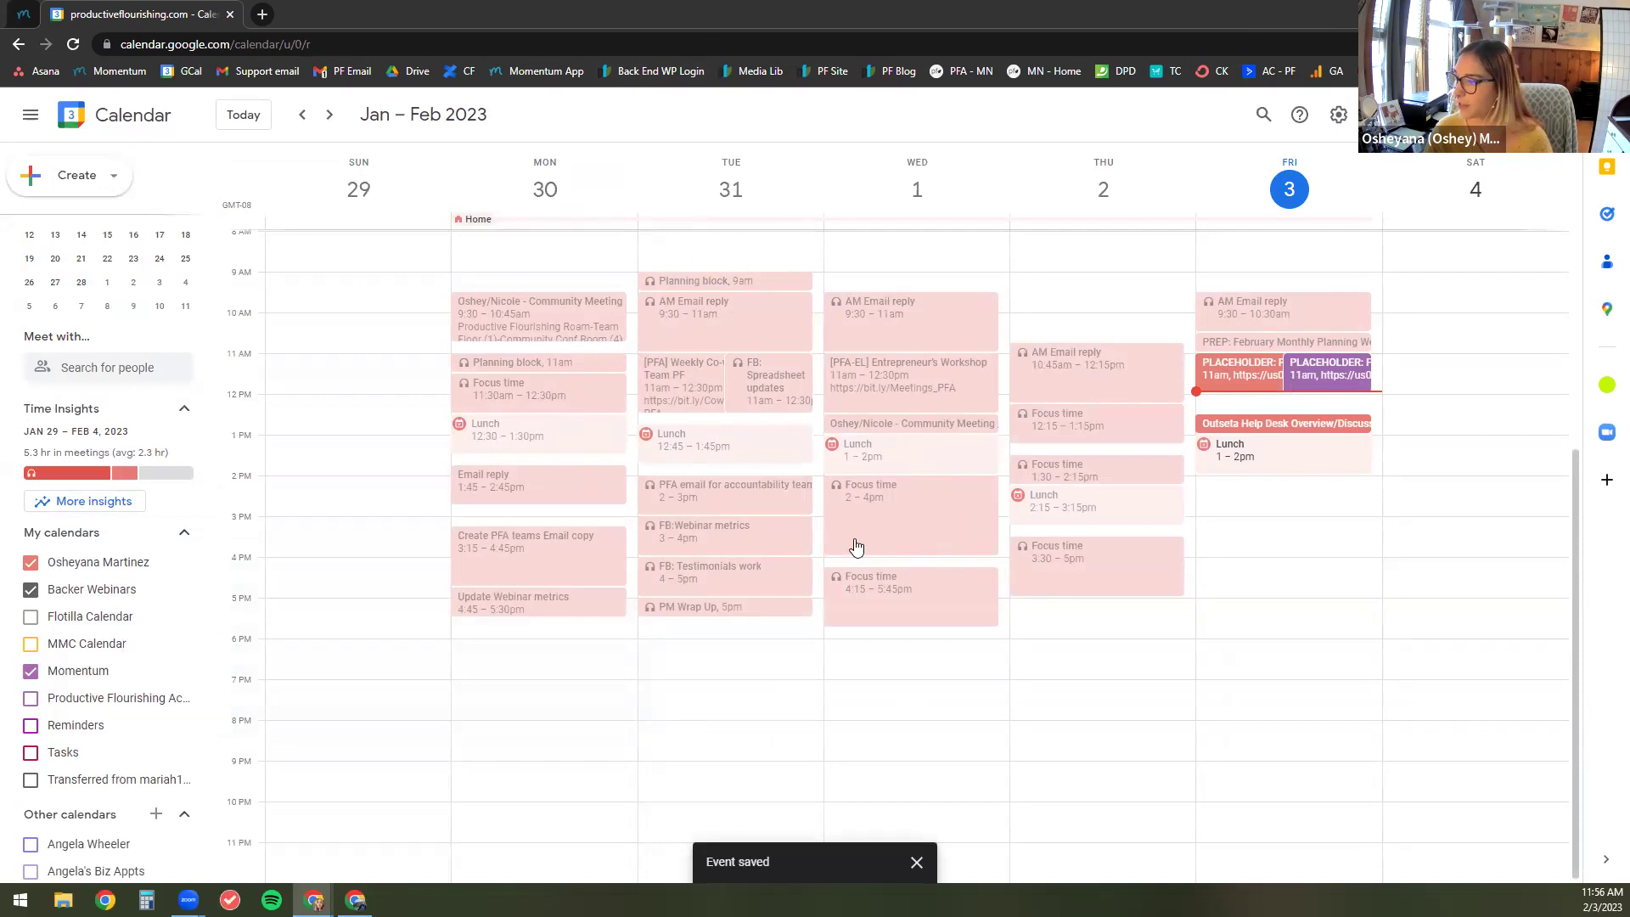
Step: In the next week, copy [PFA] Weekly Co-working with Team PF into the Momentum calendar
left_click(329, 115)
left_click(753, 372)
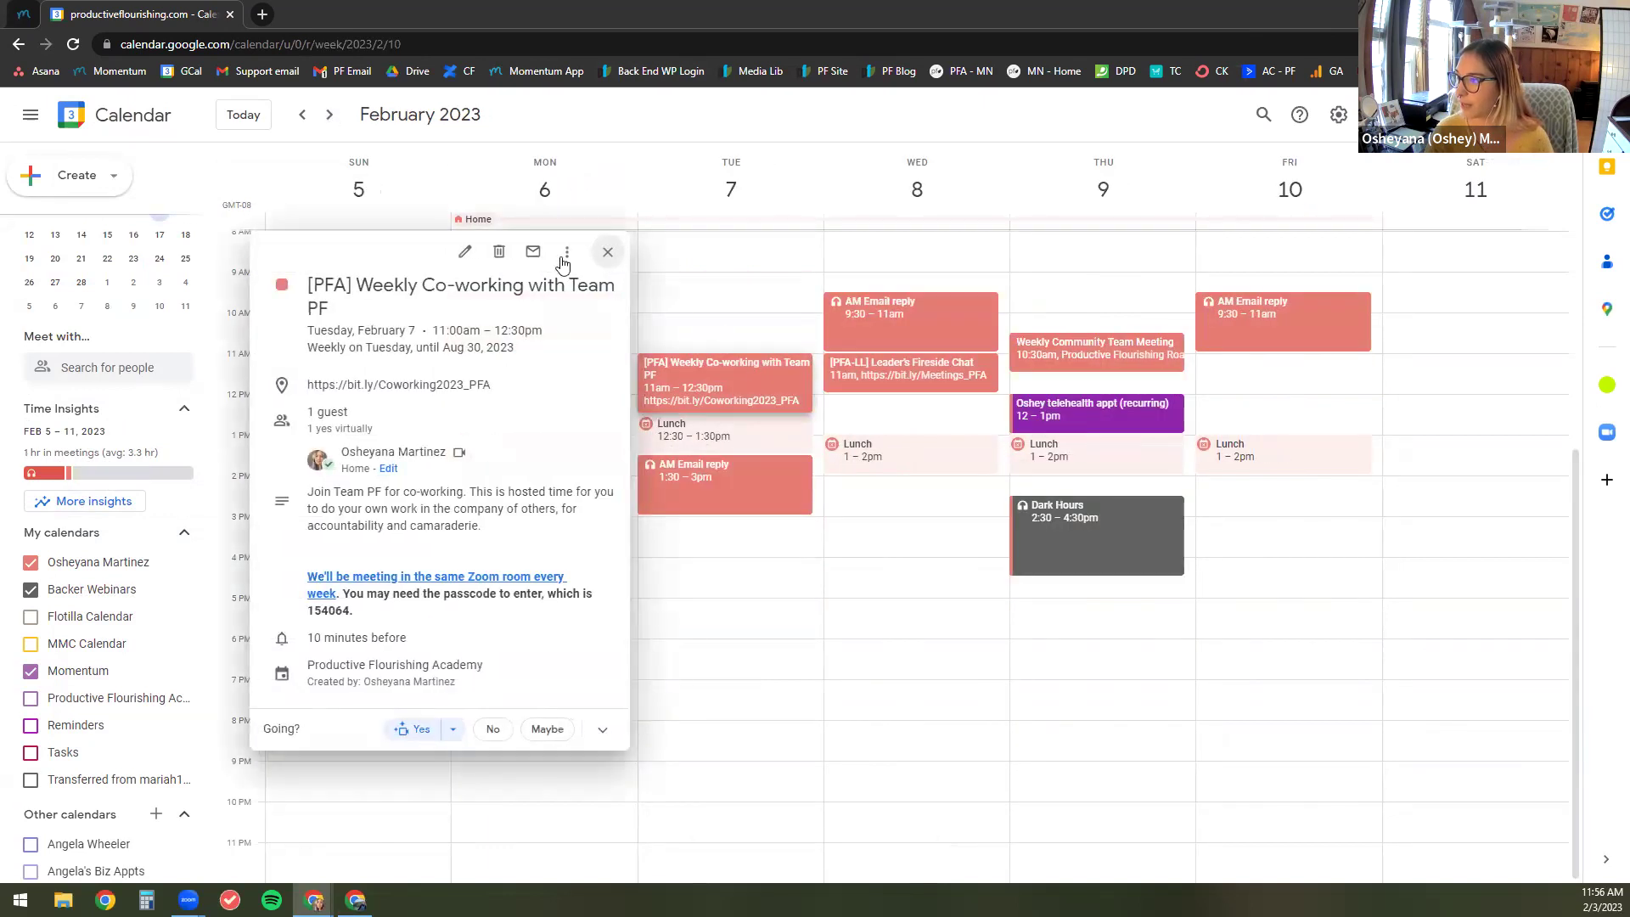
left_click(567, 252)
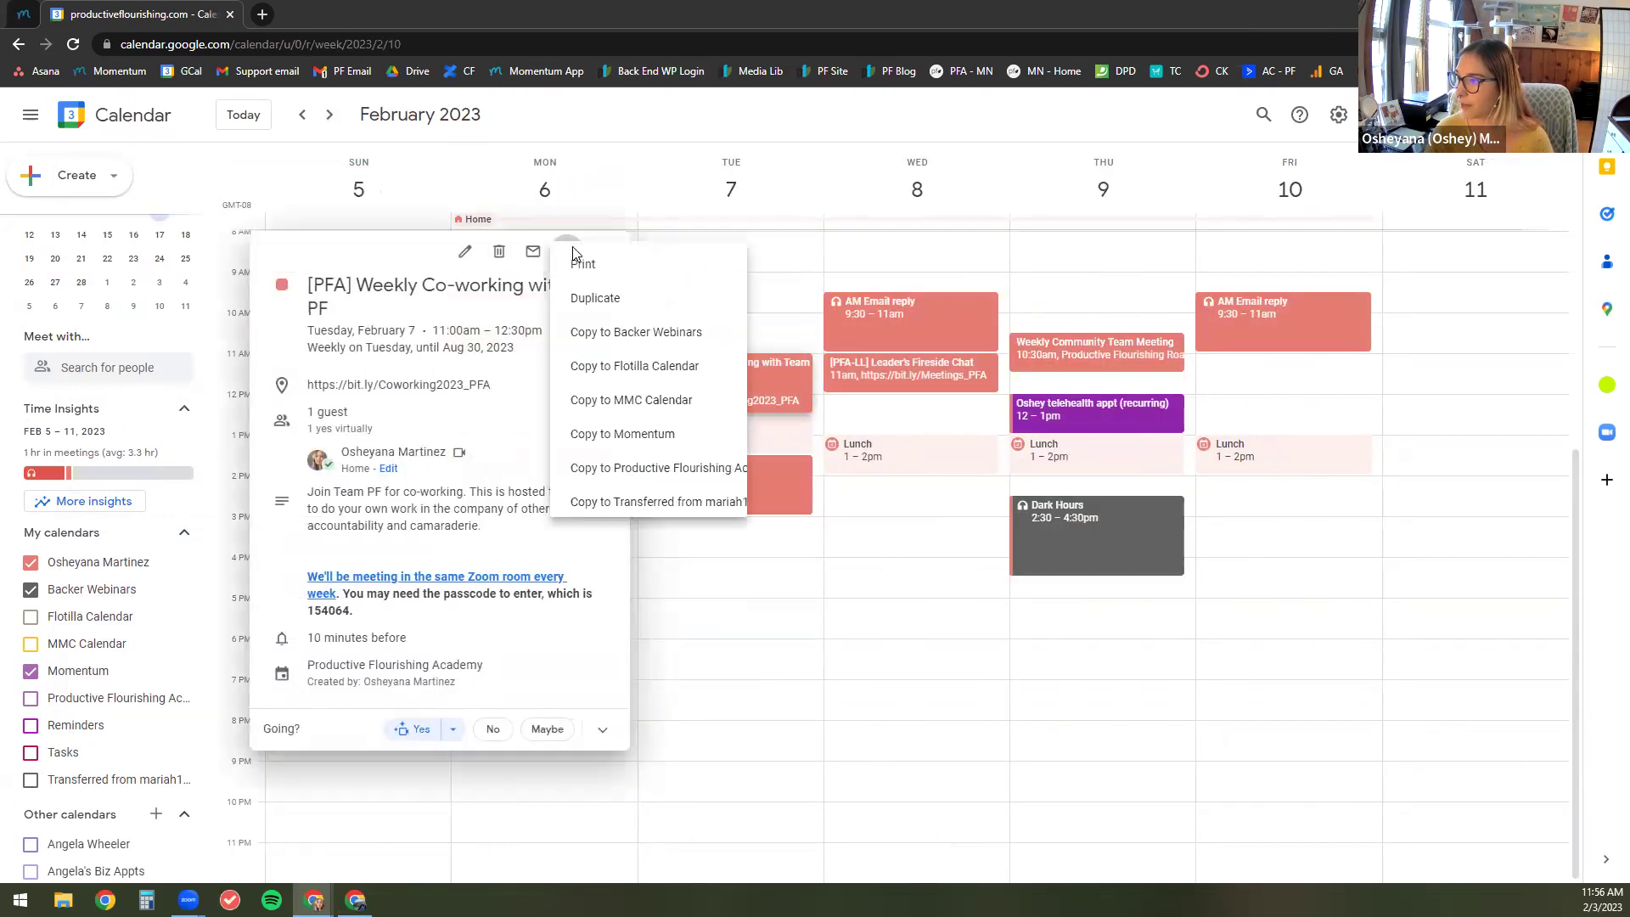
left_click(639, 434)
left_click(715, 122)
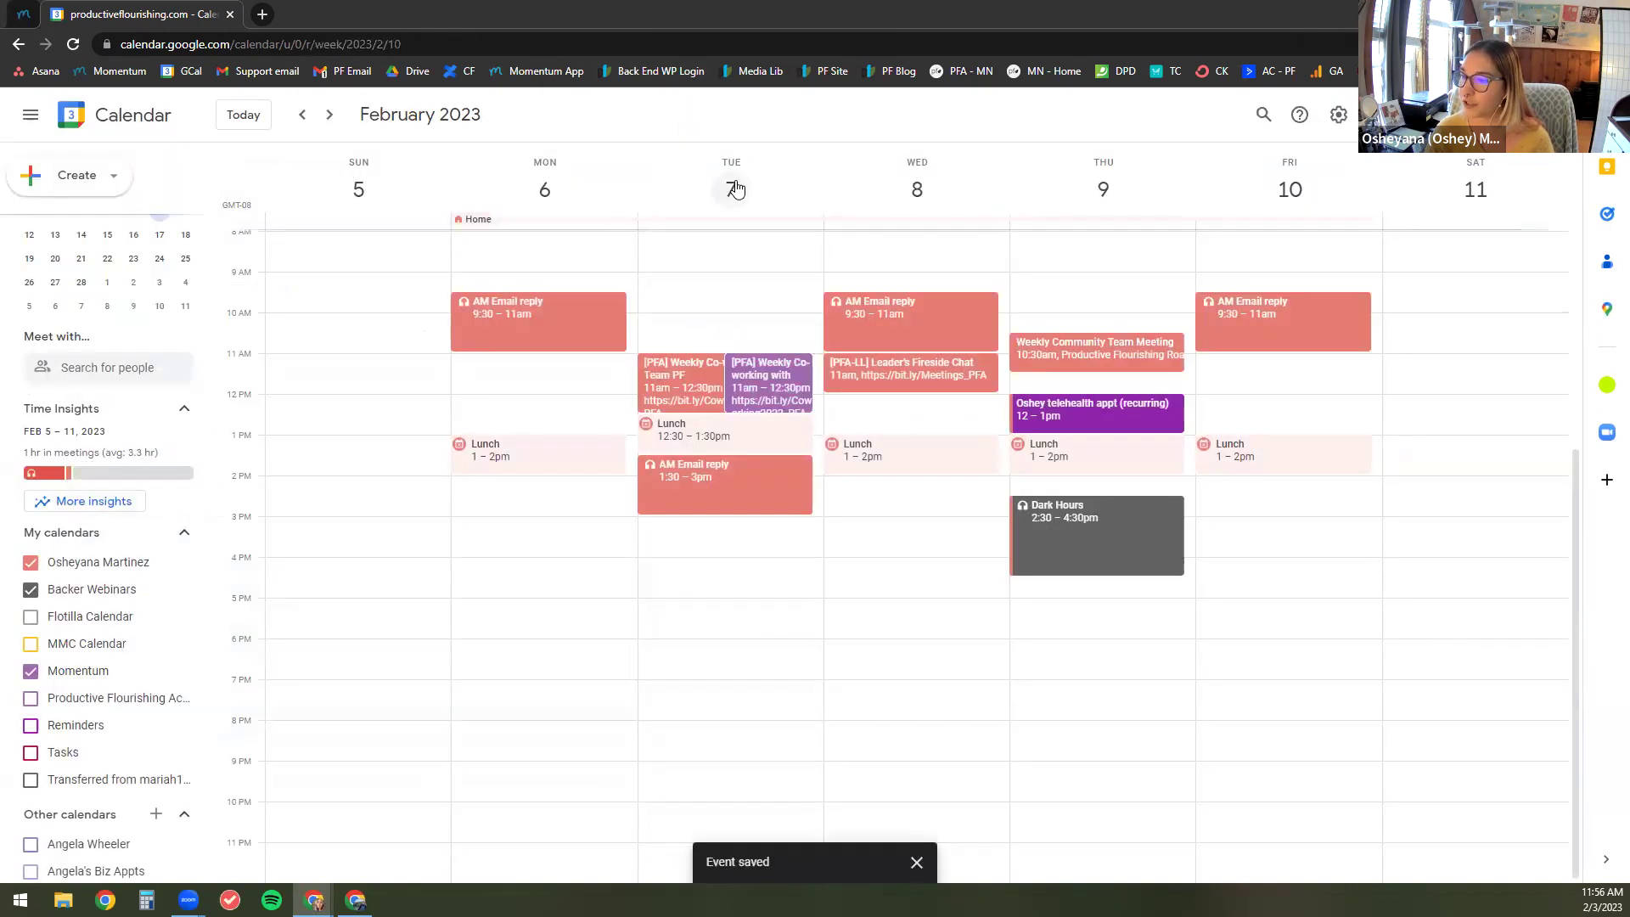
left_click(772, 375)
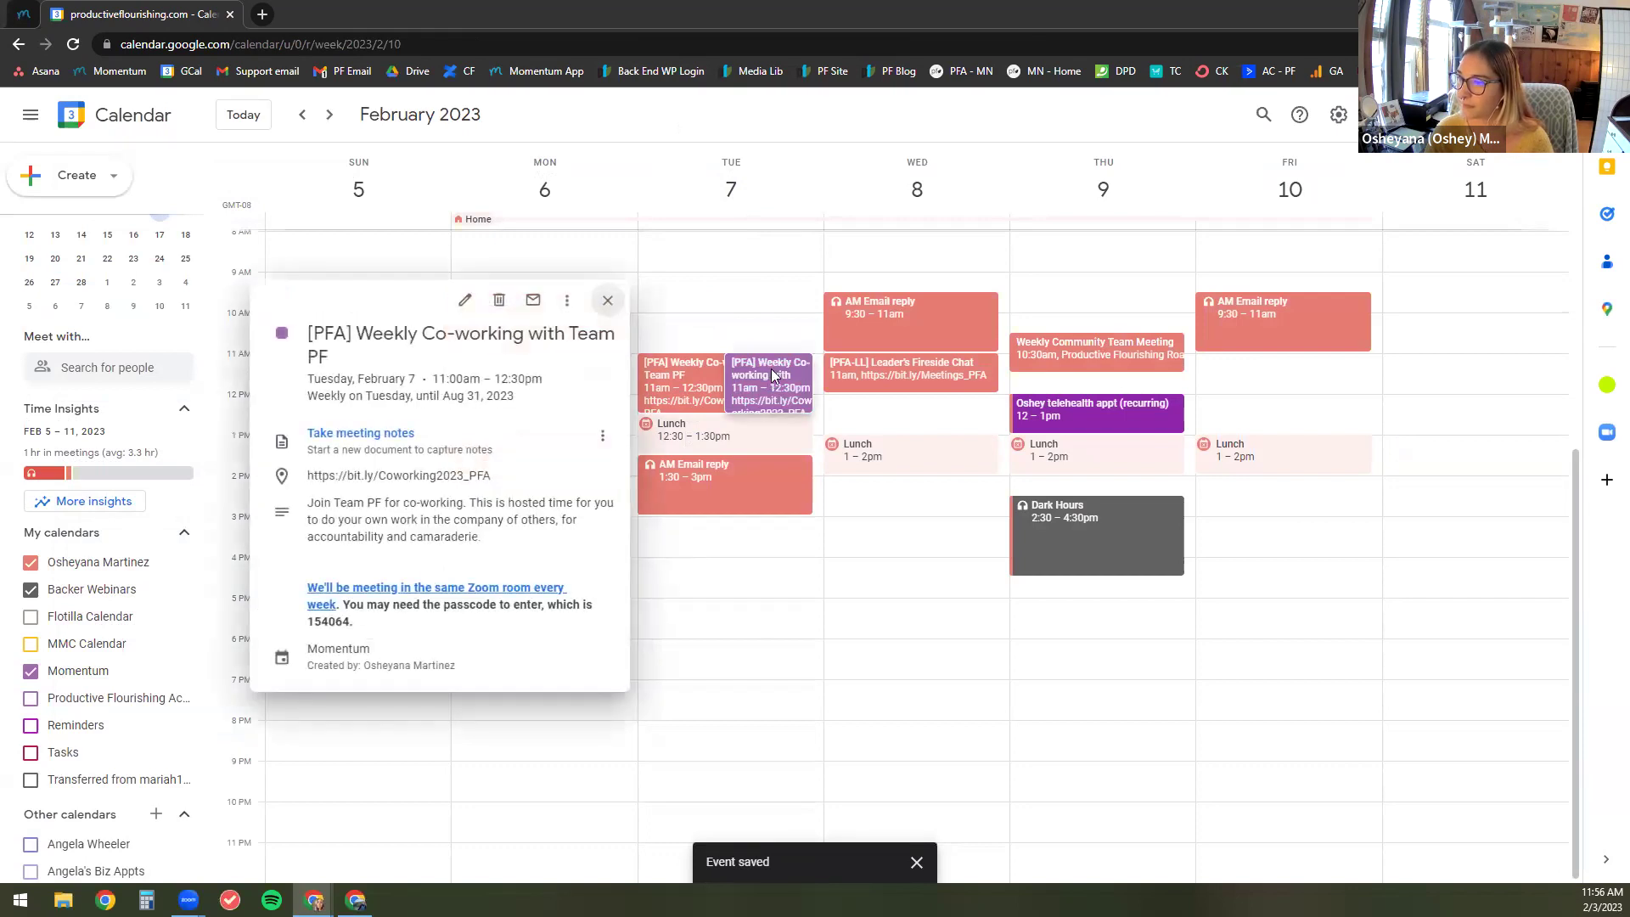
left_click(753, 271)
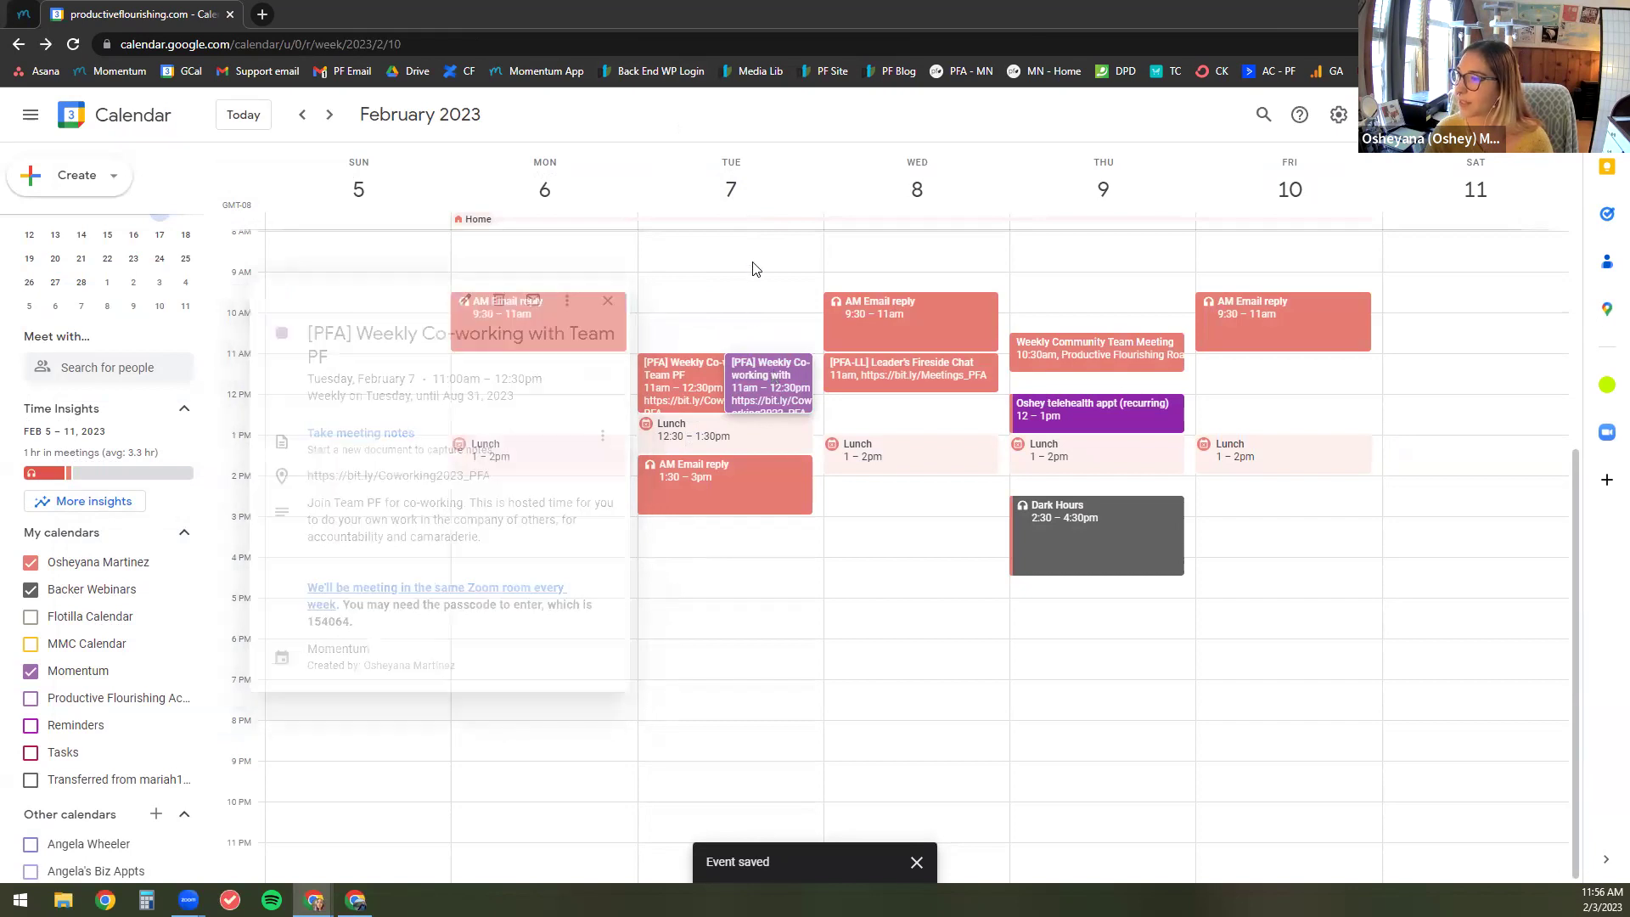
Step: Back in Momentum, mark the copied planning webinar as done in Scheduled Events
left_click(17, 8)
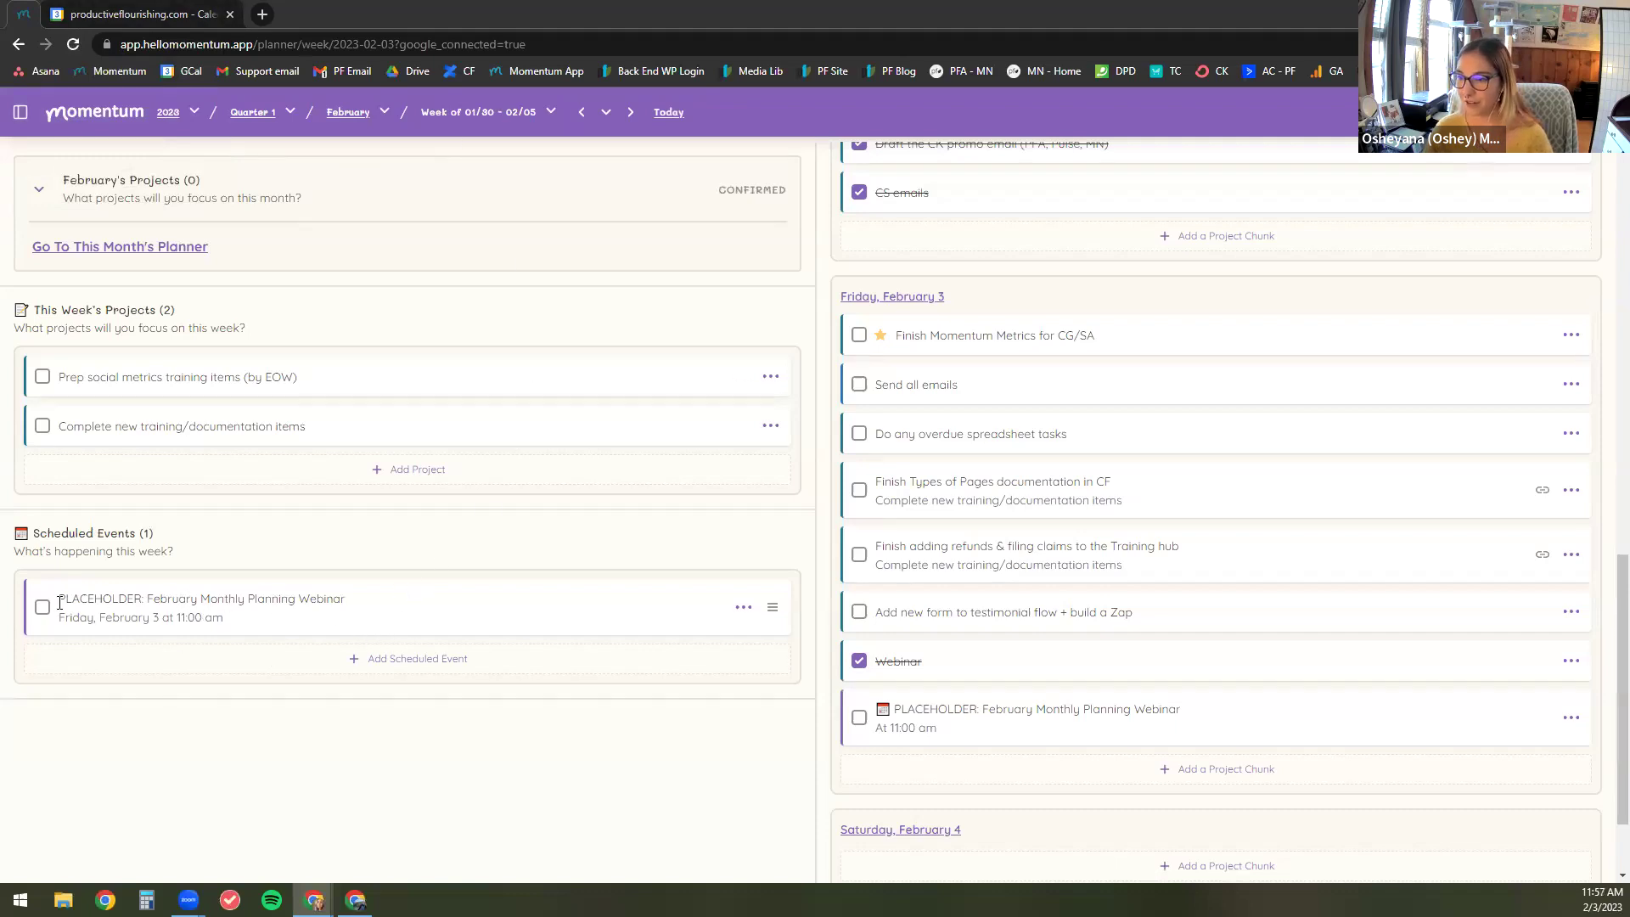
left_click_drag(61, 599, 374, 604)
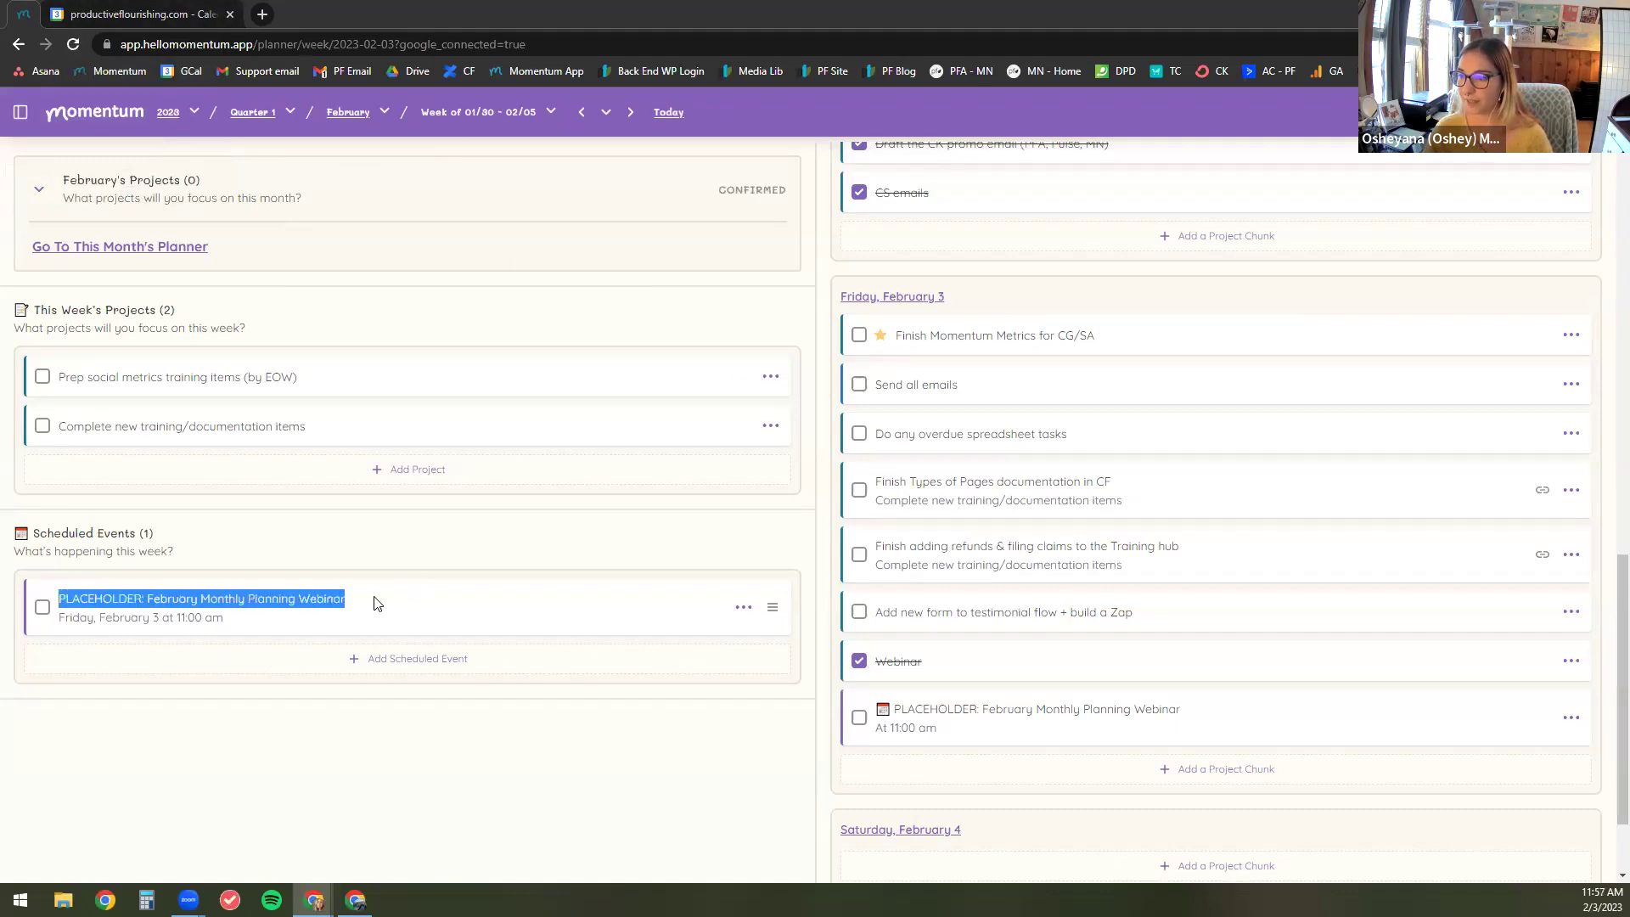
left_click(591, 803)
left_click(859, 717)
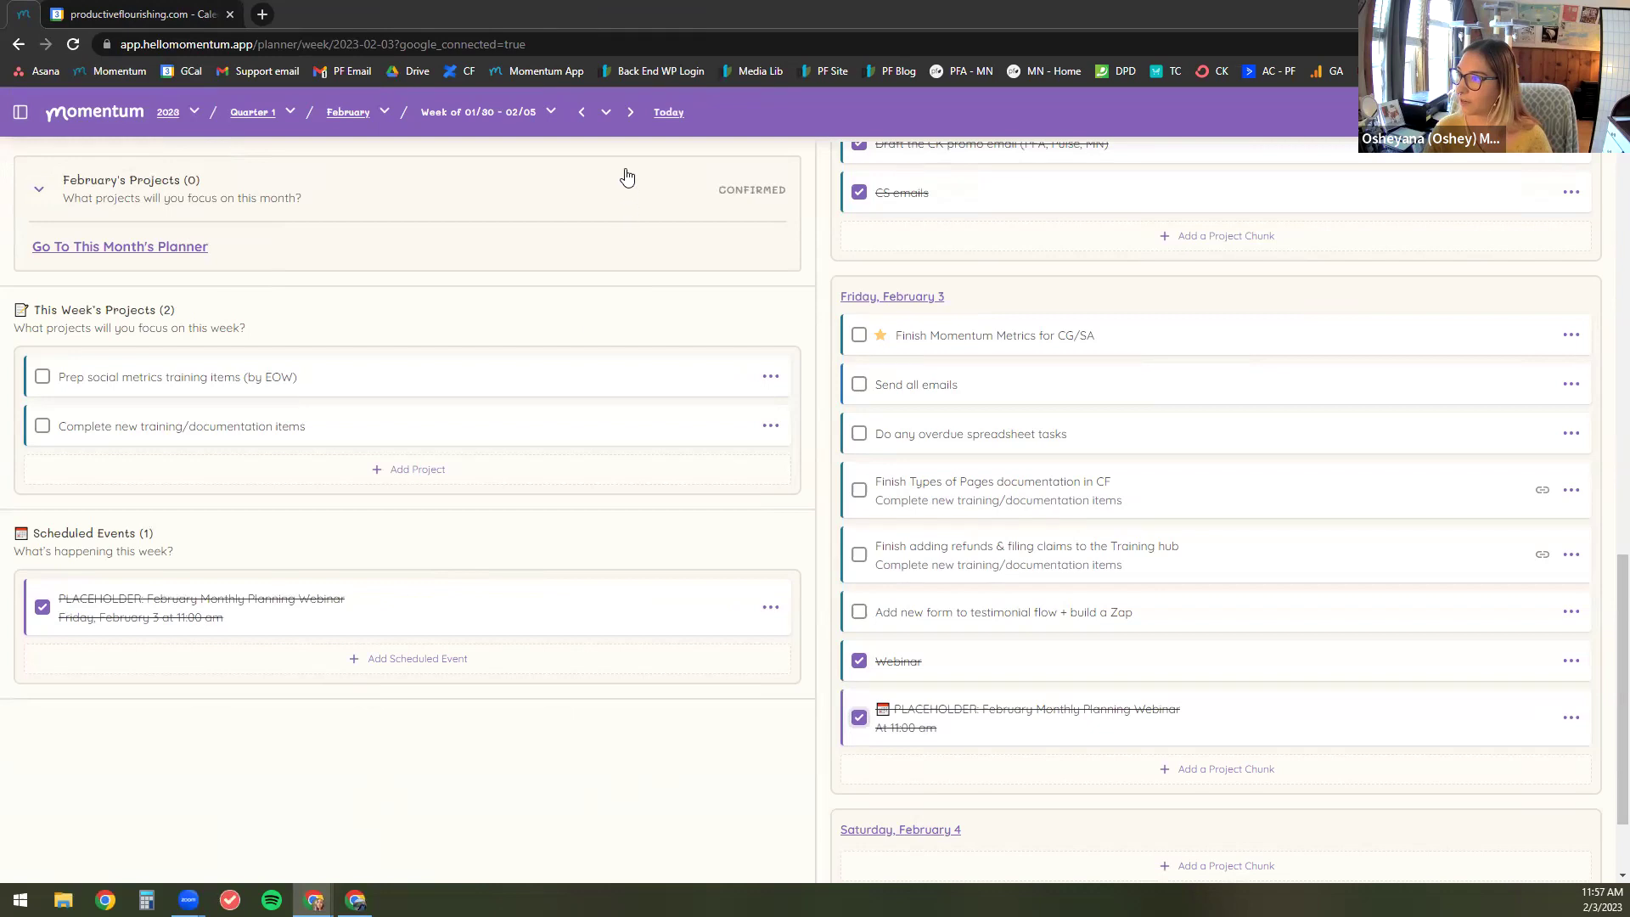
Step: Browse forward through weeks 02/06–02/12 and 02/13–02/19, then return to 01/30–02/05
left_click(629, 114)
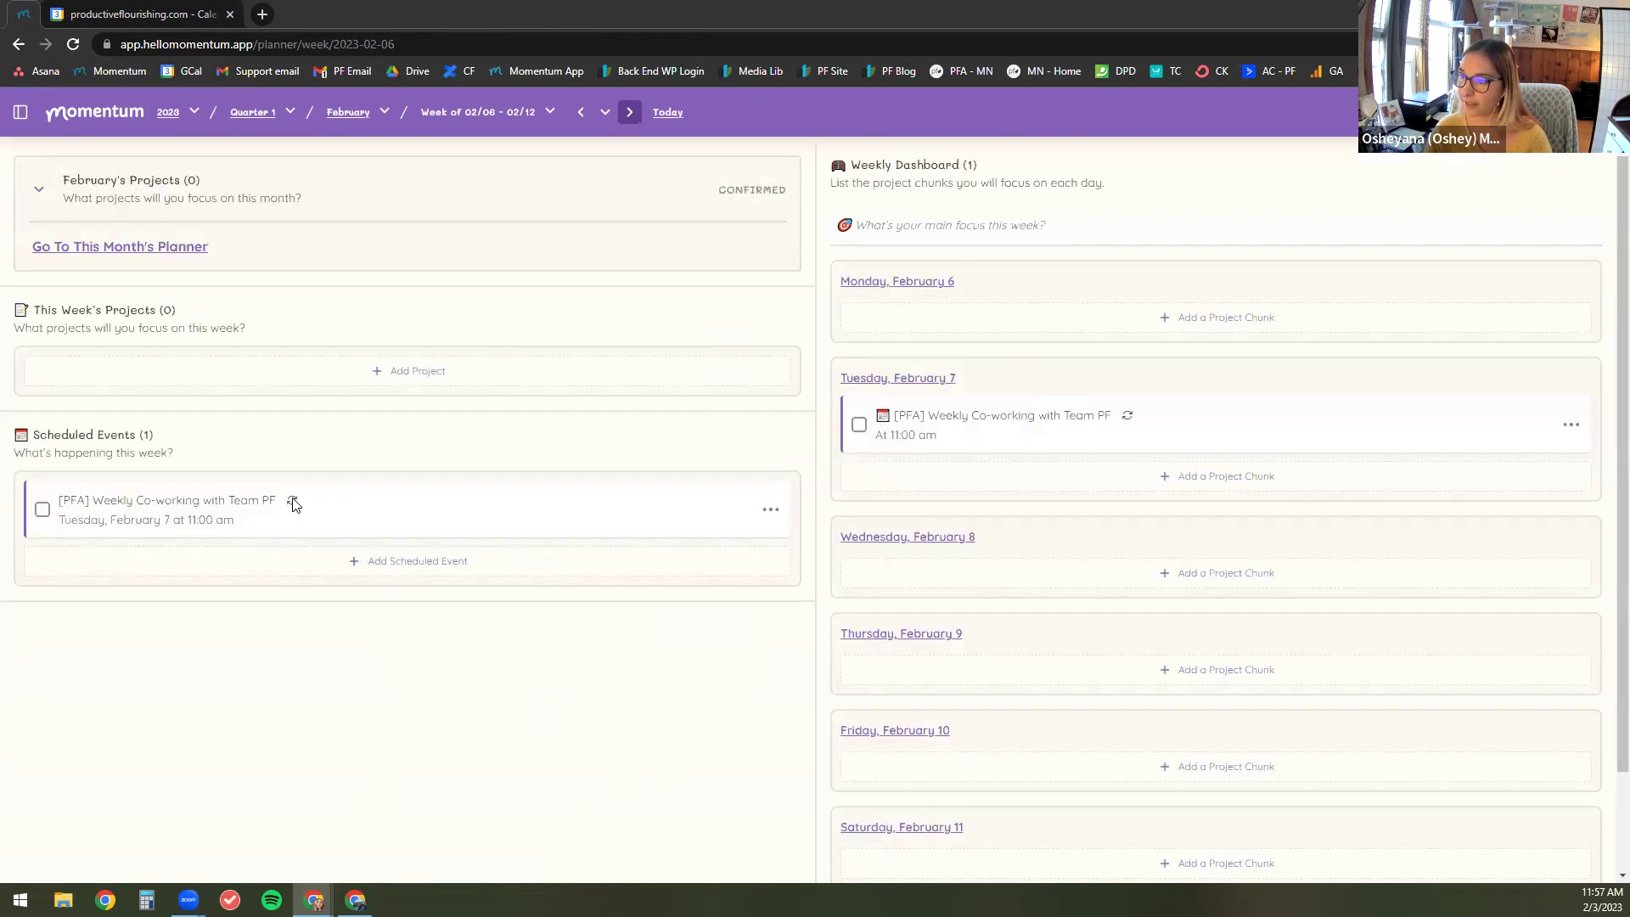
left_click(628, 114)
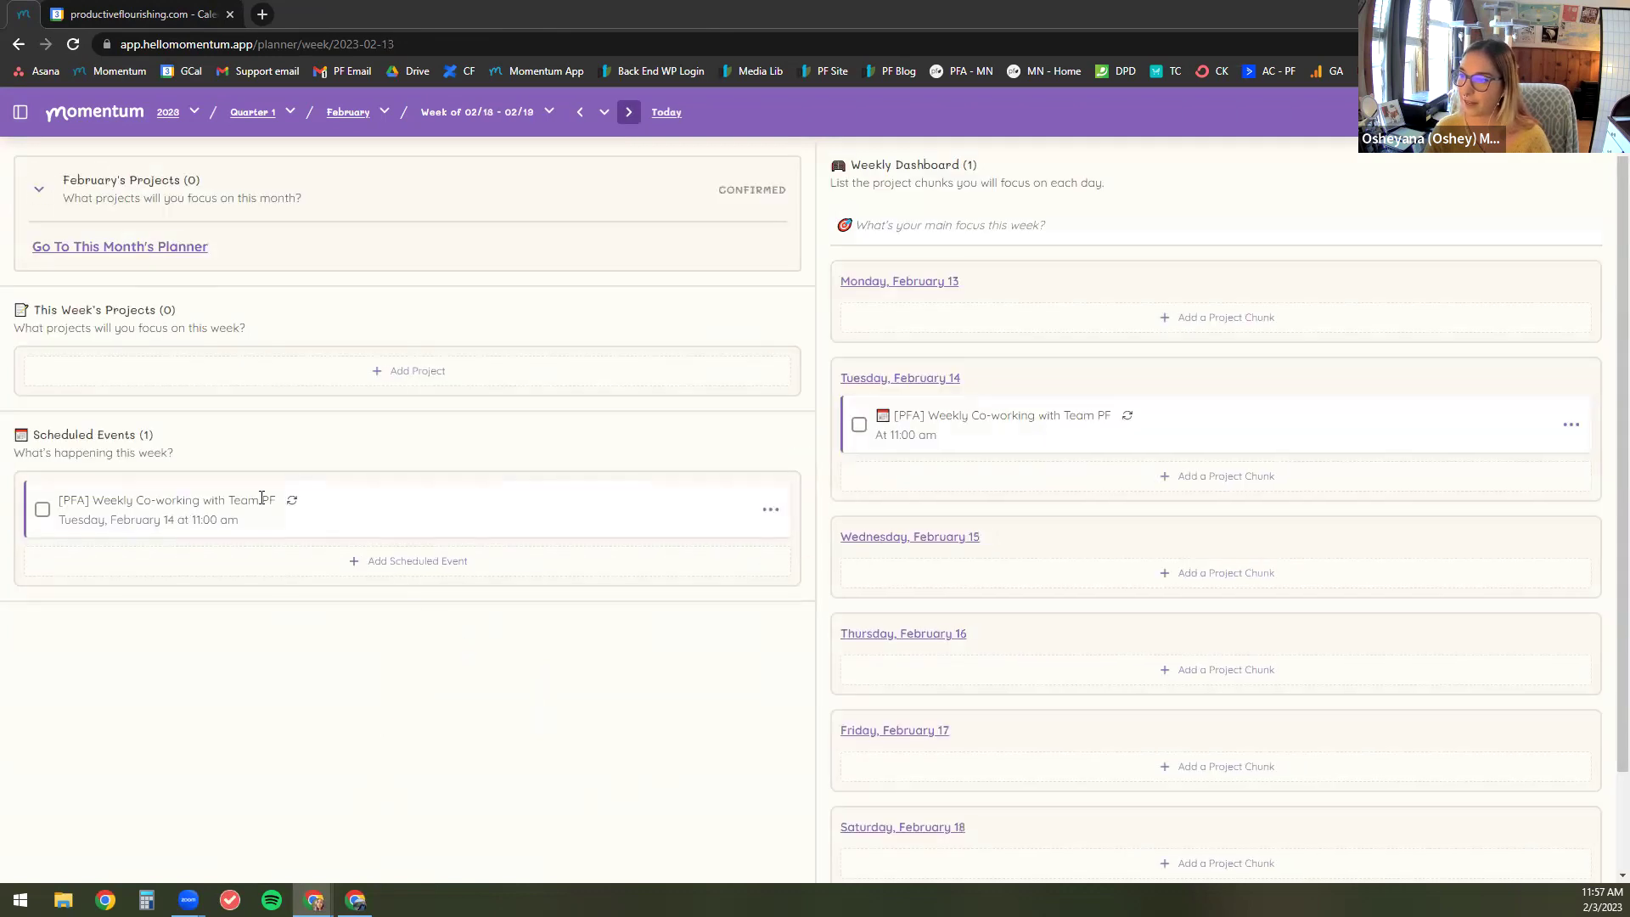
left_click(579, 117)
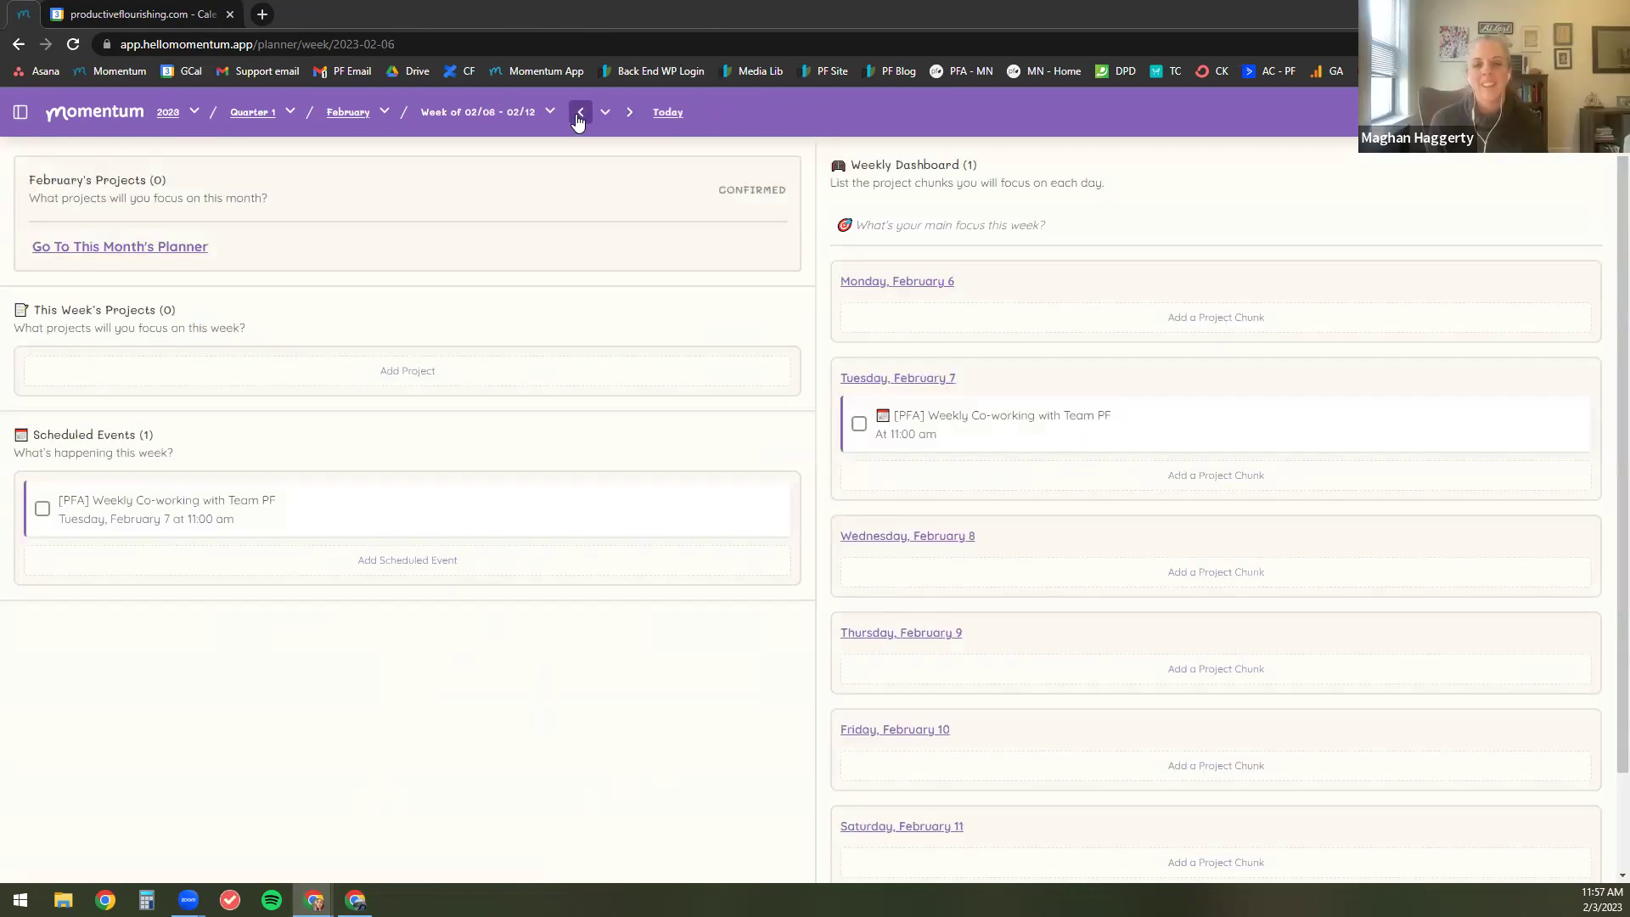
left_click(579, 117)
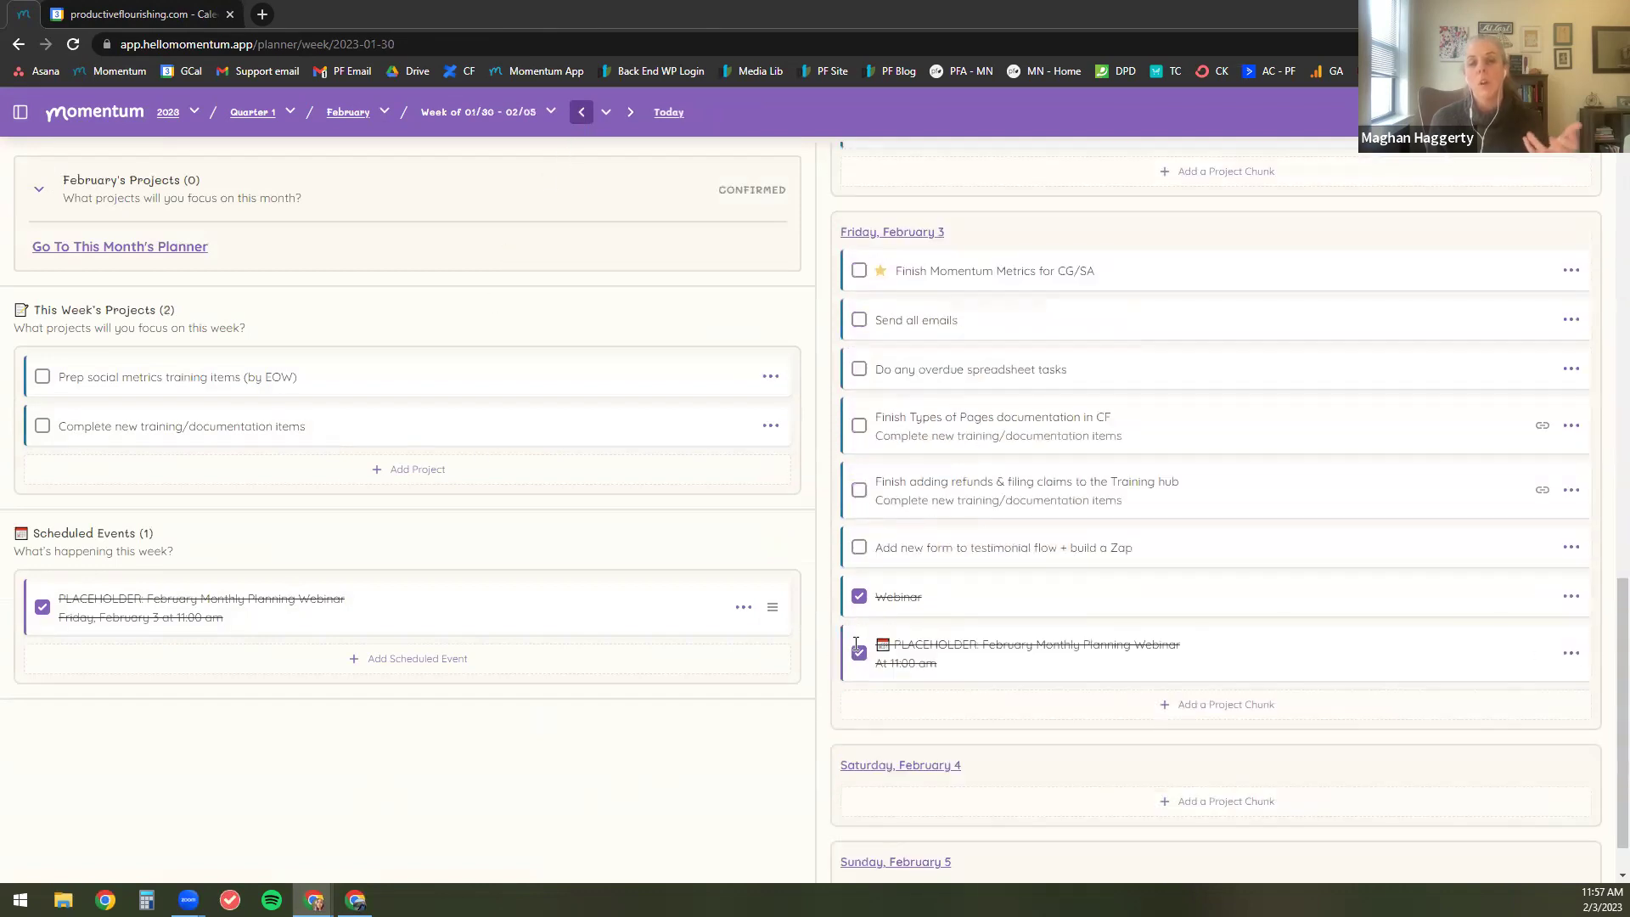